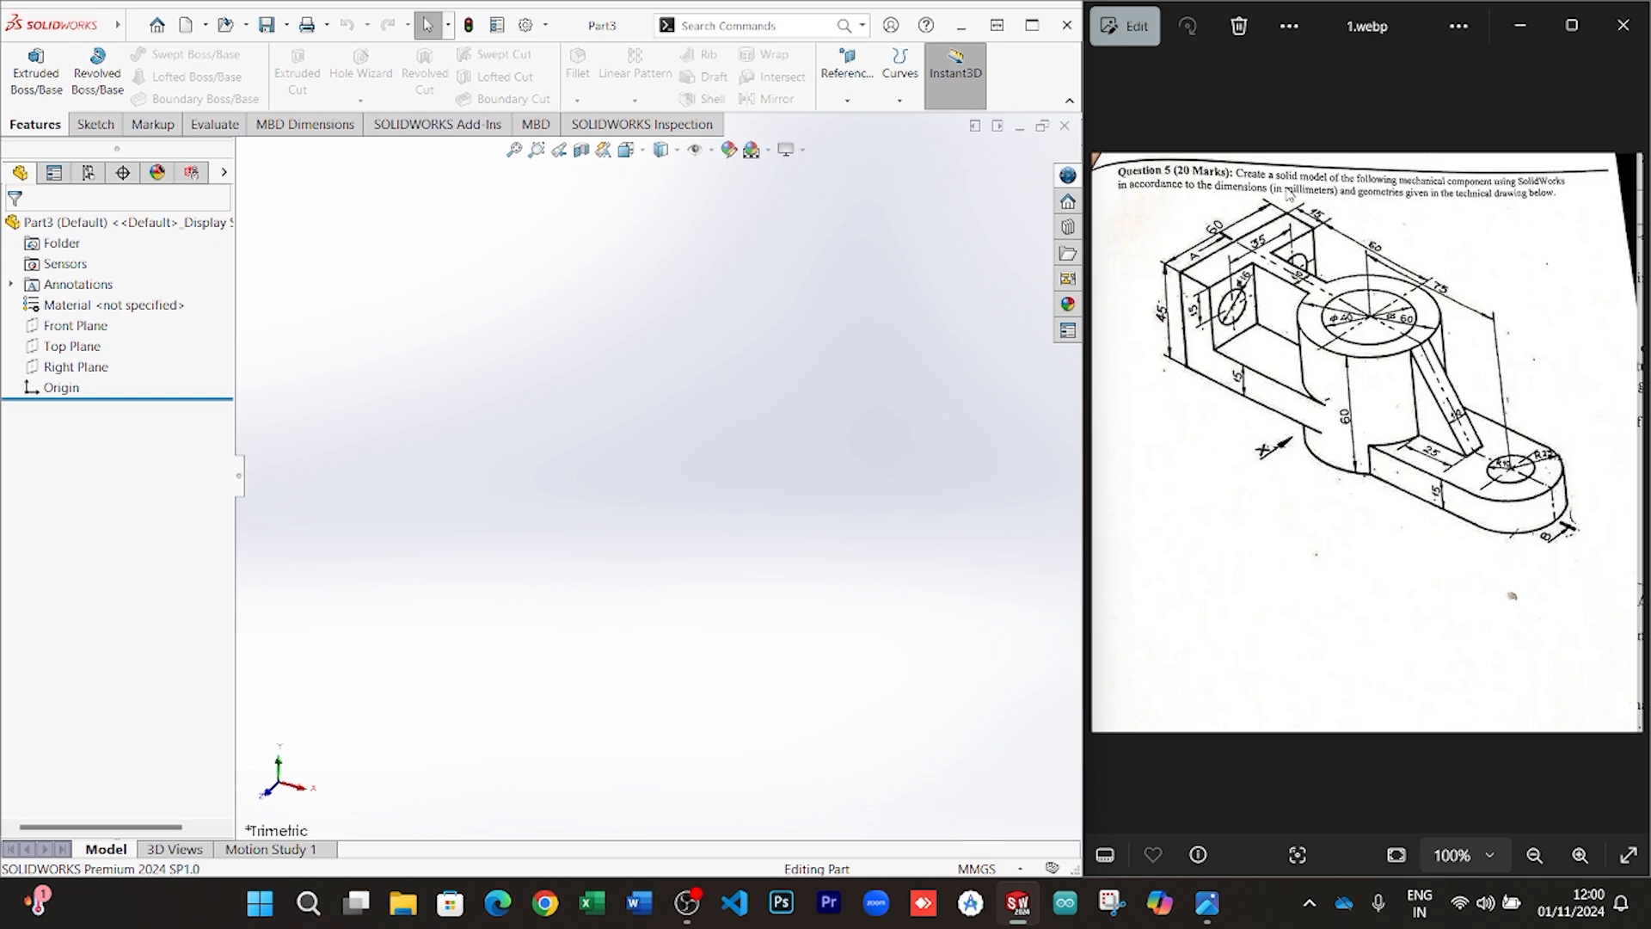
Set the document units to MMGS and start a sketch on the Top Plane
left_click(990, 870)
left_click(970, 791)
left_click(99, 348)
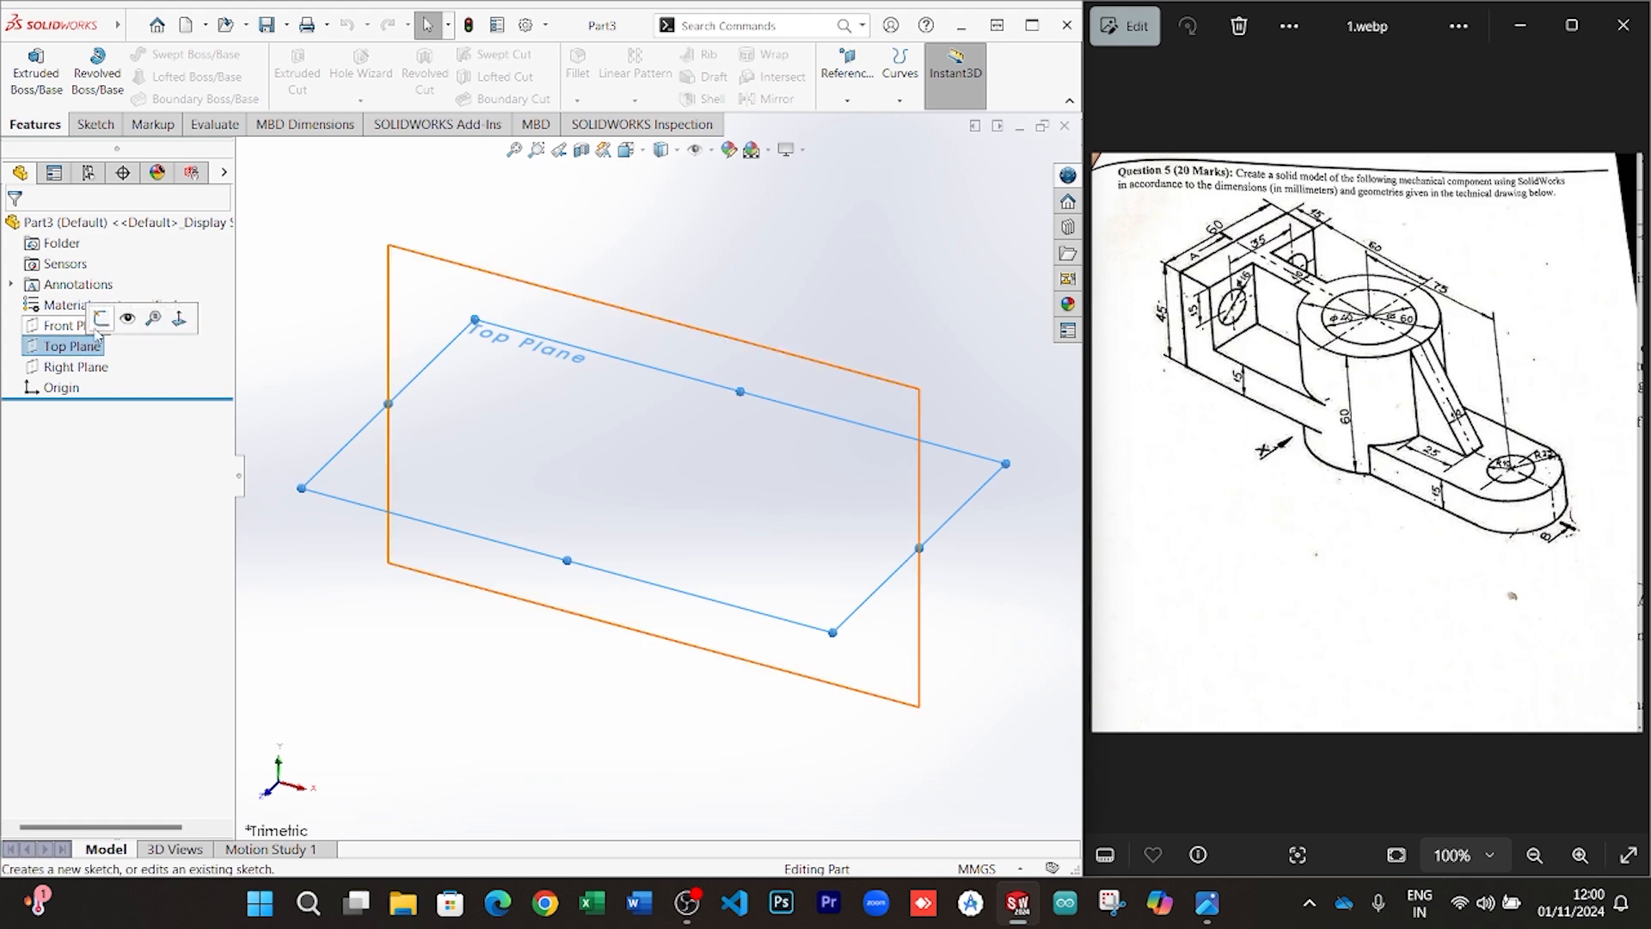
left_click(100, 320)
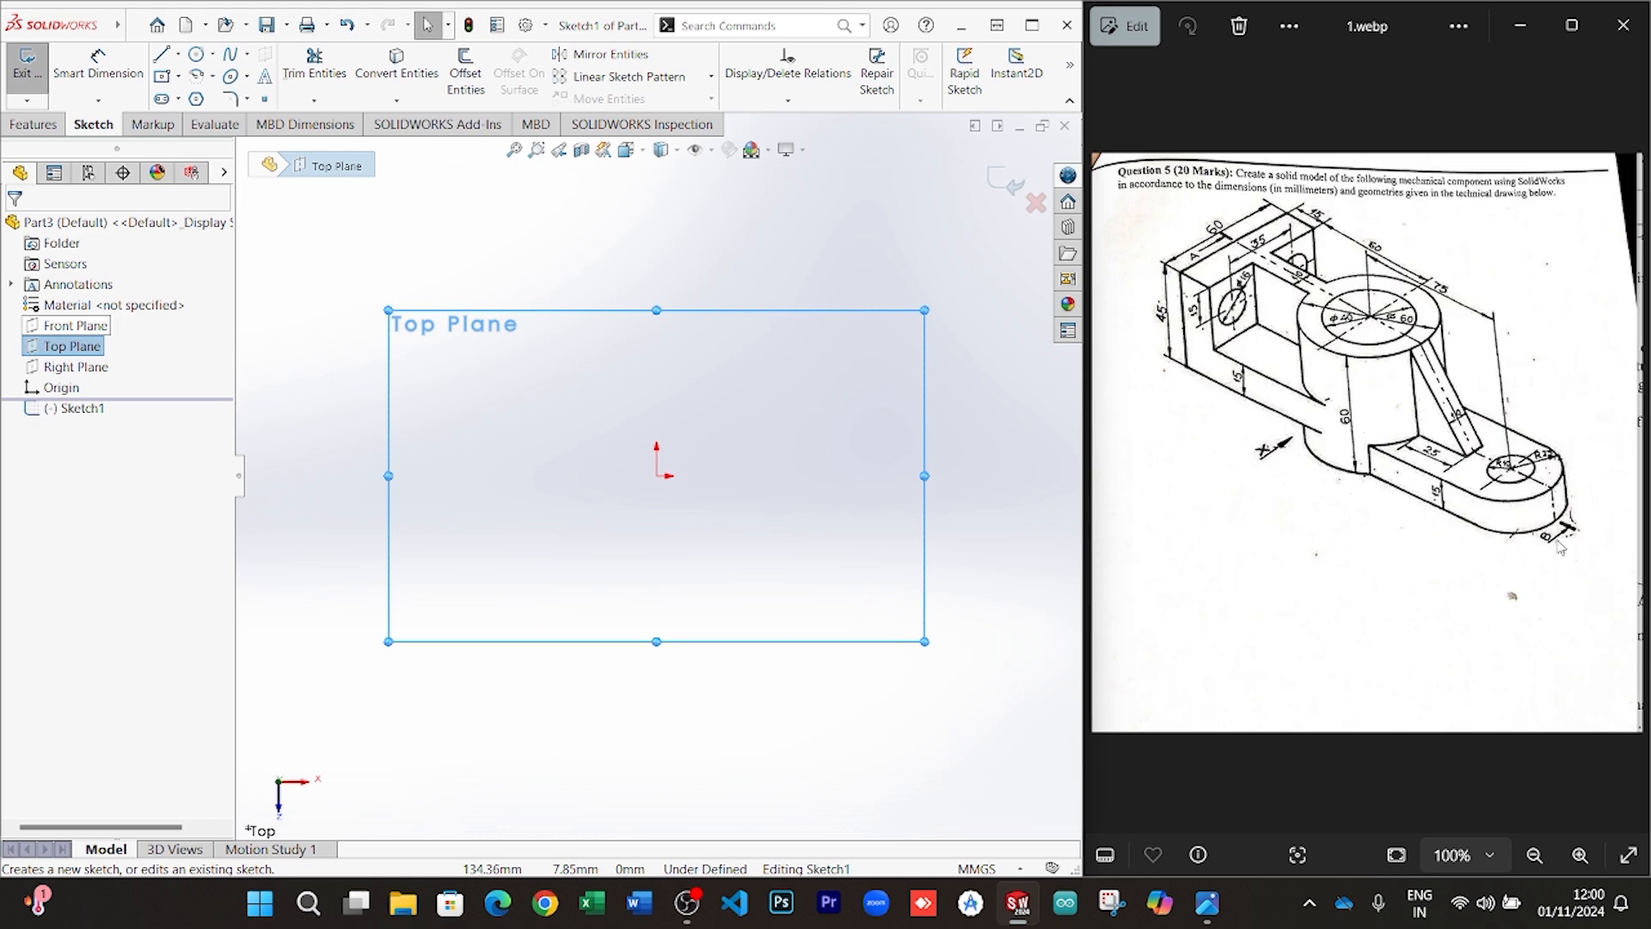
Draw a circle centred on the origin with a radius of about 31 mm
left_click(197, 55)
left_click(657, 475)
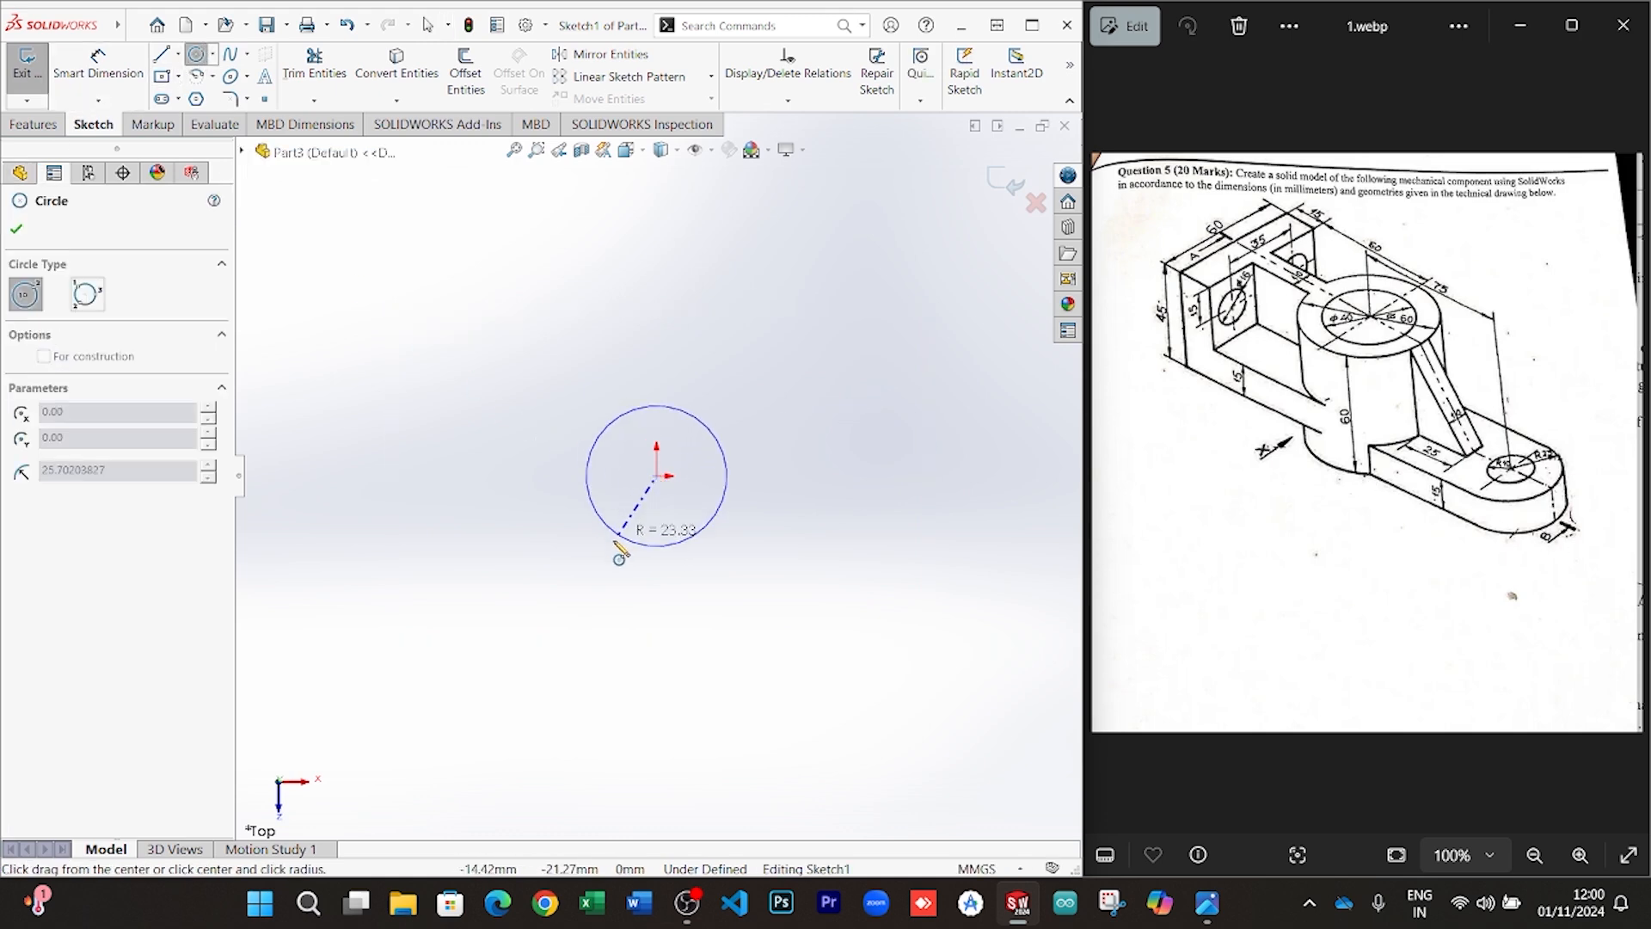
left_click(605, 554)
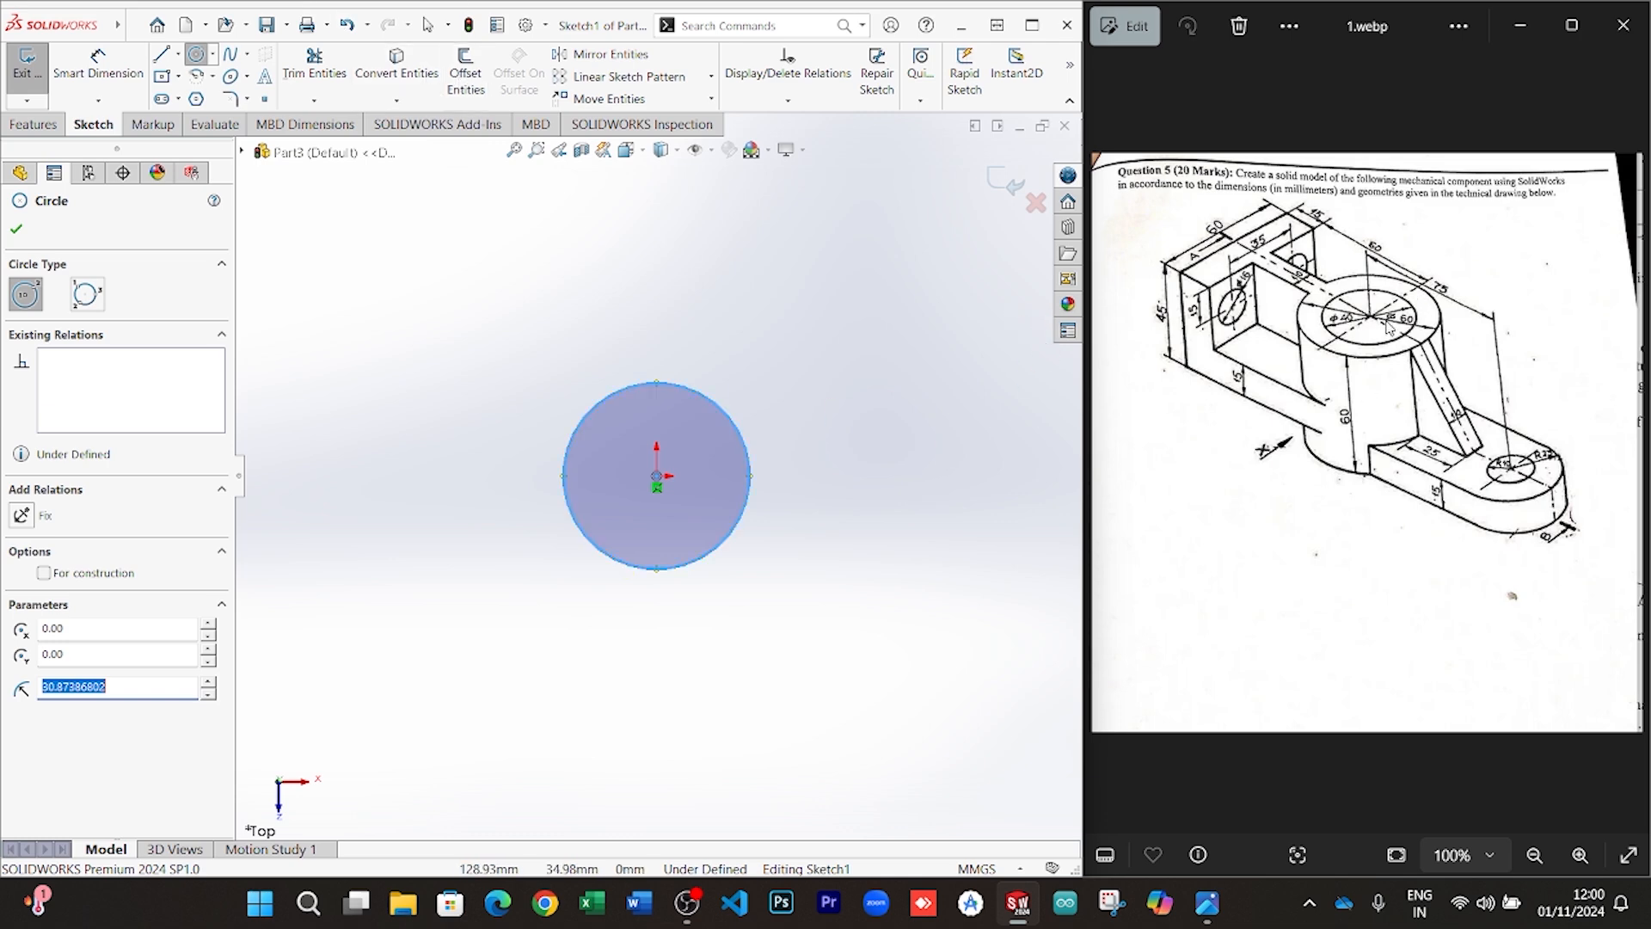
Dimension the origin circle's diameter as 60 mm
scroll(1394, 331, "up", 5)
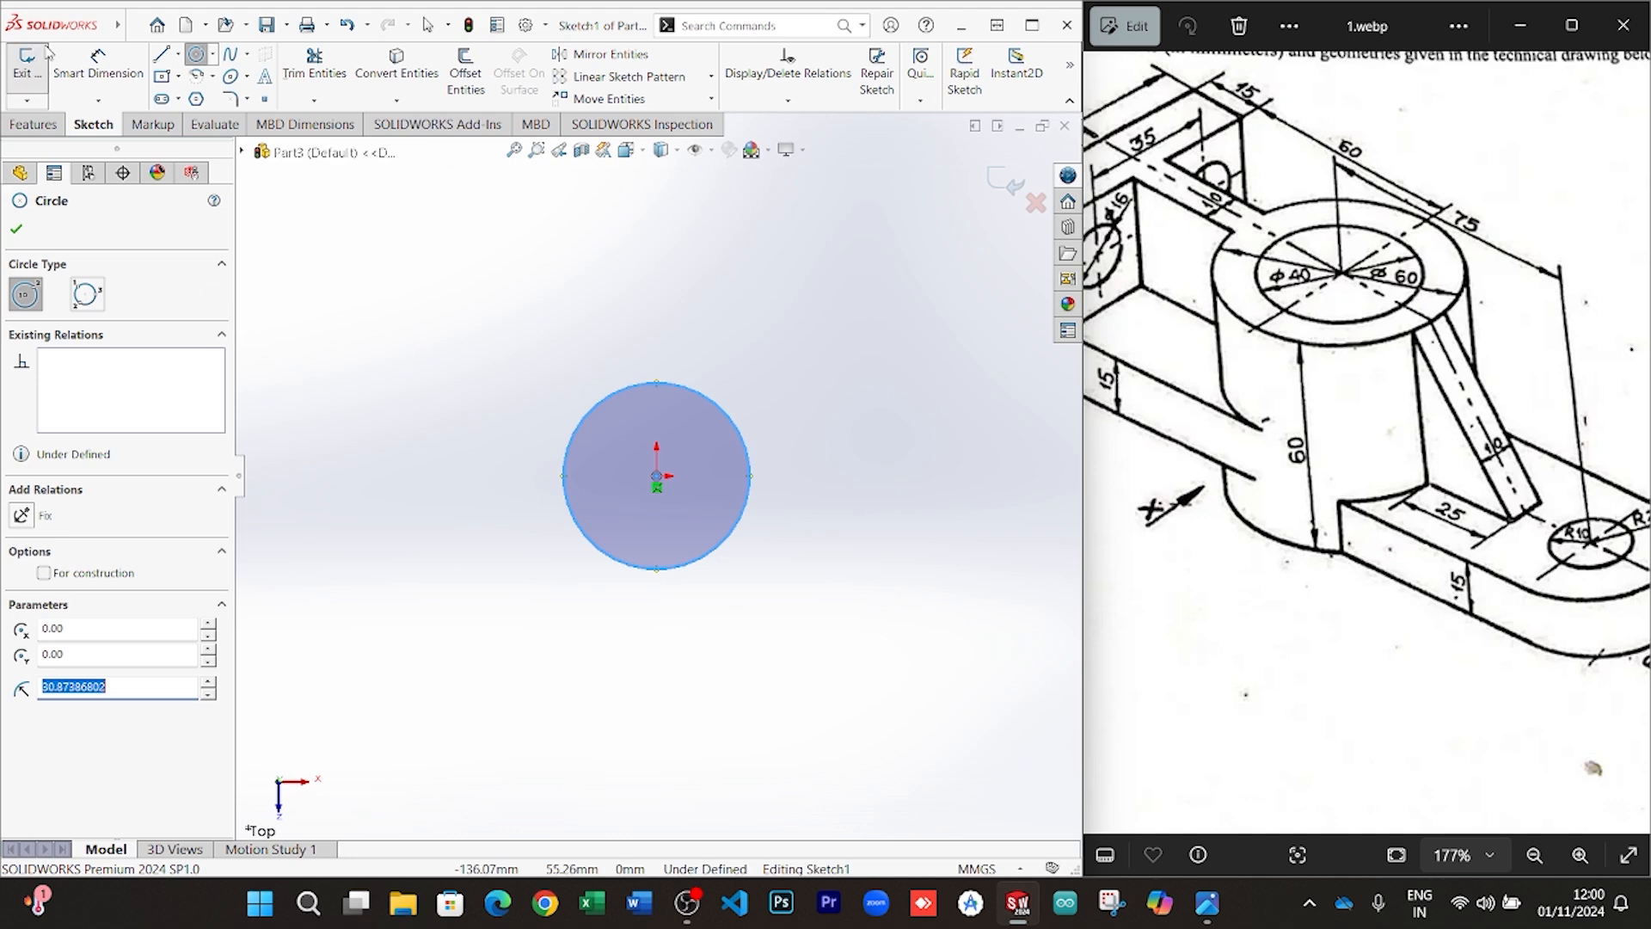
mouse_move(69, 26)
left_click(135, 27)
left_click(84, 86)
left_click(84, 86)
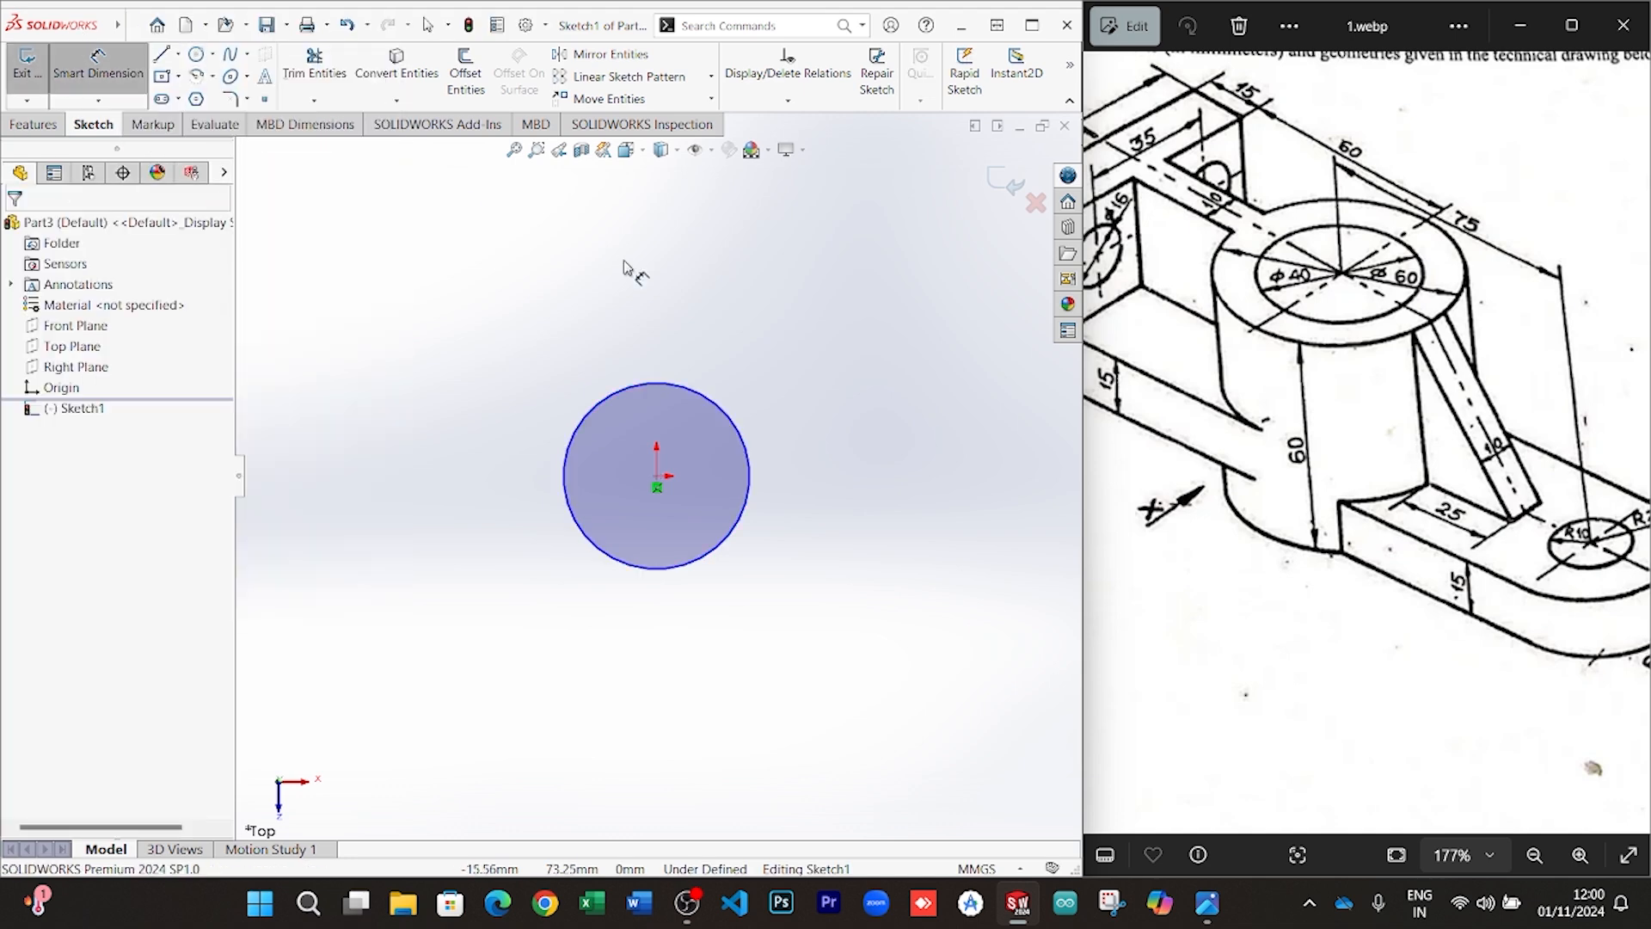
left_click(729, 413)
left_click(761, 277)
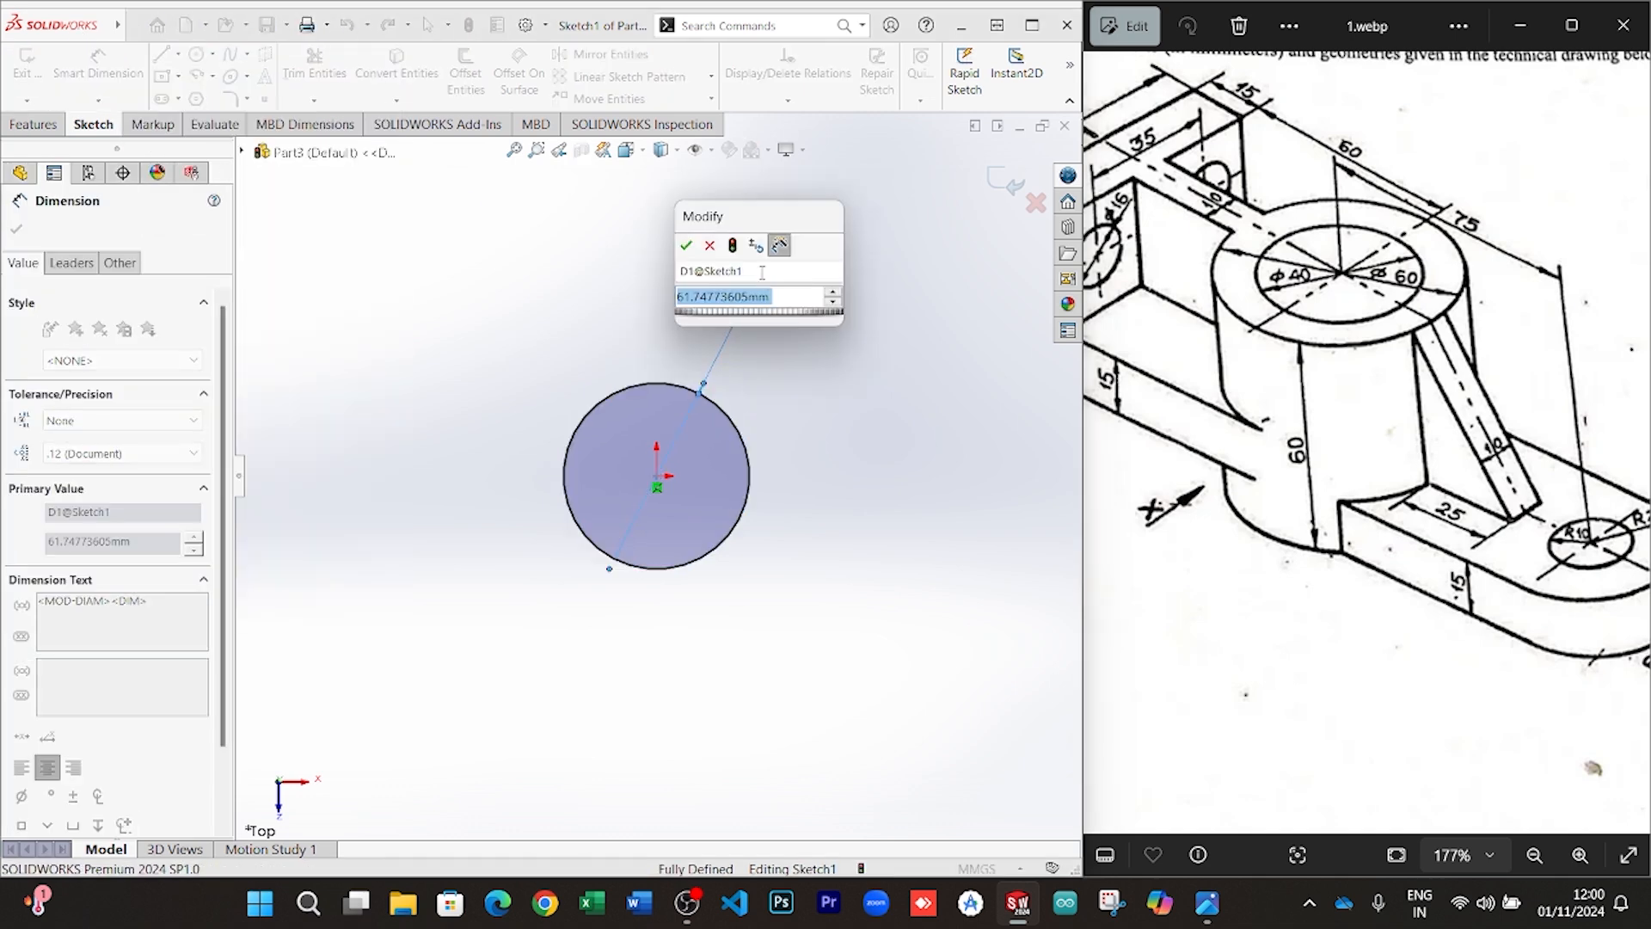
type("60")
key("Return")
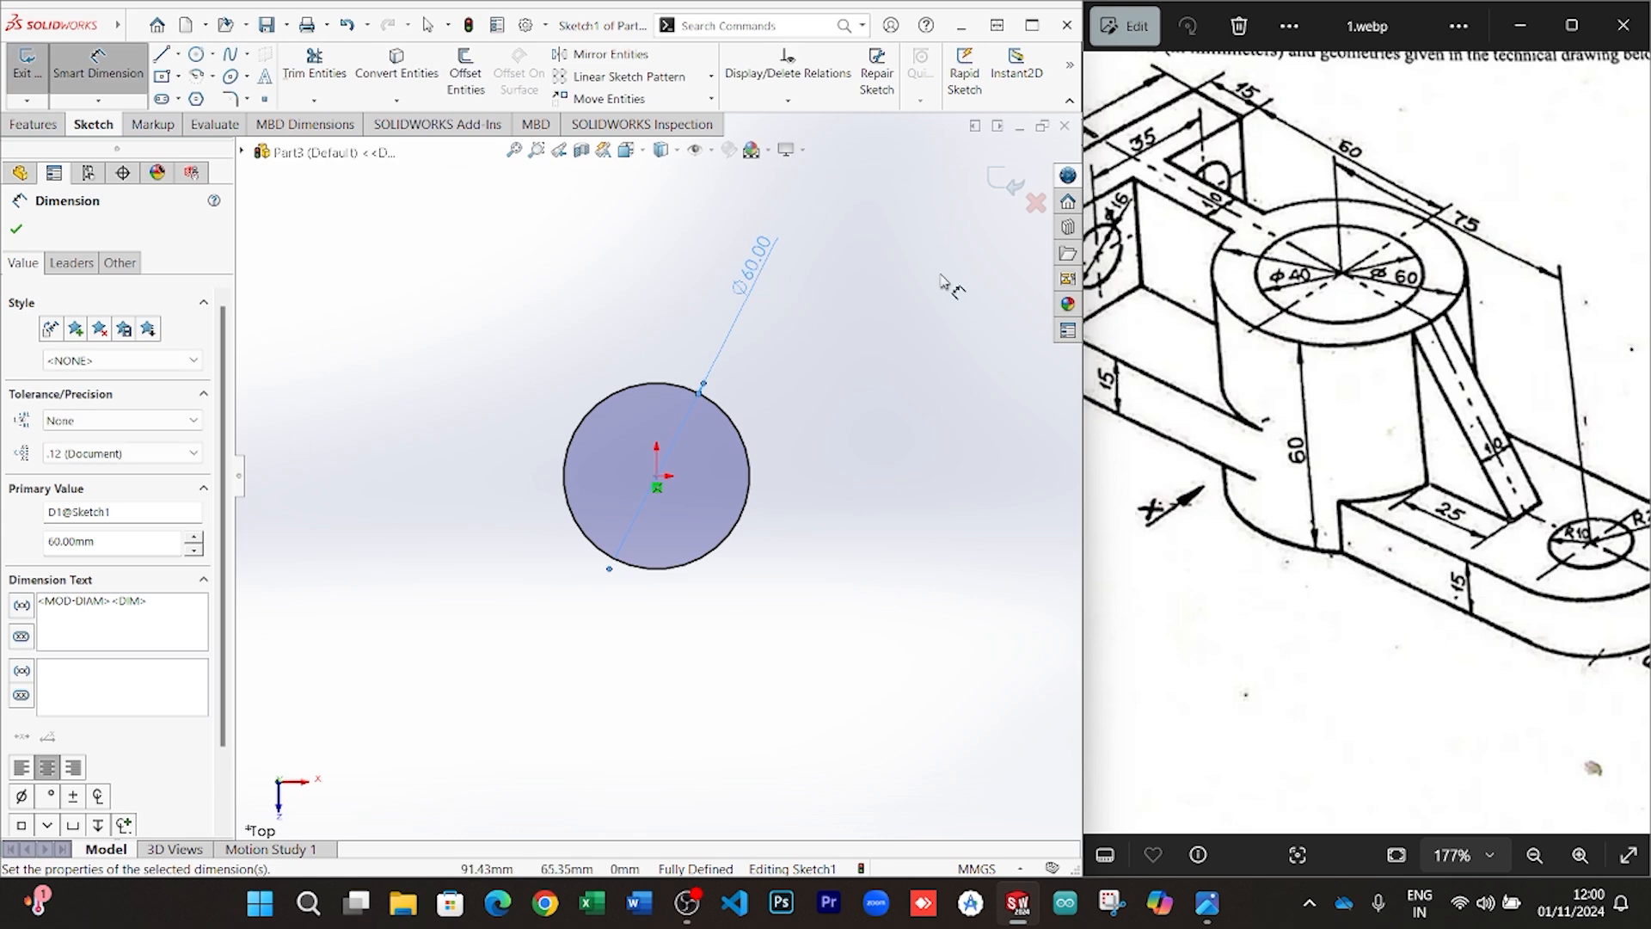
Draw a second circle of about 16 mm radius, level with the origin and about 90 mm to its right
scroll(1593, 768, "down", 3)
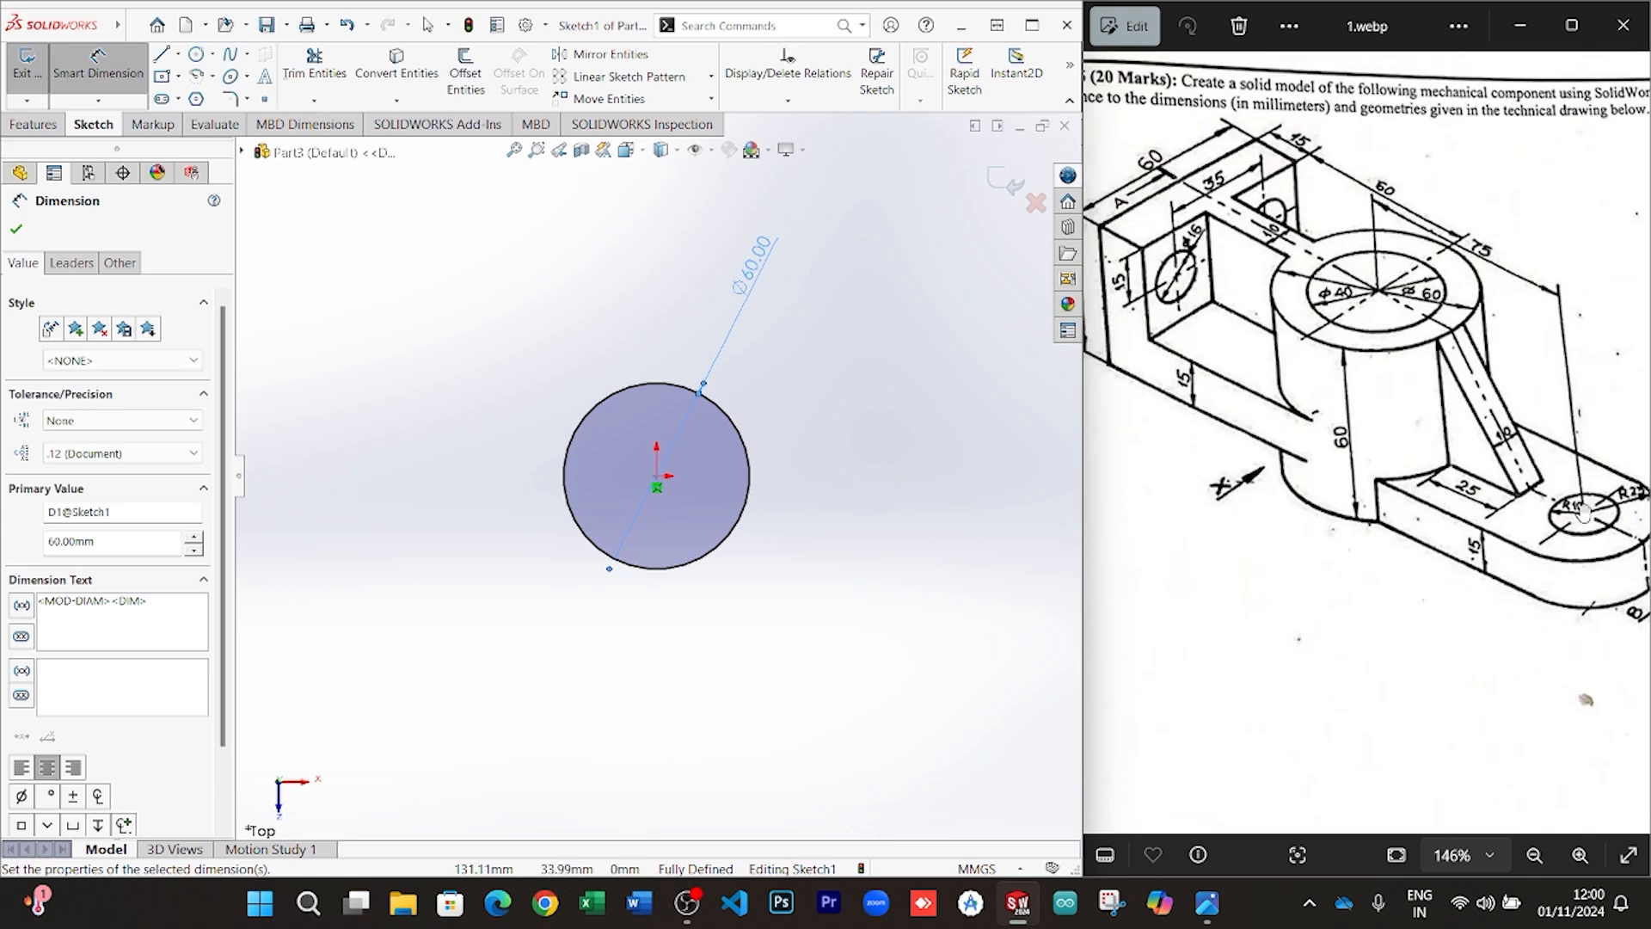
left_click_drag(1471, 484, 1489, 505)
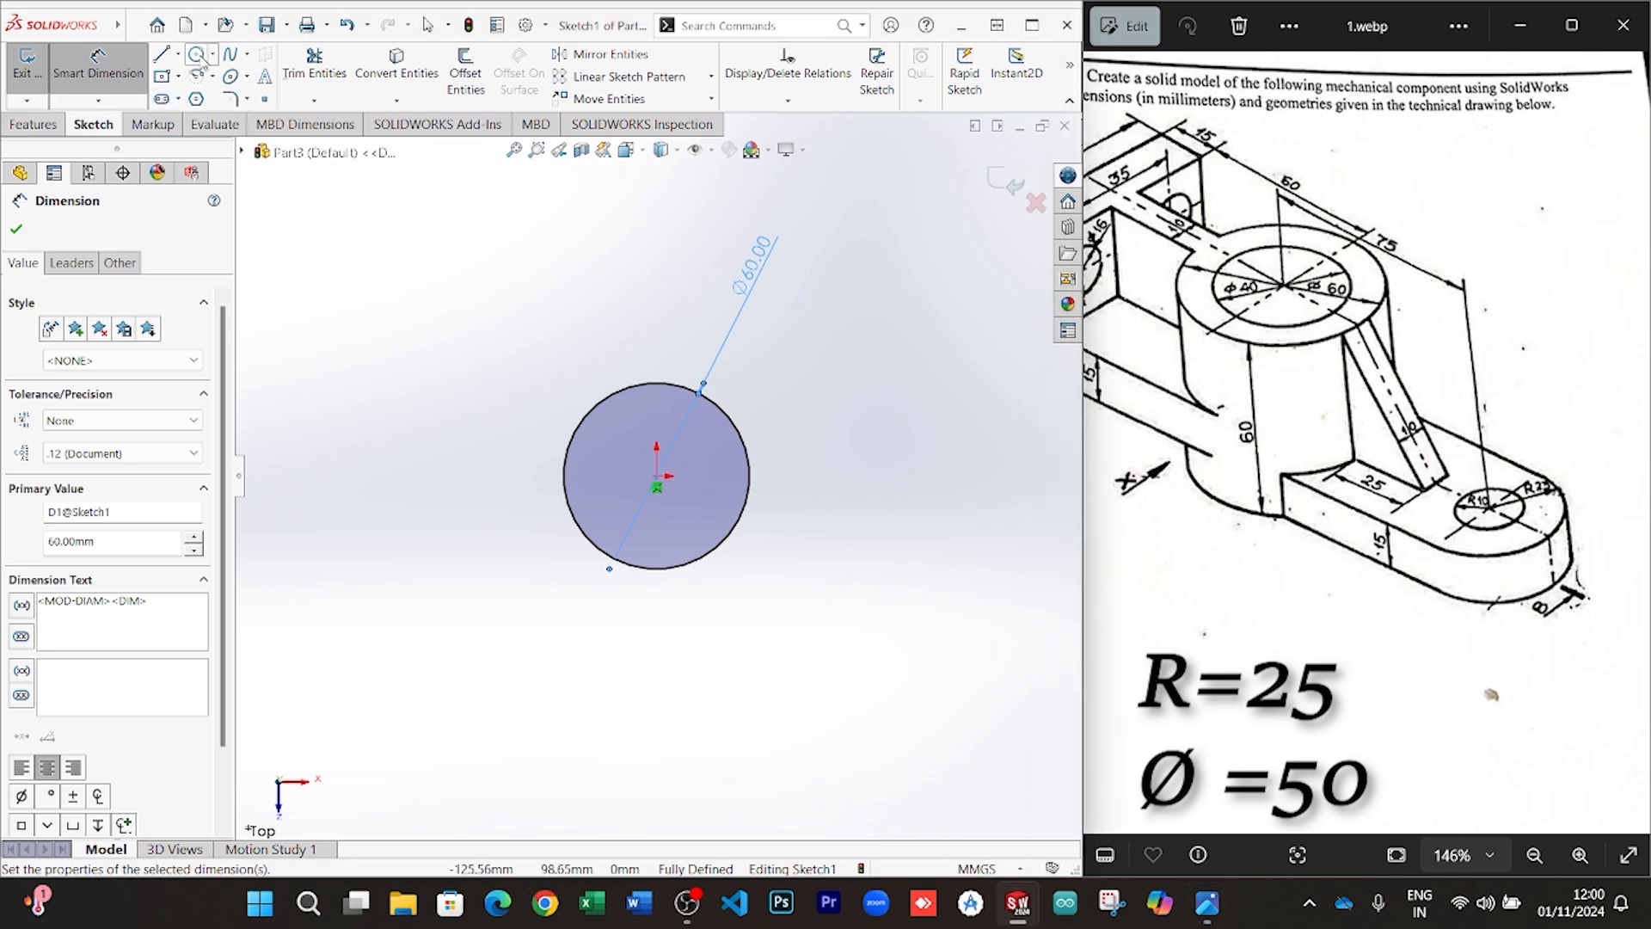
left_click(197, 54)
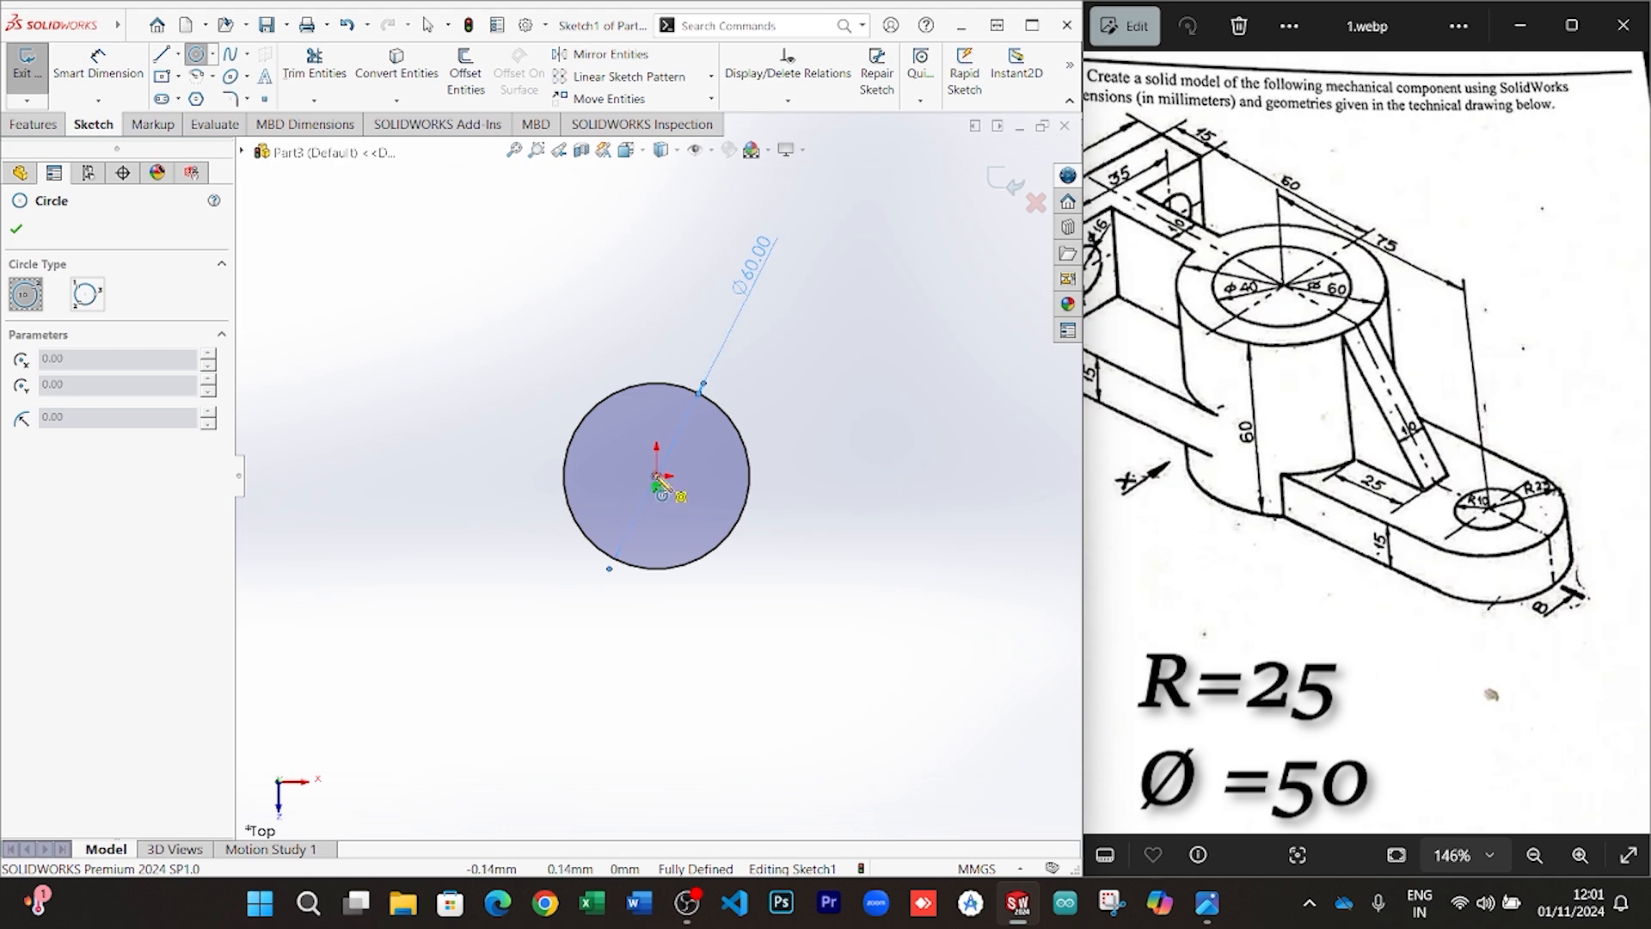
left_click(935, 476)
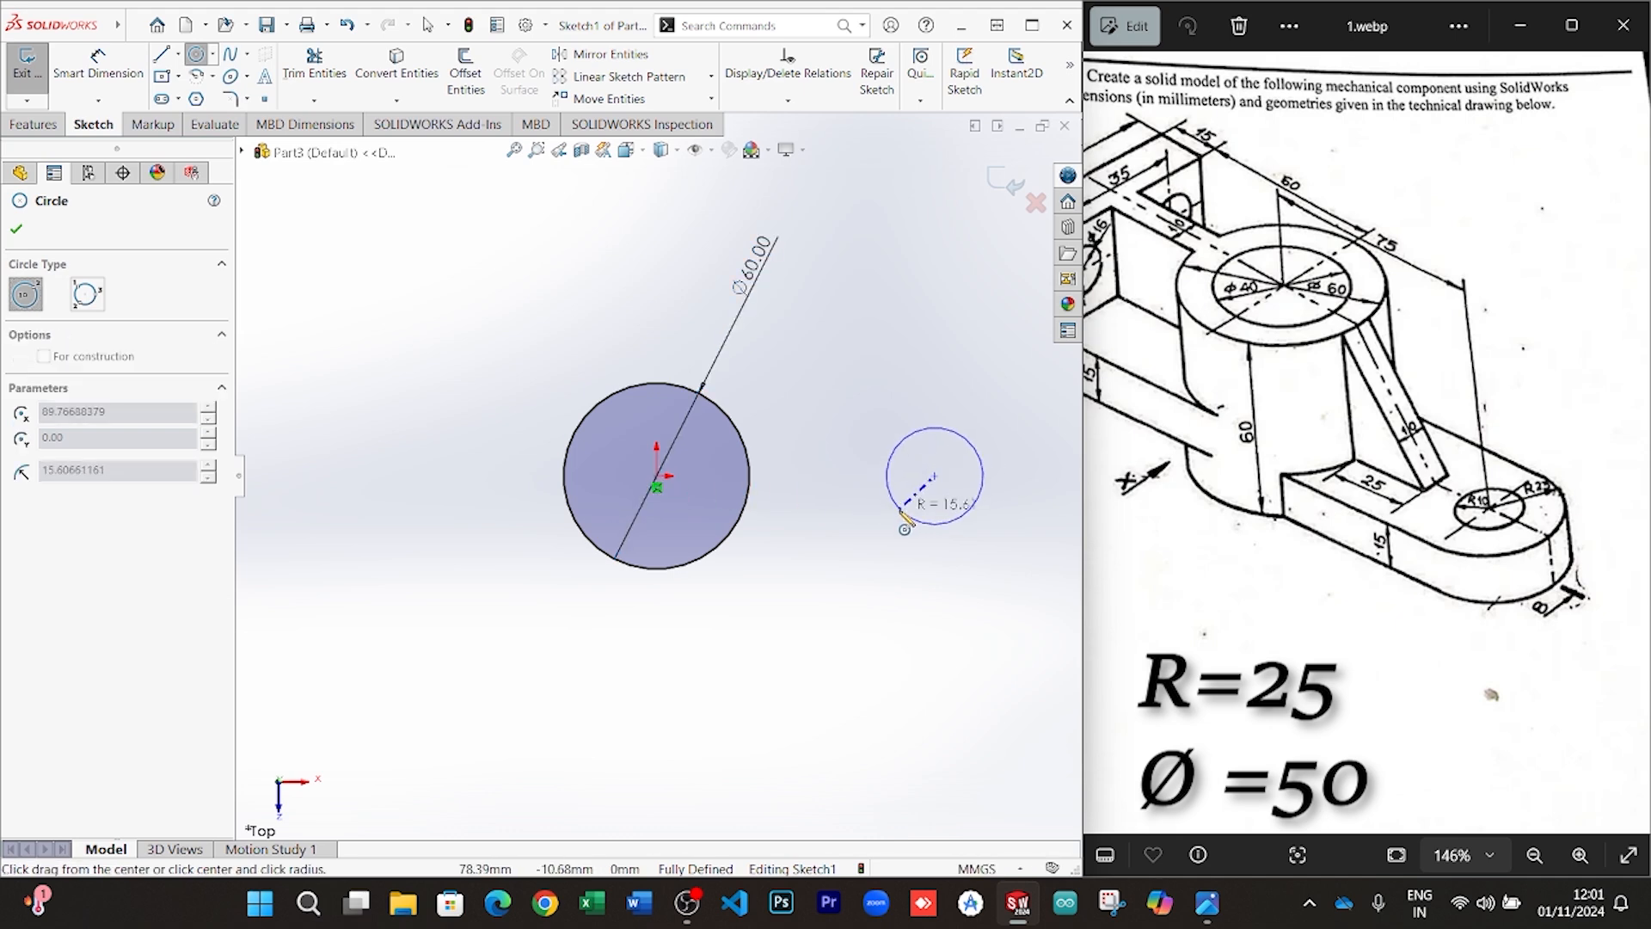
left_click(902, 512)
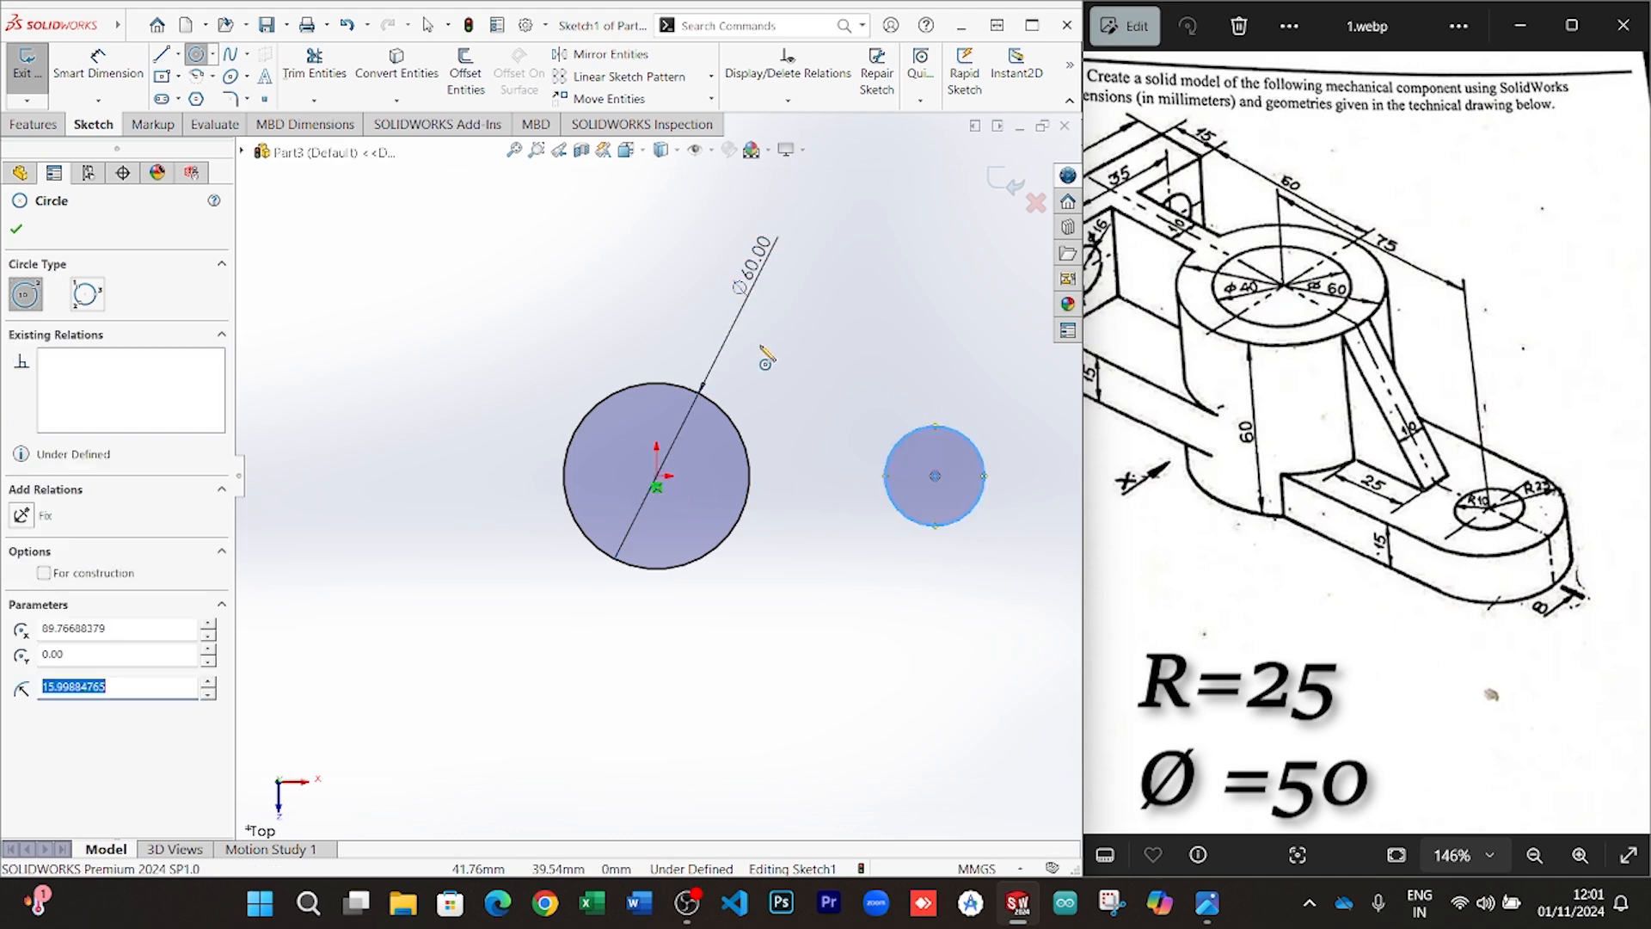
Dimension the second circle's diameter as 50 mm
left_click(98, 64)
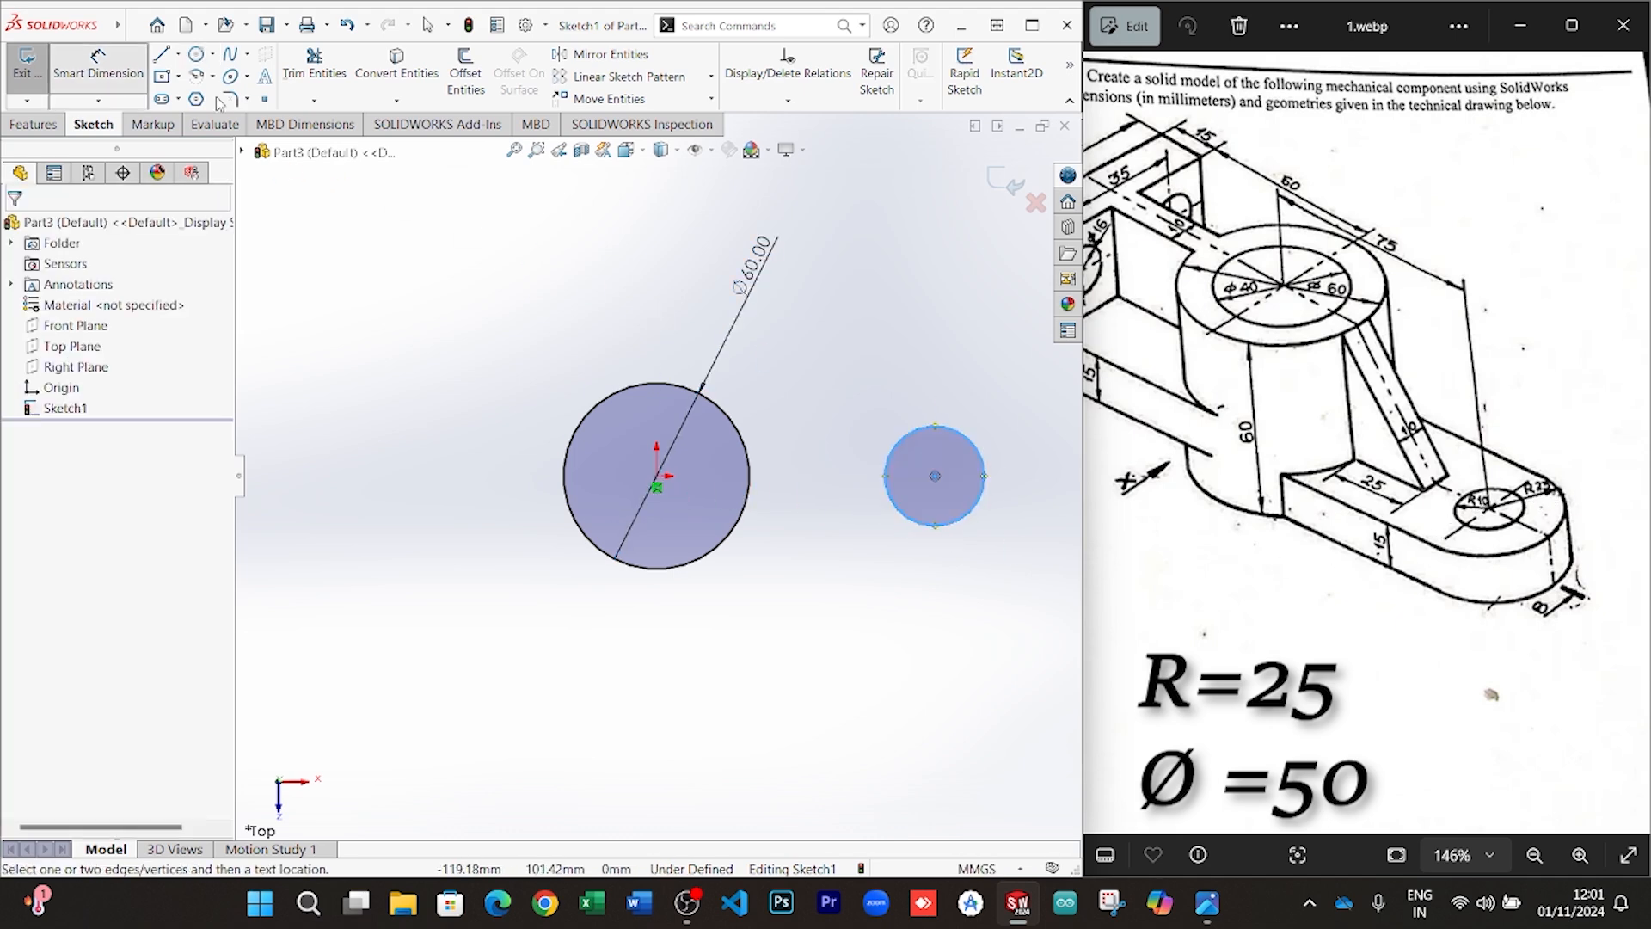
left_click(980, 441)
left_click(956, 339)
type("50")
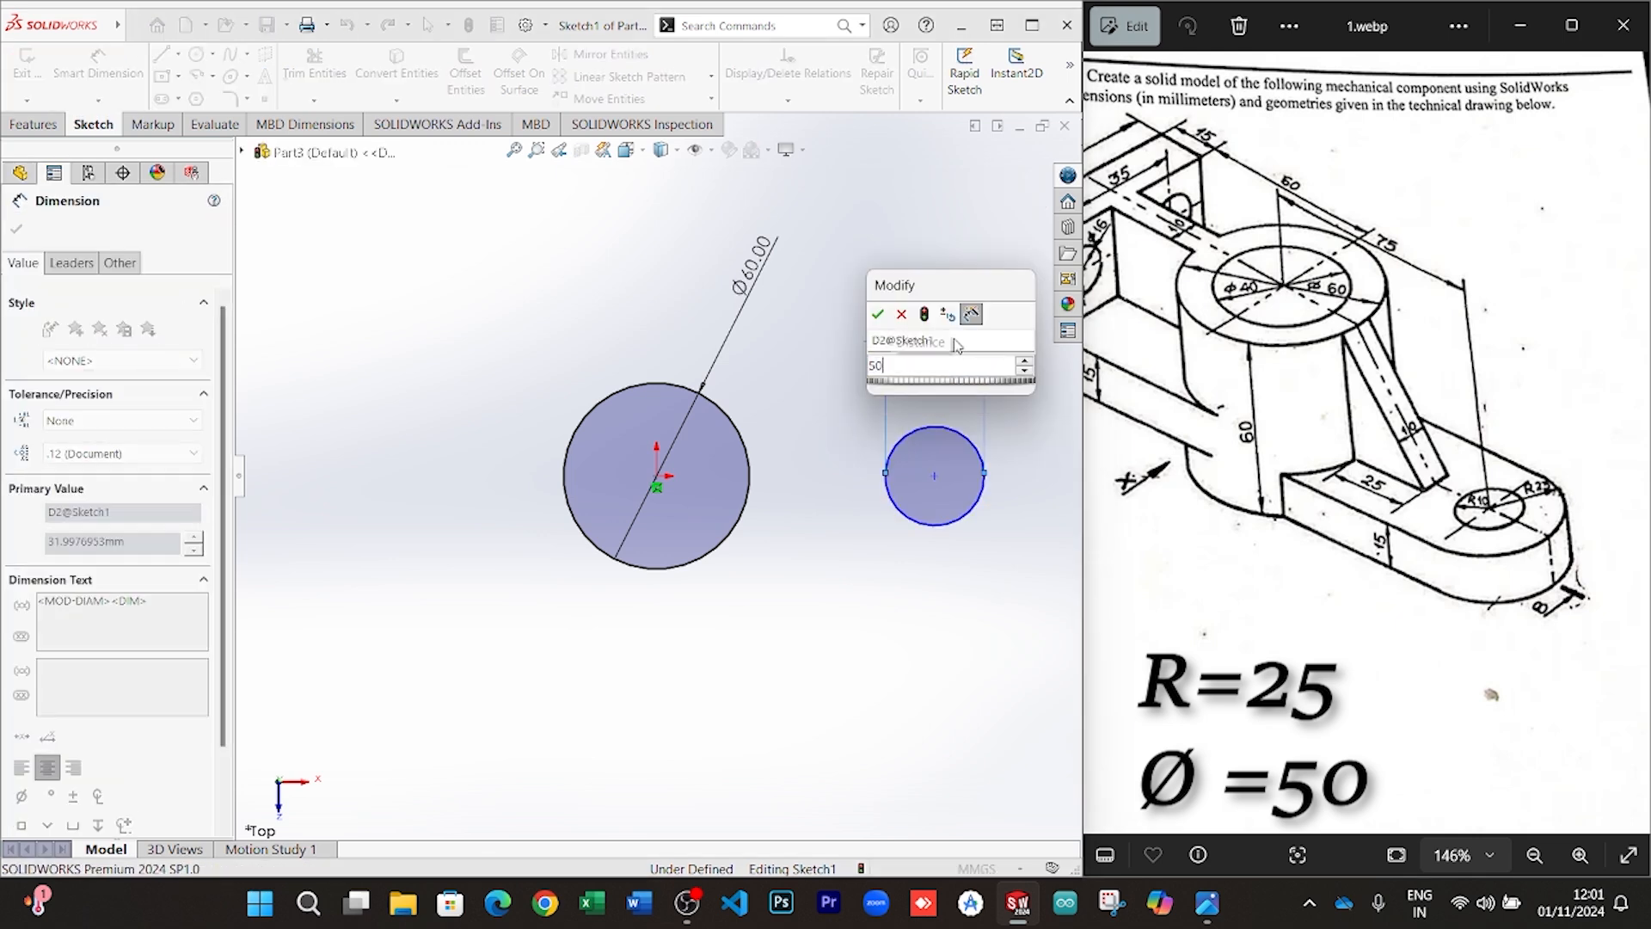
key("Return")
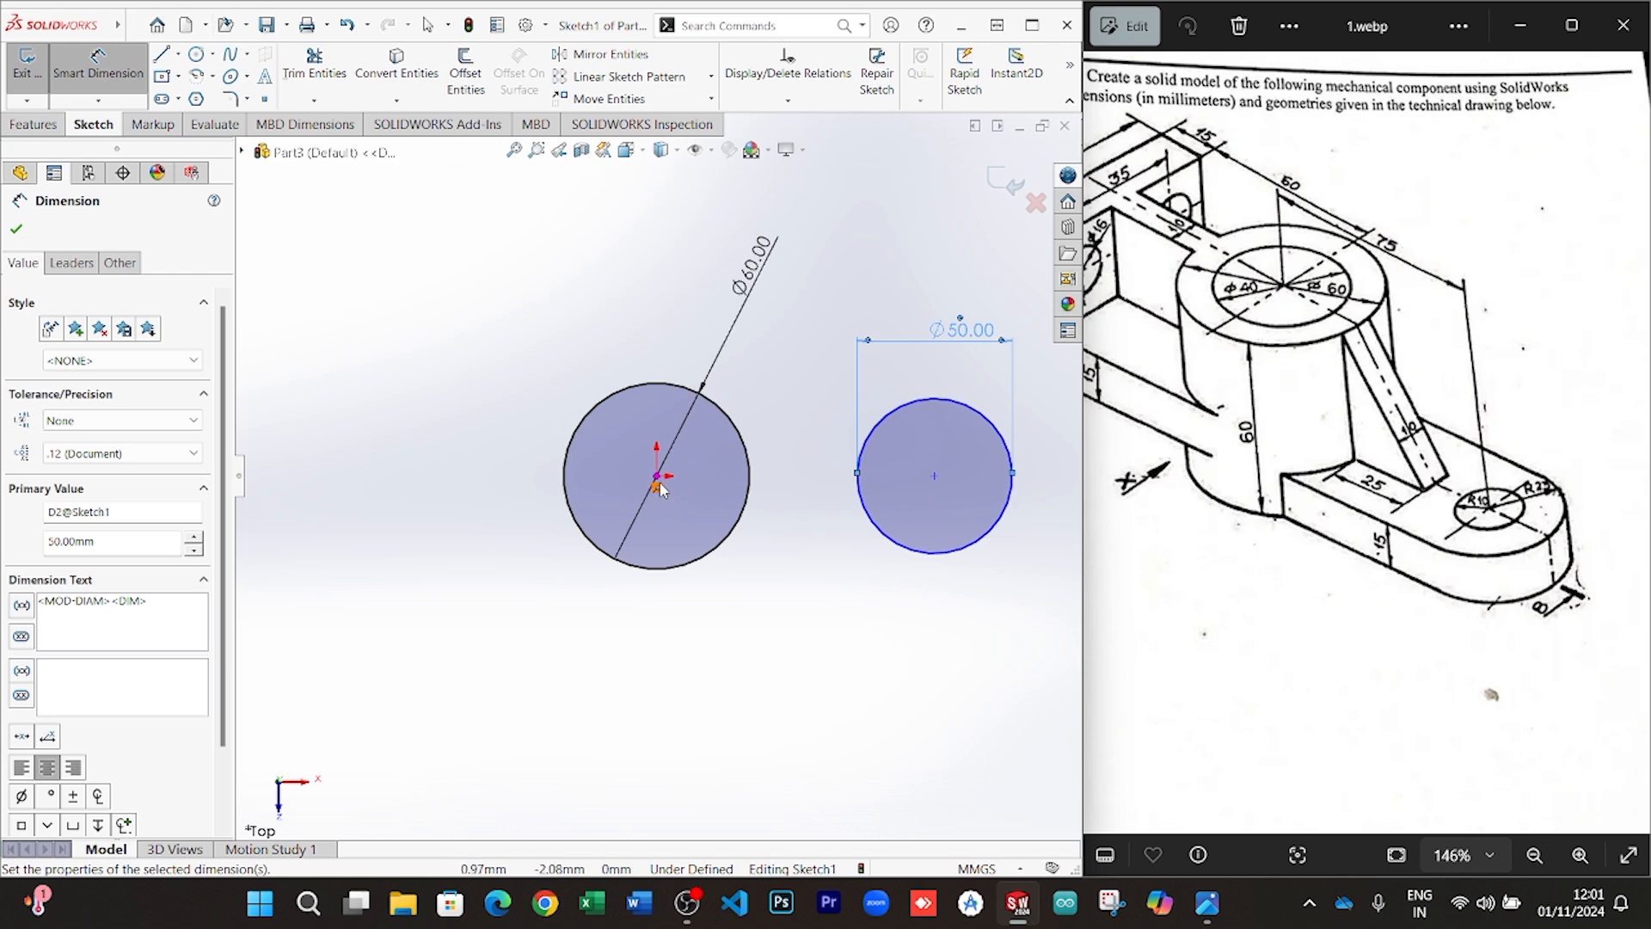
Dimension the horizontal distance between the two circle centres as 75 mm
left_click(935, 476)
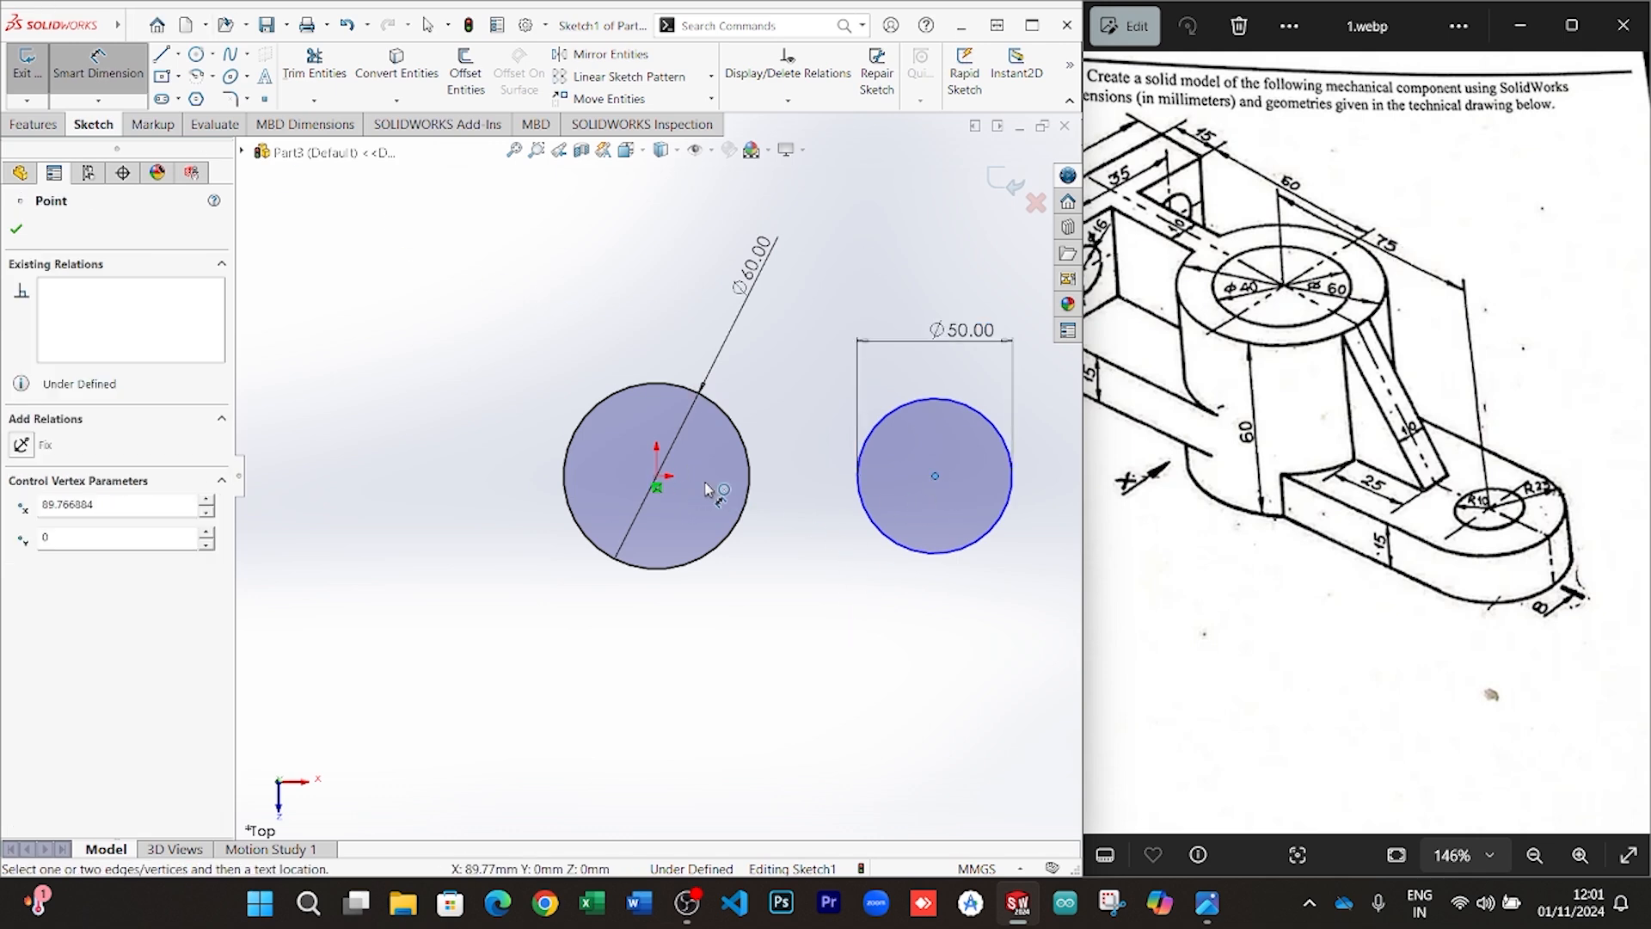
left_click(657, 475)
left_click(779, 652)
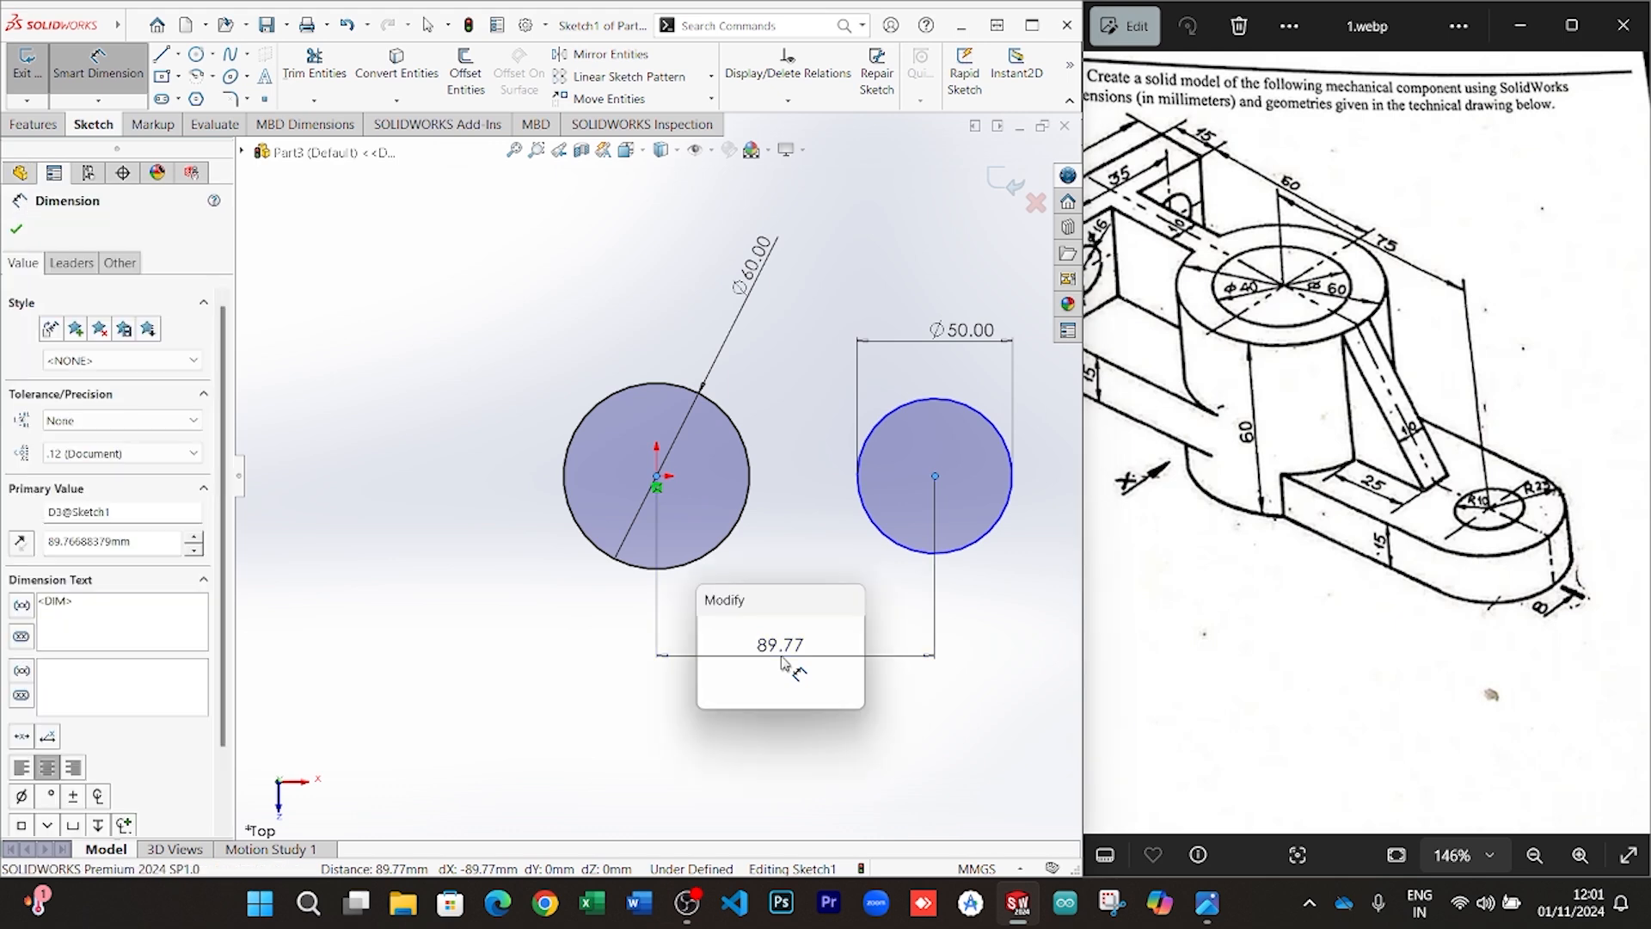
type("75")
key("Return")
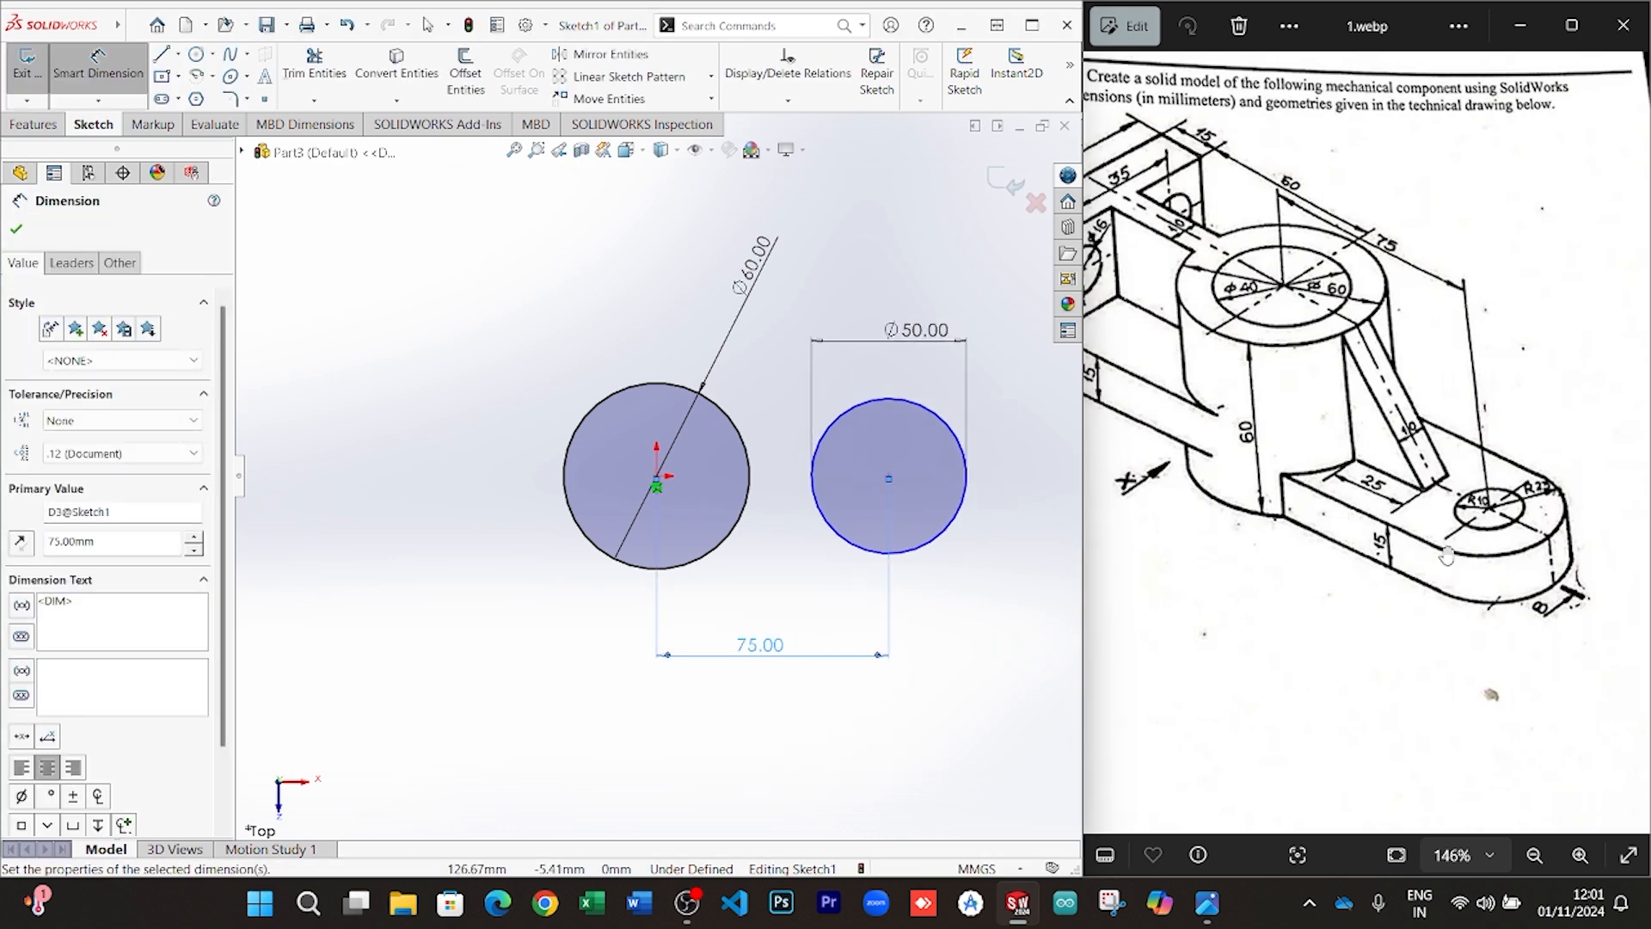
left_click(133, 25)
left_click(566, 229)
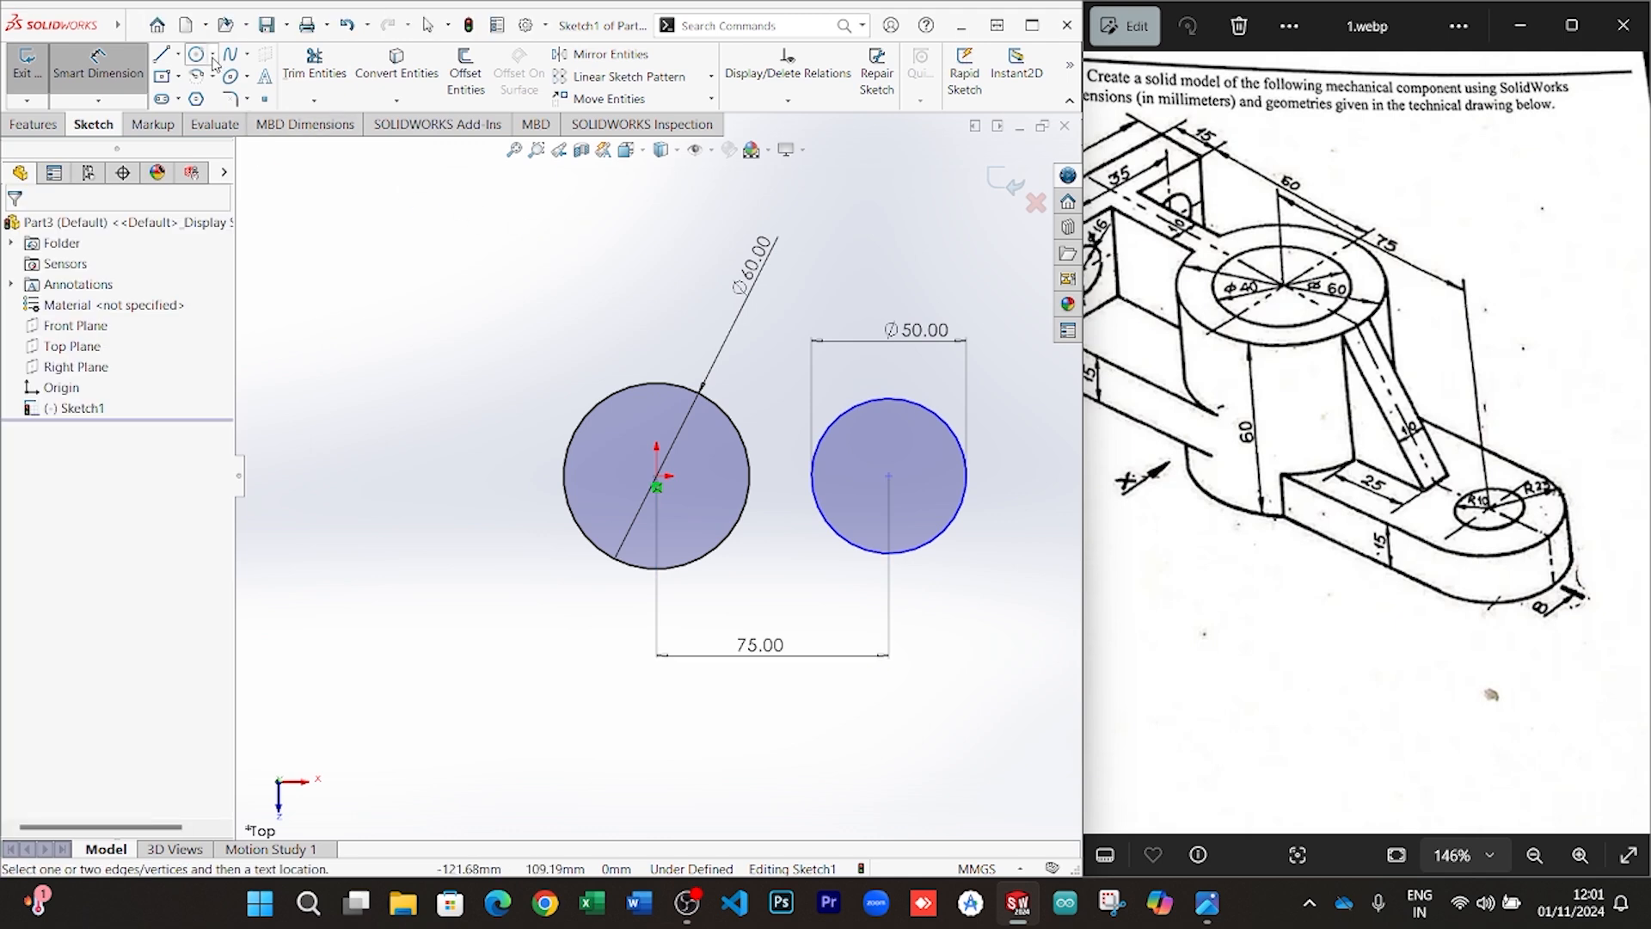
Draw a horizontal line from the lowest point of the 50 mm circle to the edge of the 60 mm circle
left_click(161, 54)
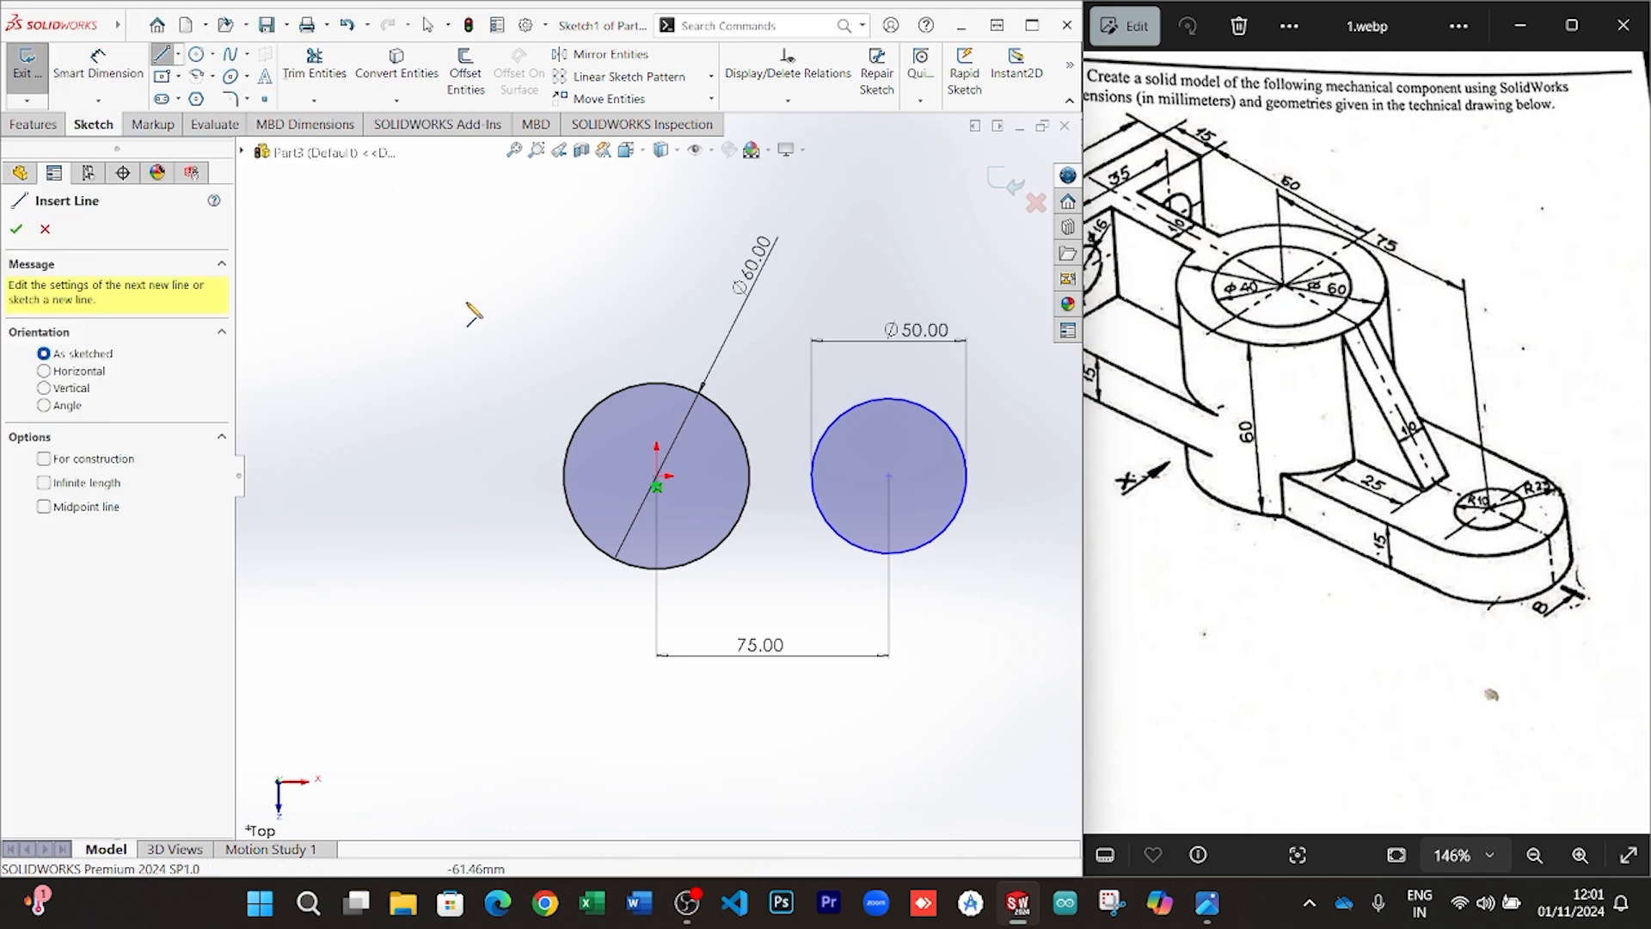
left_click(890, 553)
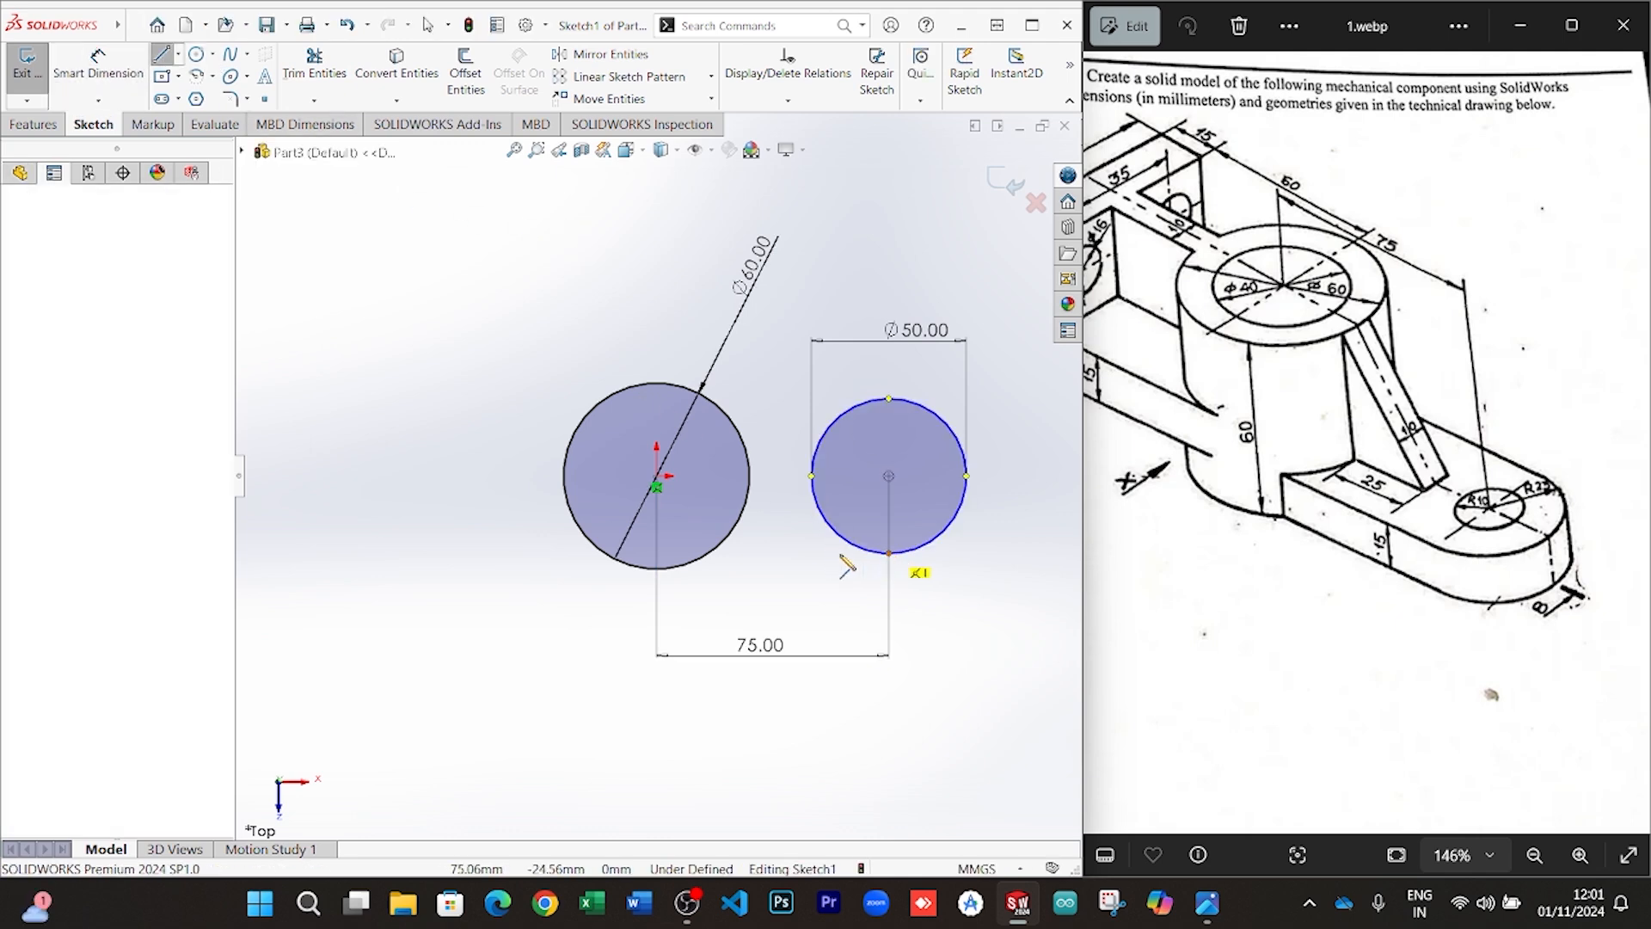
left_click(711, 556)
right_click(755, 575)
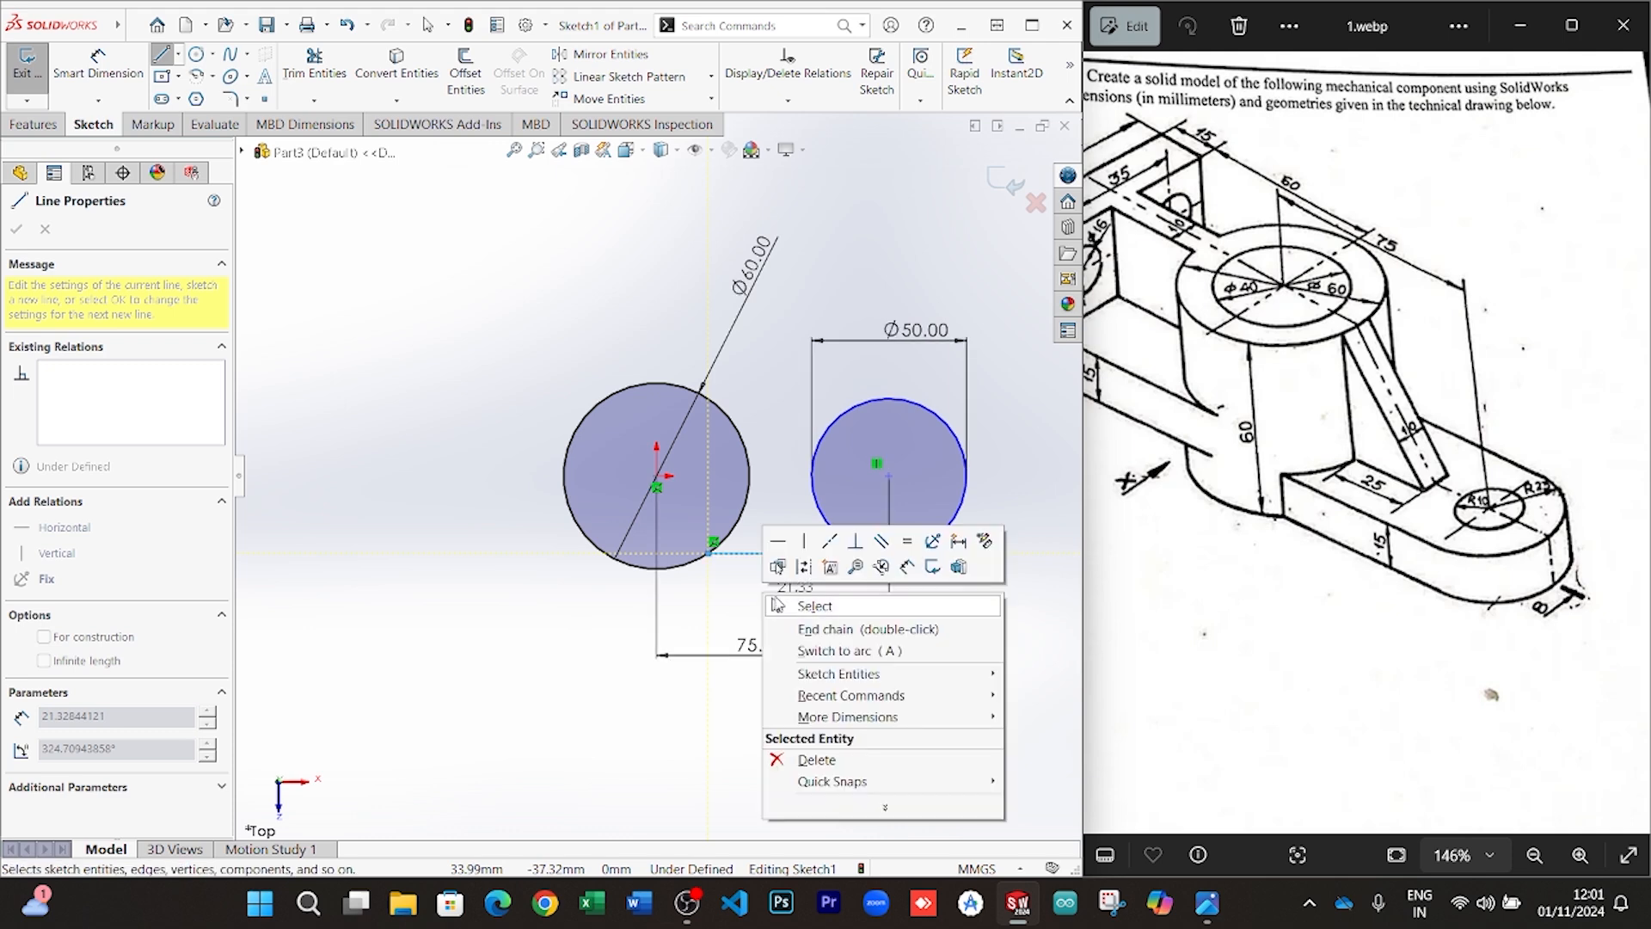
left_click(793, 606)
Draw a horizontal line from the uppermost point of the 50 mm circle to the edge of the 60 mm circle
left_click(163, 55)
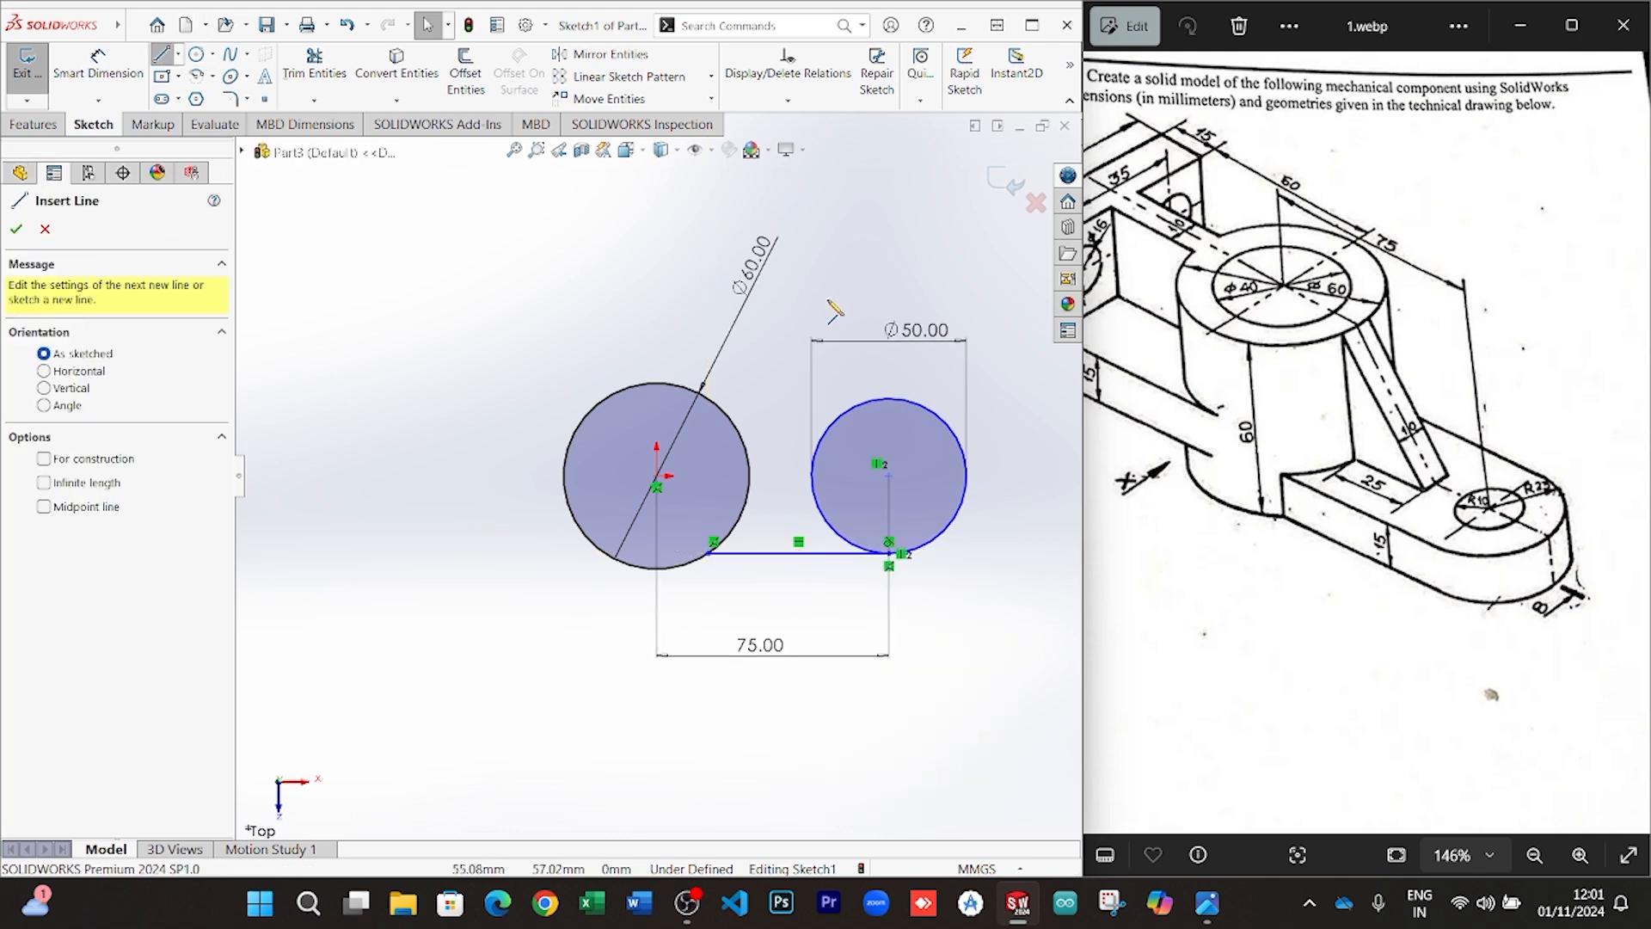
left_click(890, 399)
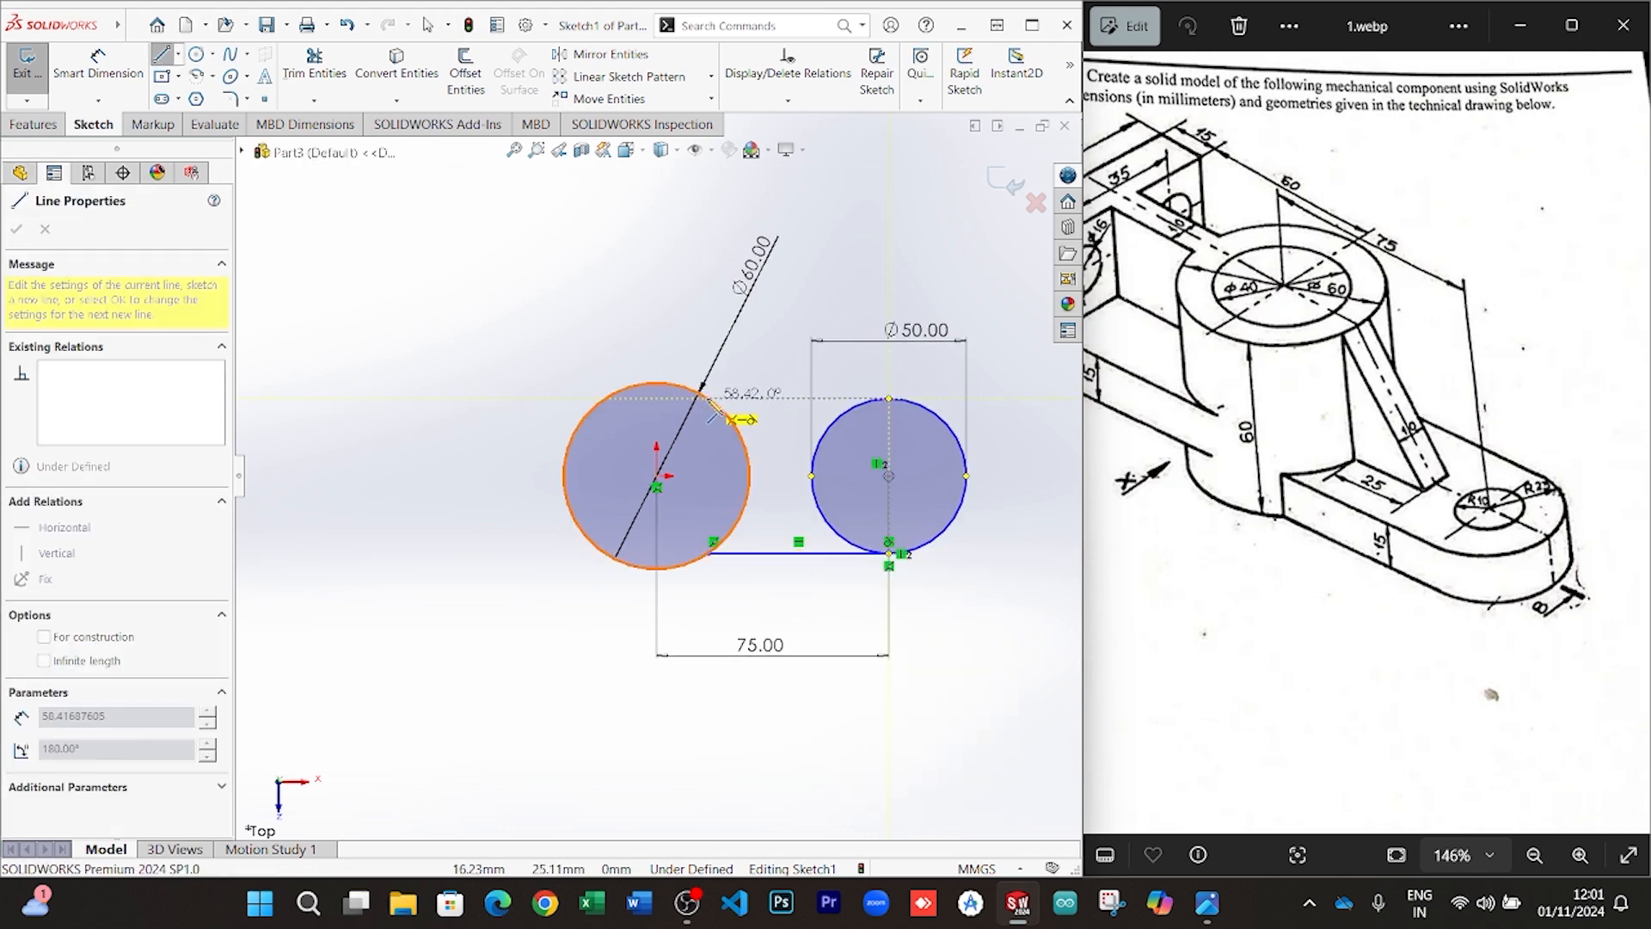
left_click(711, 400)
right_click(764, 201)
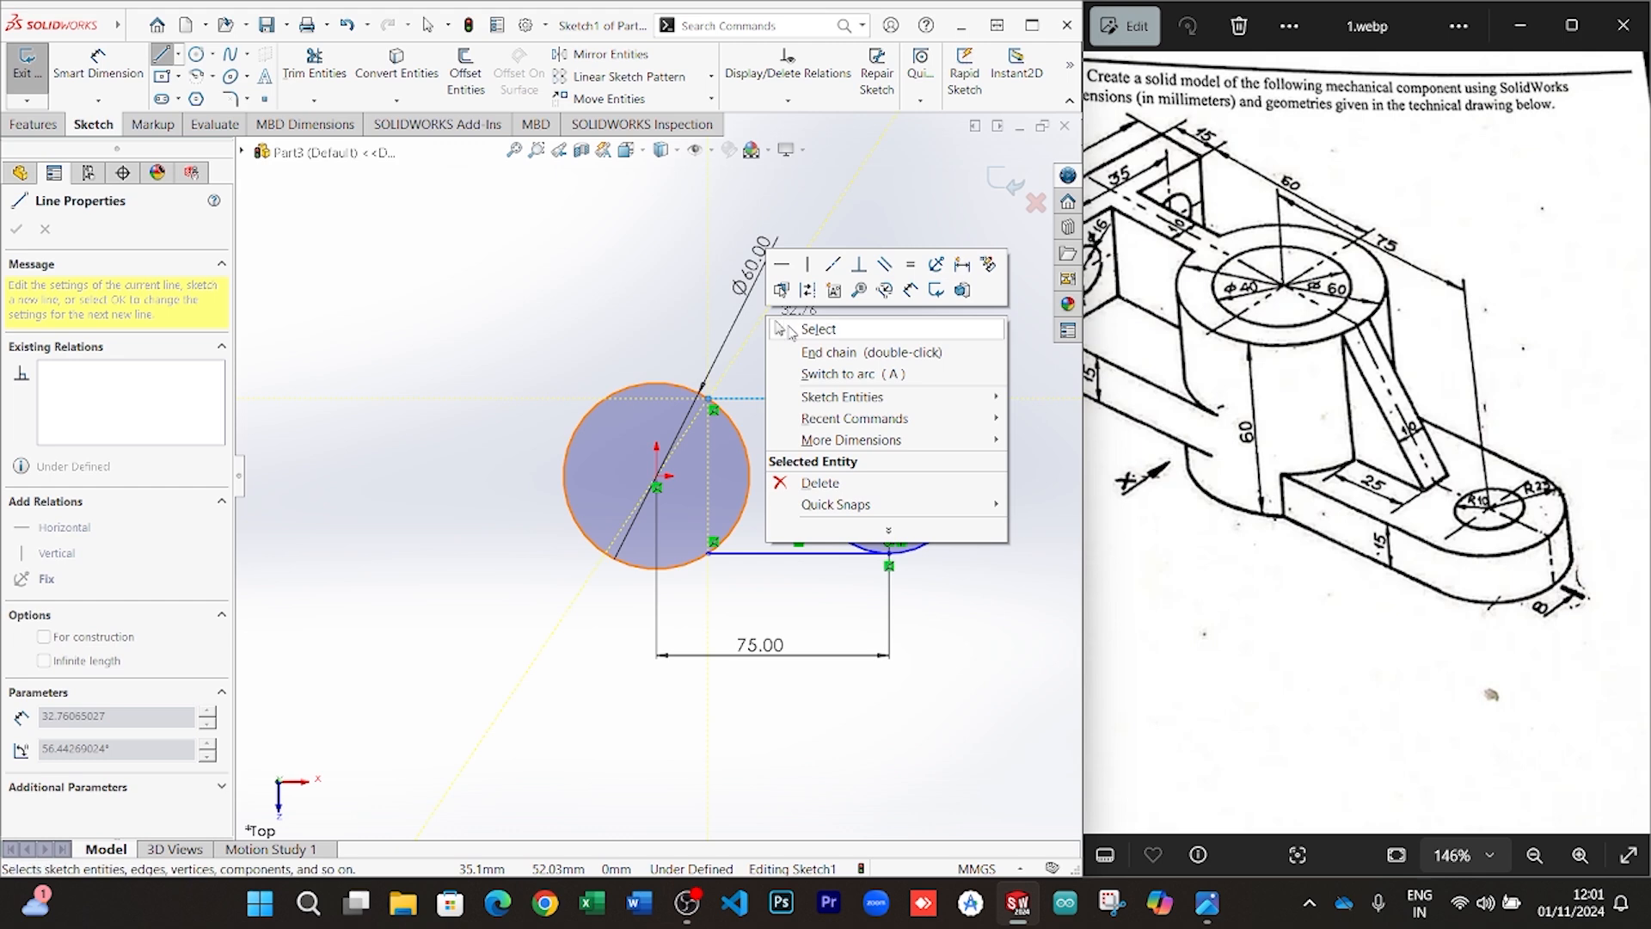
left_click(801, 232)
Trim away the two circle arcs between the horizontal lines to leave a single closed outline
left_click(314, 65)
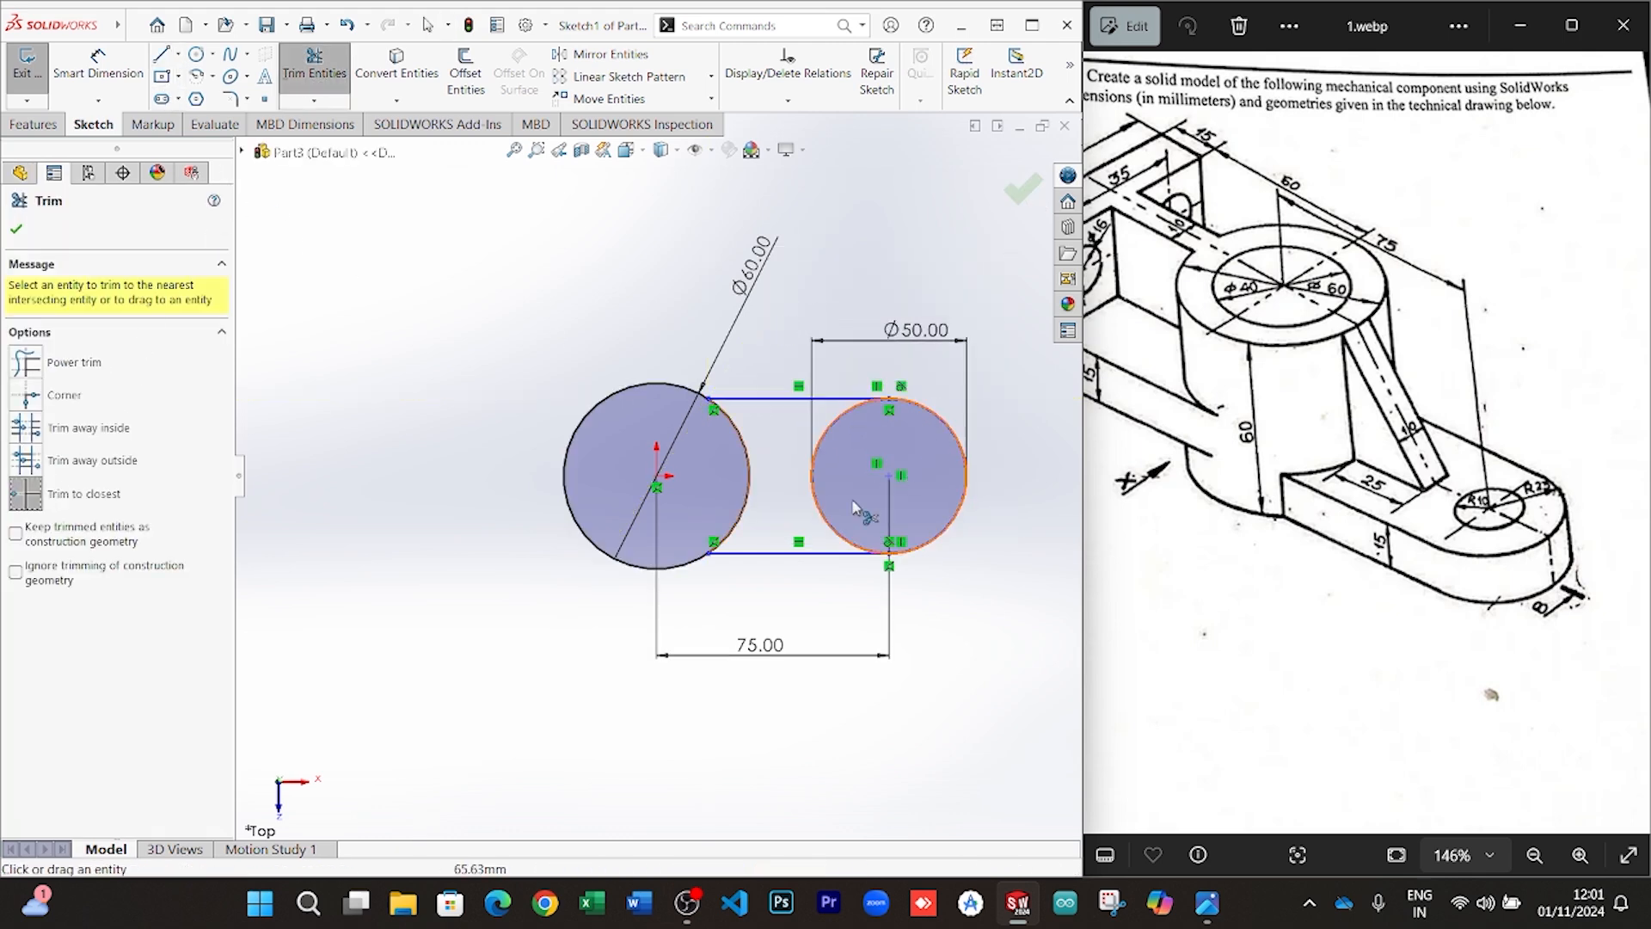
left_click(838, 535)
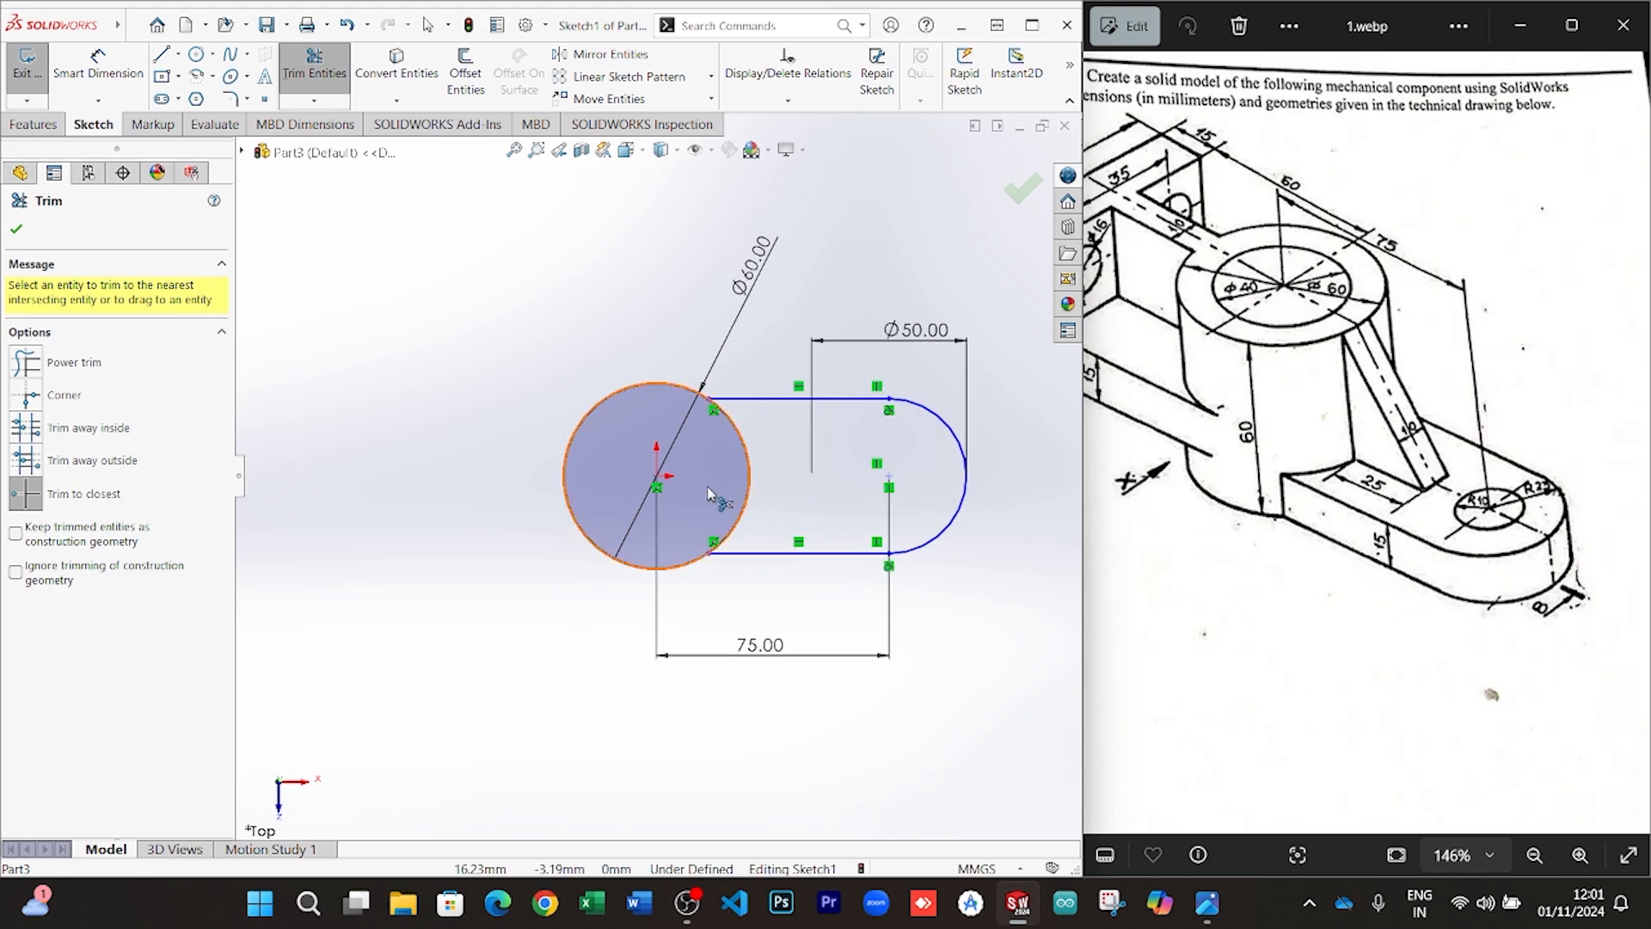
left_click(750, 492)
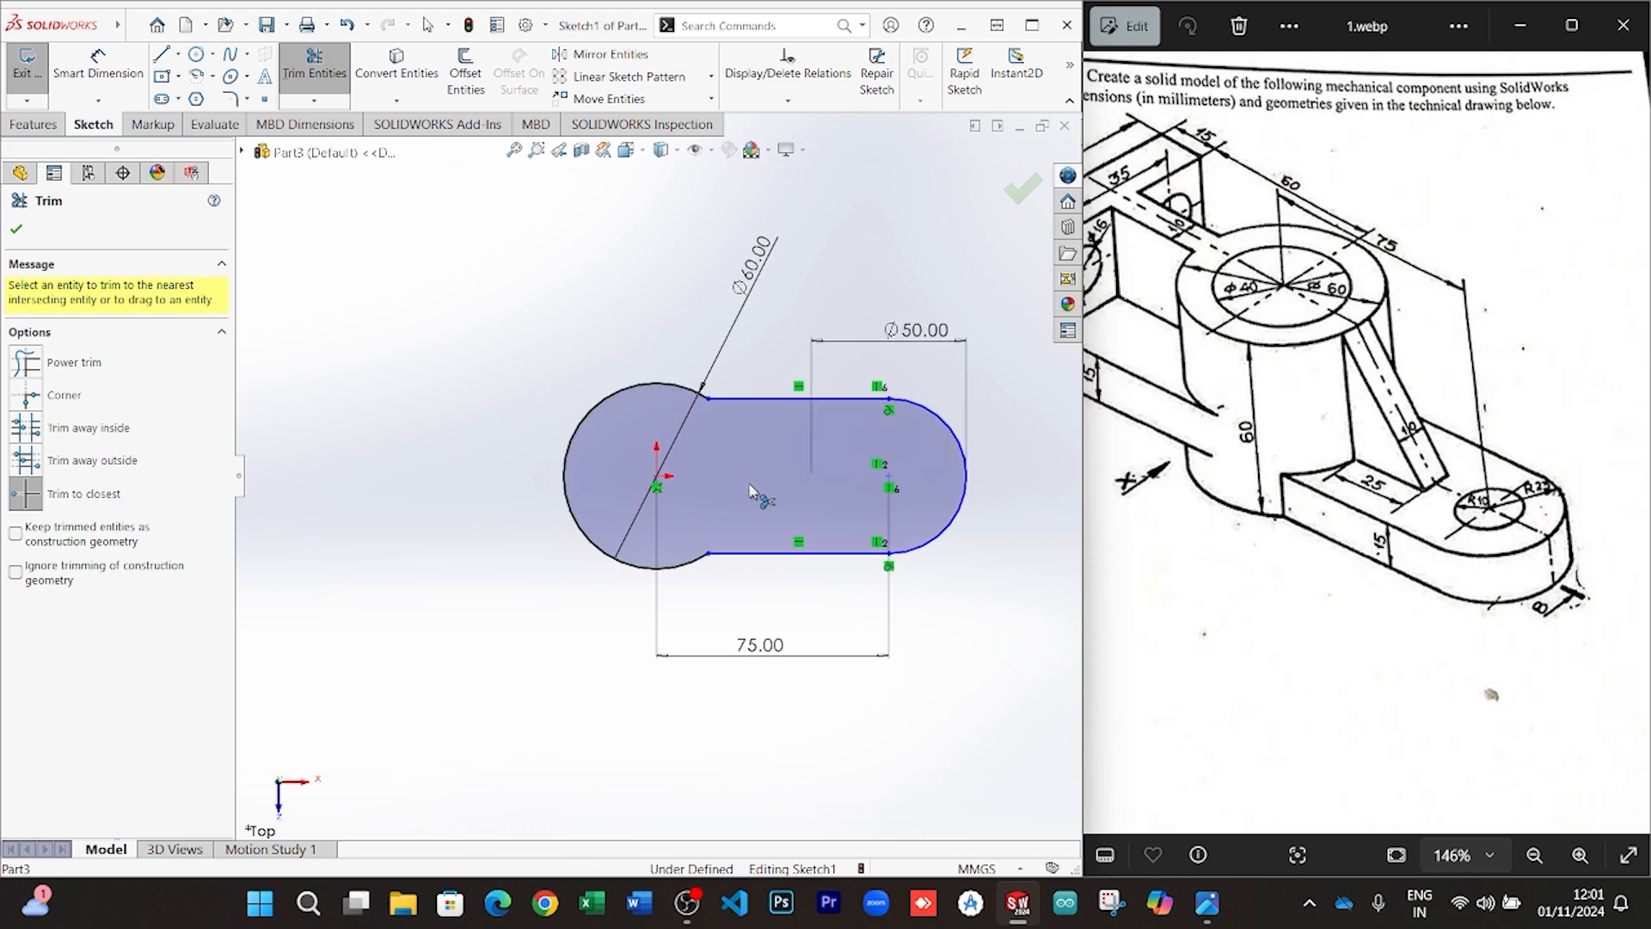
Draw a circle of about 13 mm radius at the centre of the outline's right-hand end arc
left_click(196, 54)
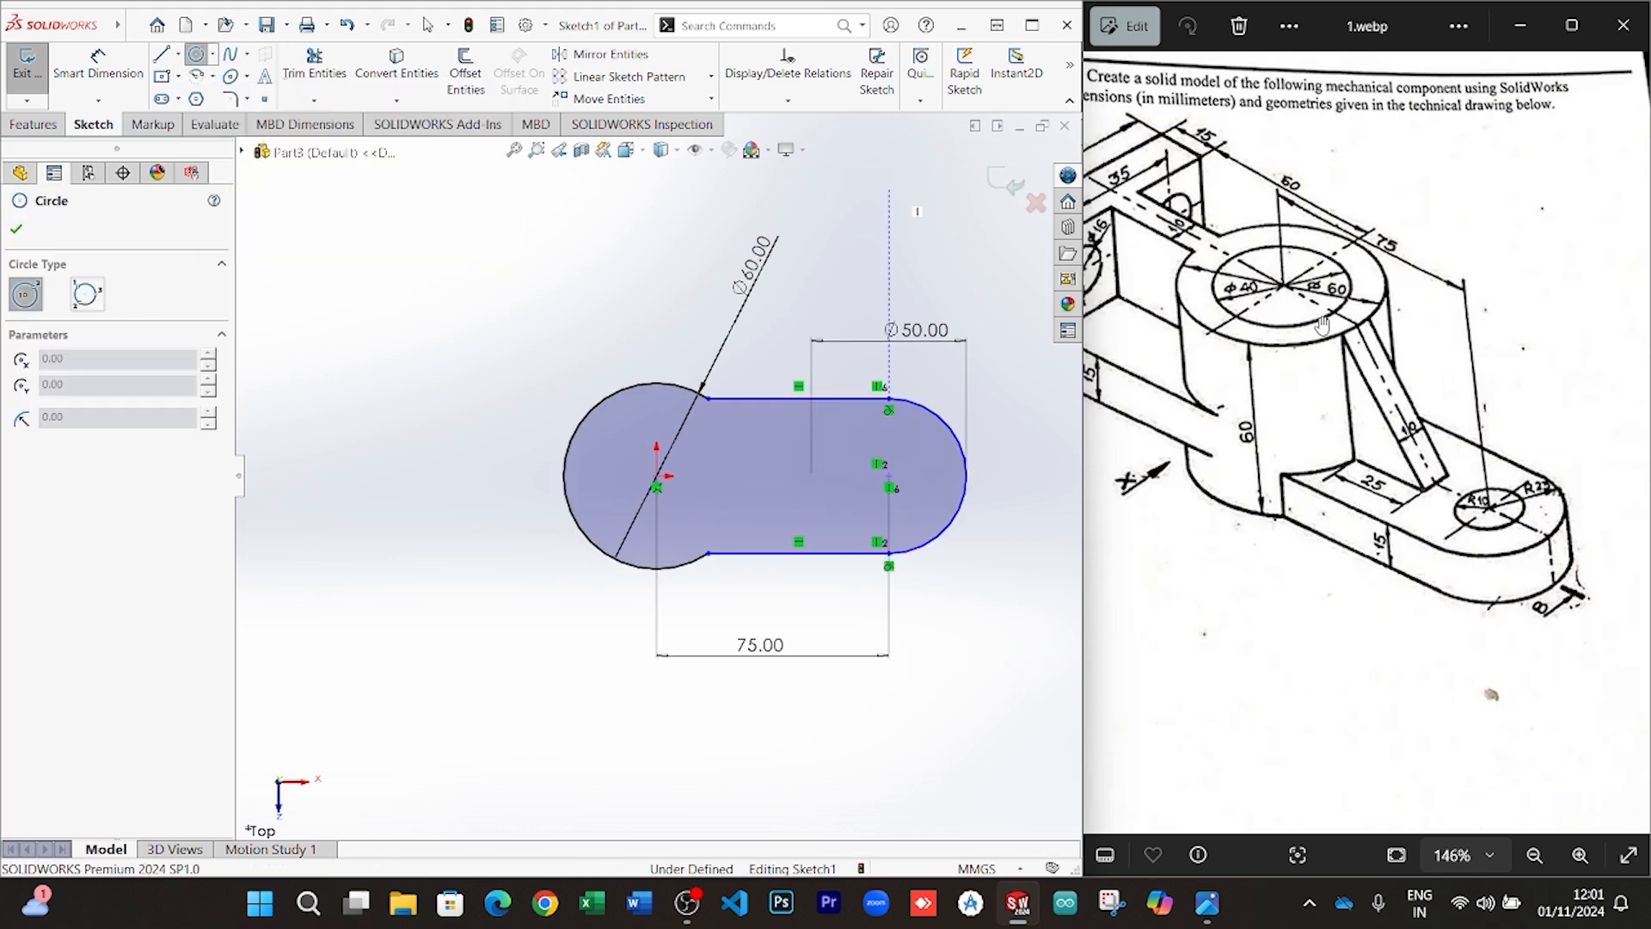
left_click(889, 476)
left_click(917, 504)
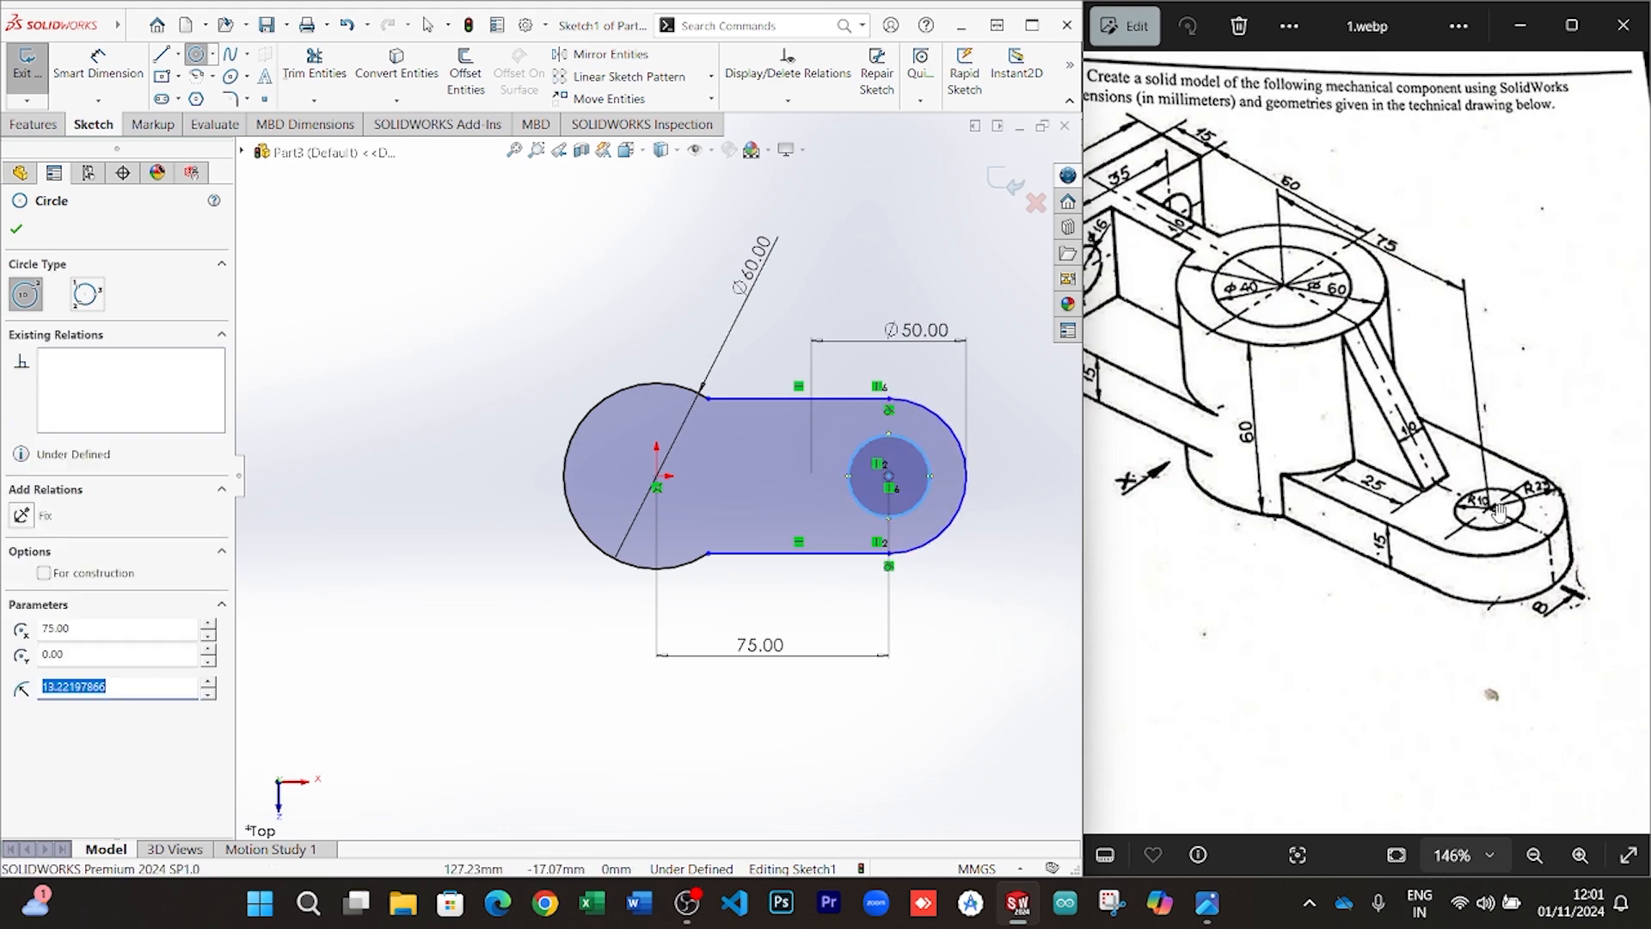
scroll(1515, 507, "up", 3)
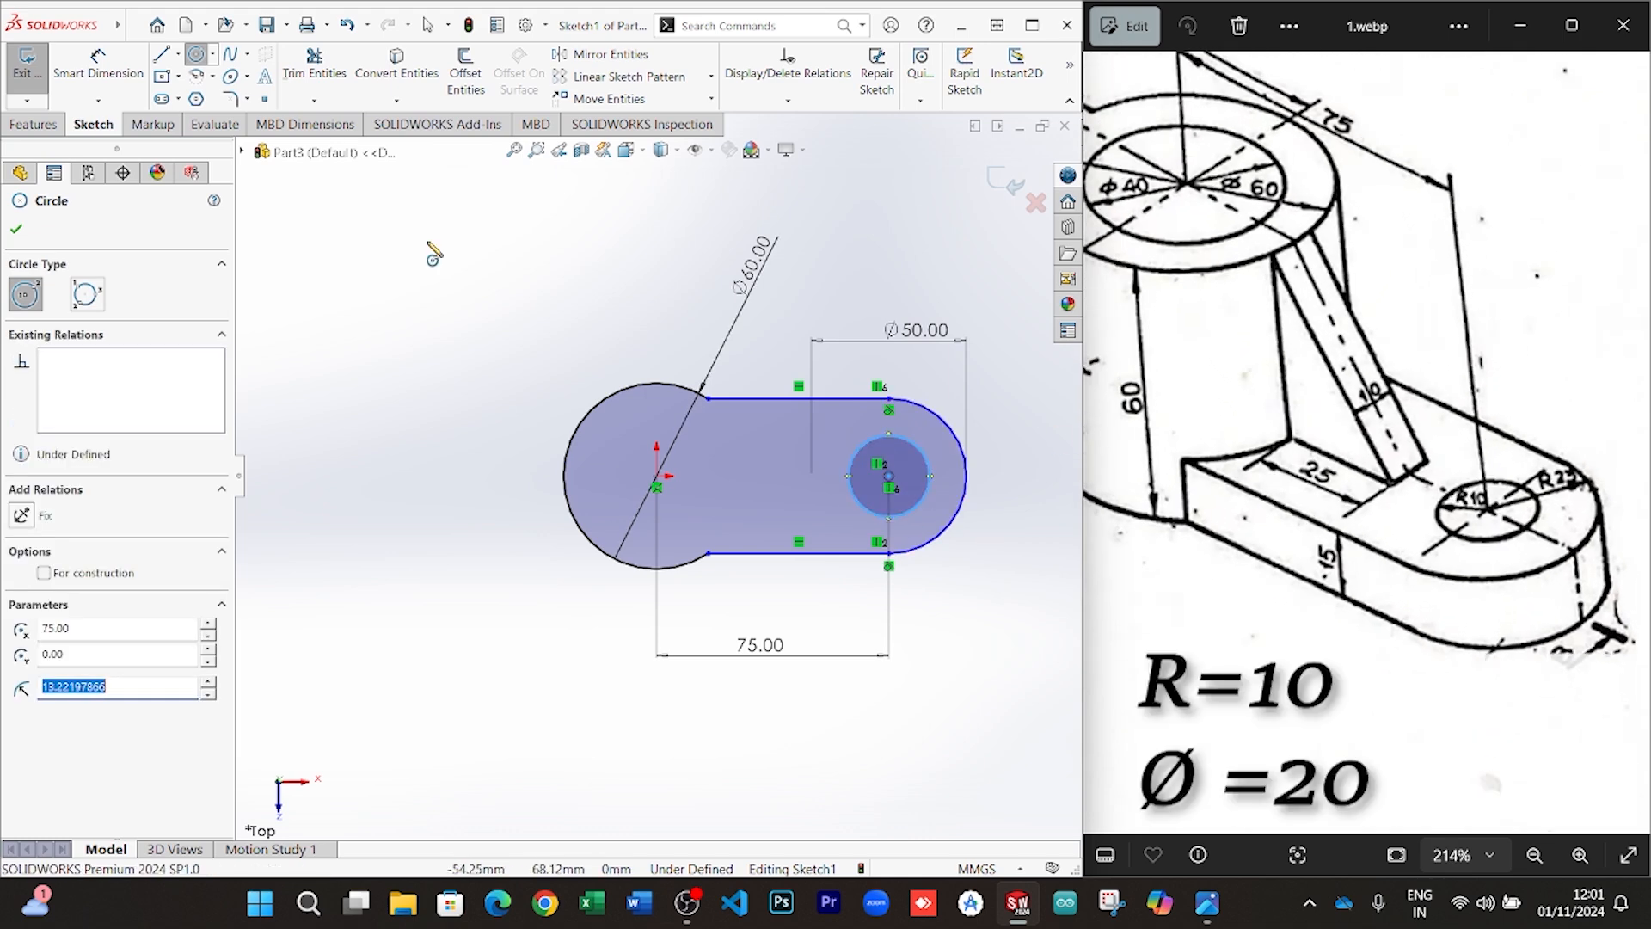
Dimension the hole circle's diameter in the rounded end as 10 mm
left_click(98, 64)
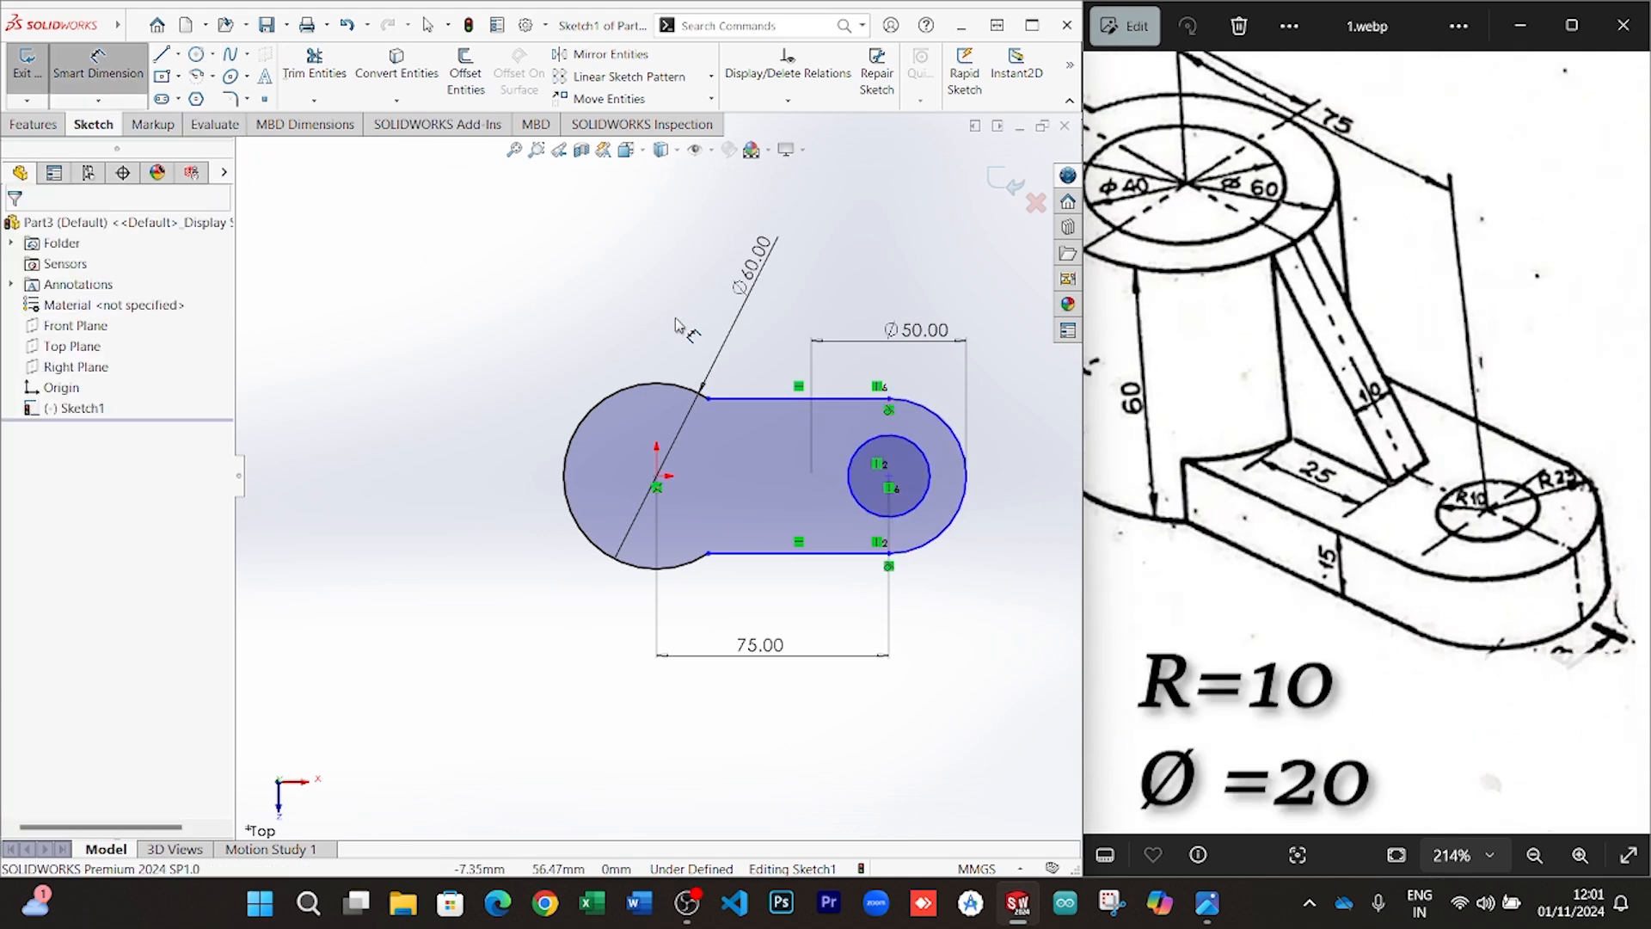
left_click(927, 469)
left_click(1001, 605)
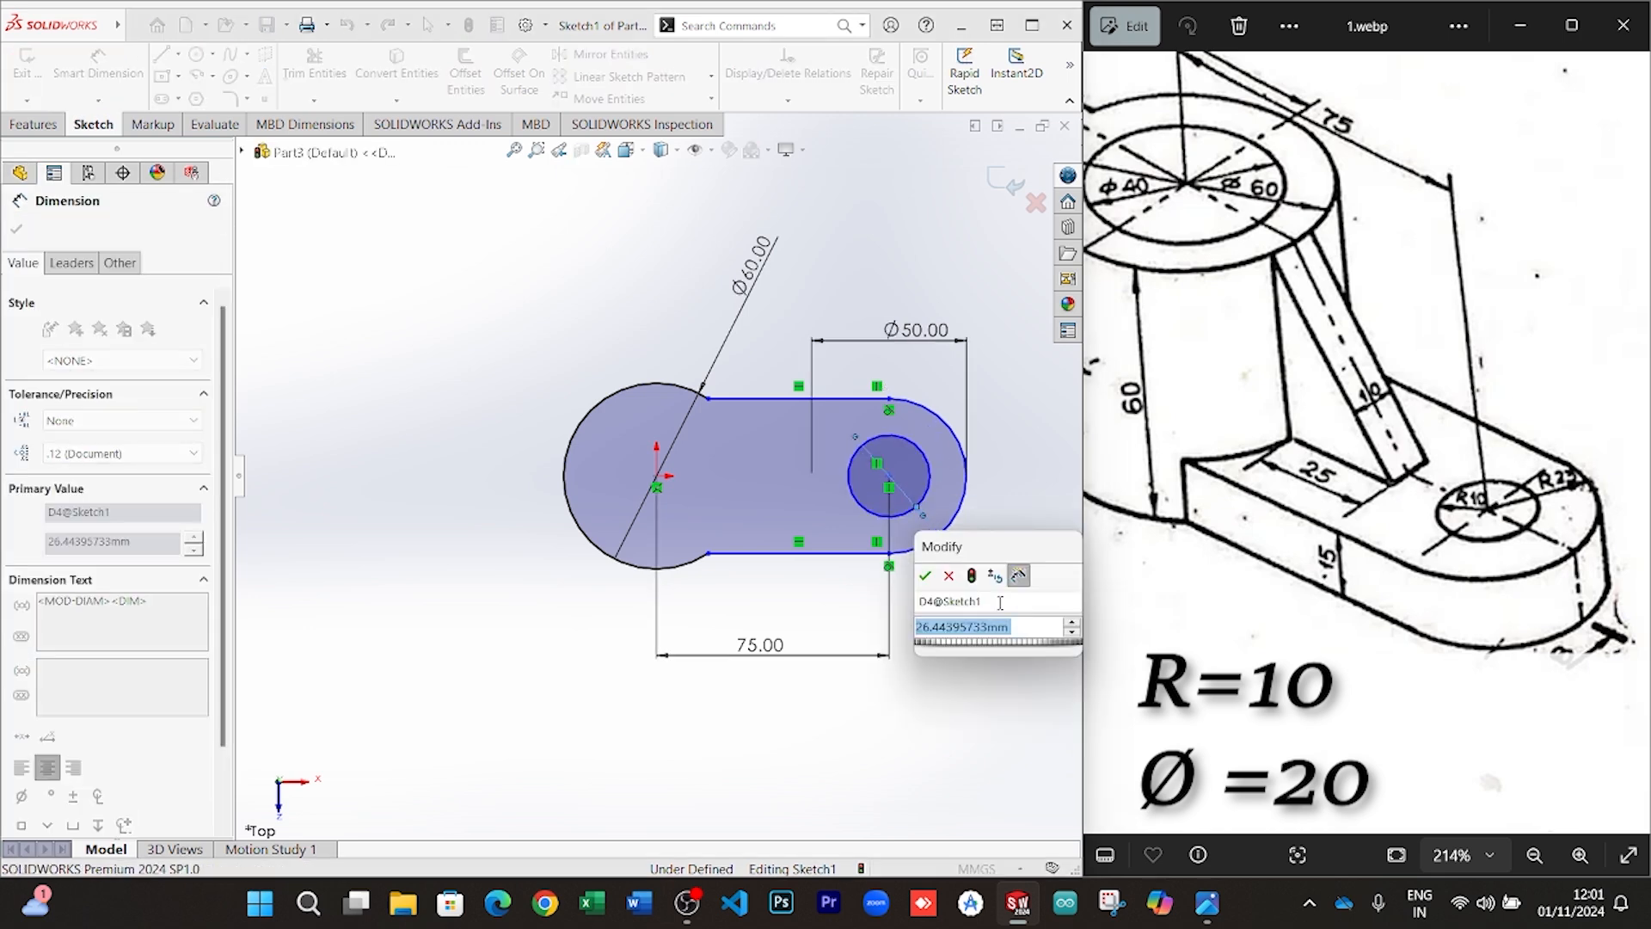
type("10")
key("Return")
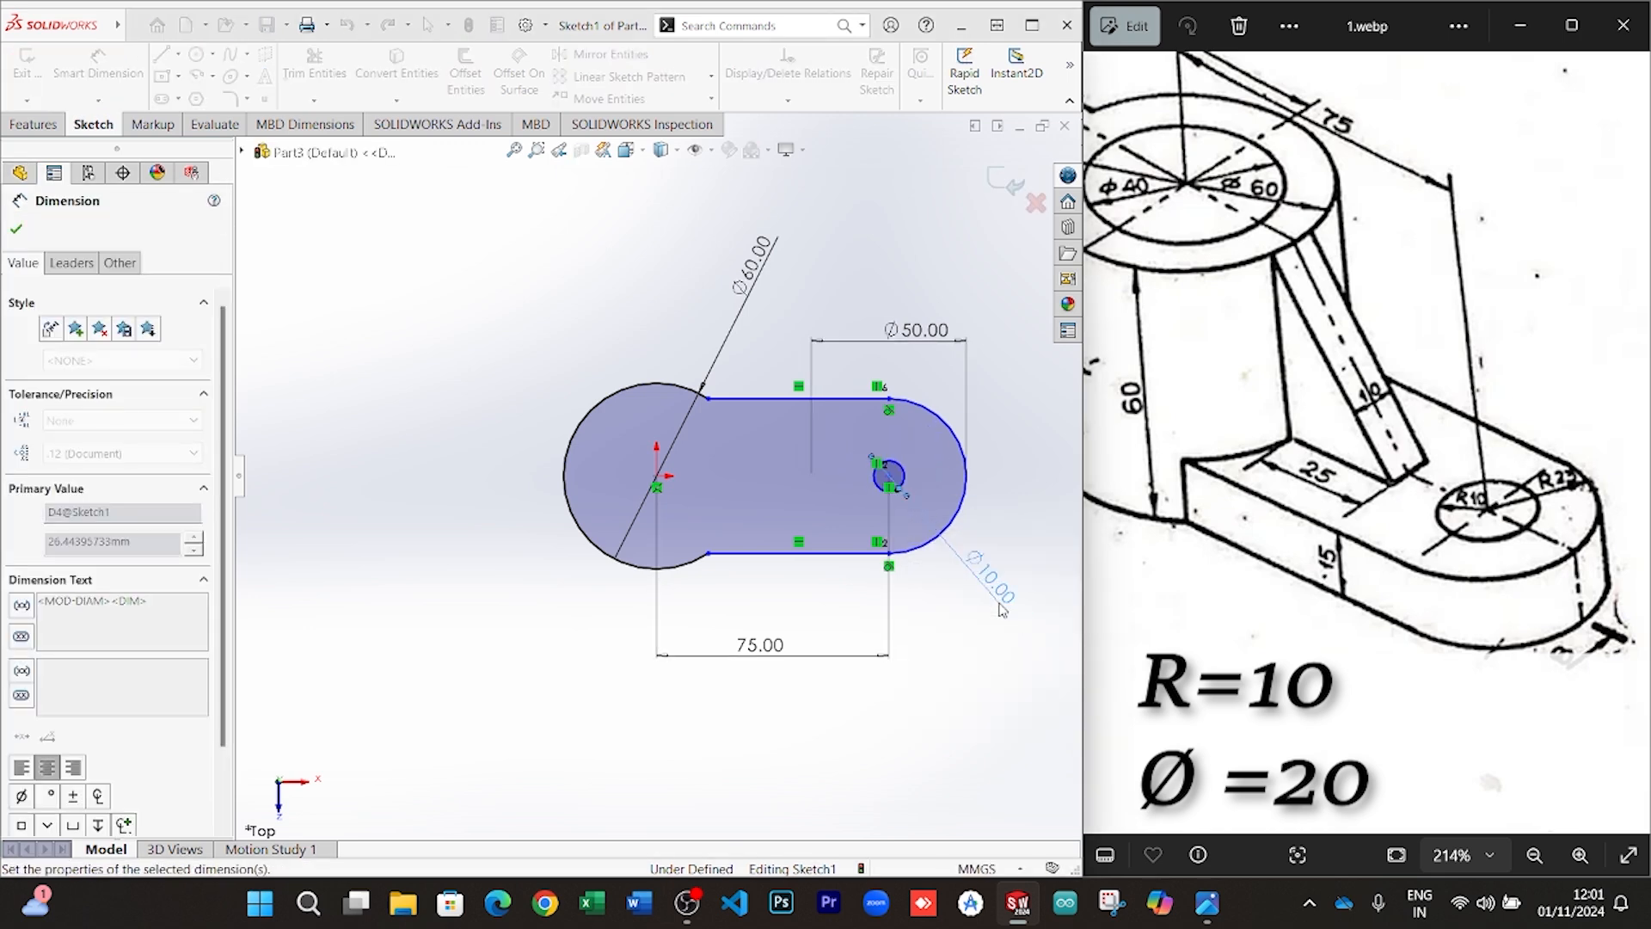
Set the diameter of the hole circle in the rounded end to 20 mm
left_click(998, 602)
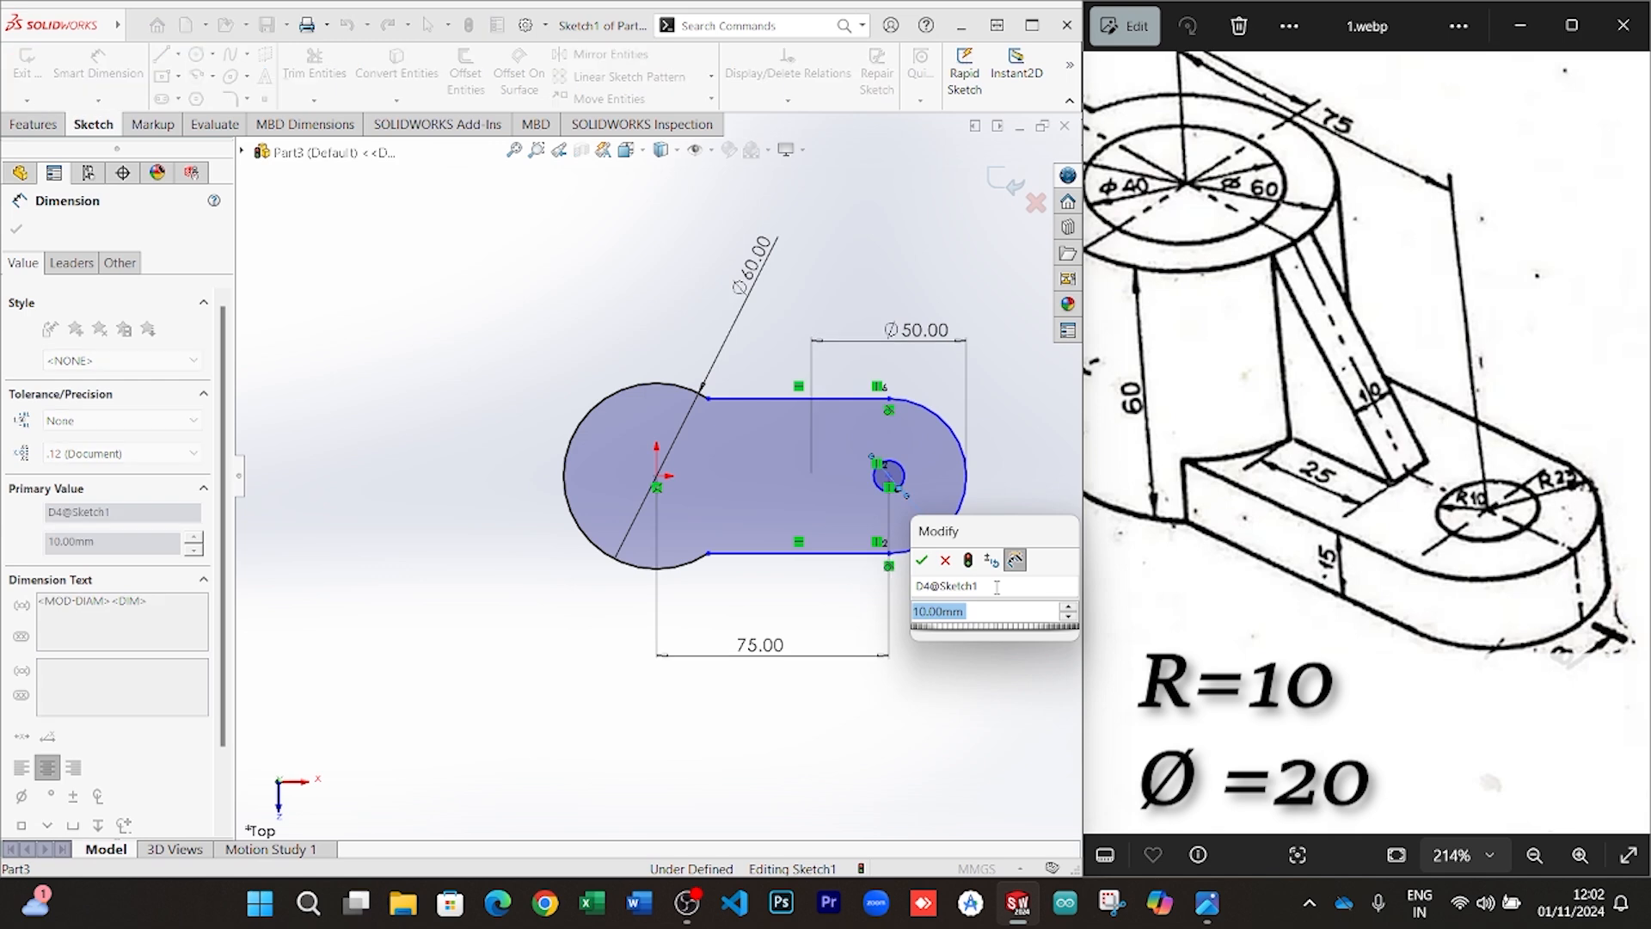
type("20")
key("Return")
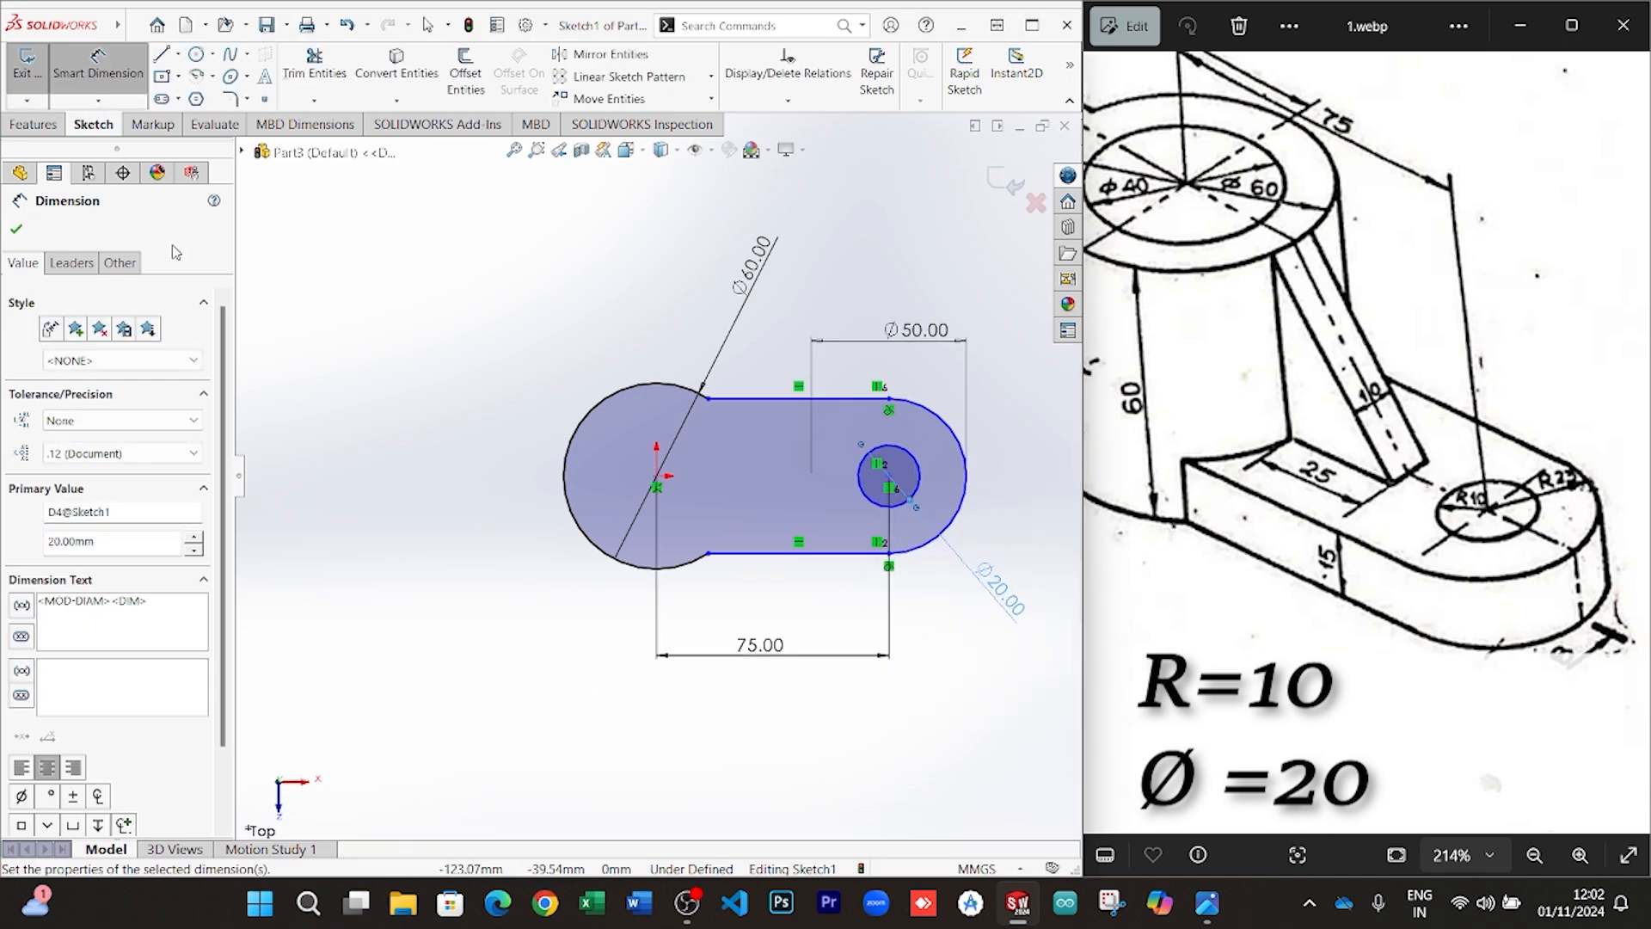
scroll(1391, 498, "down", 4)
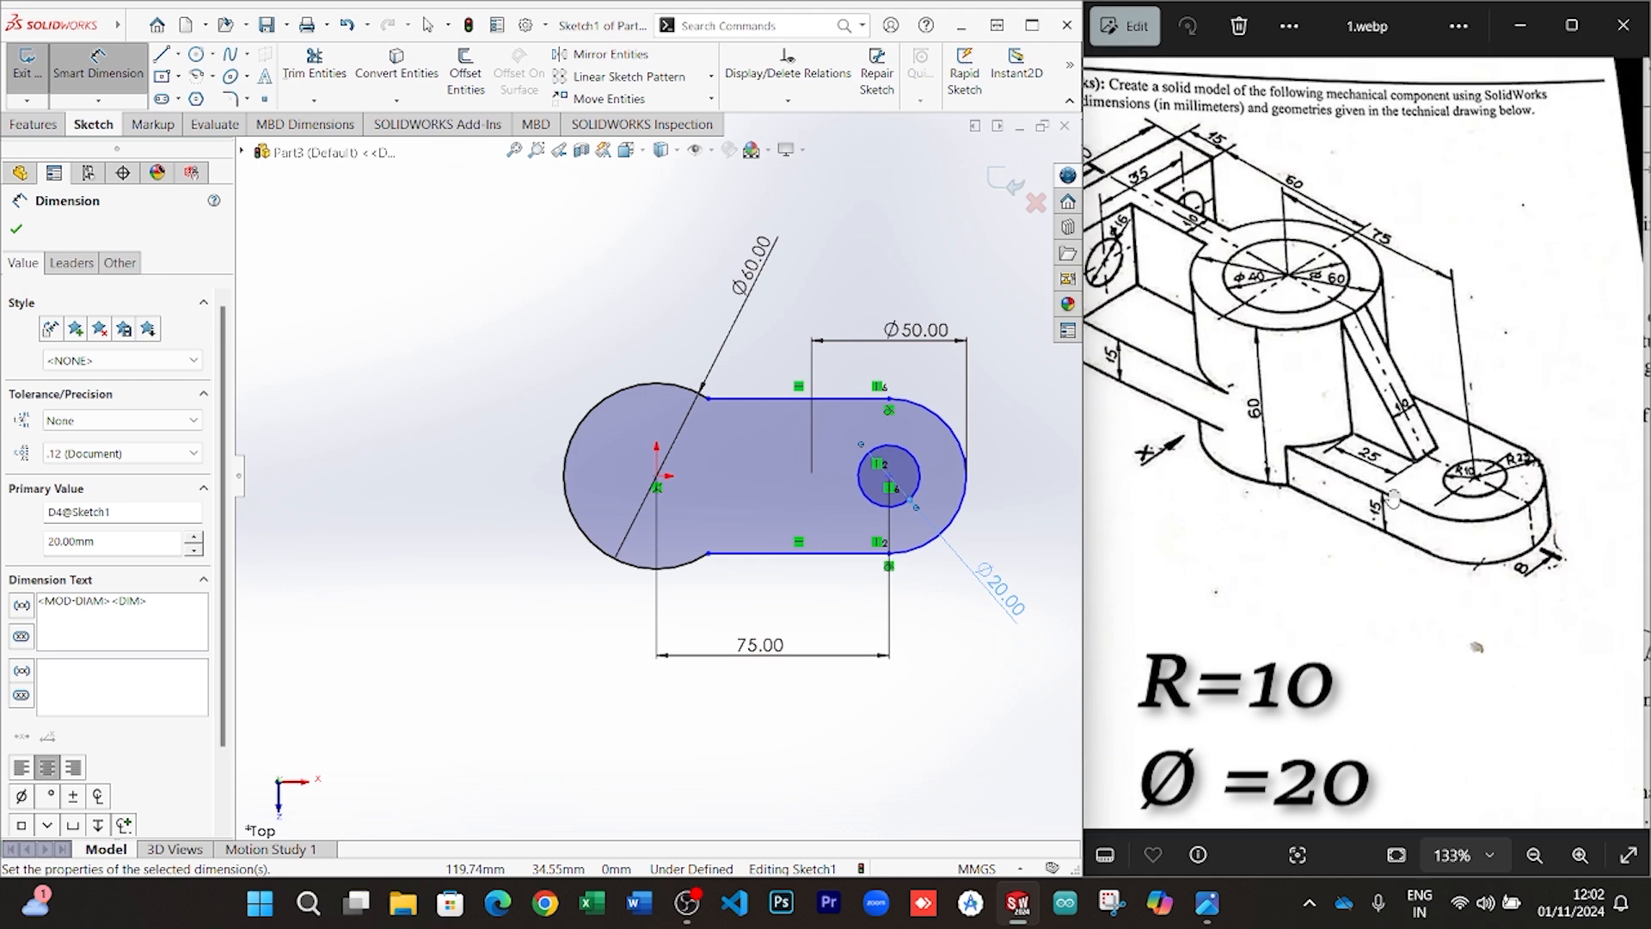
left_click(18, 229)
Extrude the arm profile to a blind depth of 15 mm
left_click(33, 123)
left_click(37, 73)
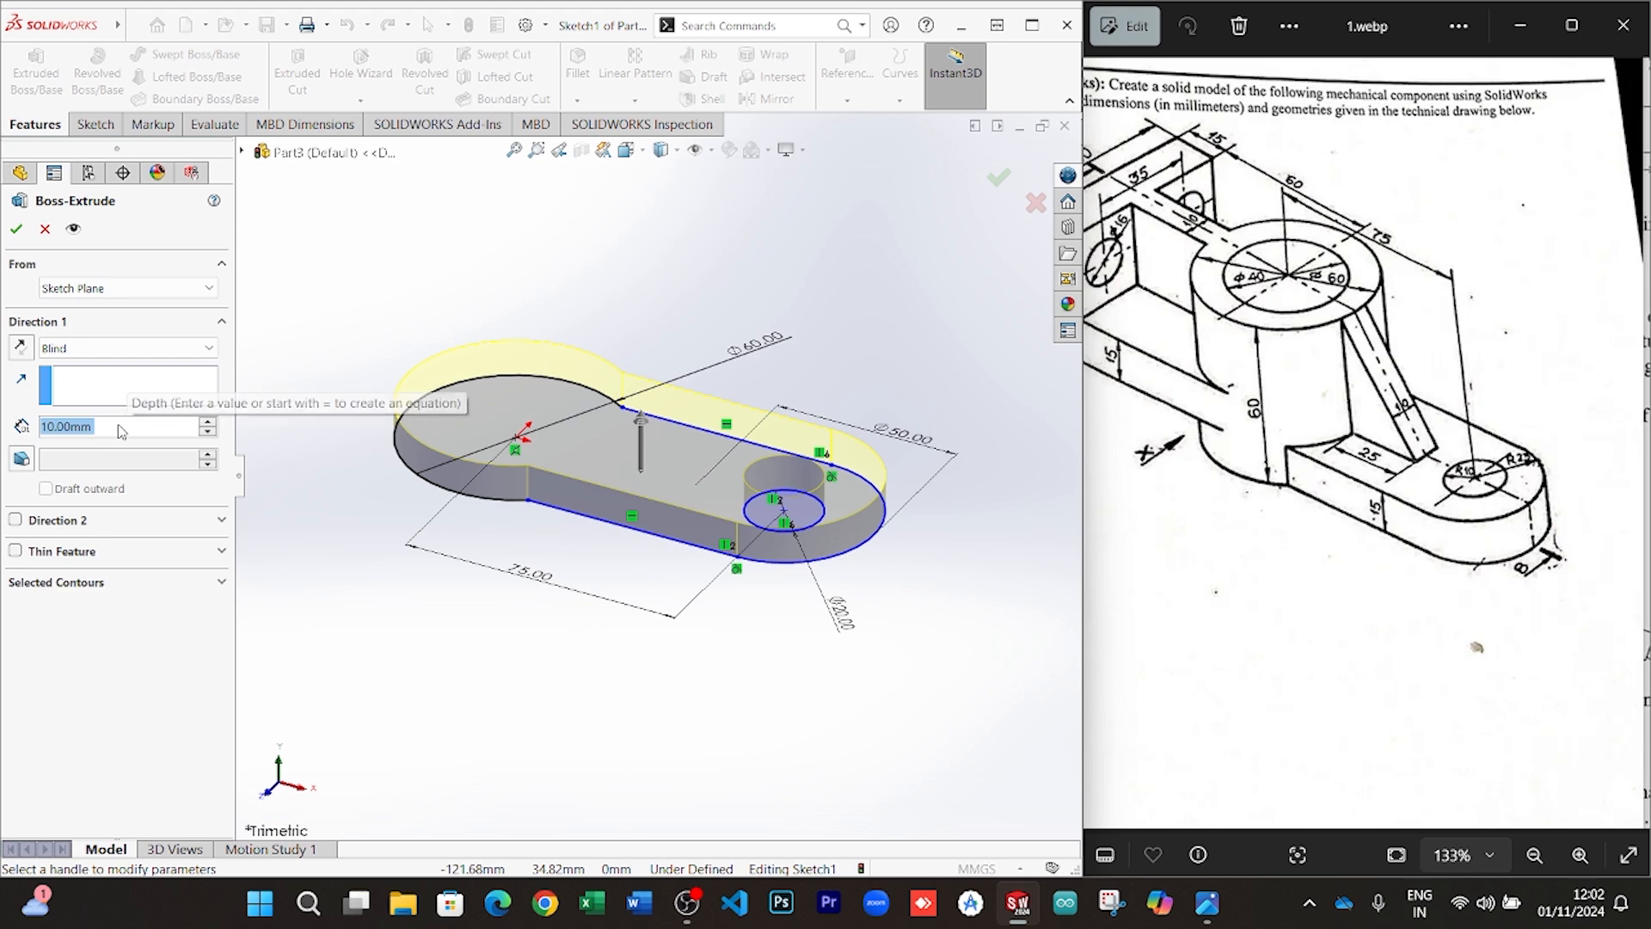
type("15")
key("Return")
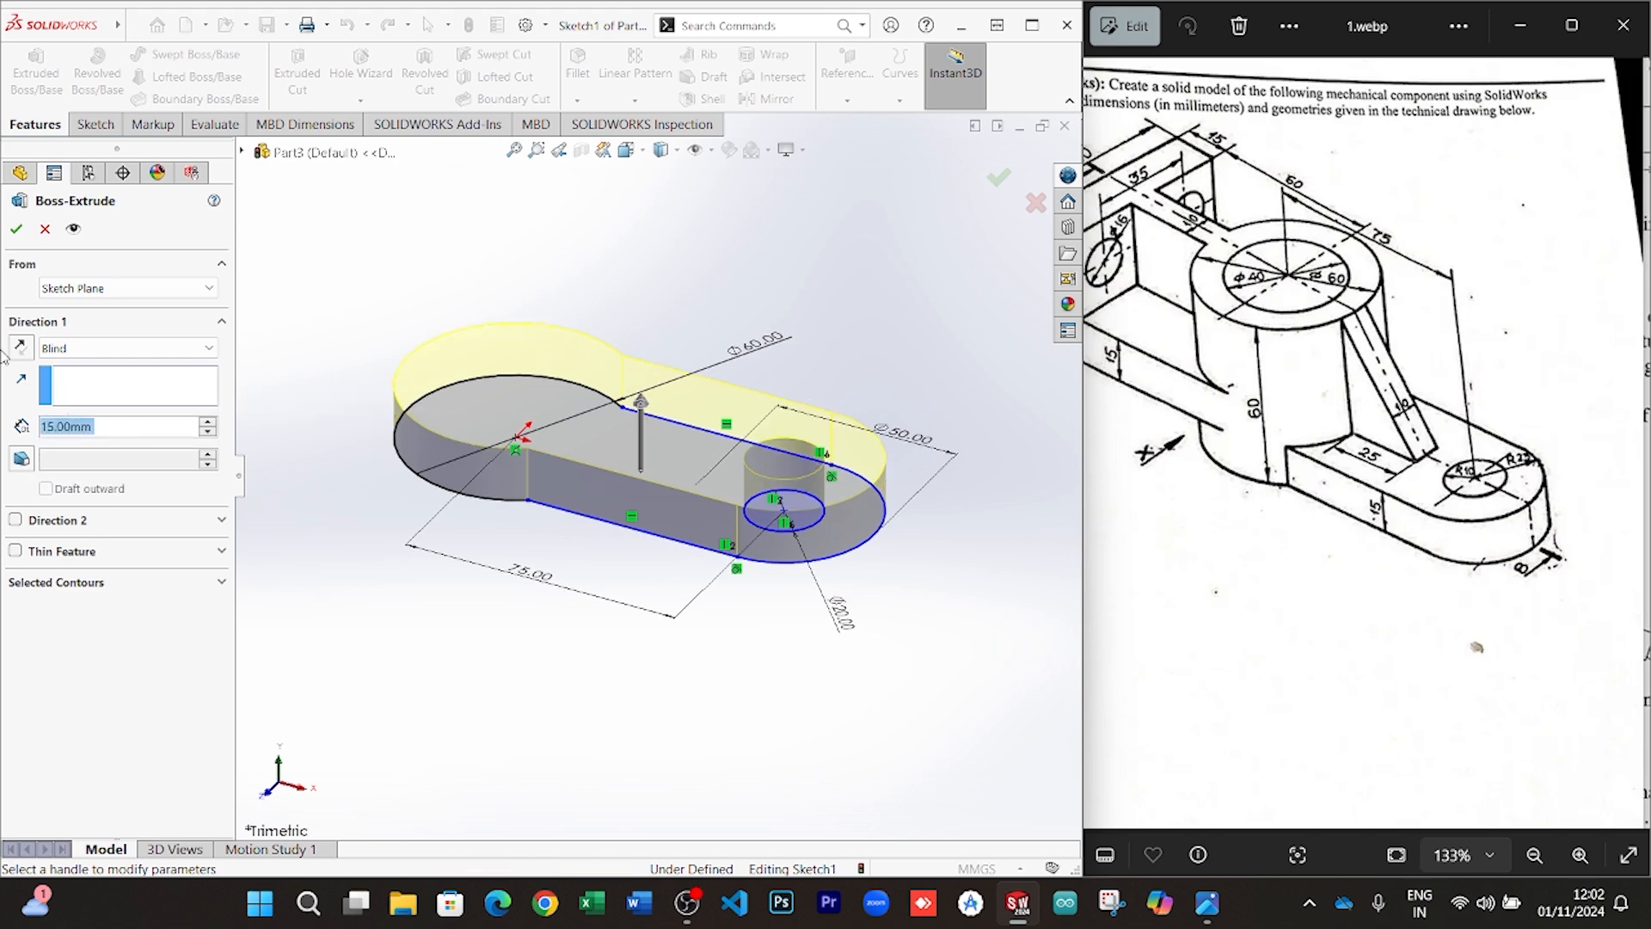
left_click(17, 228)
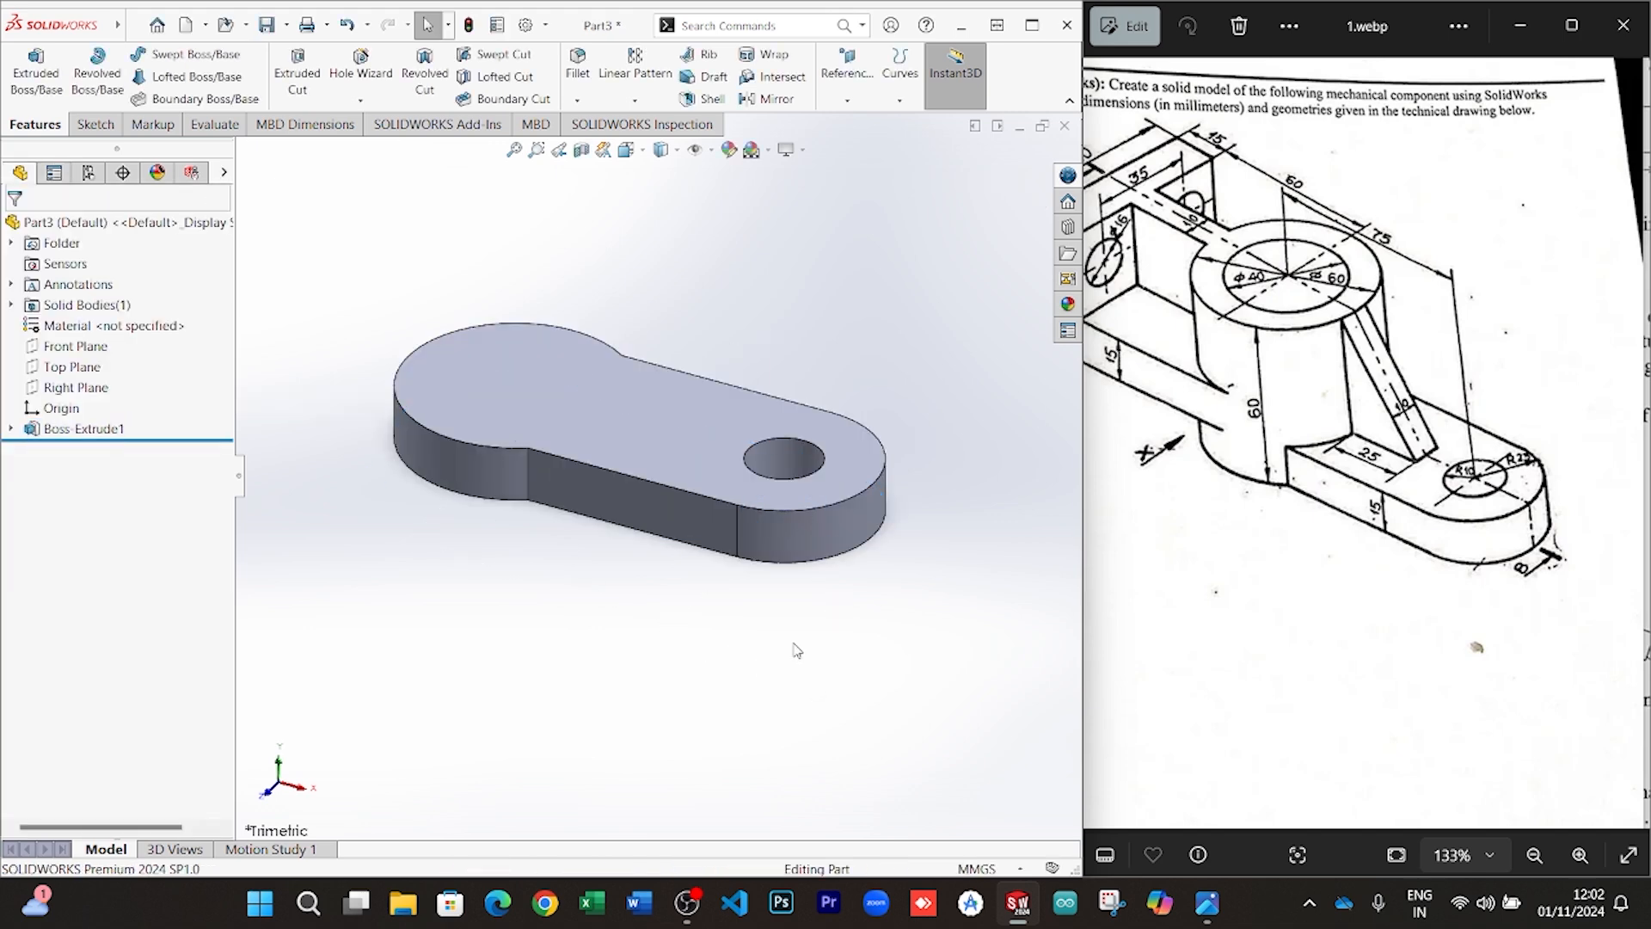
Sketch a circle about 59 mm in diameter on the arm's upper face, centred on the origin, following the large rounded end
scroll(1314, 489, "down", 3)
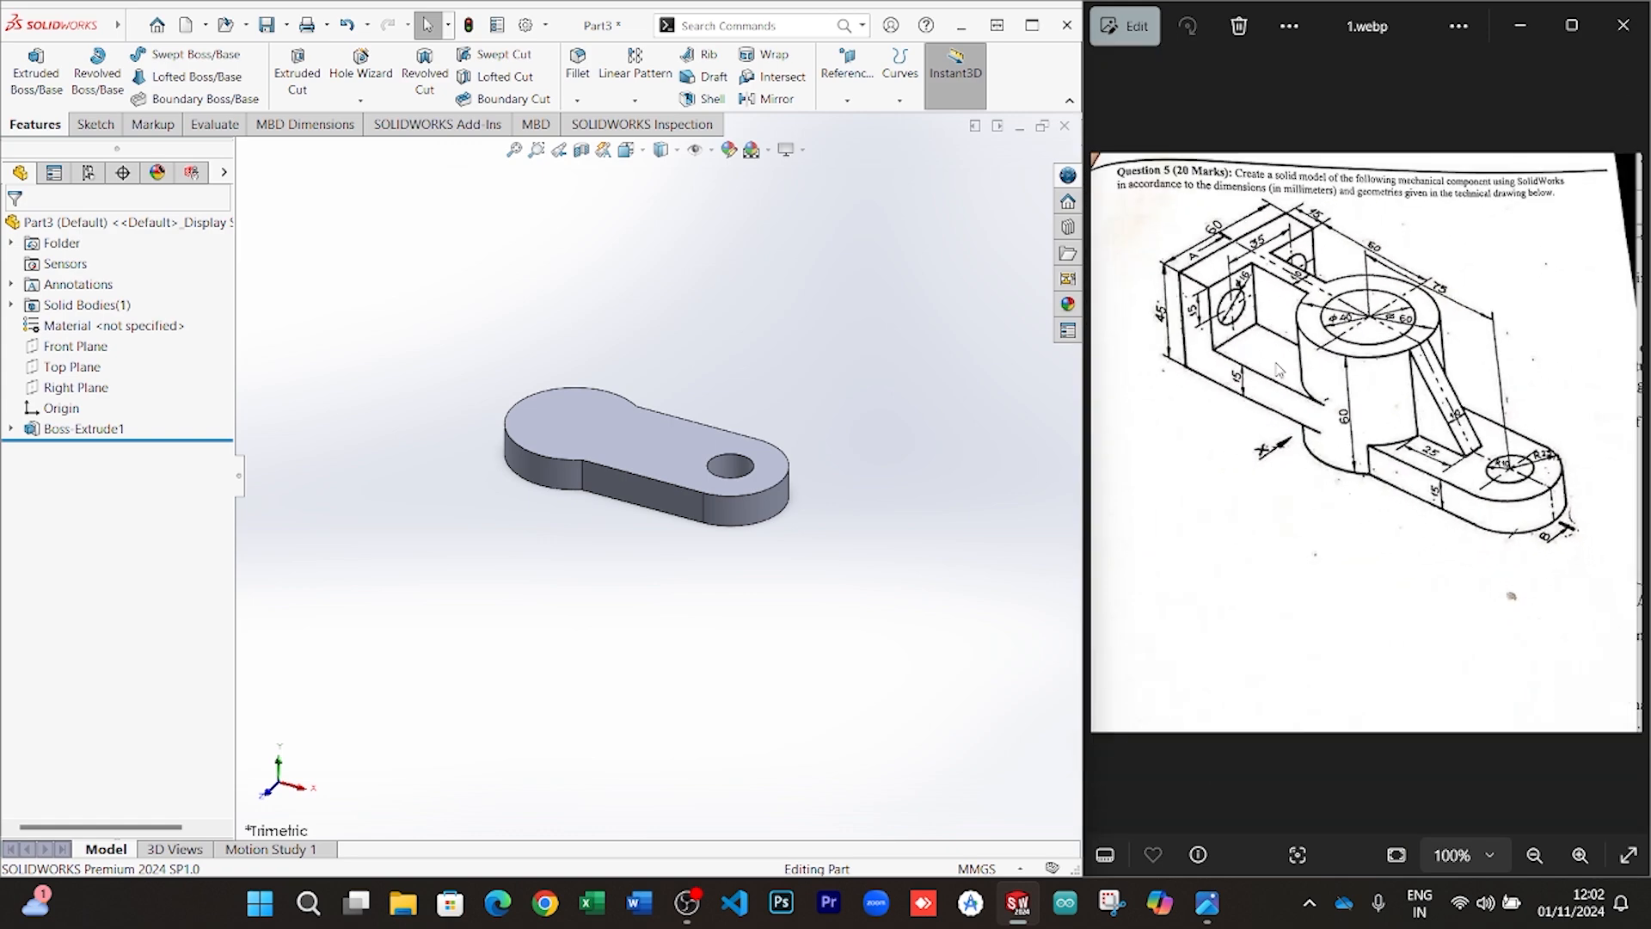
scroll(1276, 371, "up", 4)
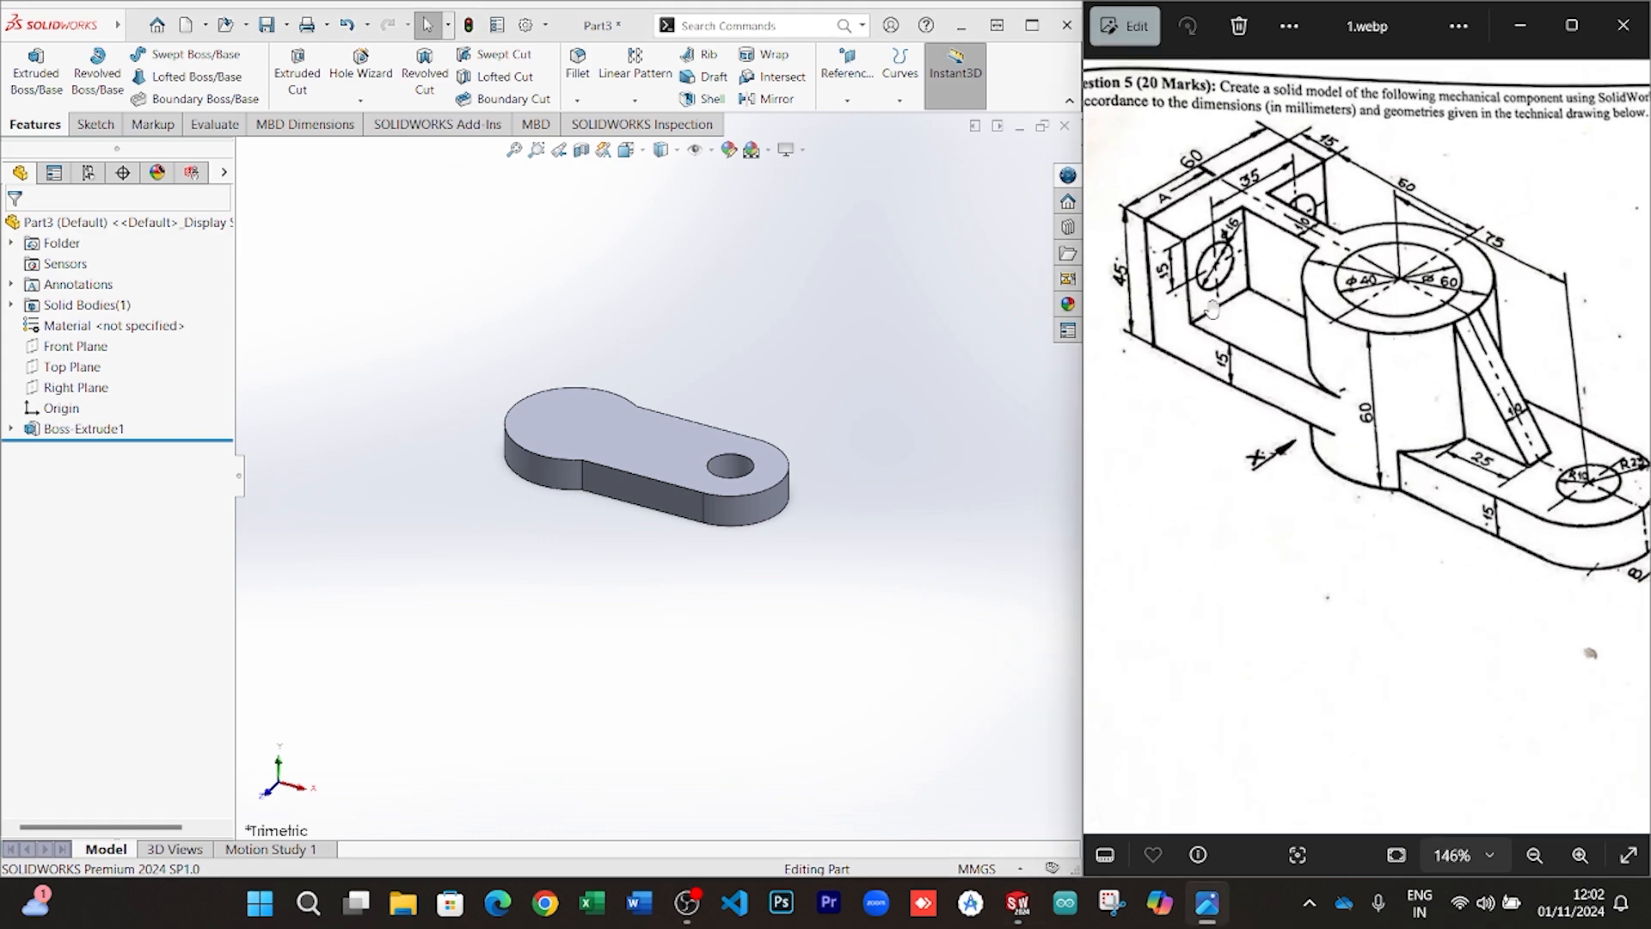
scroll(1361, 473, "up", 1)
scroll(1291, 489, "down", 3)
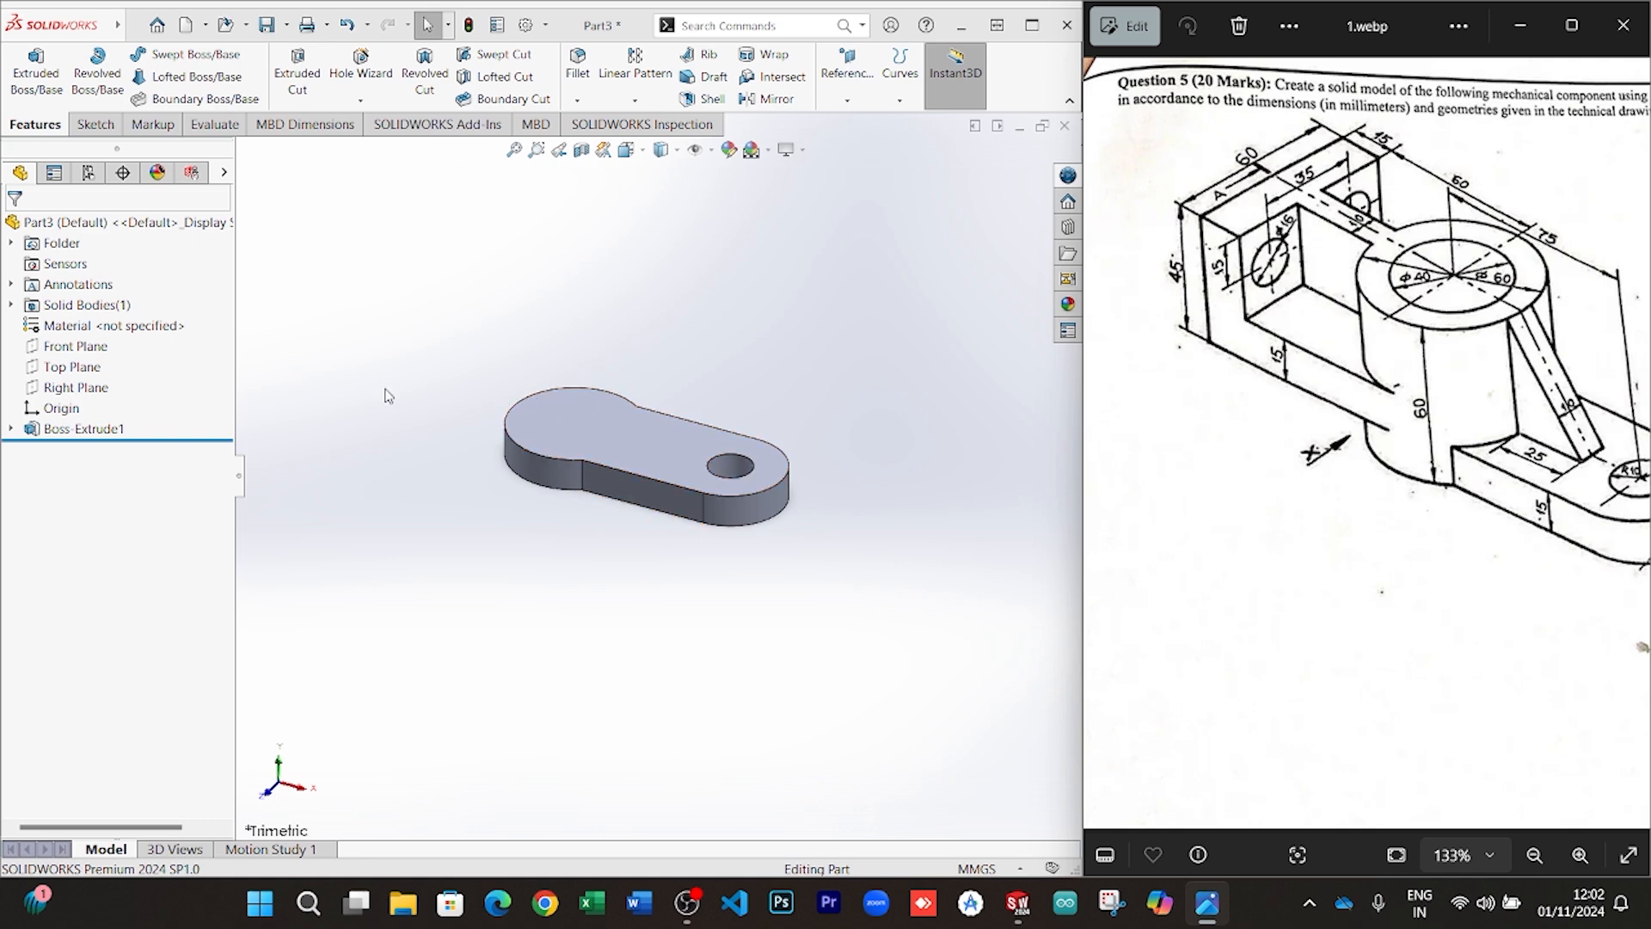
right_click(608, 427)
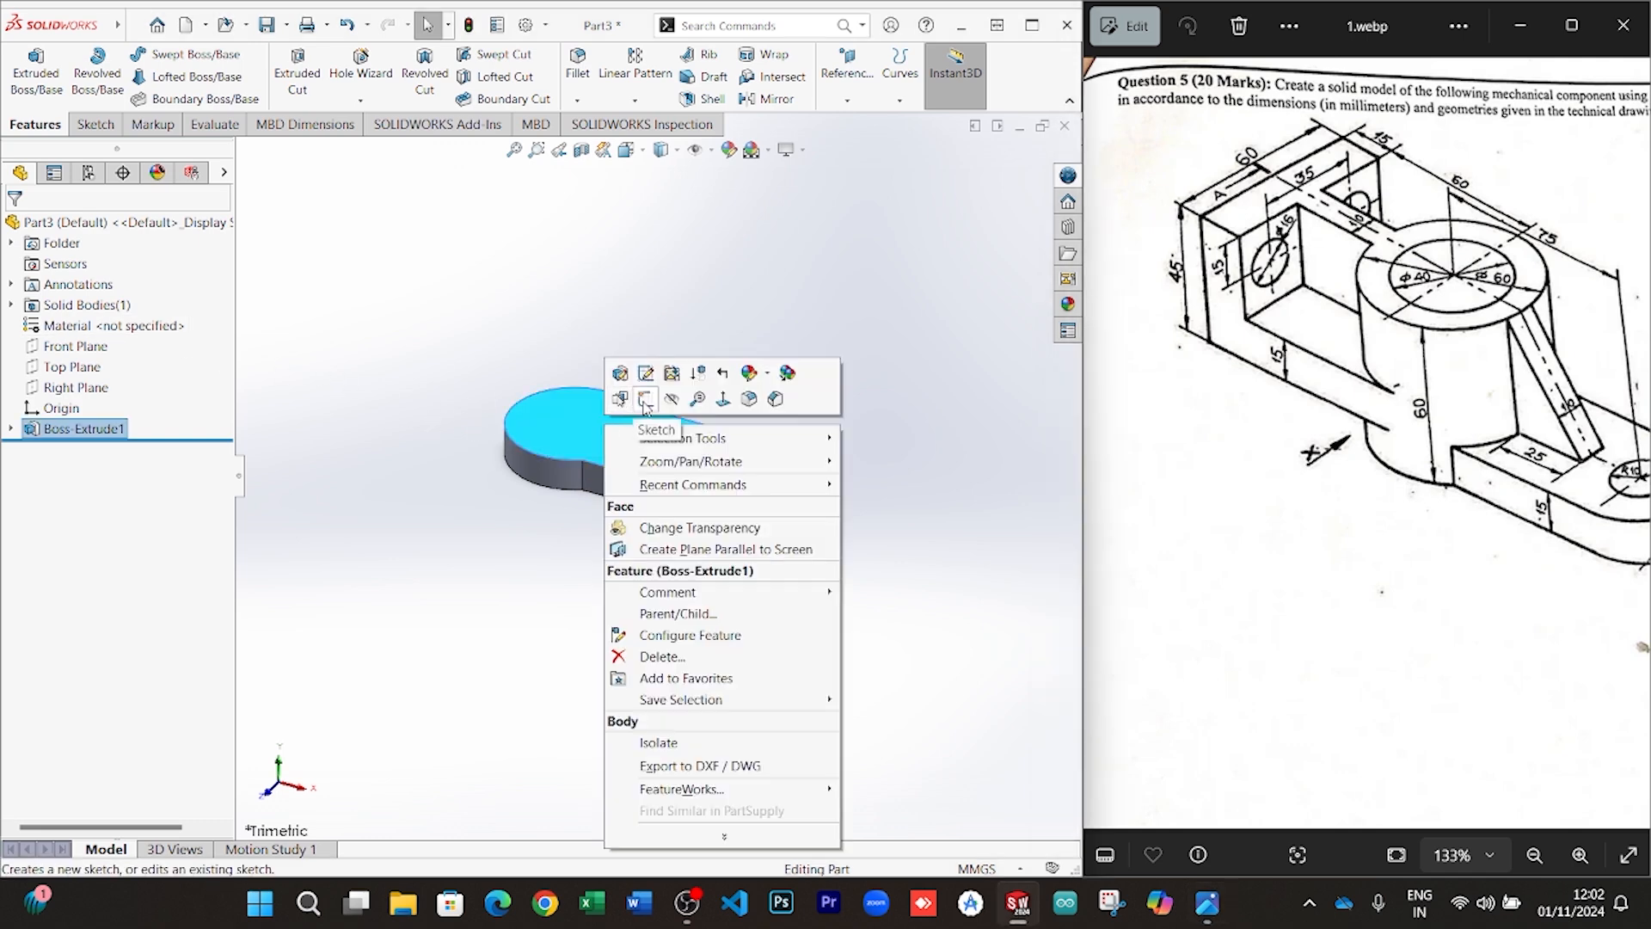
left_click(647, 401)
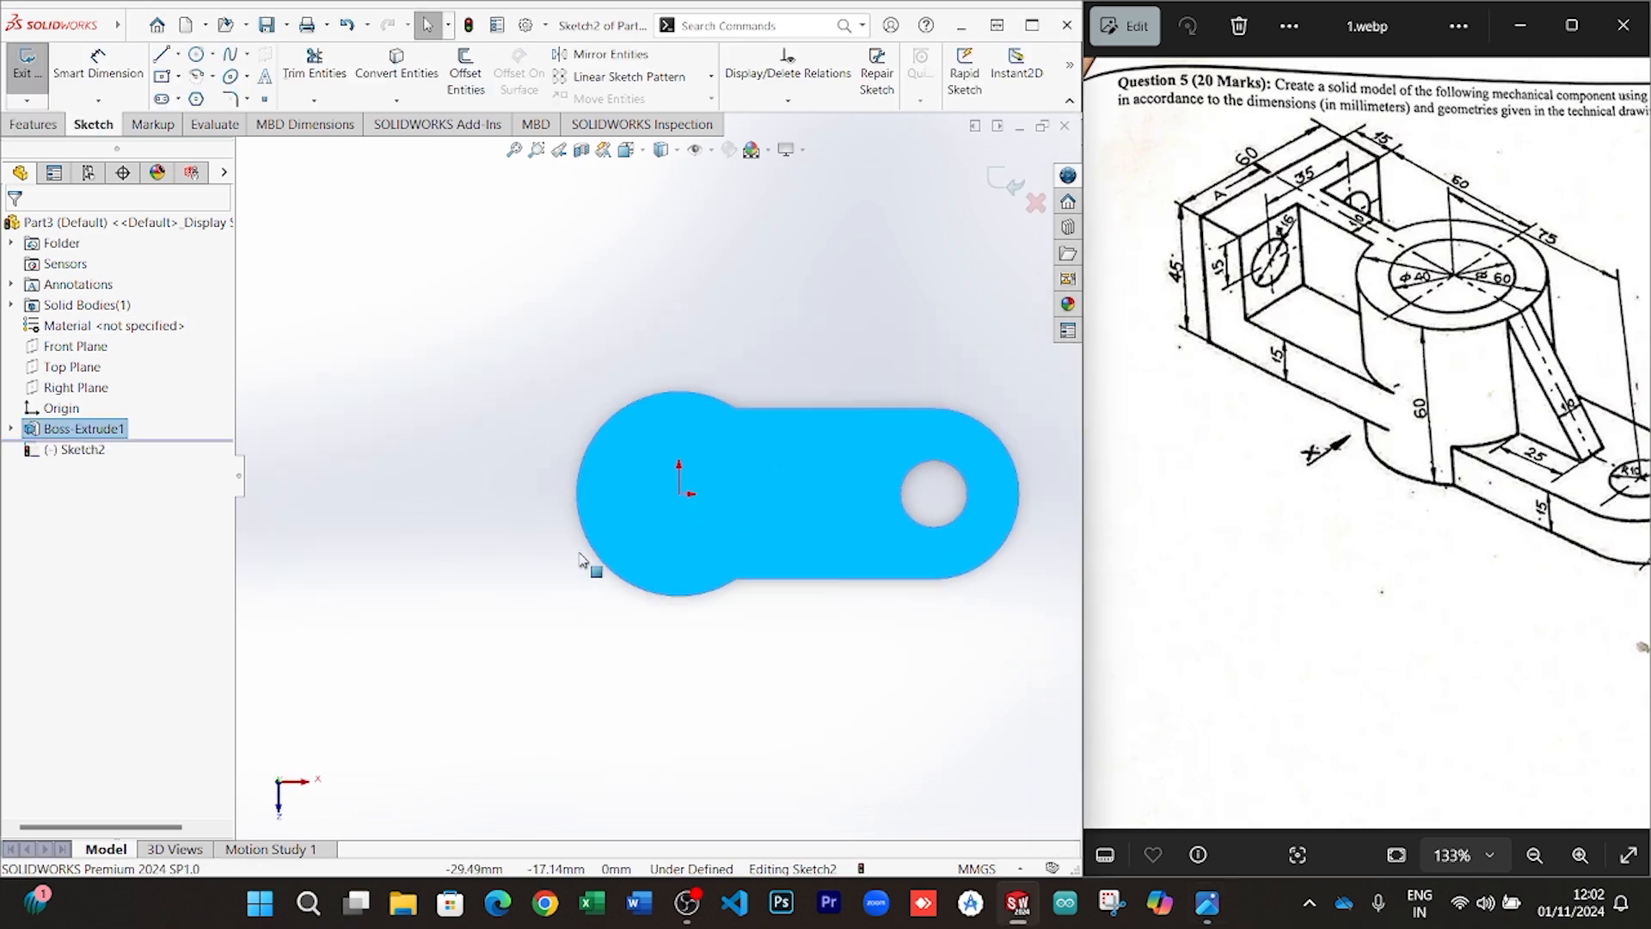
left_click(583, 569)
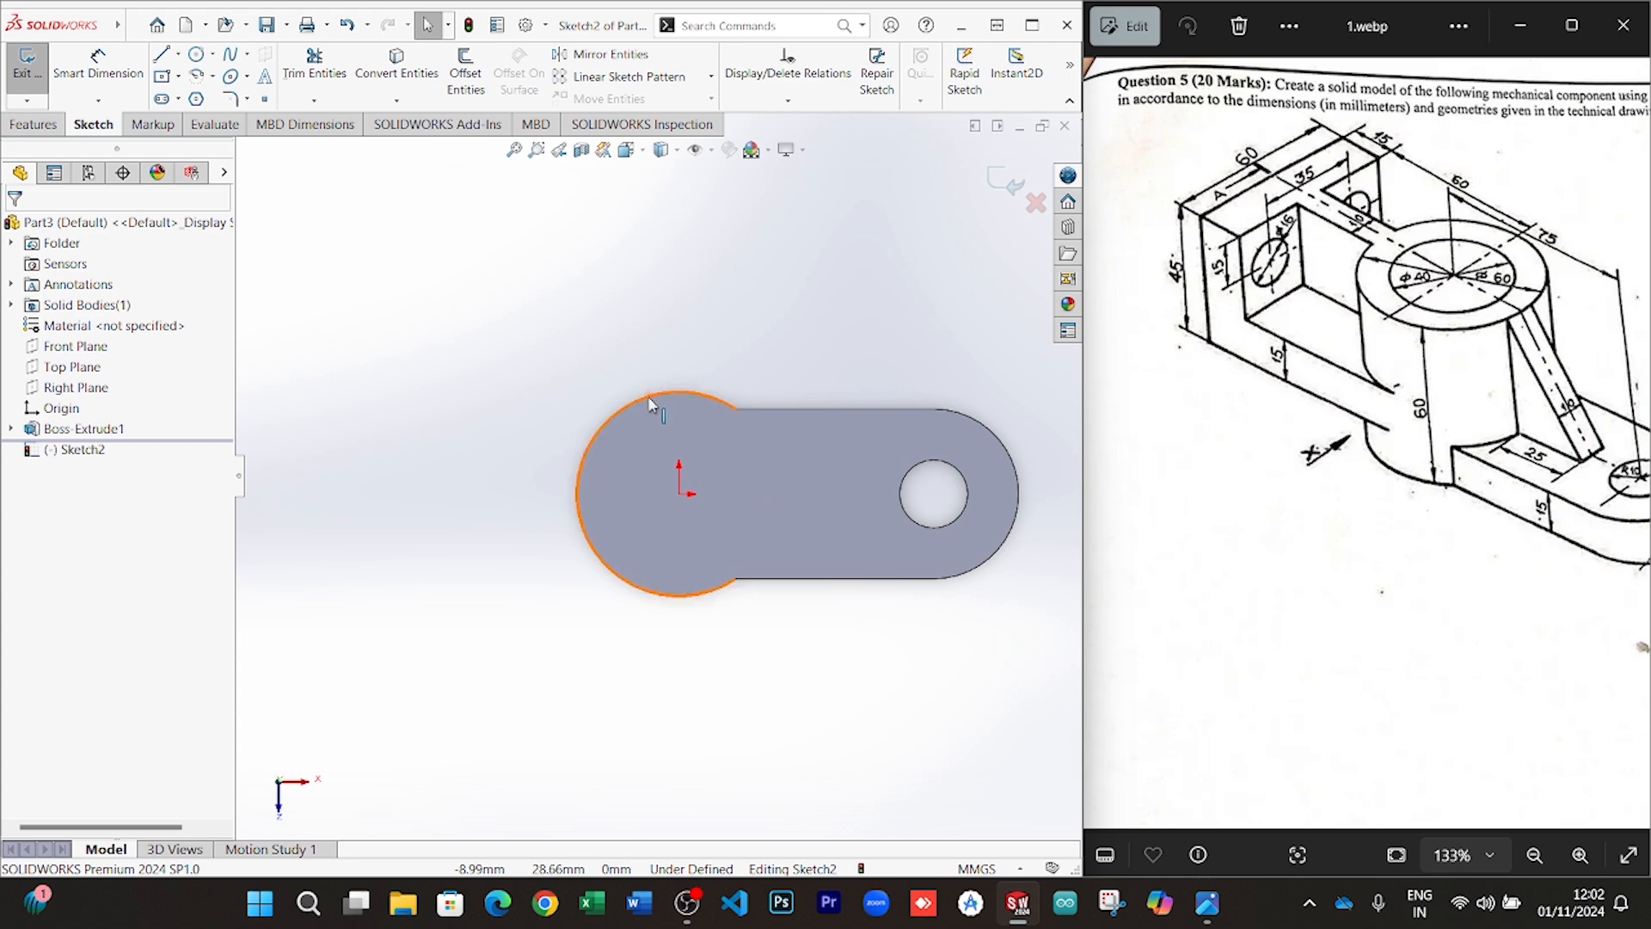
left_click(196, 55)
left_click(679, 493)
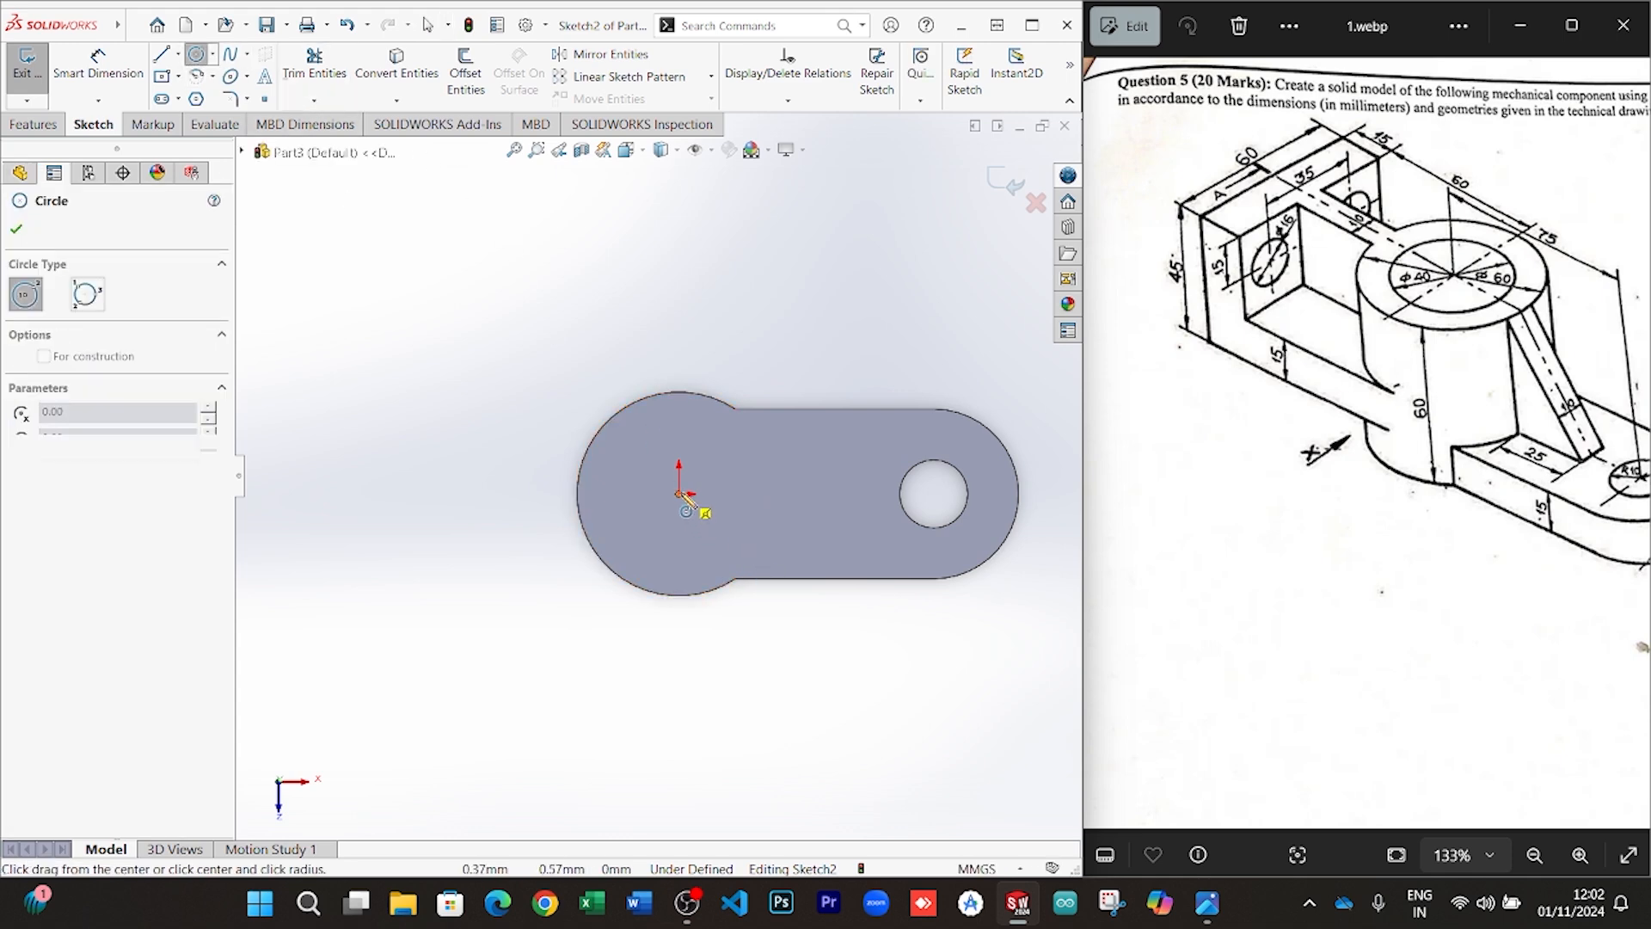
left_click(675, 397)
right_click(755, 297)
left_click(764, 285)
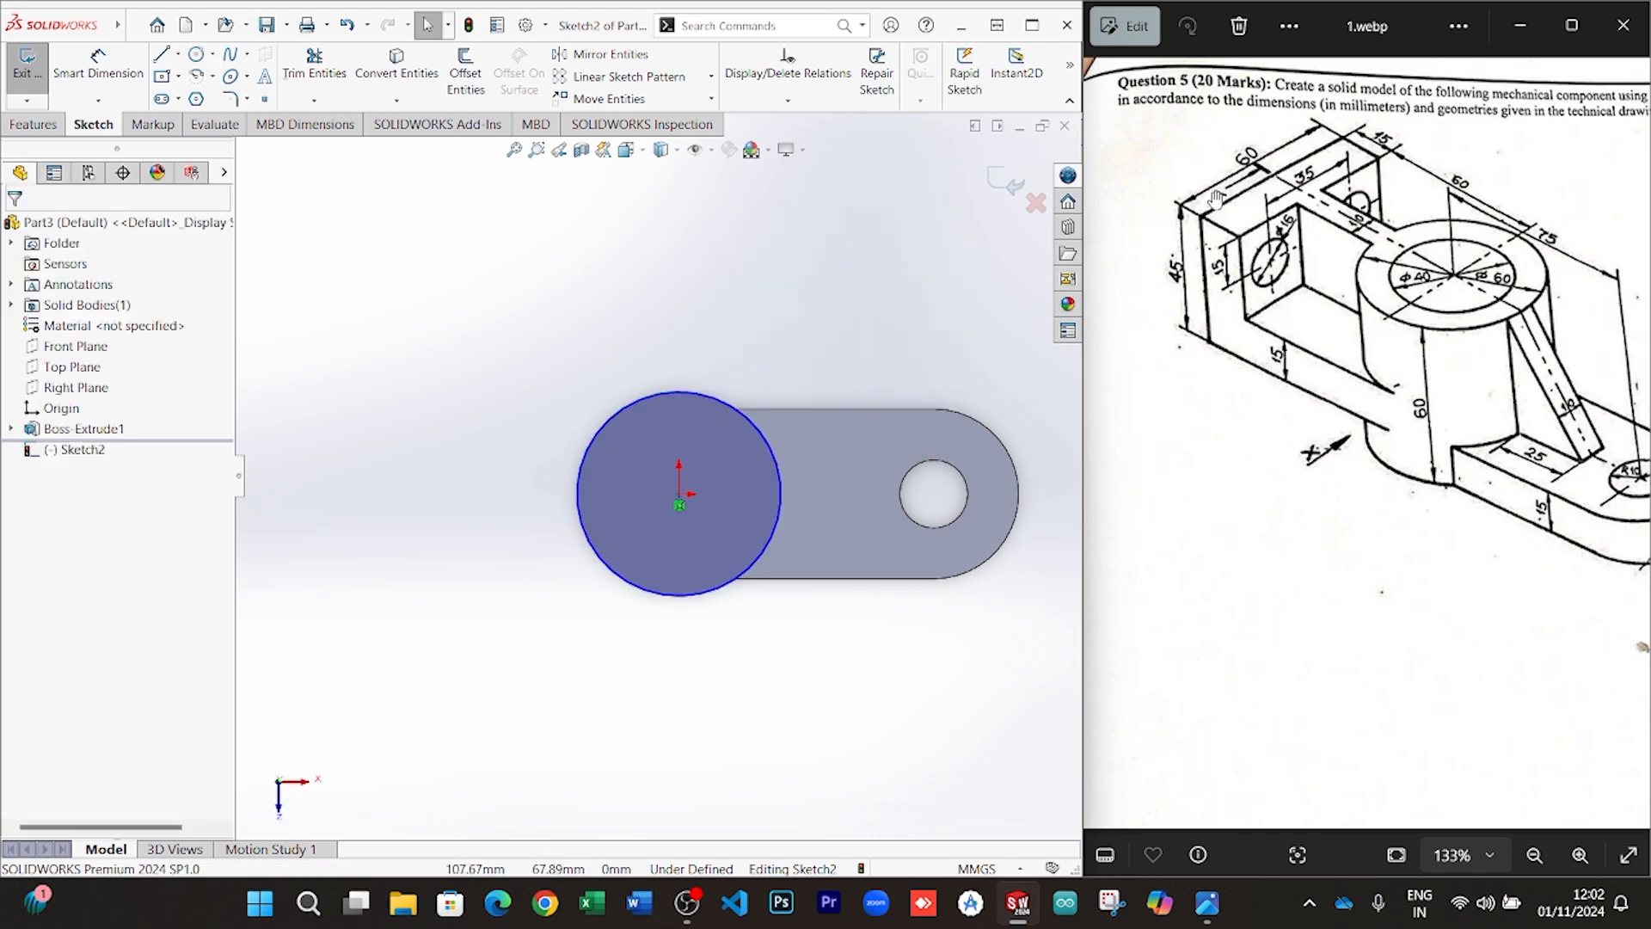
Draw a horizontal centerline about 100 mm long from the origin outward, away from the arm
left_click(178, 55)
left_click(202, 76)
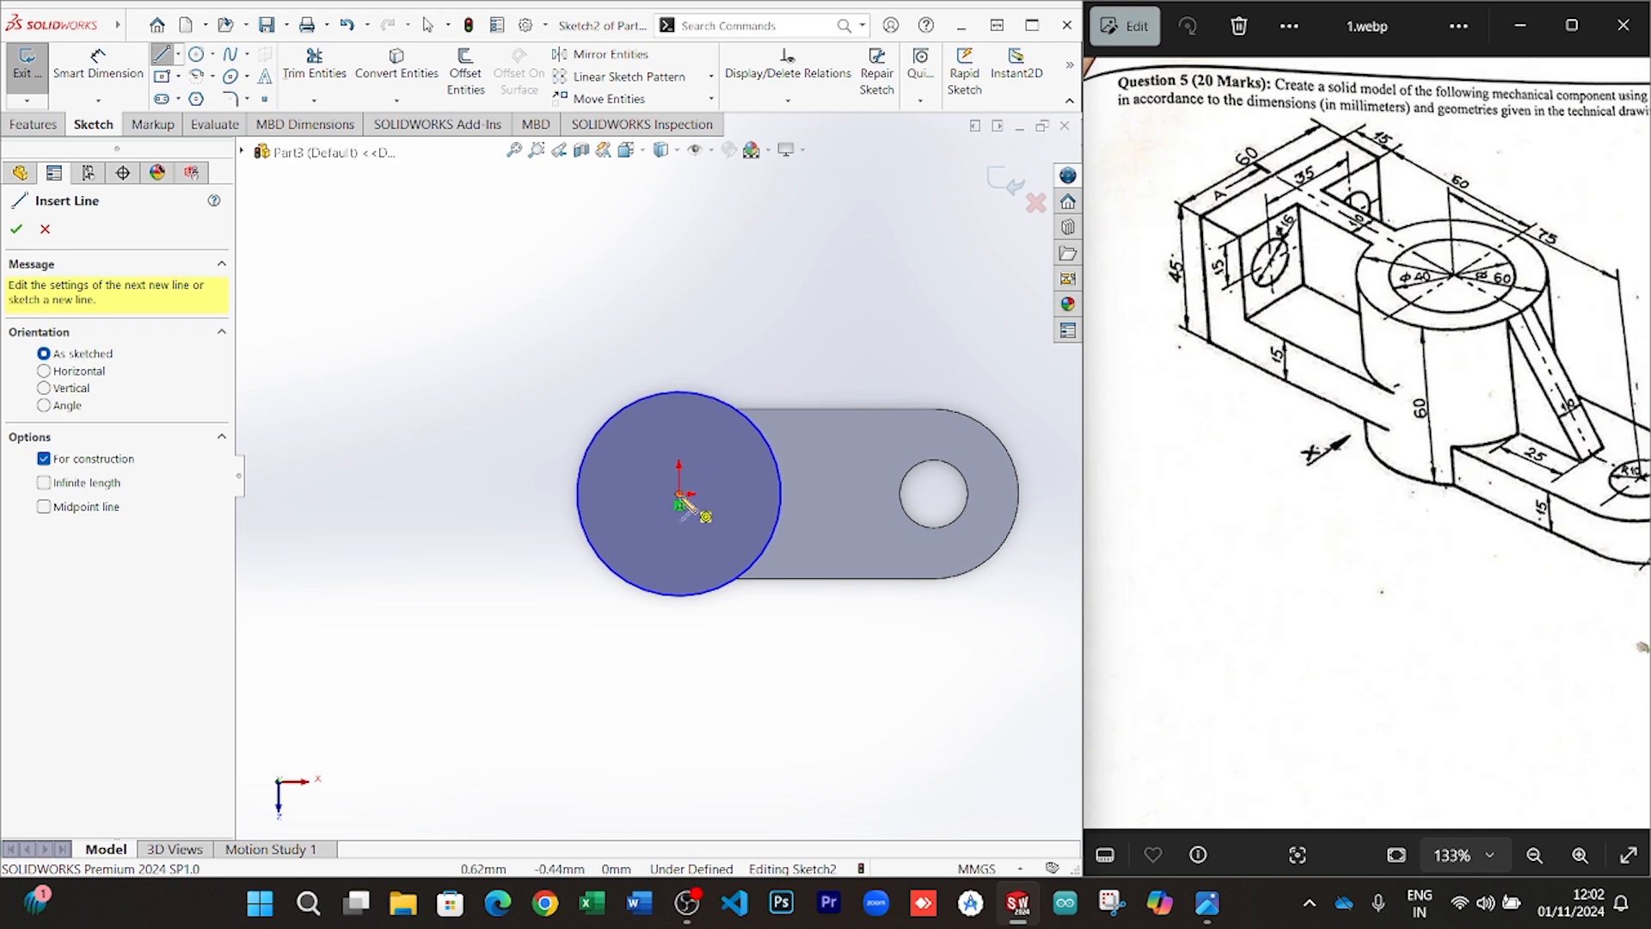
left_click(676, 497)
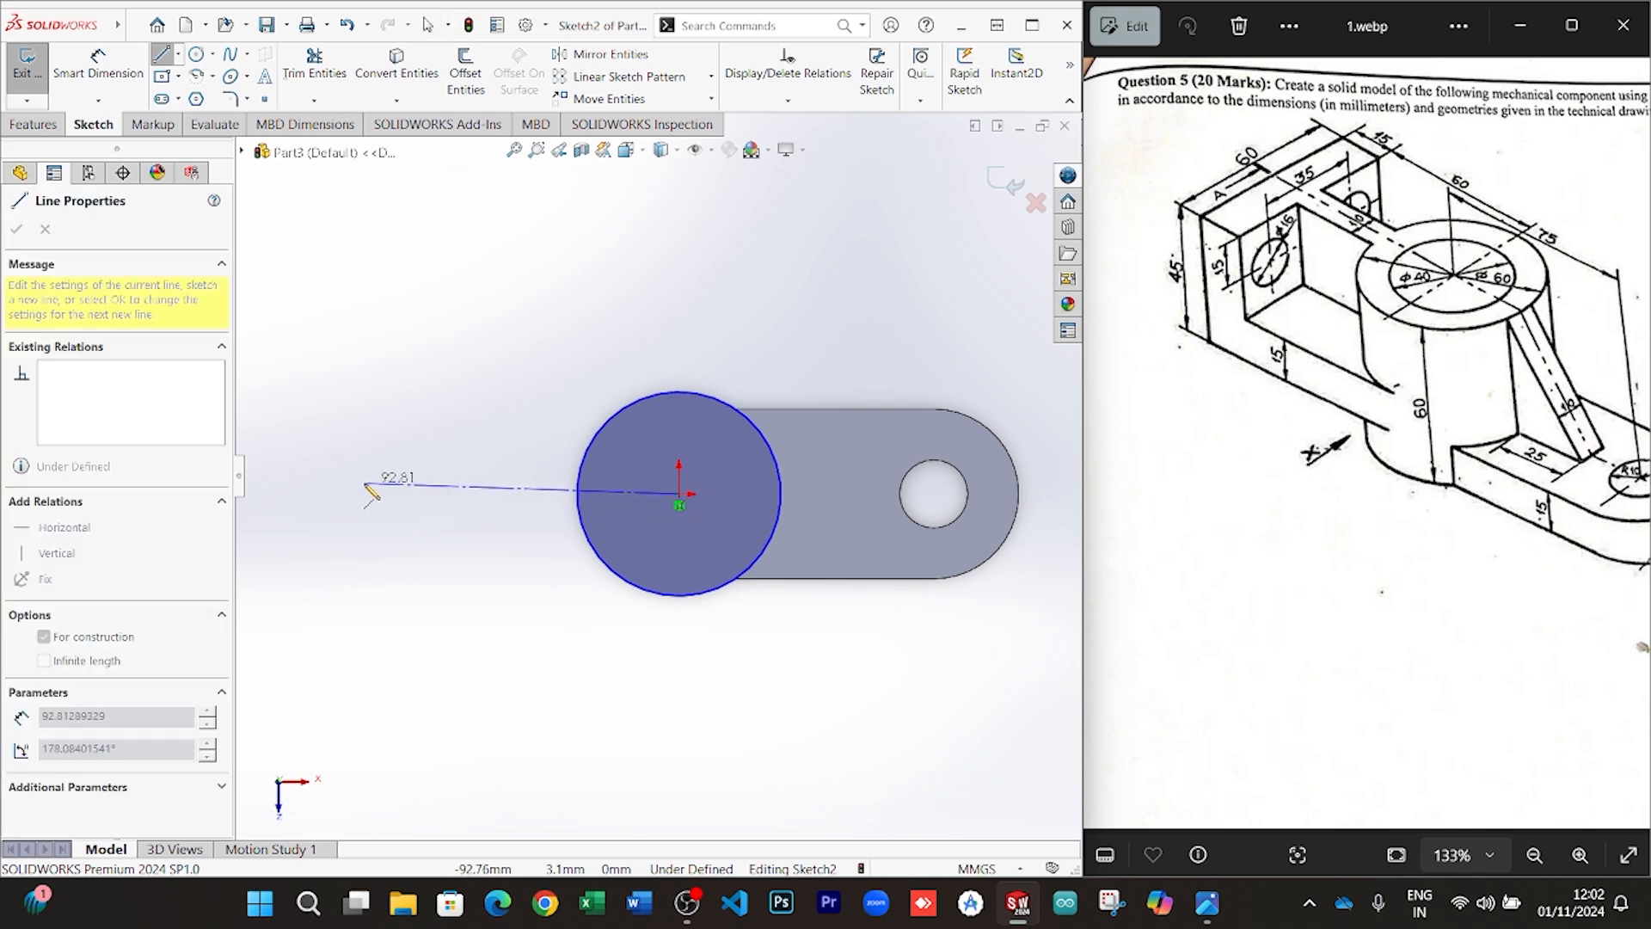
left_click(342, 498)
right_click(513, 348)
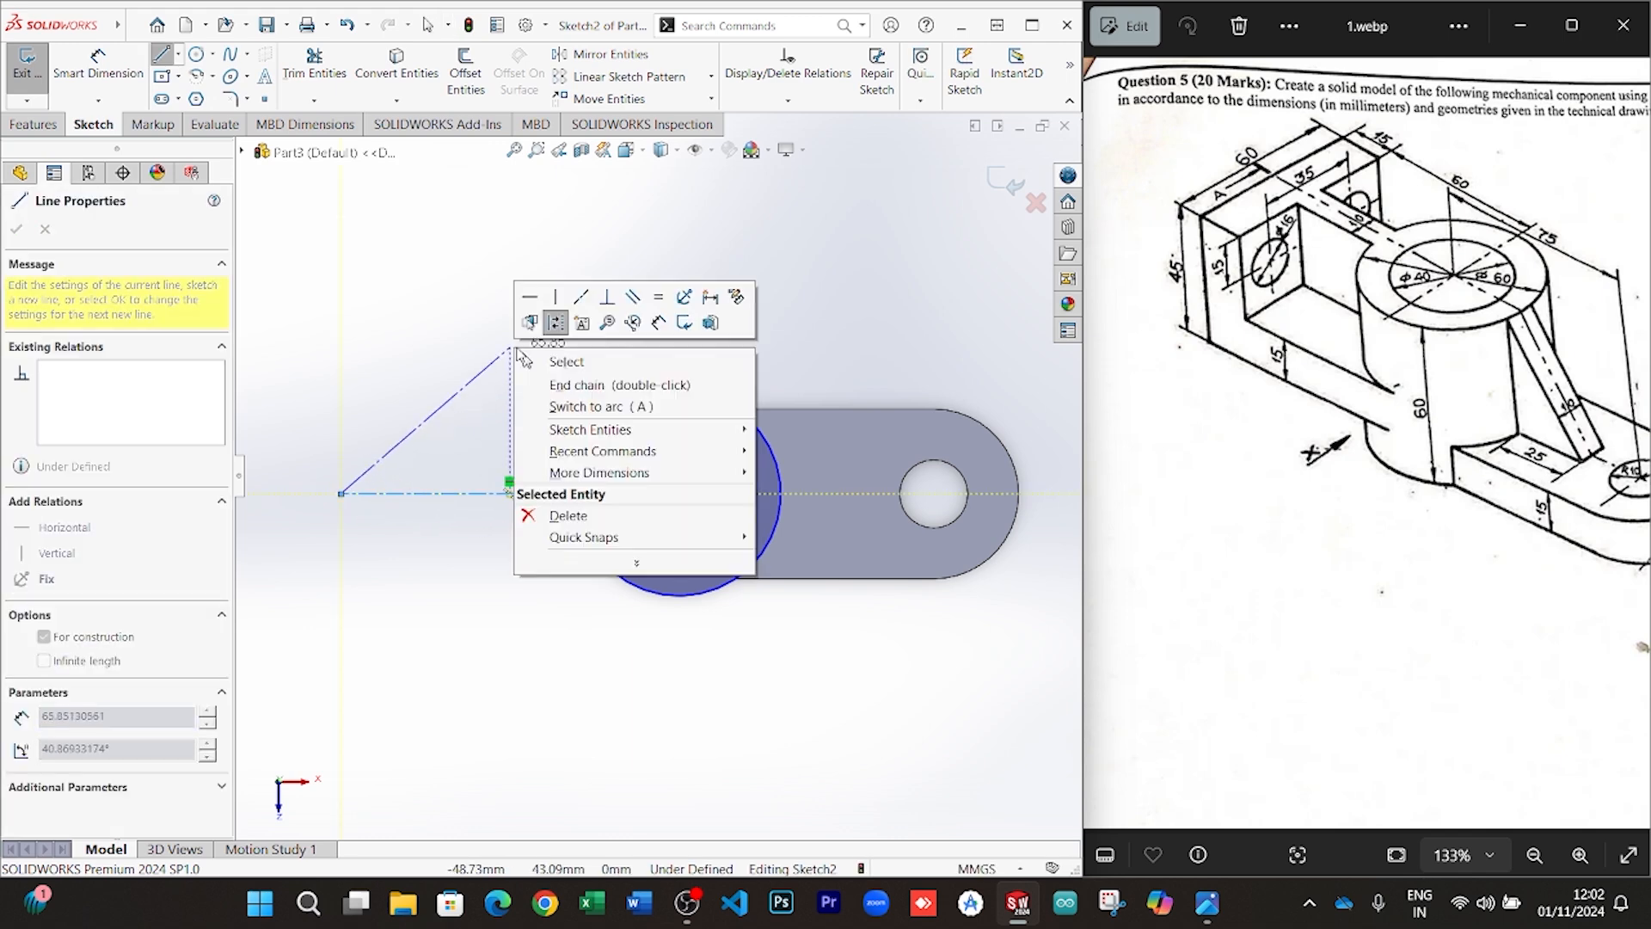
left_click(565, 361)
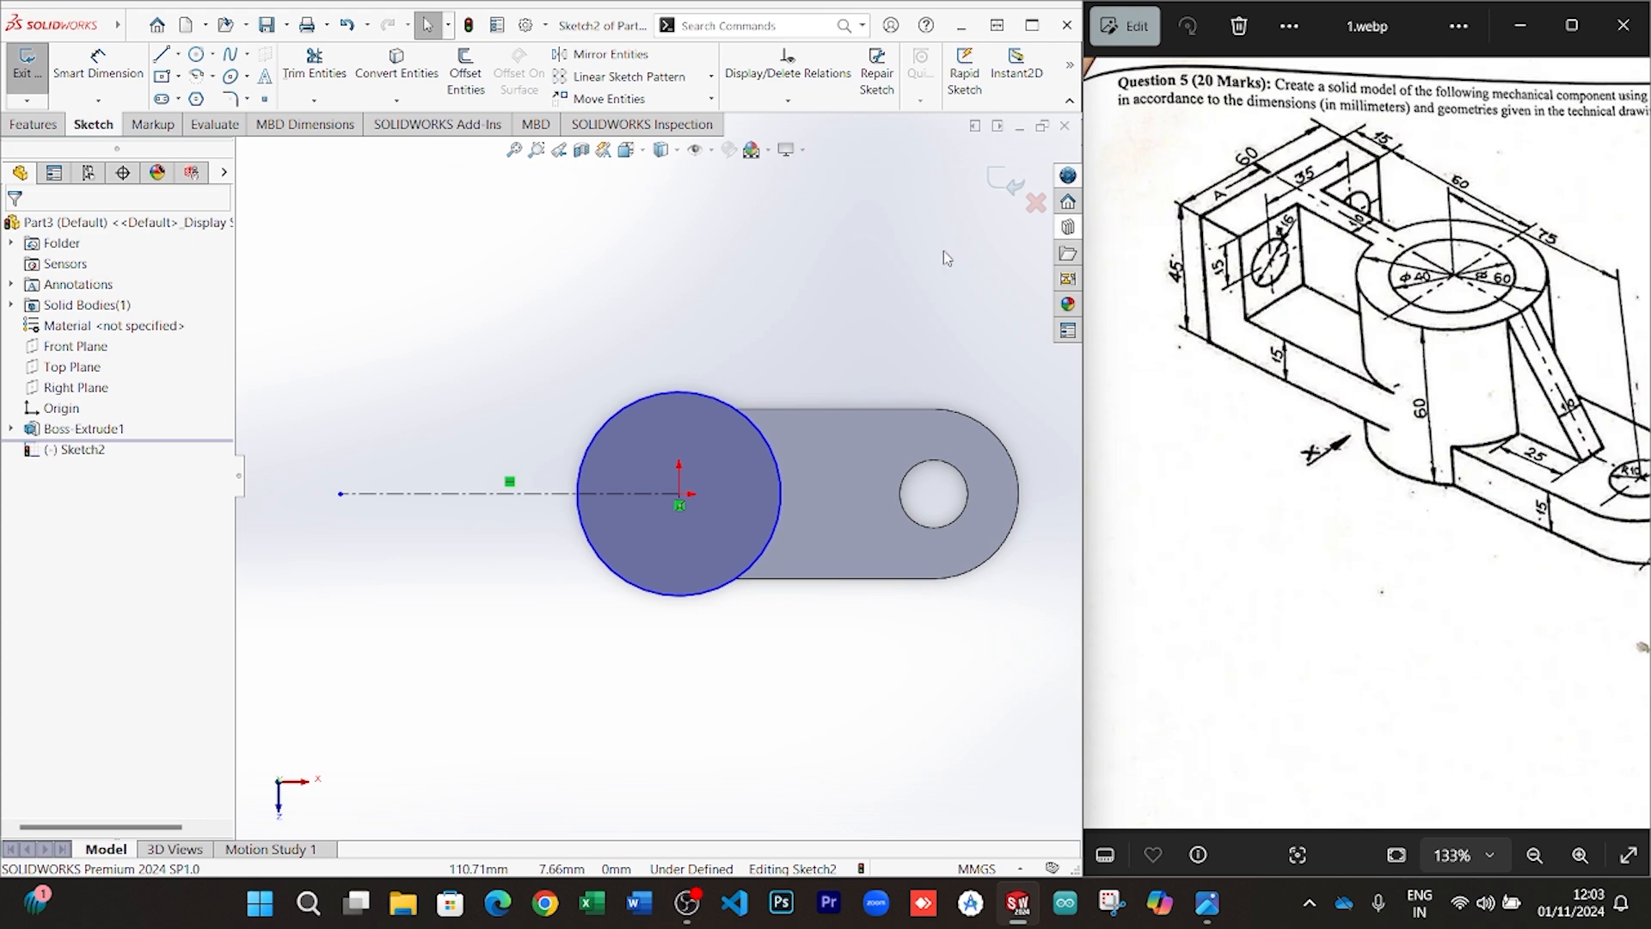
Draw a vertical line about 25 mm down from near the centerline's outer end, then a horizontal line about 74 mm long to the circle
left_click(161, 54)
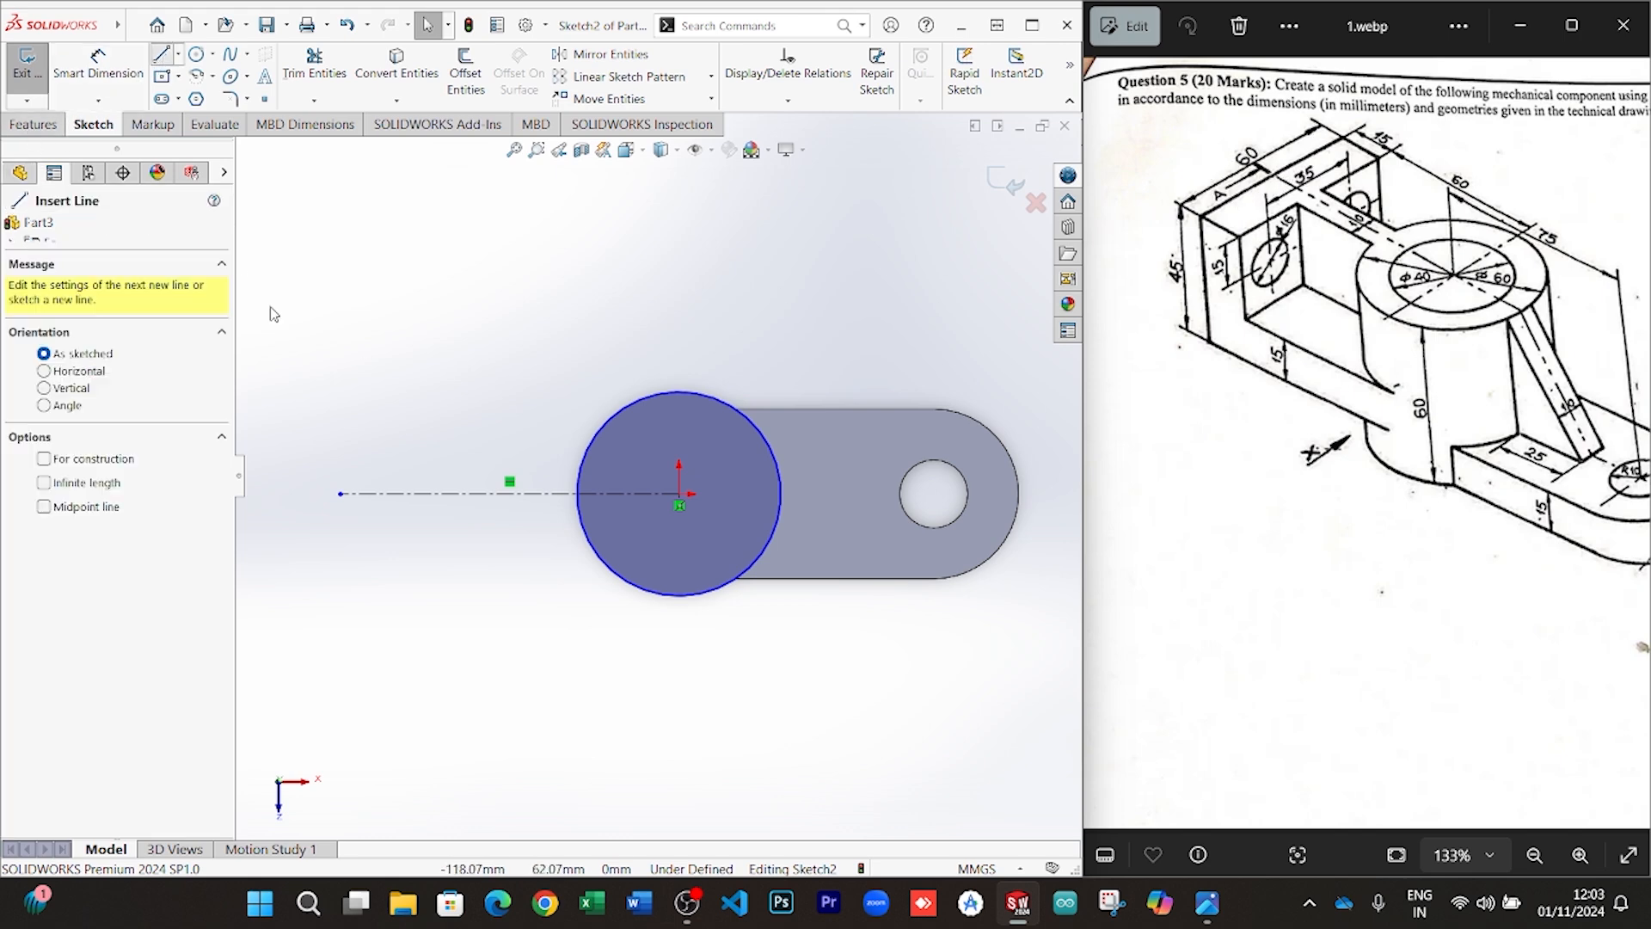
left_click(367, 493)
left_click(366, 574)
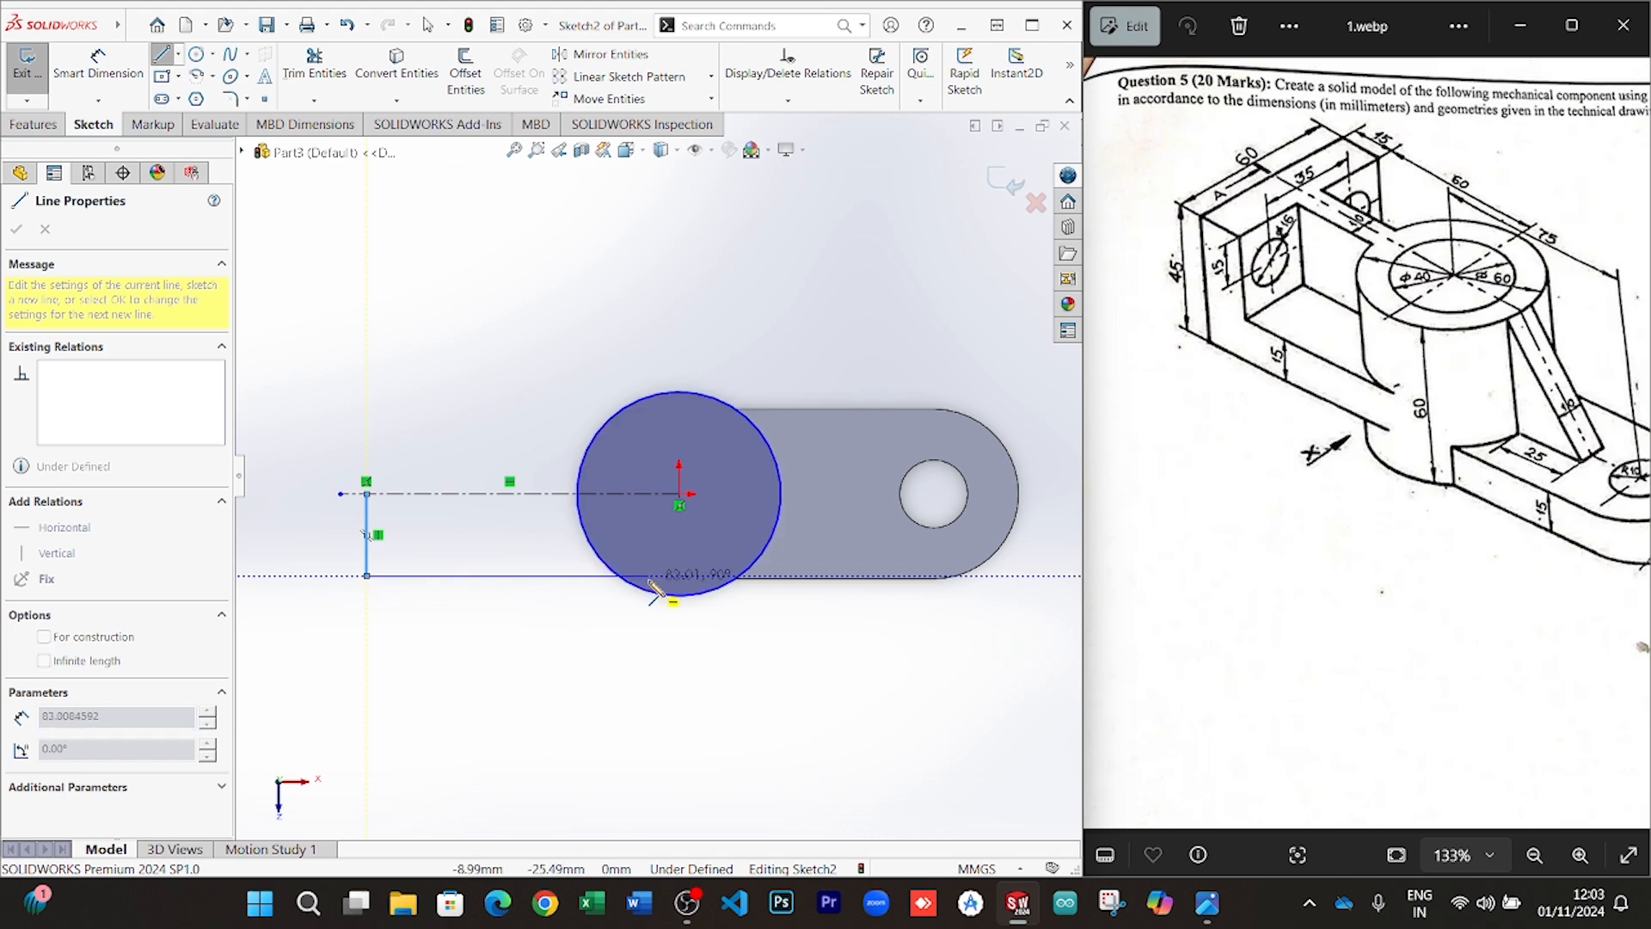
left_click(624, 588)
right_click(633, 692)
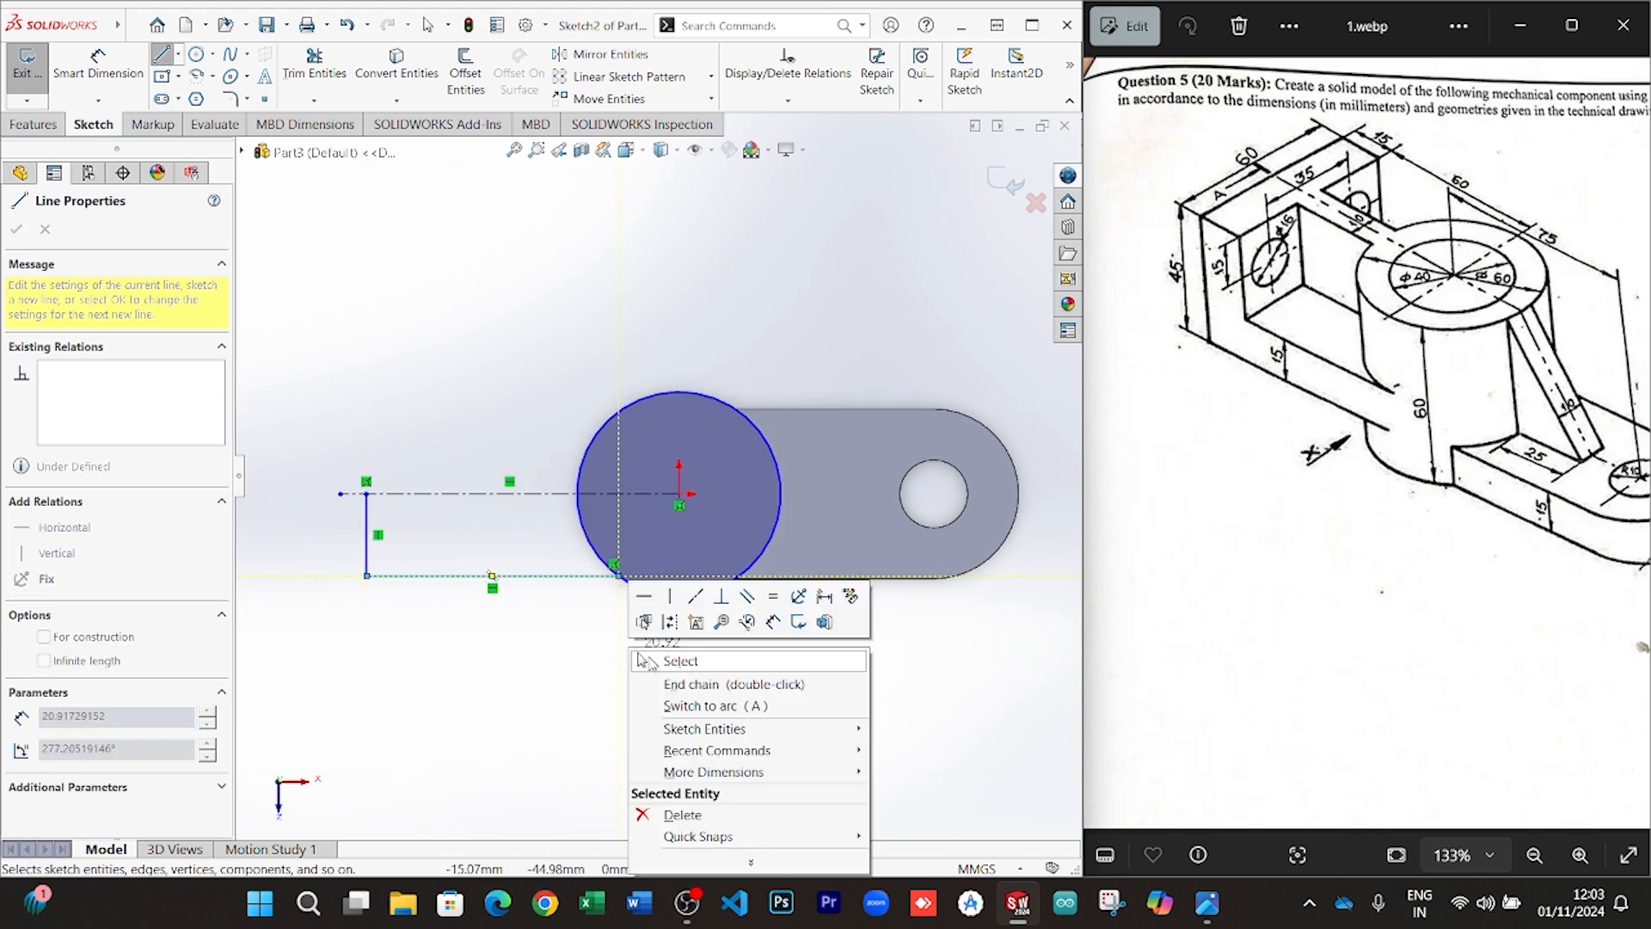
left_click(675, 726)
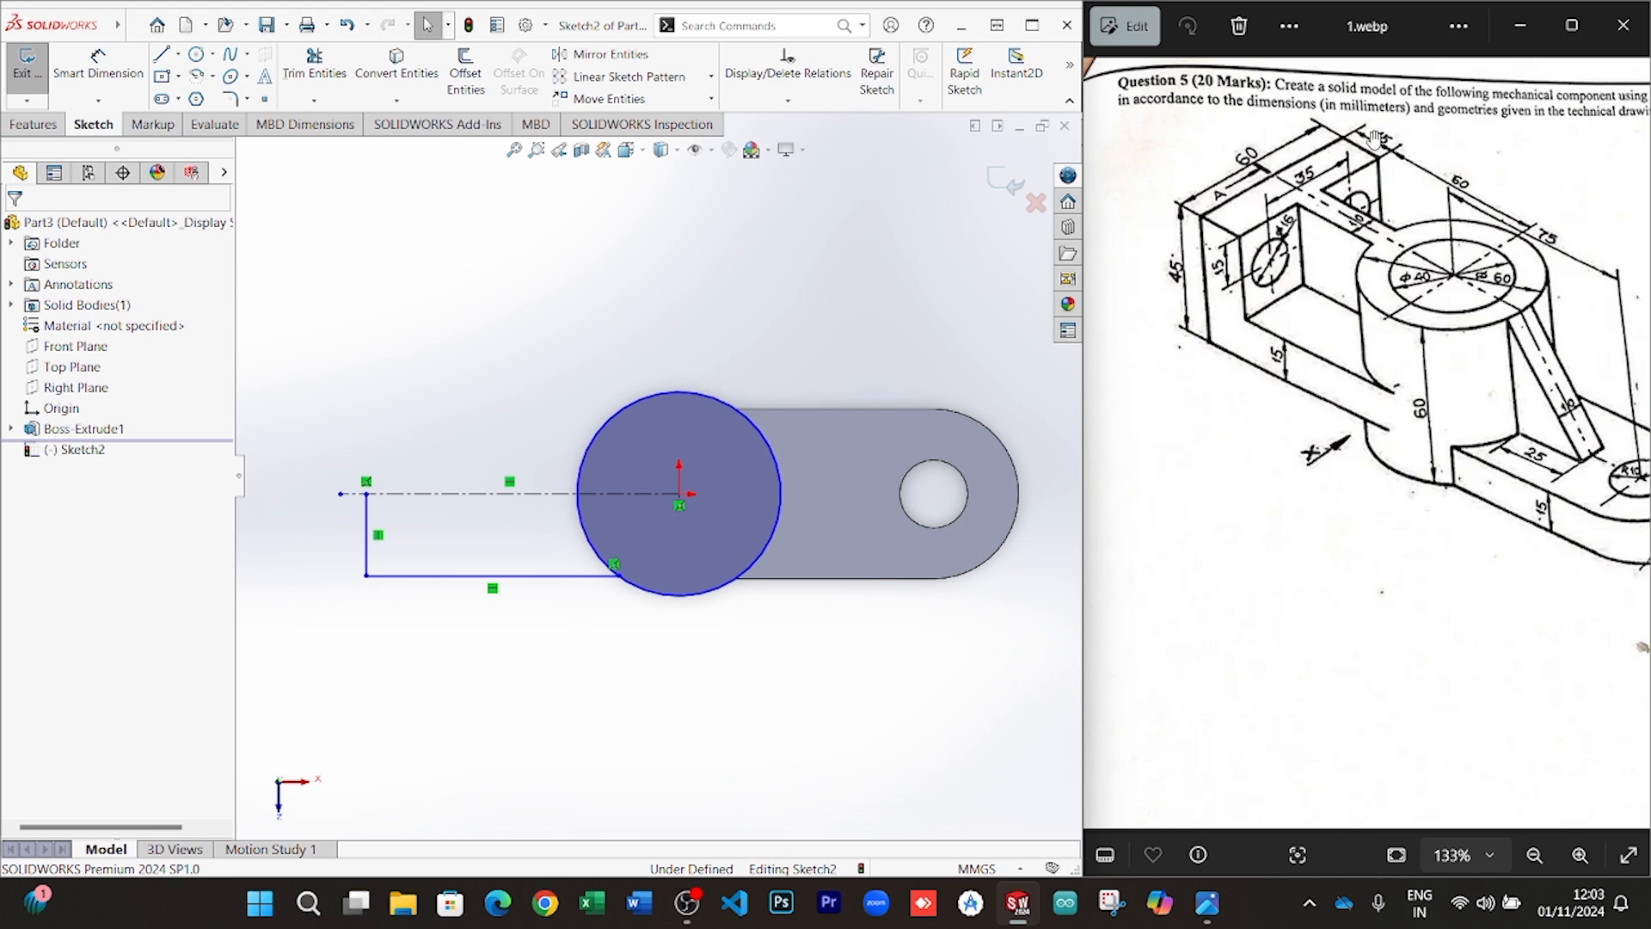
Dimension the horizontal line's length as 75 mm
left_click(98, 64)
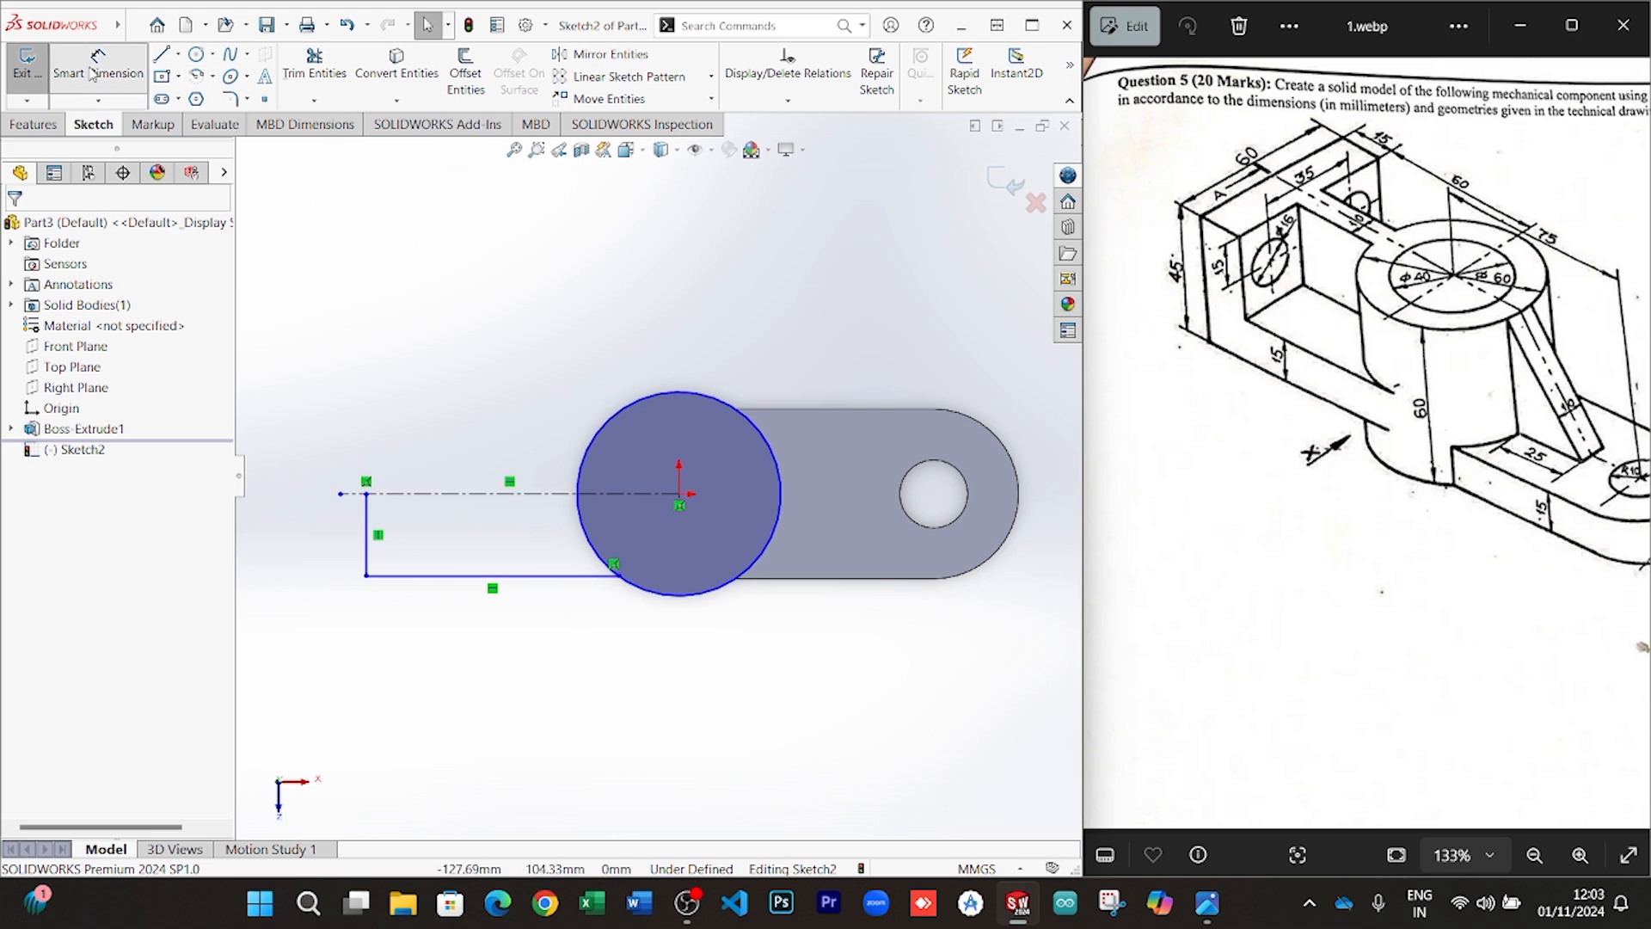
left_click(497, 576)
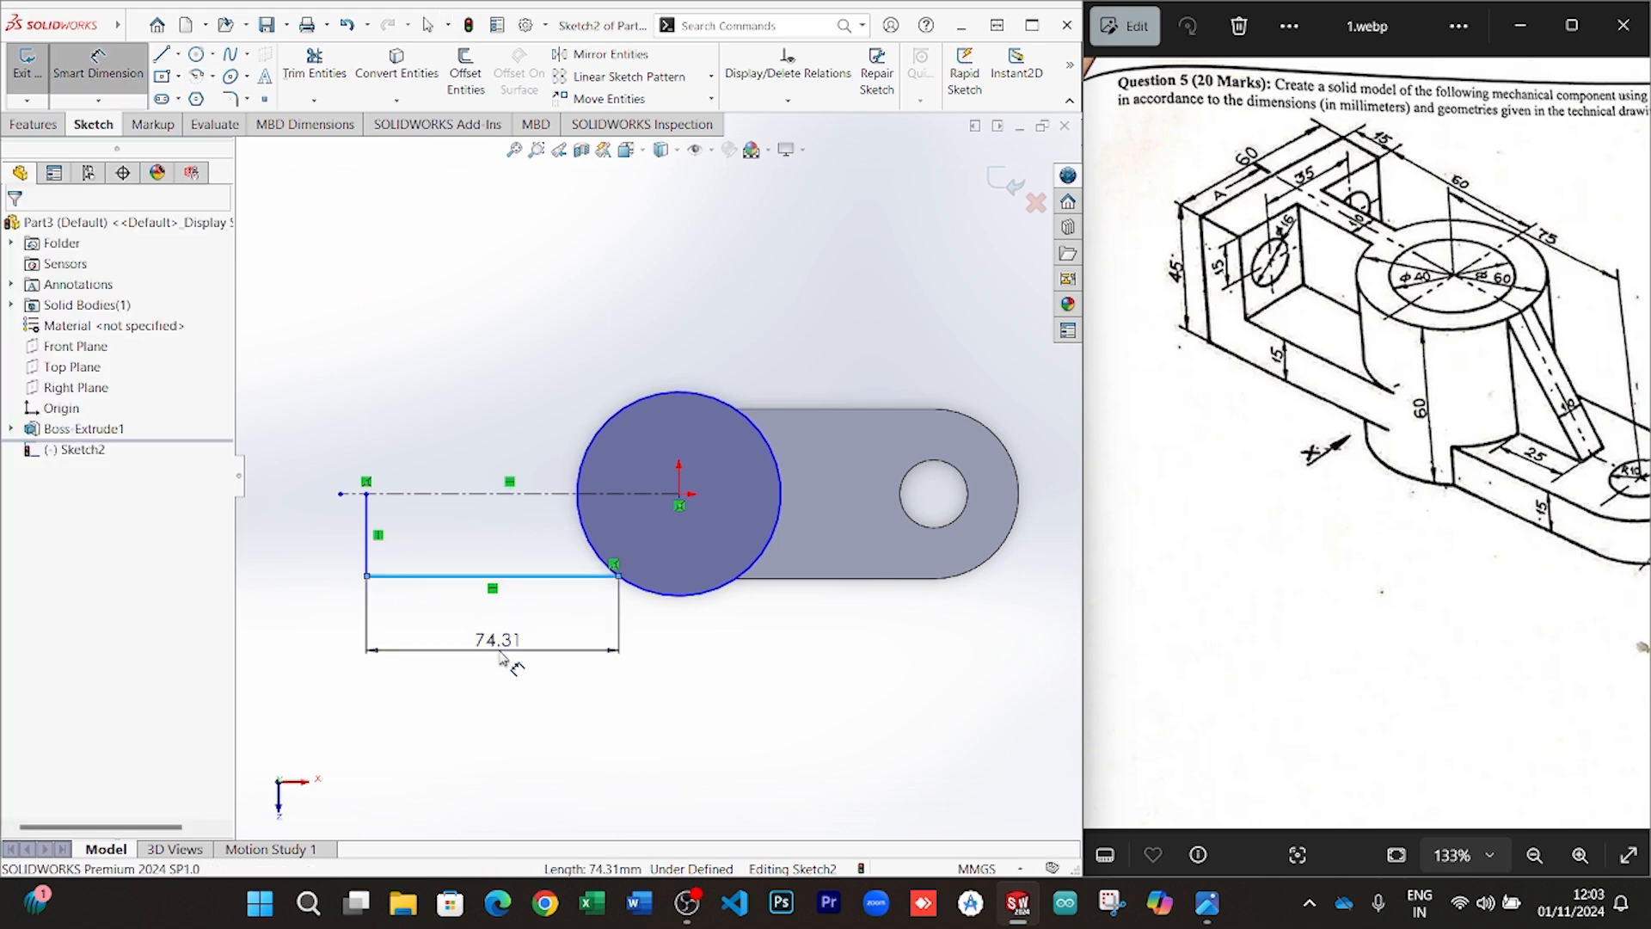
left_click(502, 654)
type("75")
key("Return")
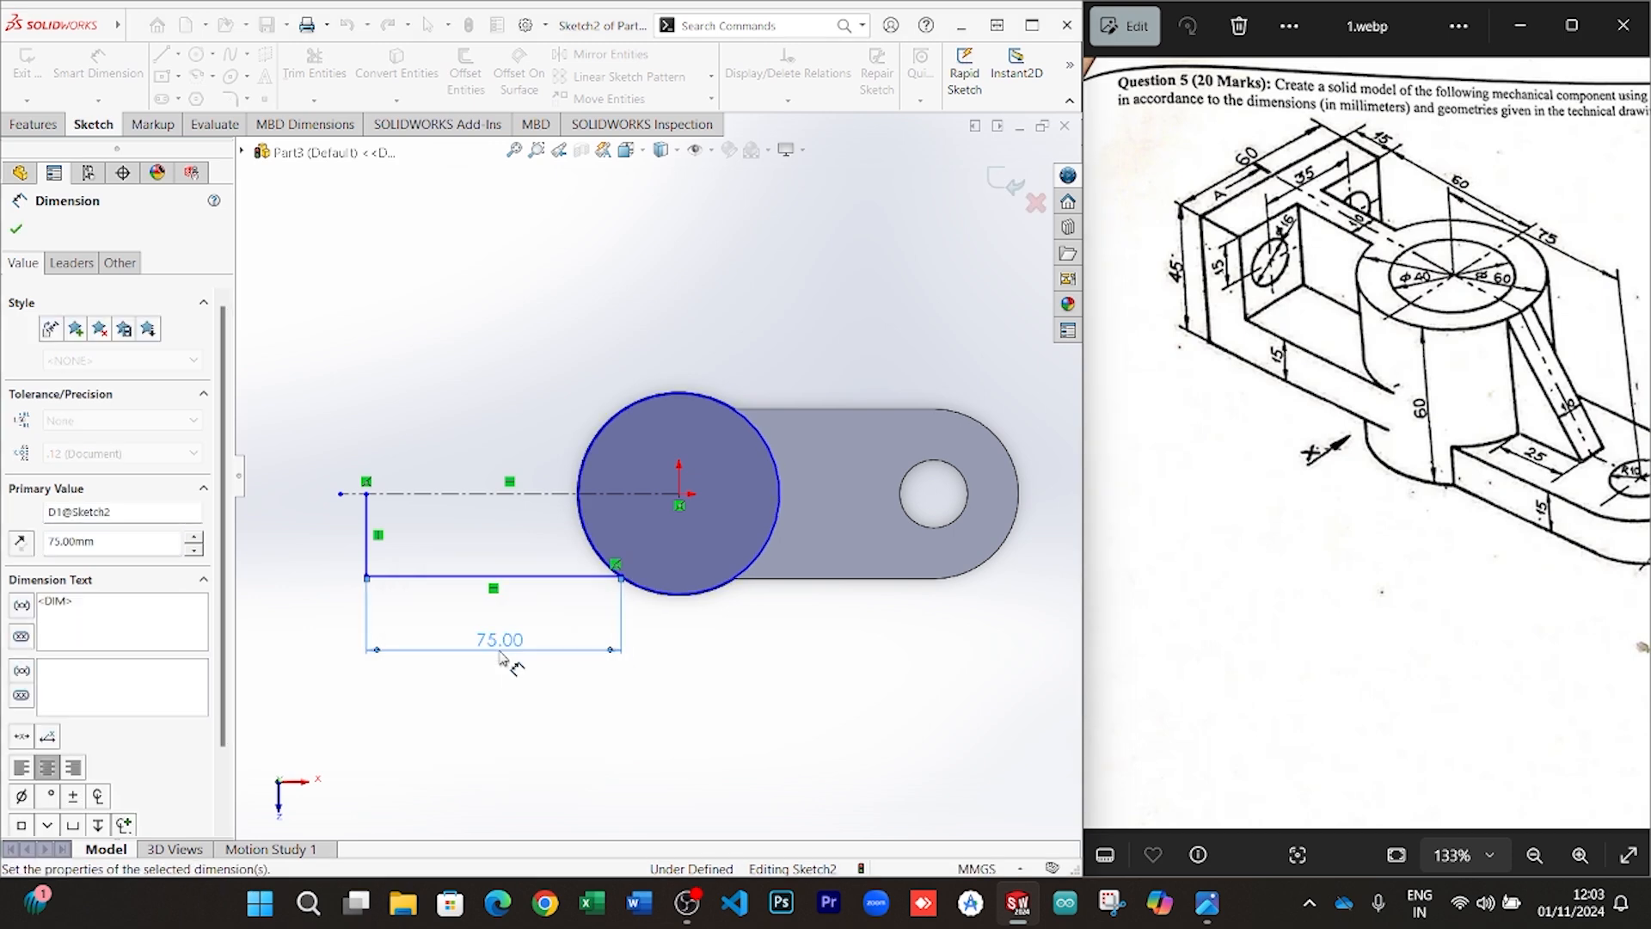
Dimension the circle's diameter as 60 mm and move the dimension text clear below the circle
scroll(654, 583, "up", 2)
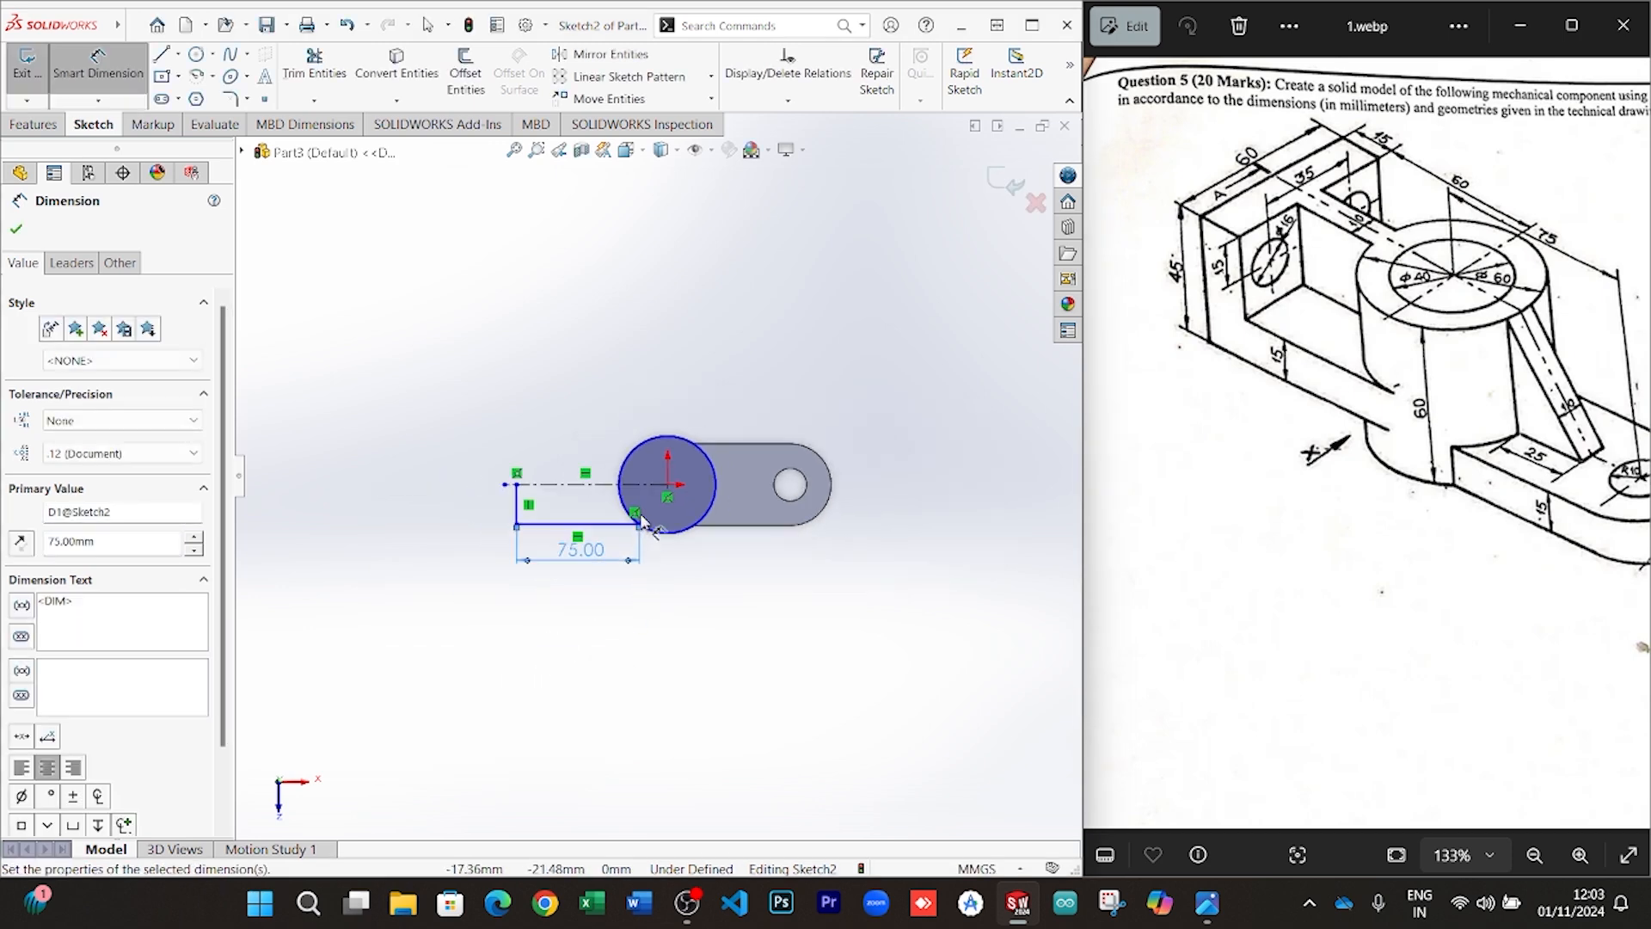
scroll(644, 602, "down", 8)
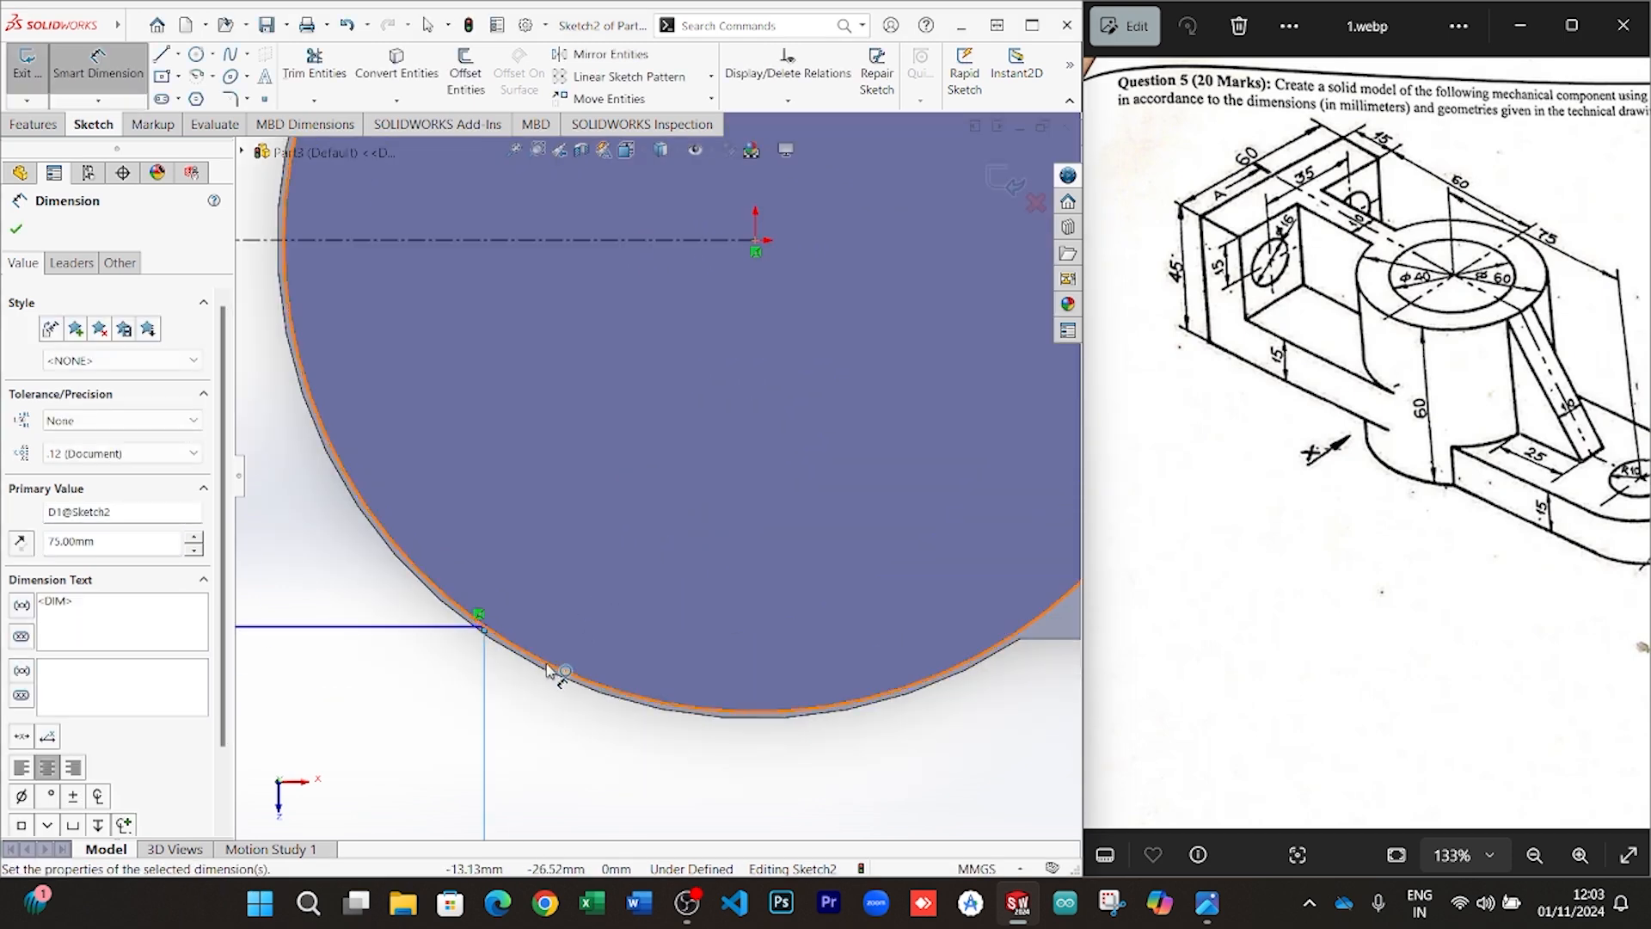
left_click(547, 670)
left_click(559, 747)
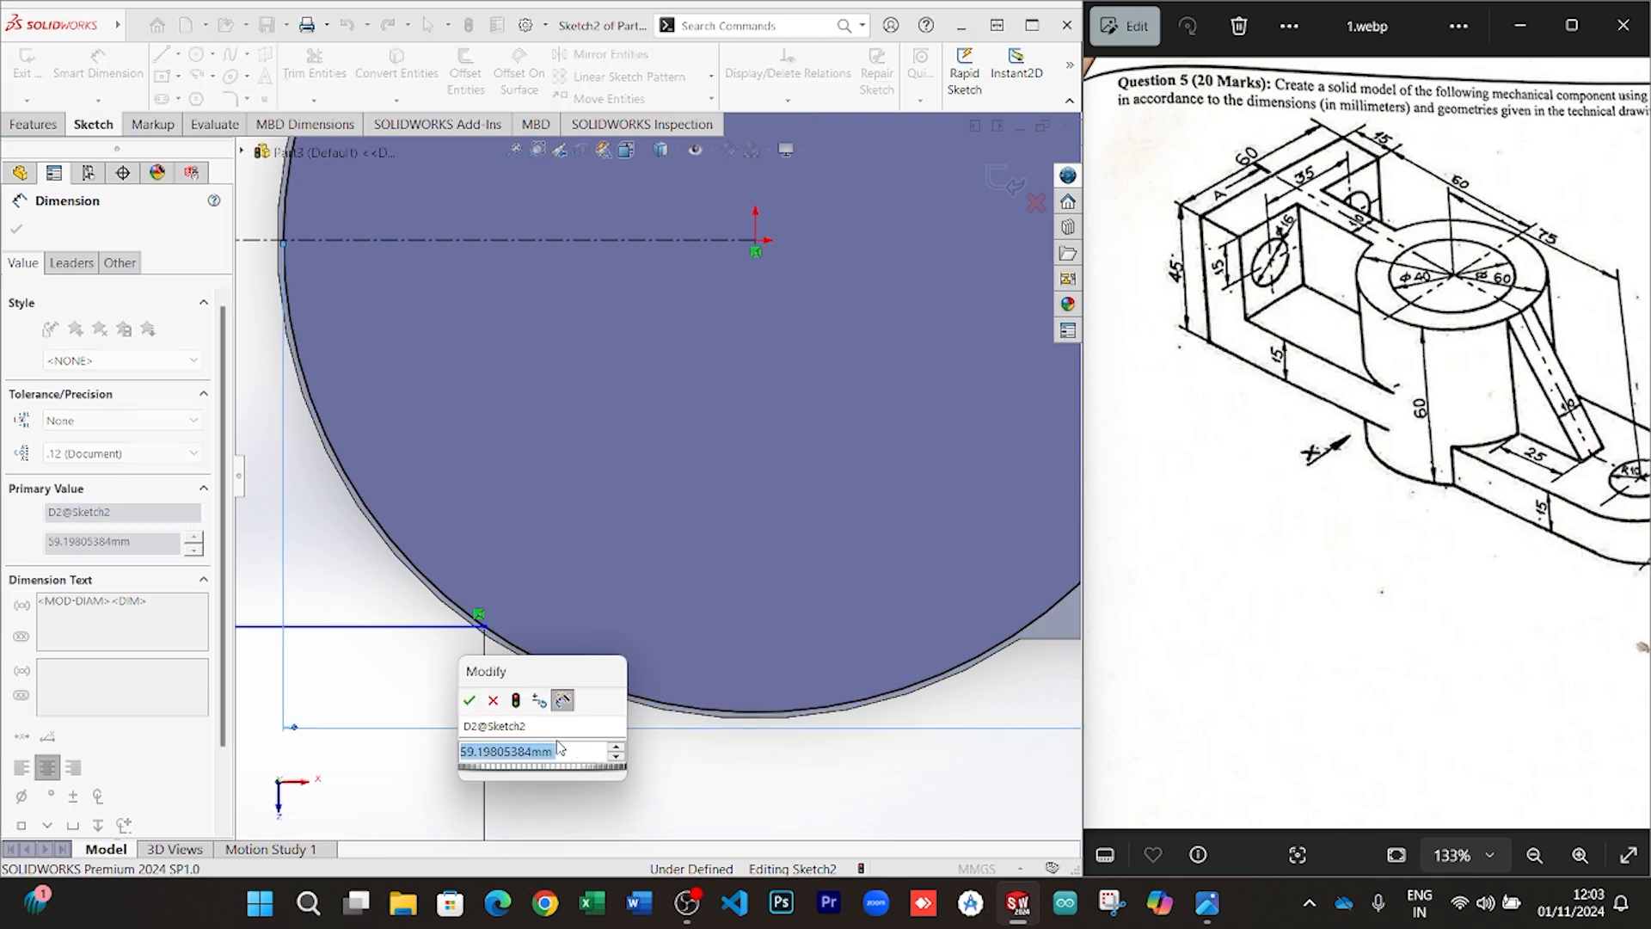
type("0")
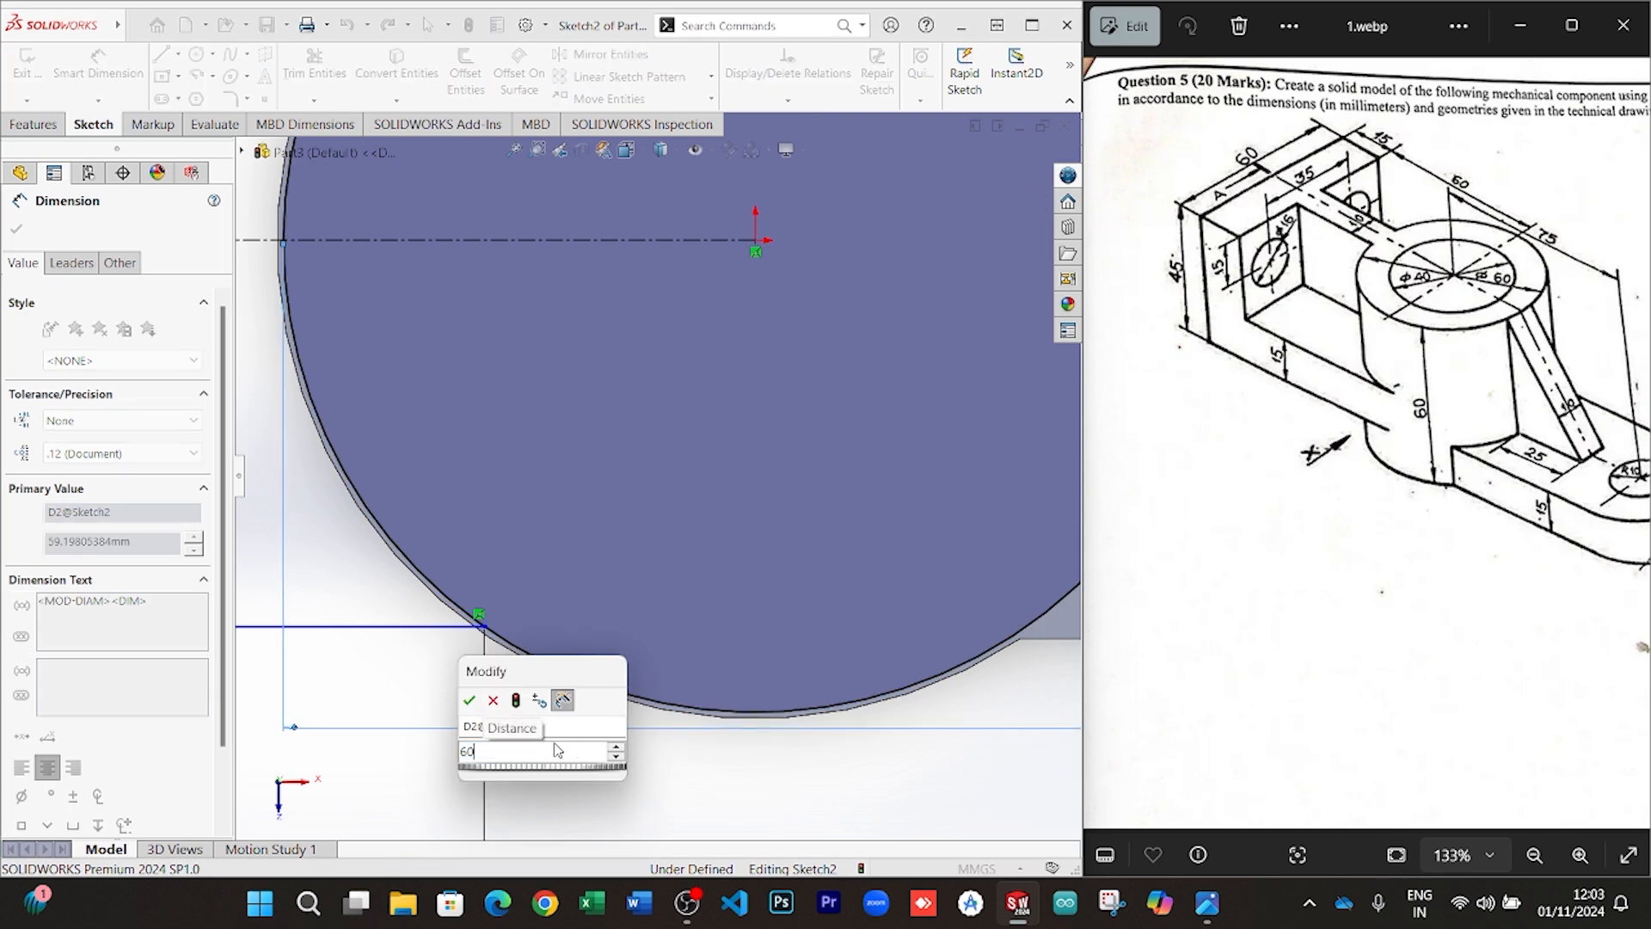
key("Return")
scroll(533, 516, "up", 5)
scroll(482, 443, "down", 1)
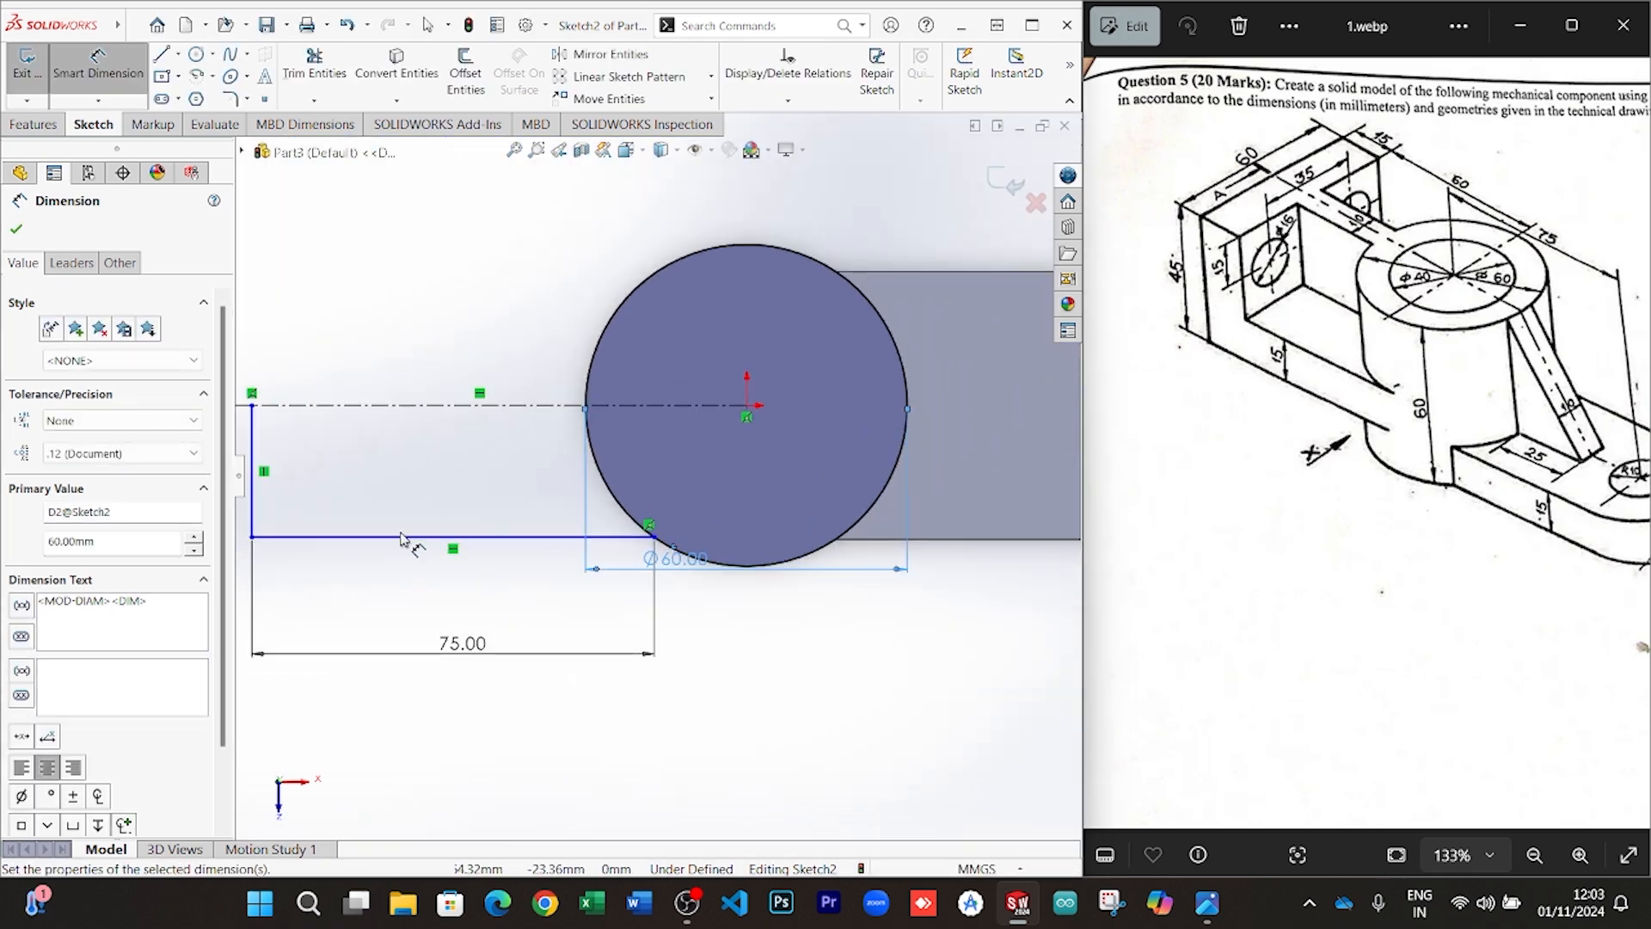
scroll(387, 455, "up", 1)
scroll(344, 449, "down", 1)
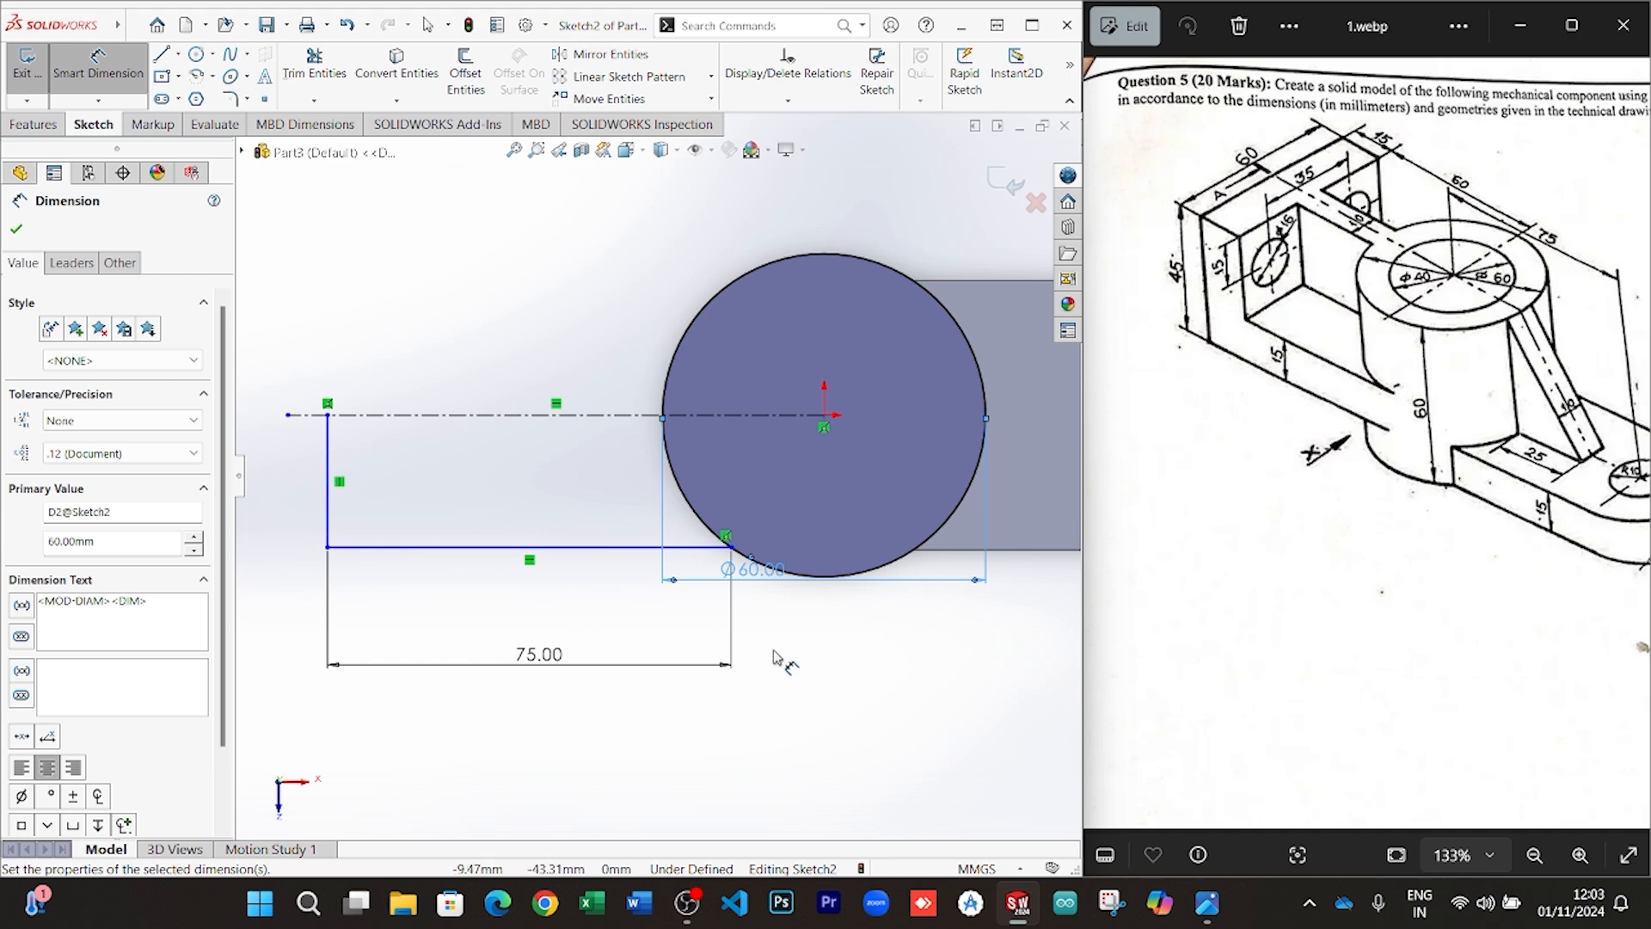
left_click(716, 621)
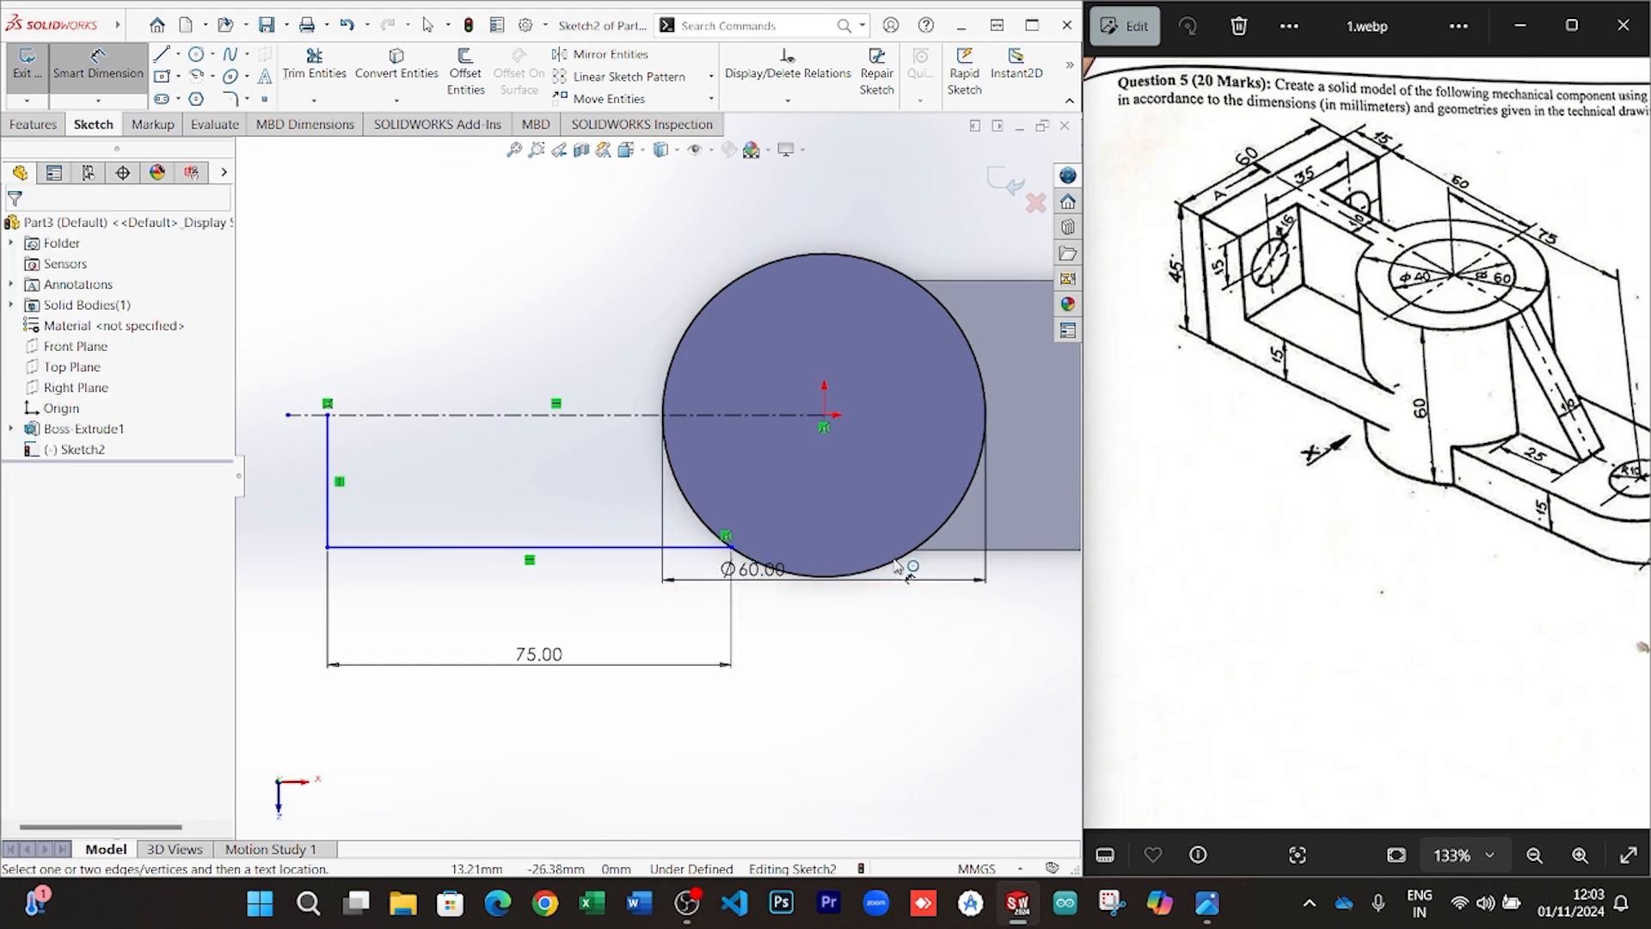
left_click_drag(896, 565, 900, 710)
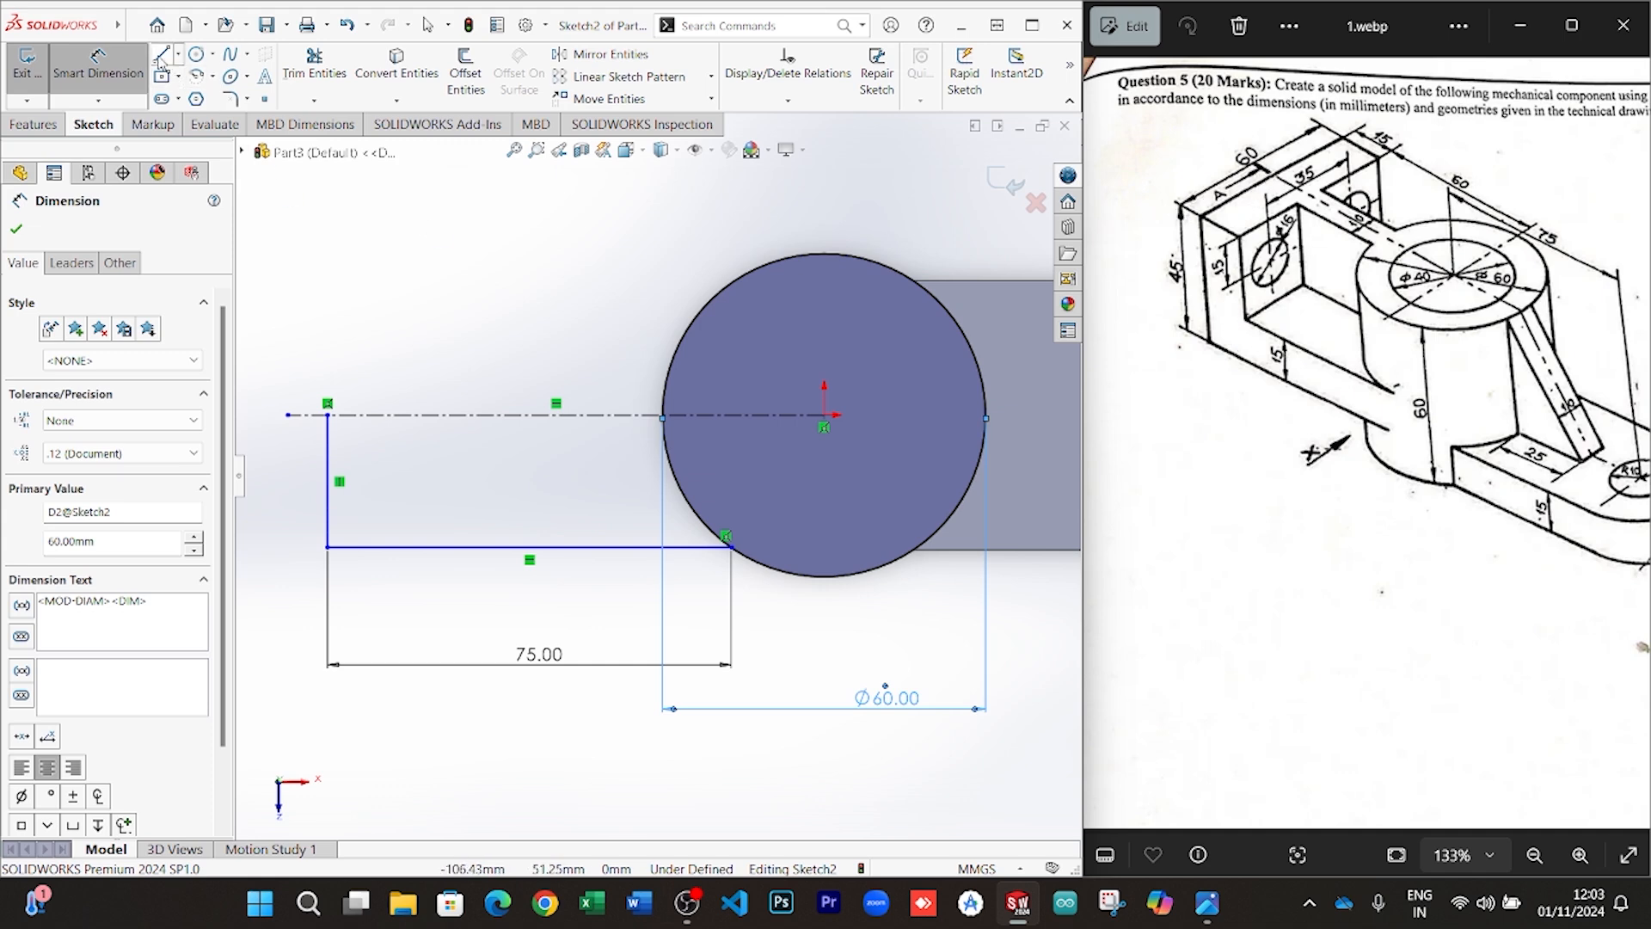
Dimension the distance between the centerline and the lower horizontal line as 30 mm
left_click(452, 415)
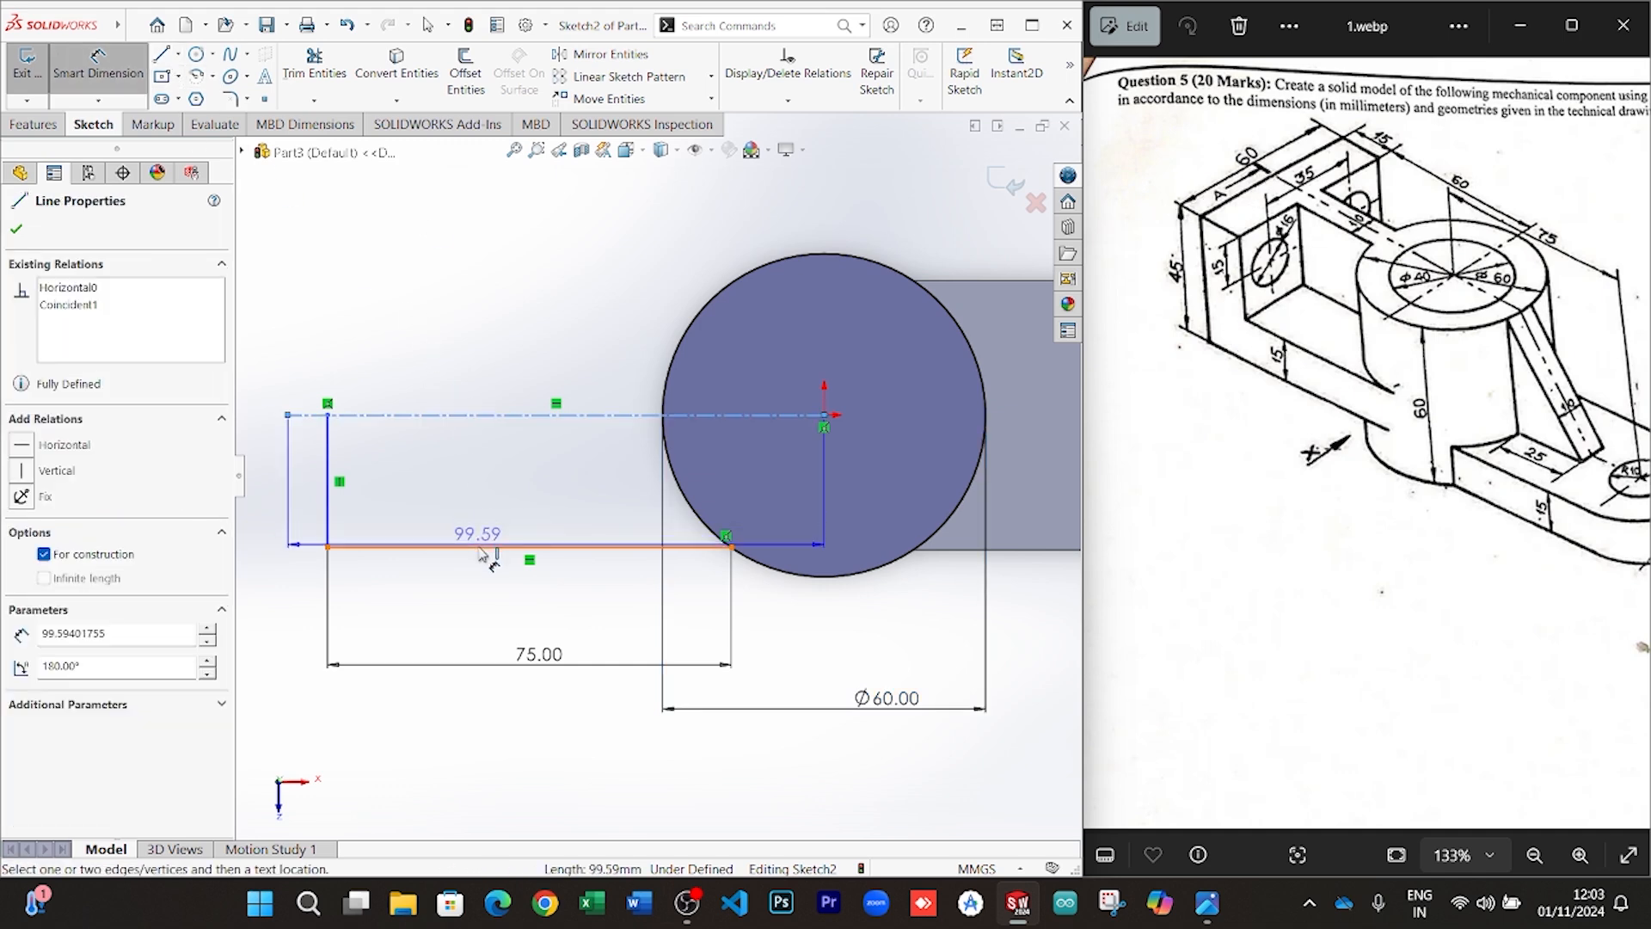
left_click(481, 552)
key("z")
left_click(346, 514)
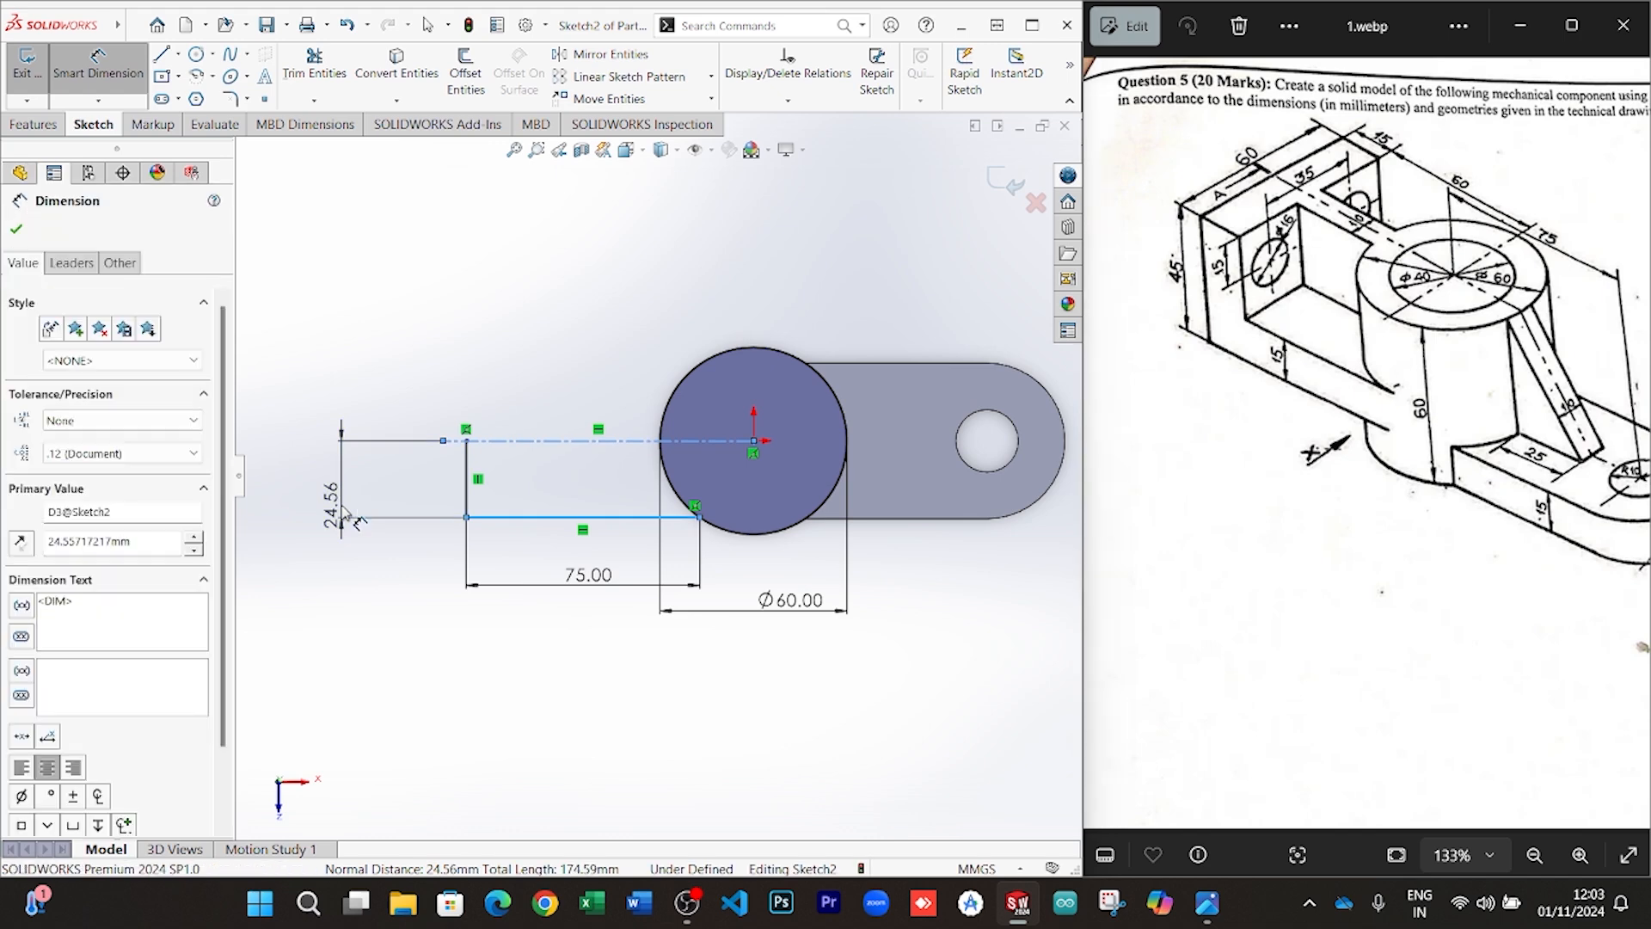
type("30")
key("Return")
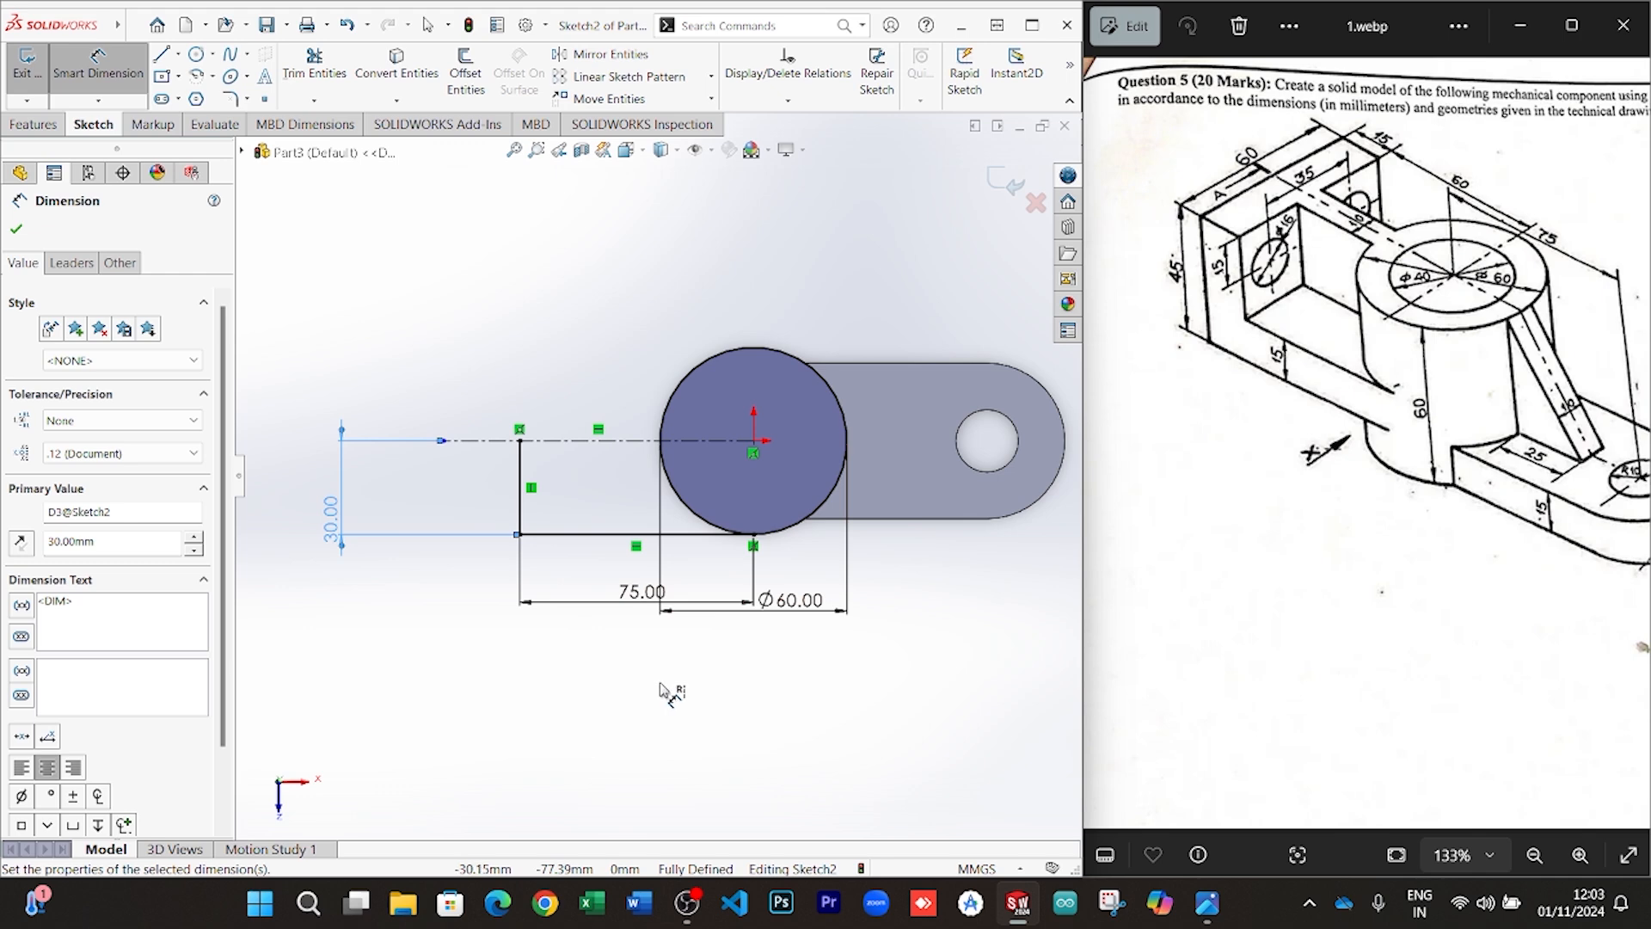
Mirror the lower horizontal line and the vertical end line about the centerline, keeping the originals
left_click(602, 54)
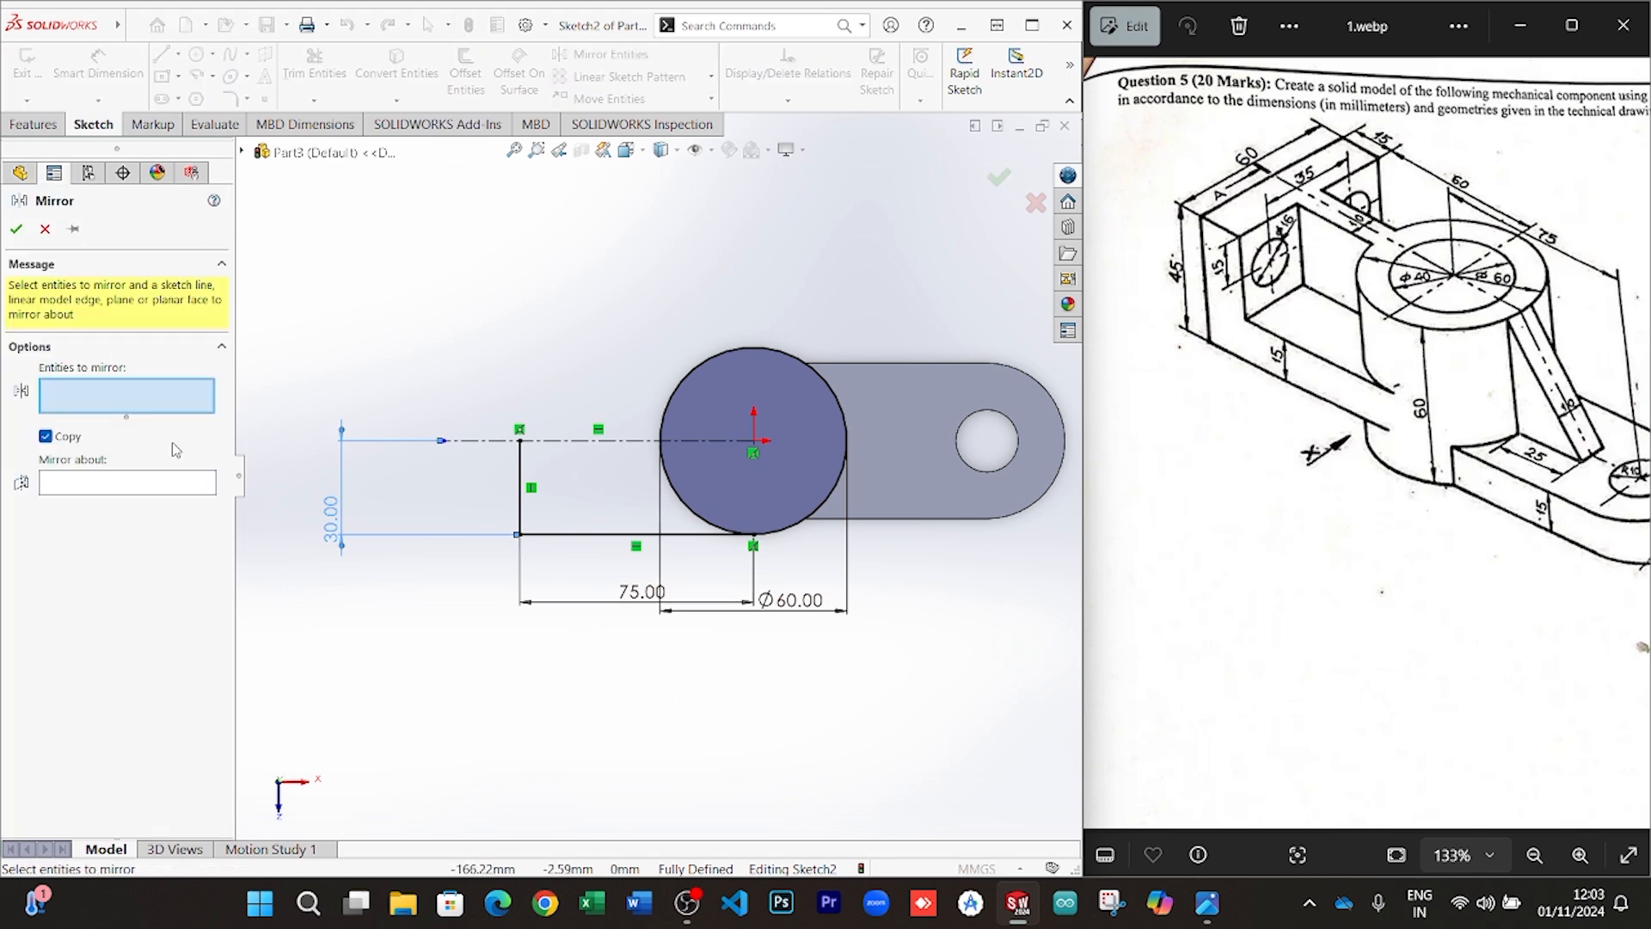
left_click(129, 493)
left_click(568, 441)
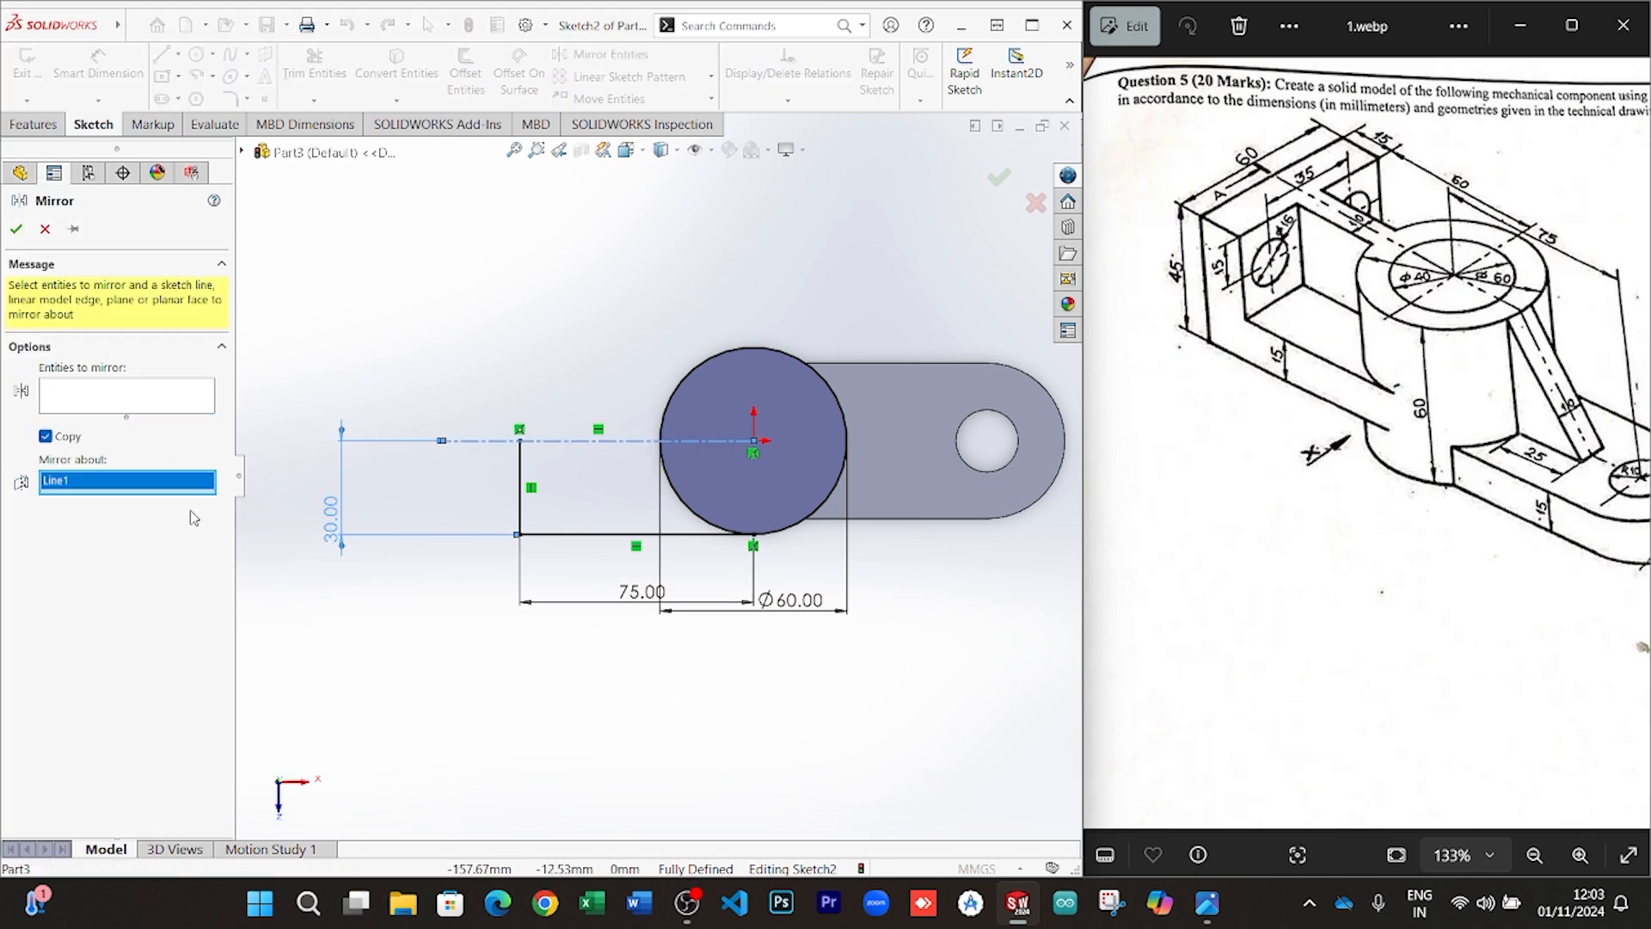
left_click(118, 398)
left_click(568, 535)
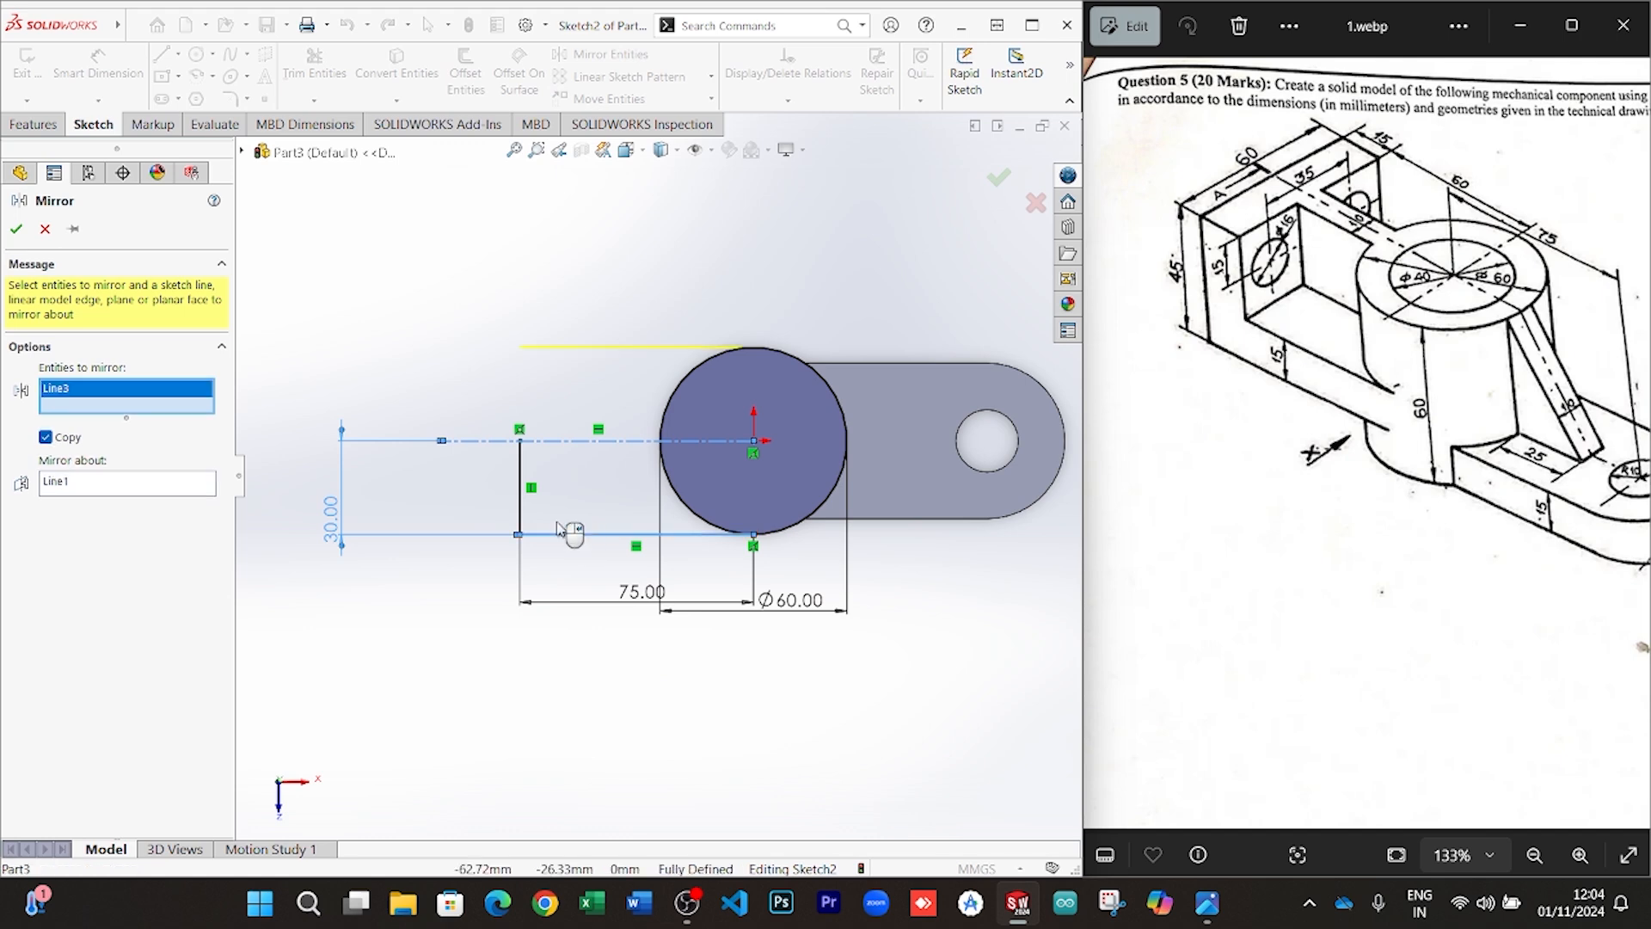
left_click(520, 508)
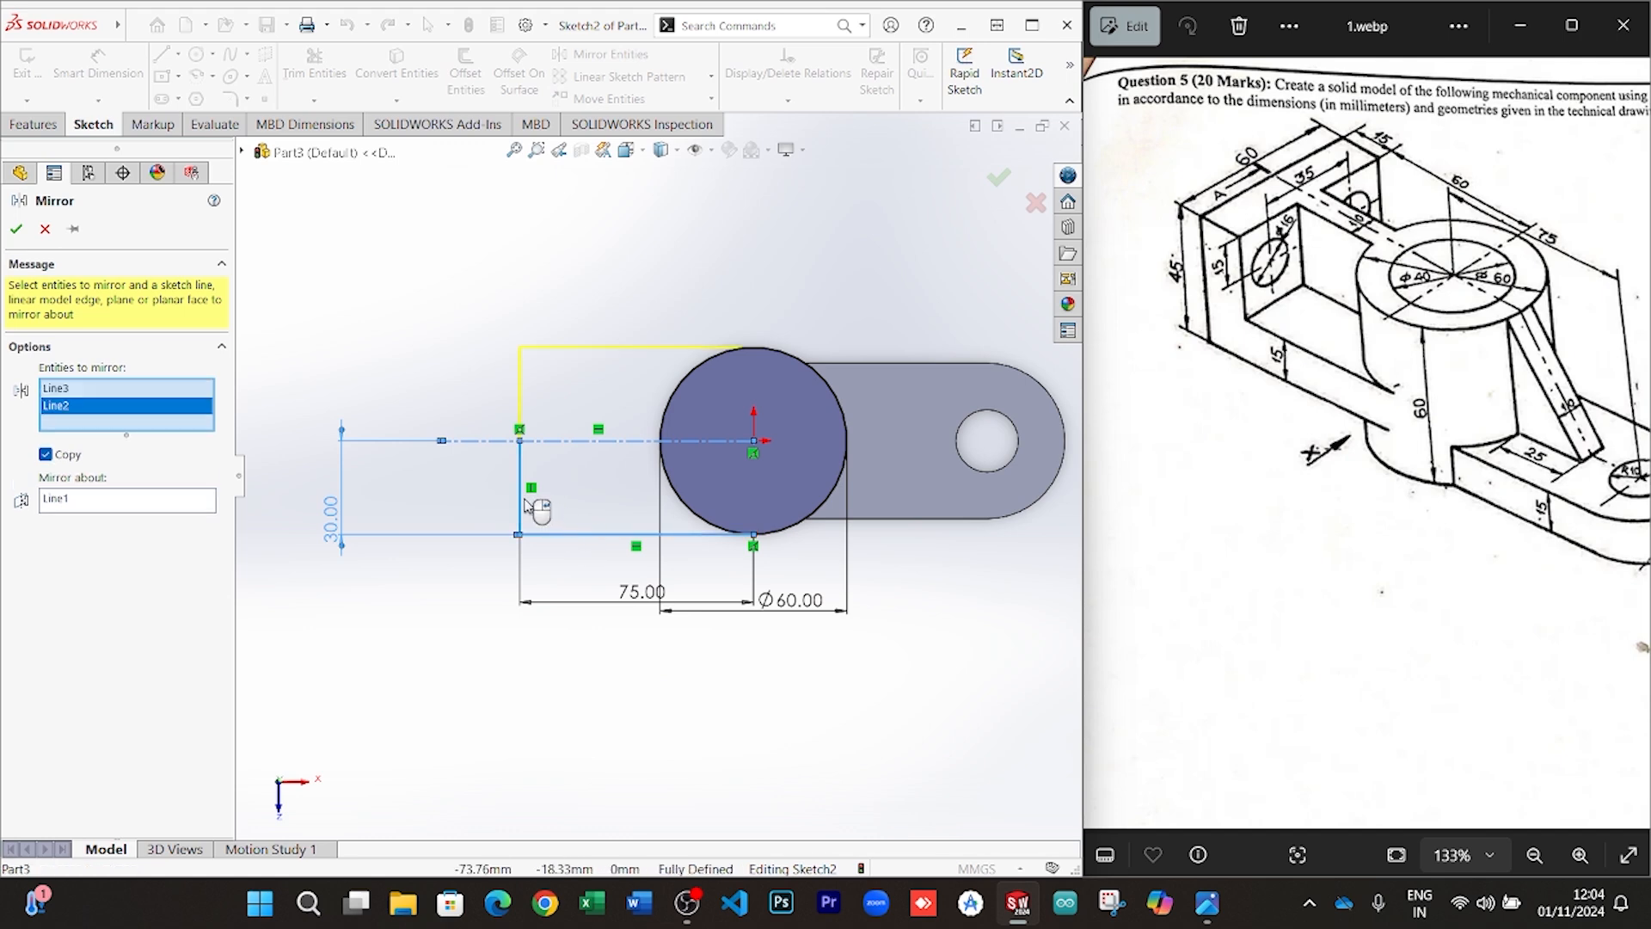
left_click(17, 229)
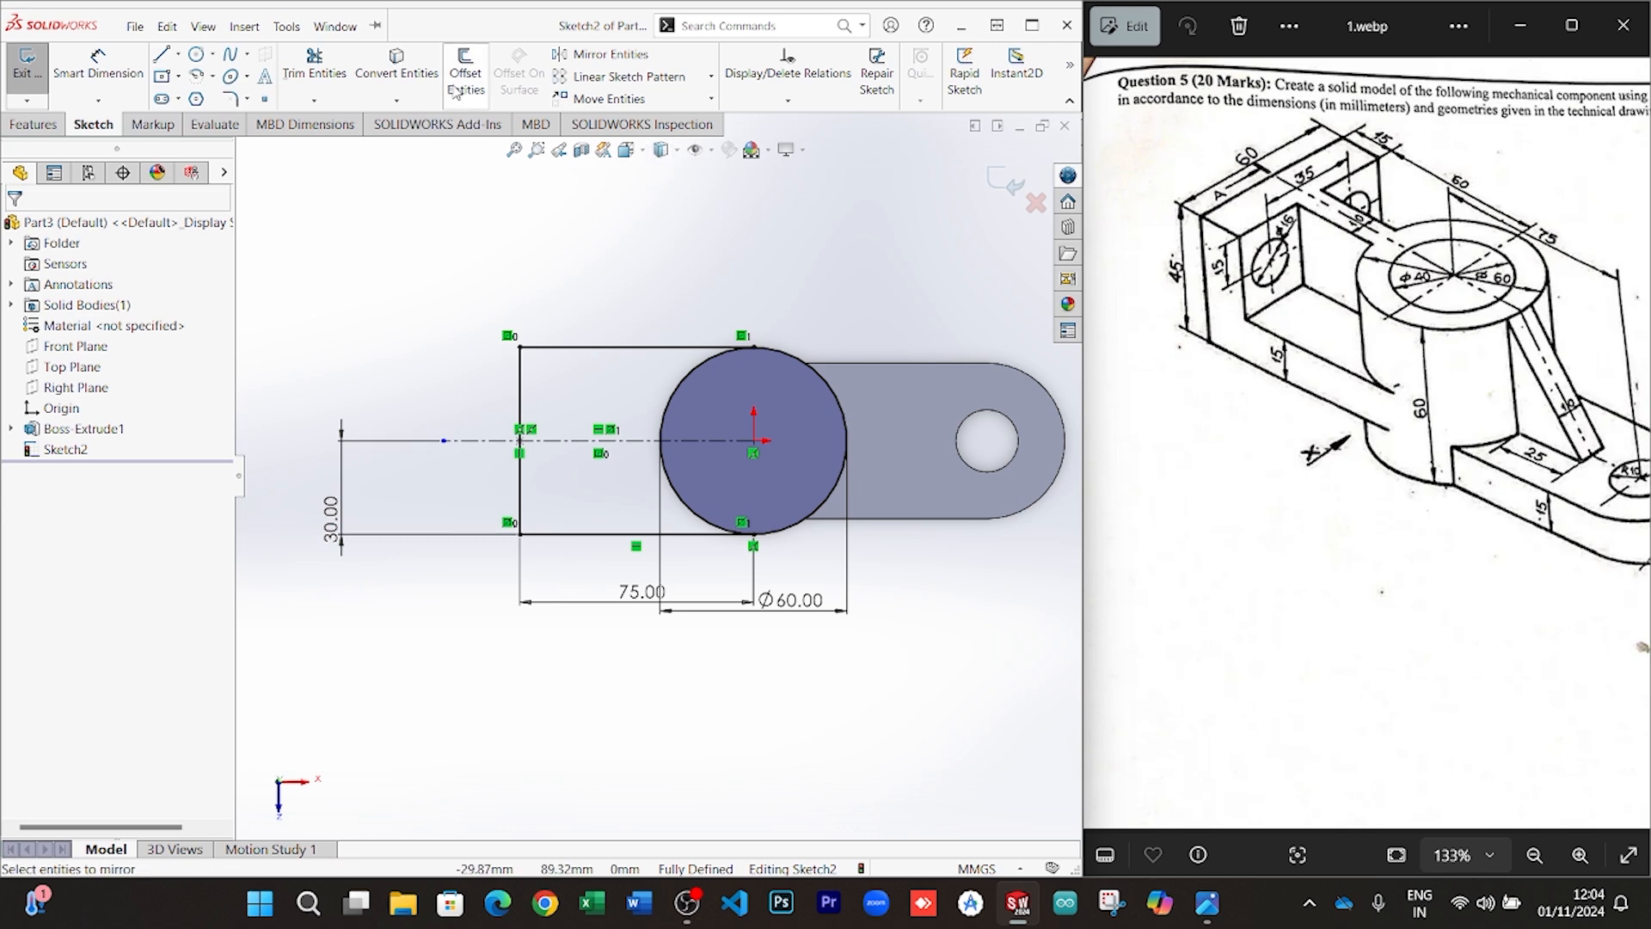
Trim away the two circle arcs inside the arm so the profile becomes one closed outline with a rounded end
left_click(315, 62)
left_click(672, 396)
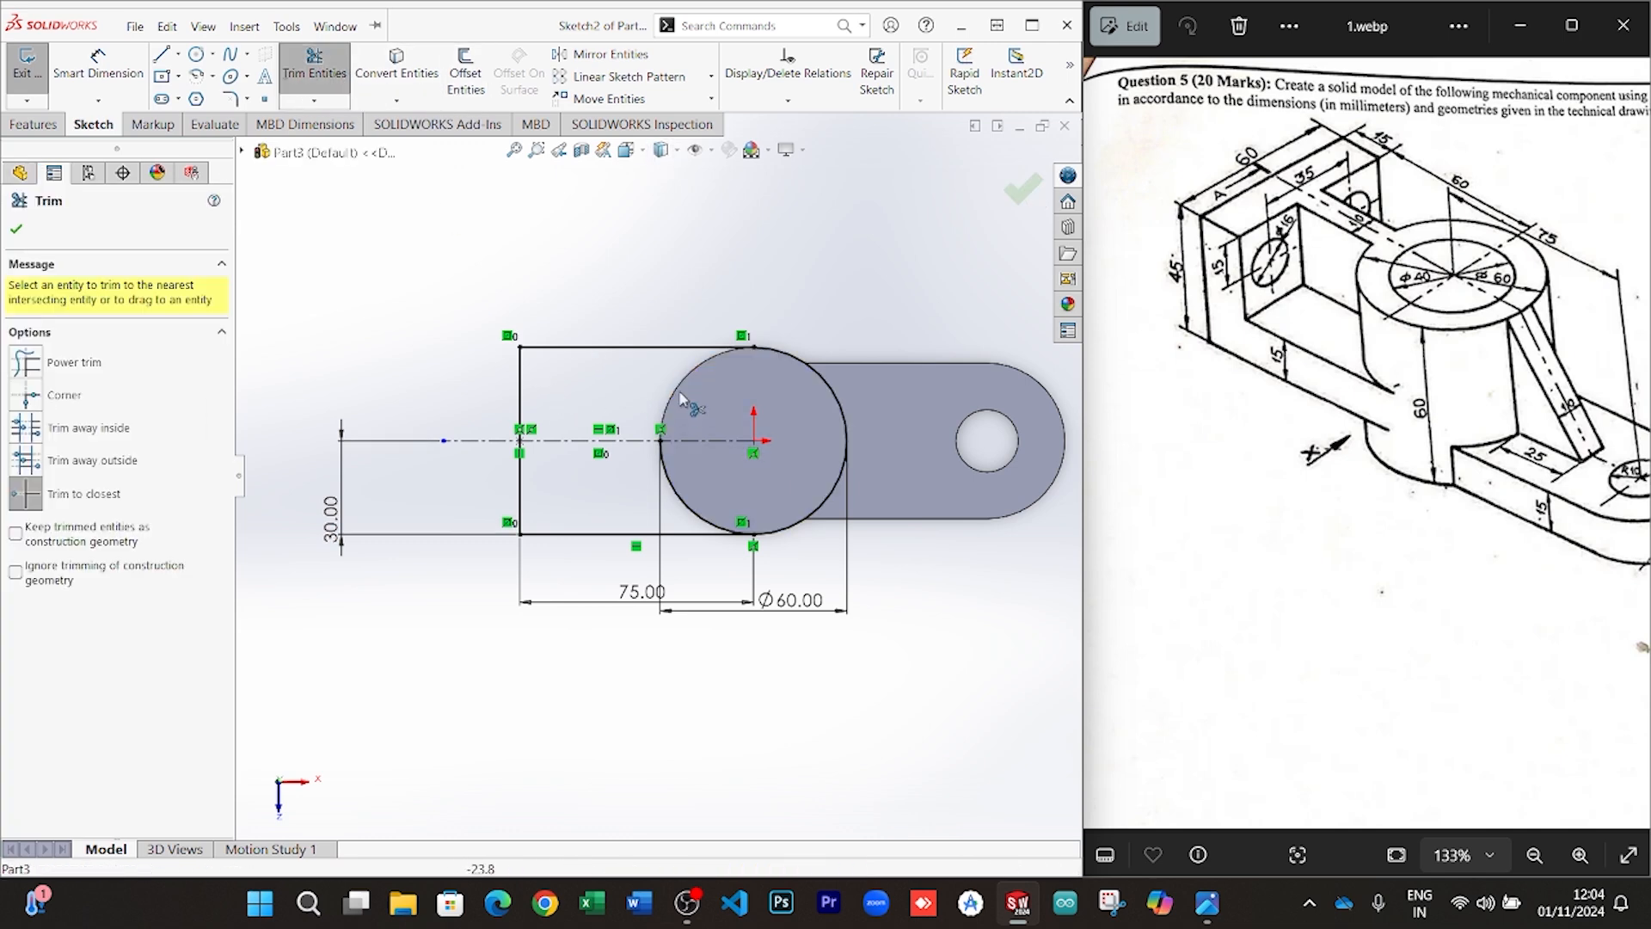
left_click(678, 493)
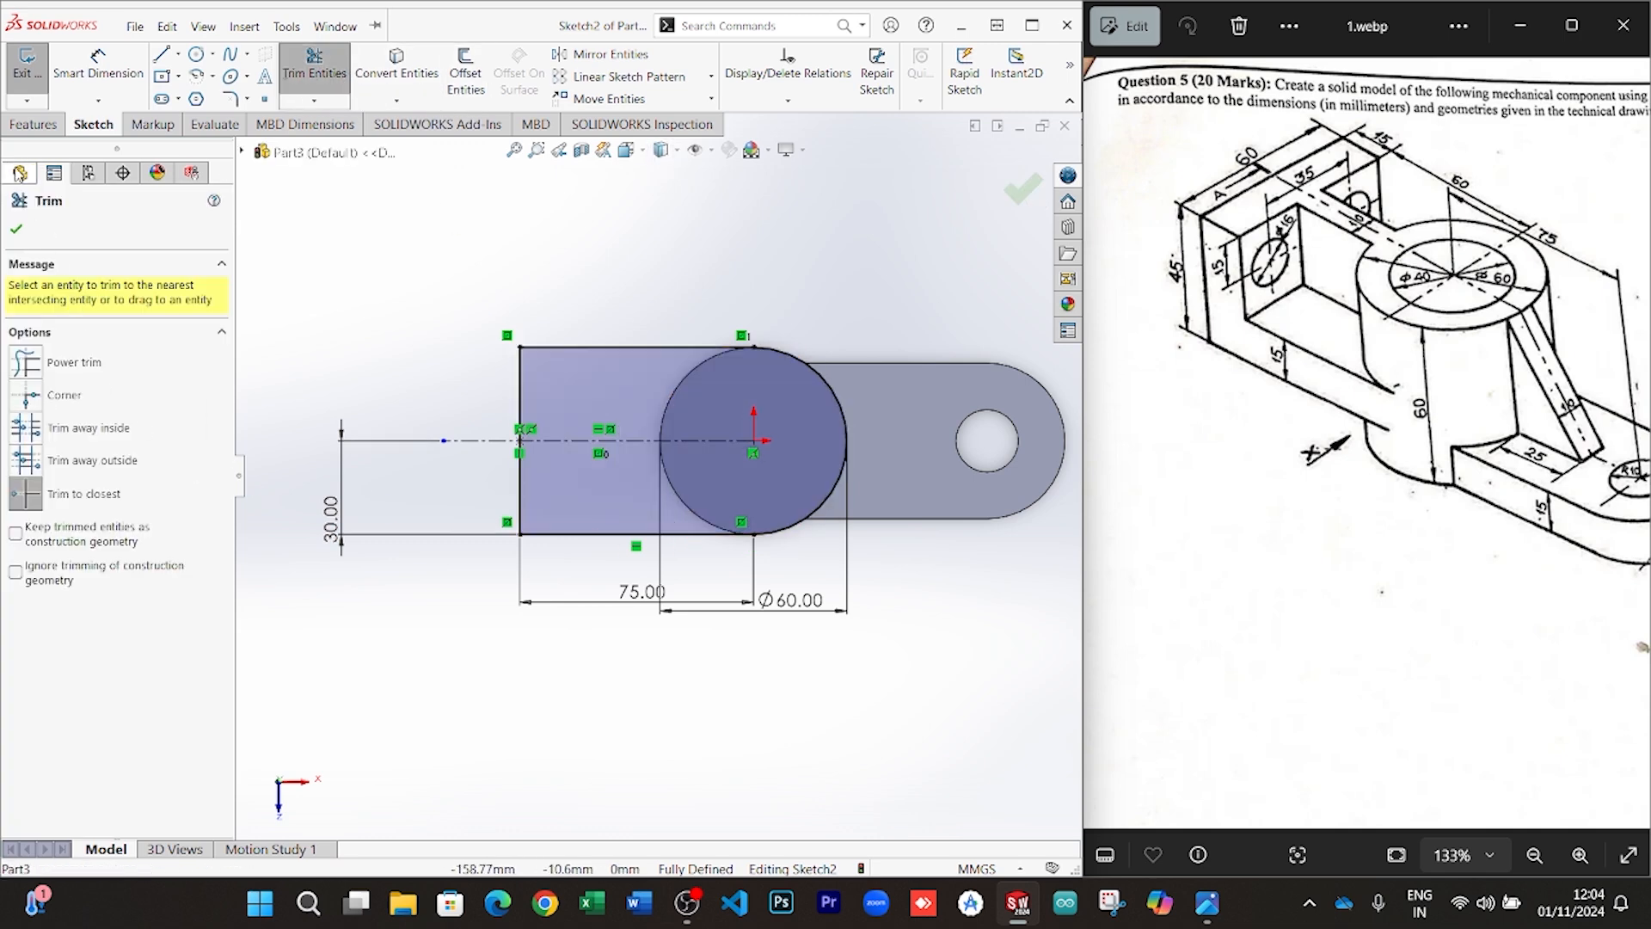
left_click(24, 232)
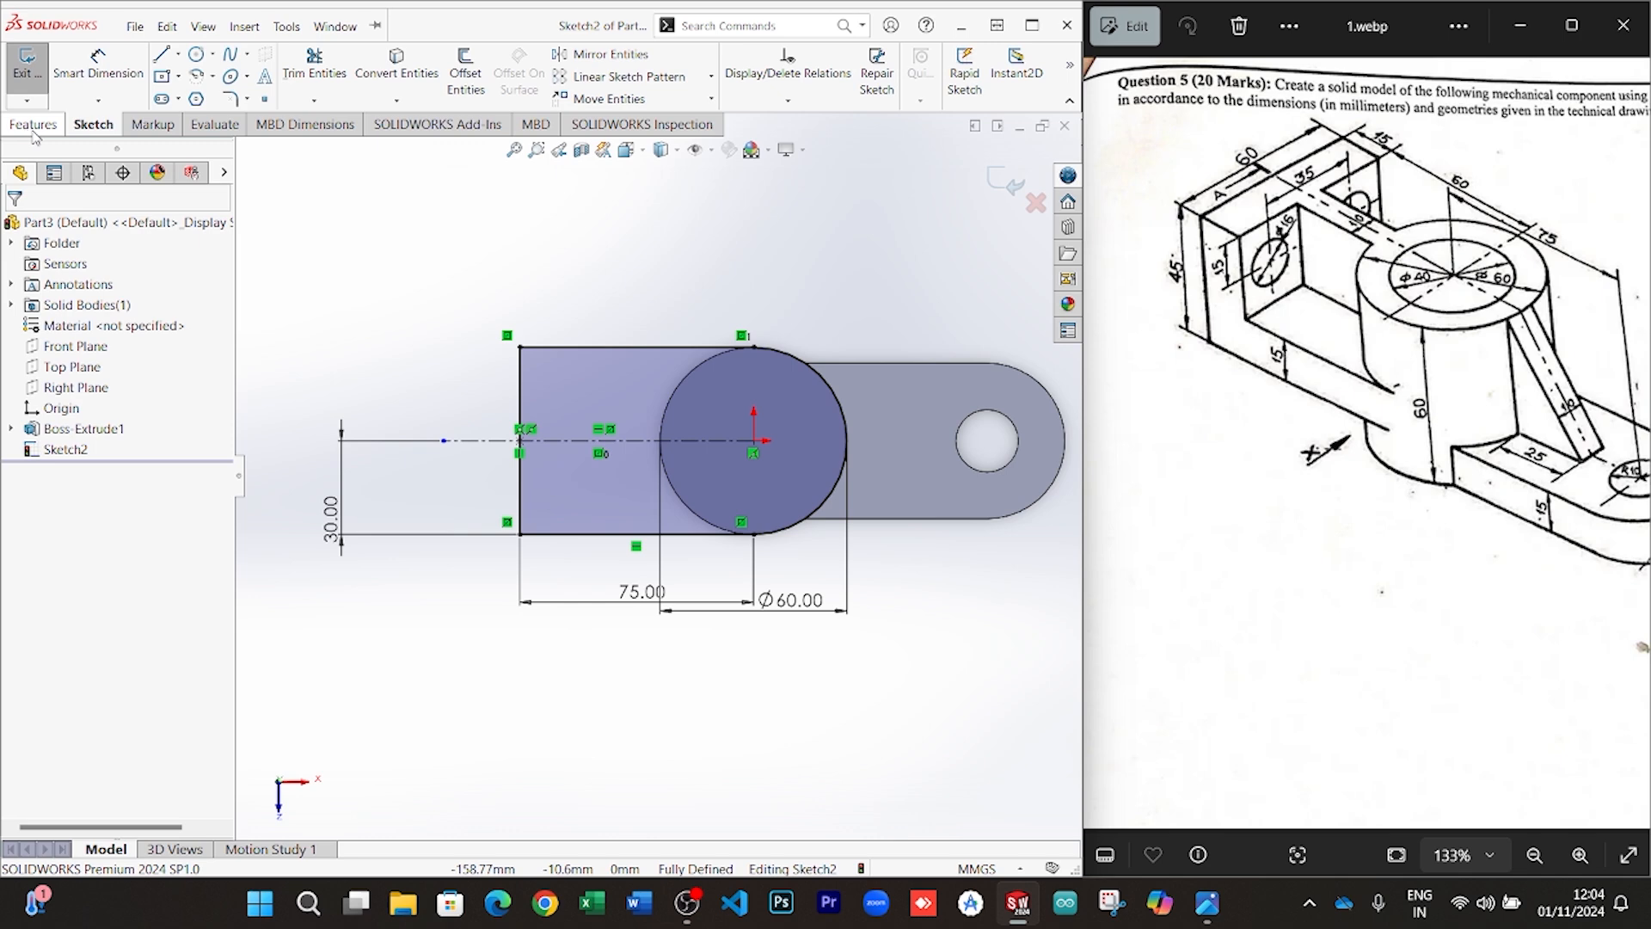
Extrude the arm profile 15 mm upward as a blind boss merged with the base arm
left_click(33, 129)
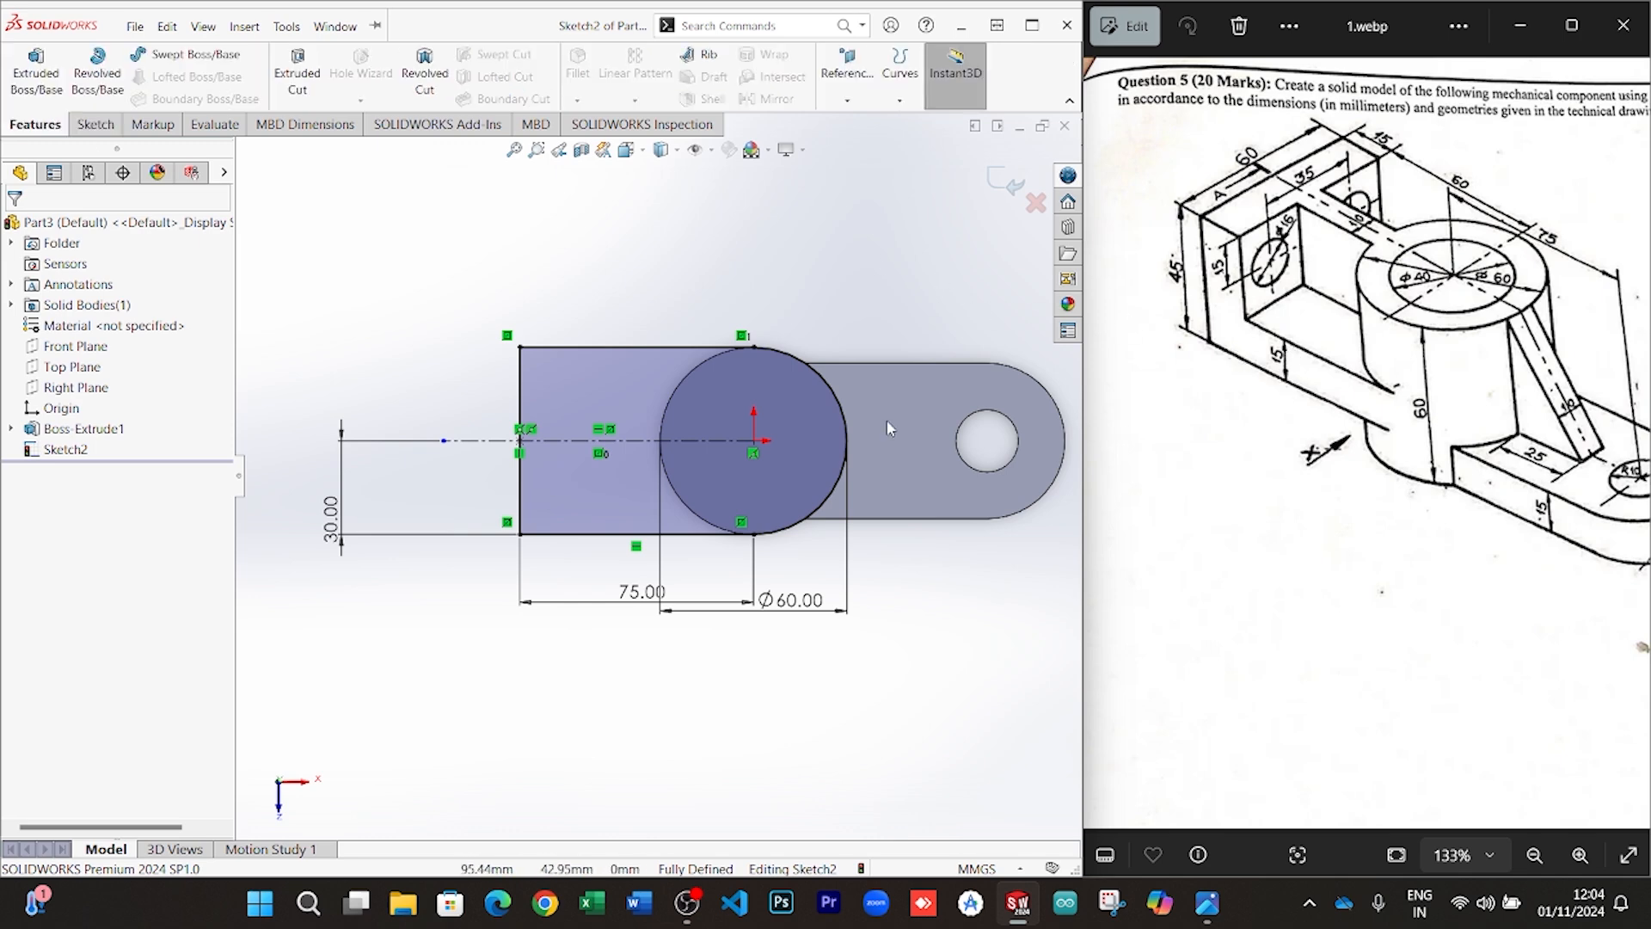
left_click(47, 82)
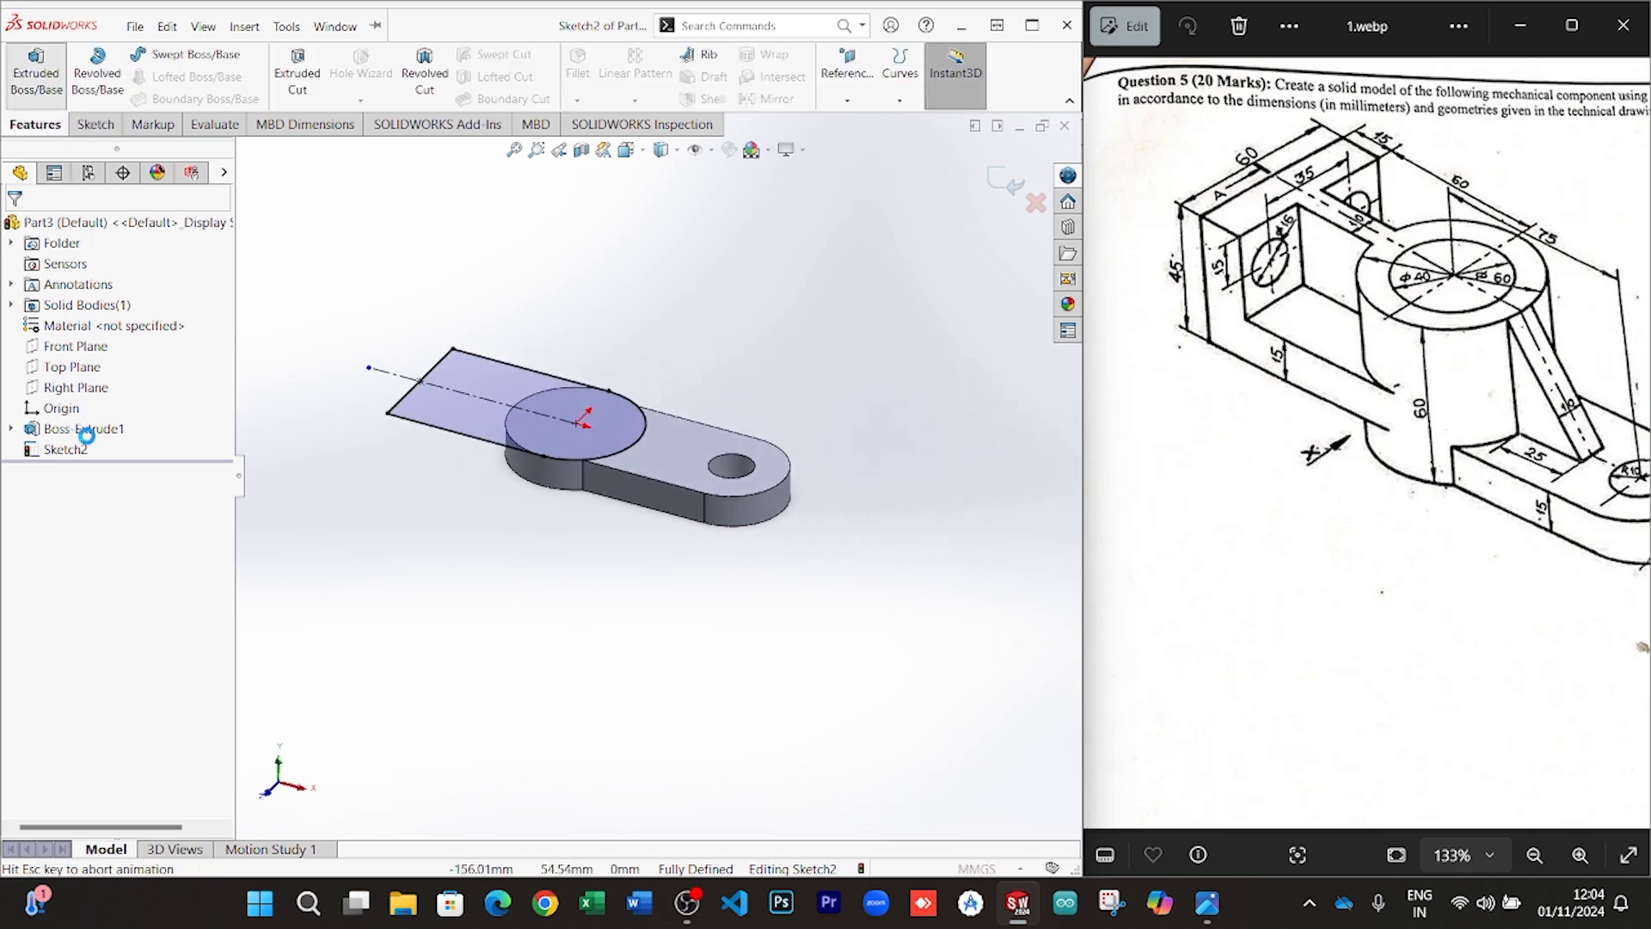
left_click(18, 228)
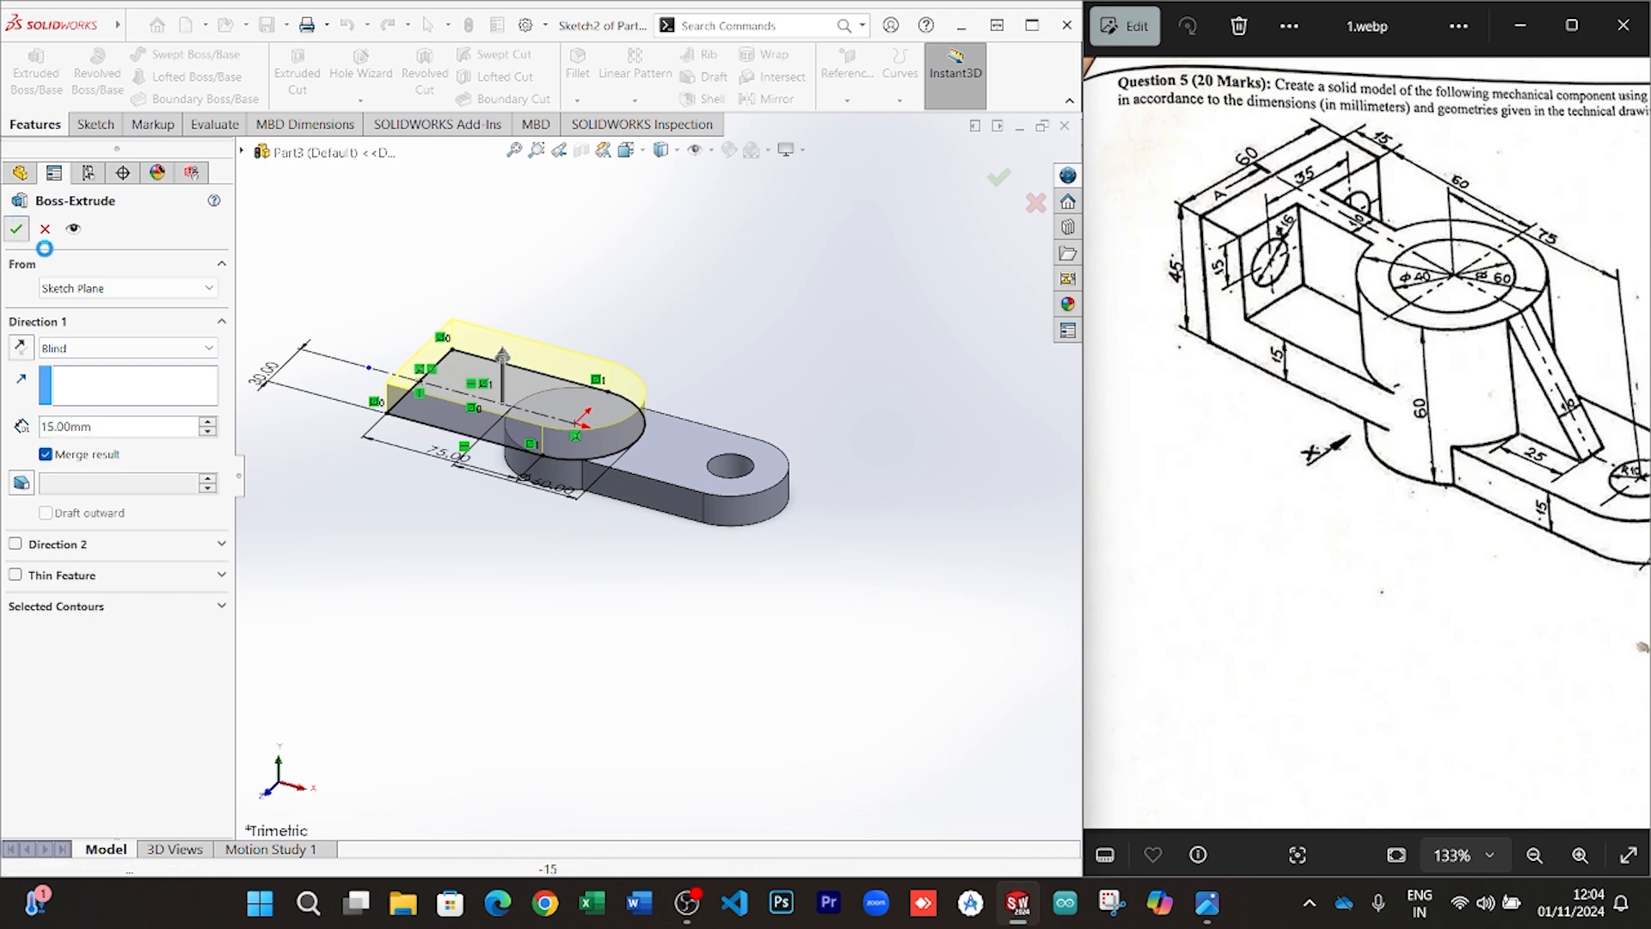
scroll(671, 594, "up", 2)
scroll(626, 477, "down", 4)
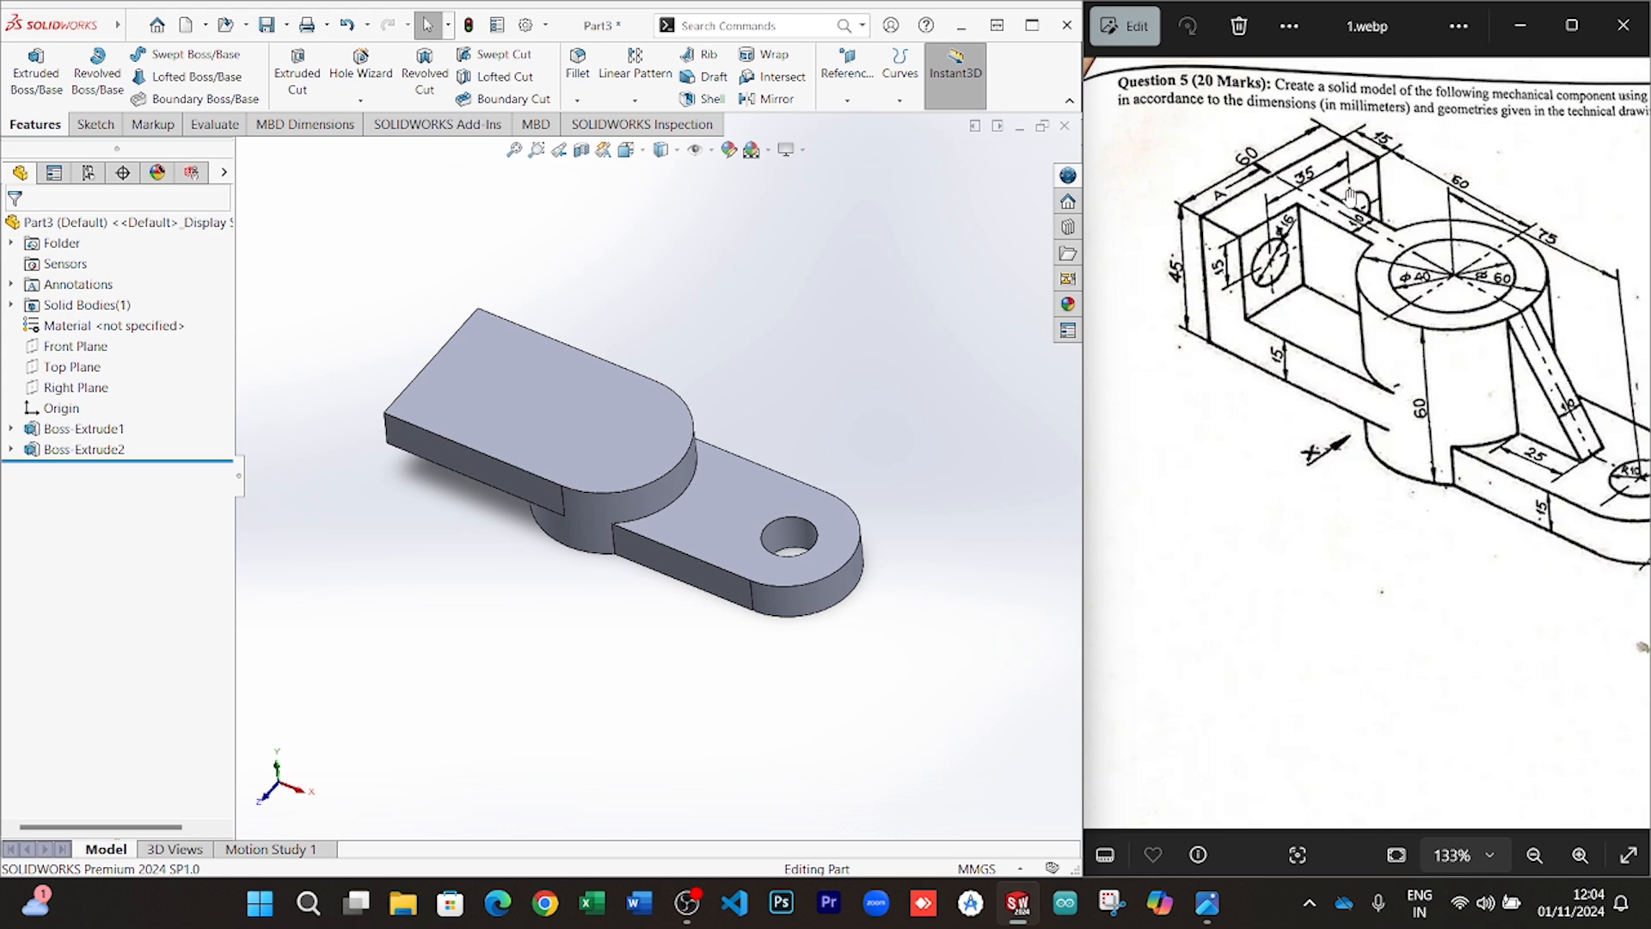
Start a sketch on the new arm's upper face and draw a circle centered on the origin, dimensioned to 60 mm diameter
right_click(644, 414)
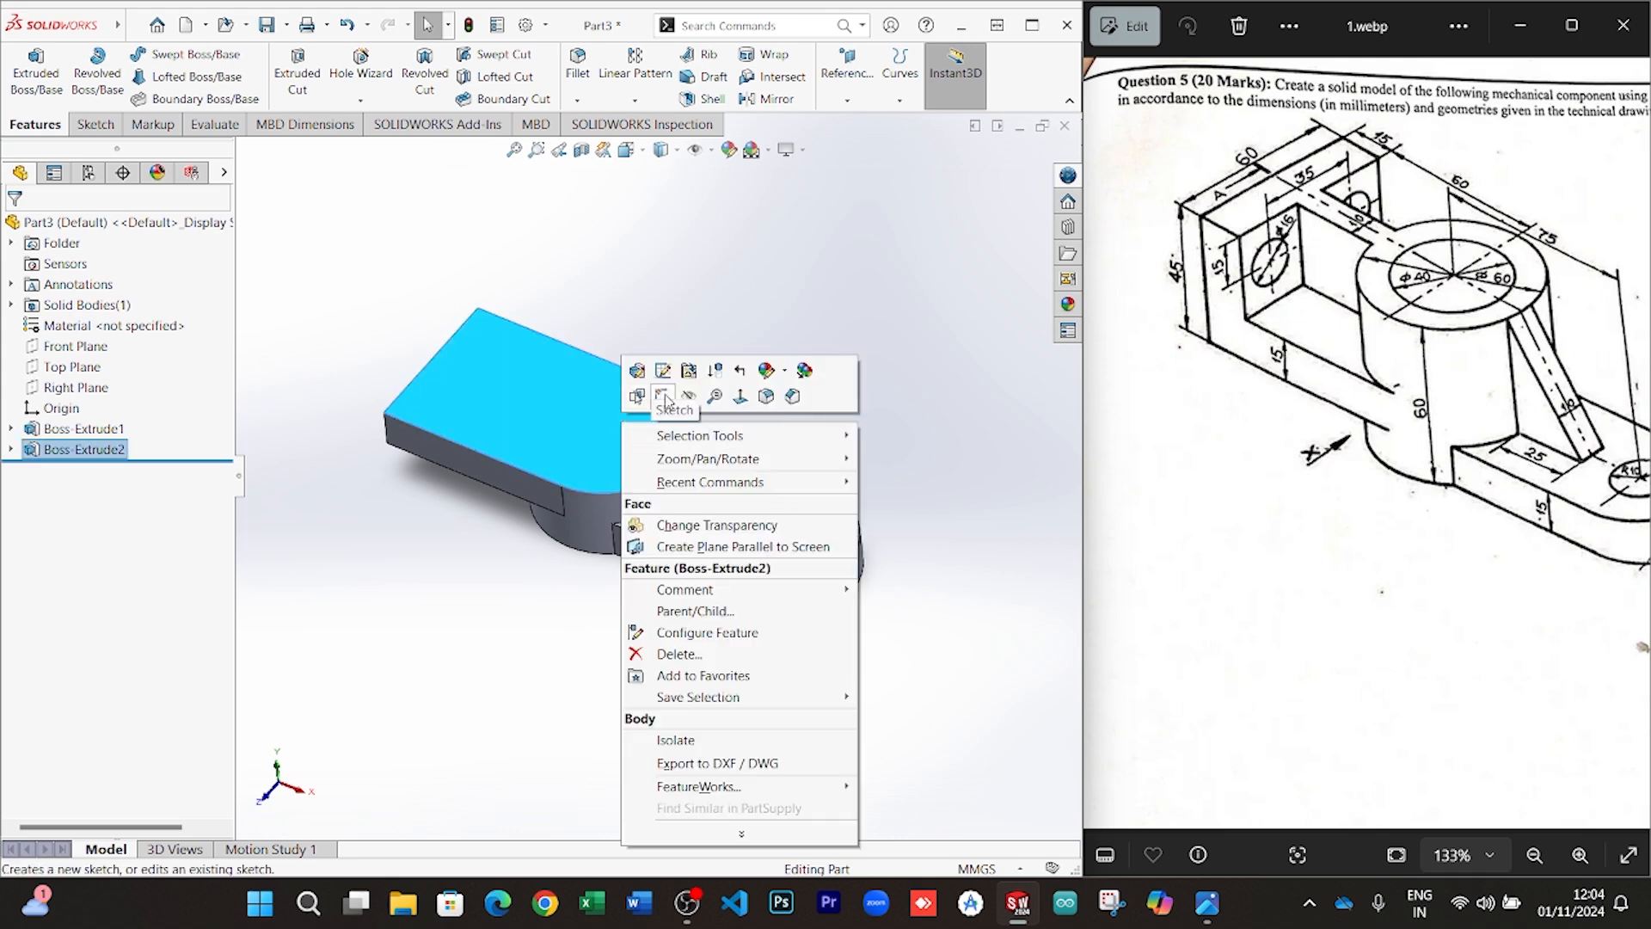
left_click(635, 390)
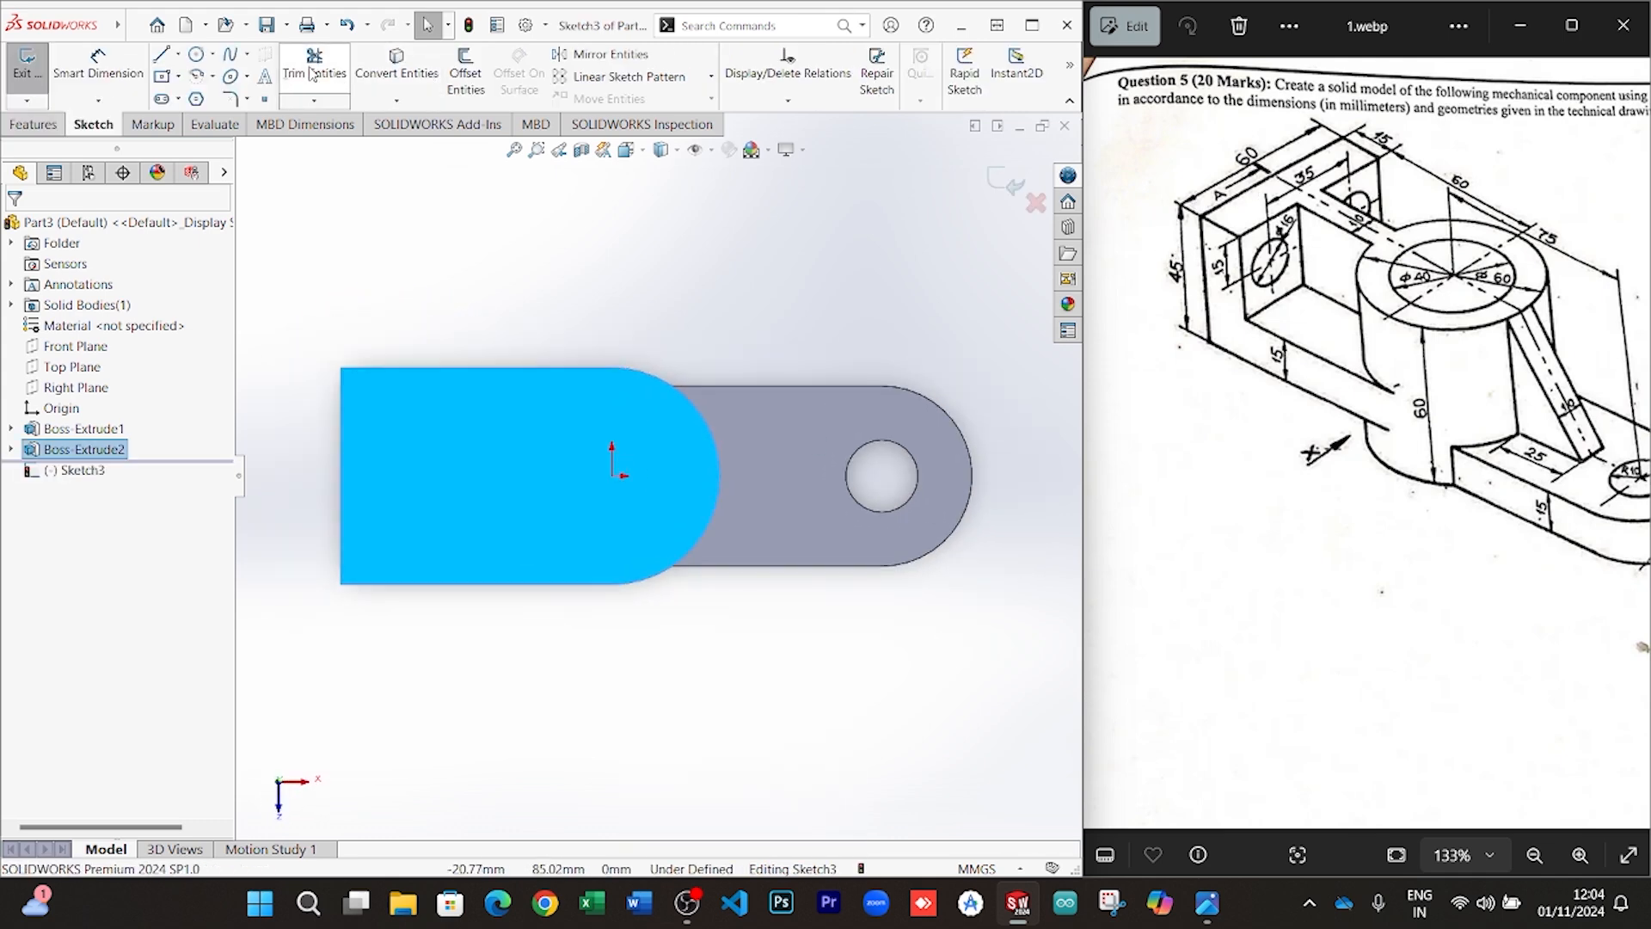
left_click(195, 55)
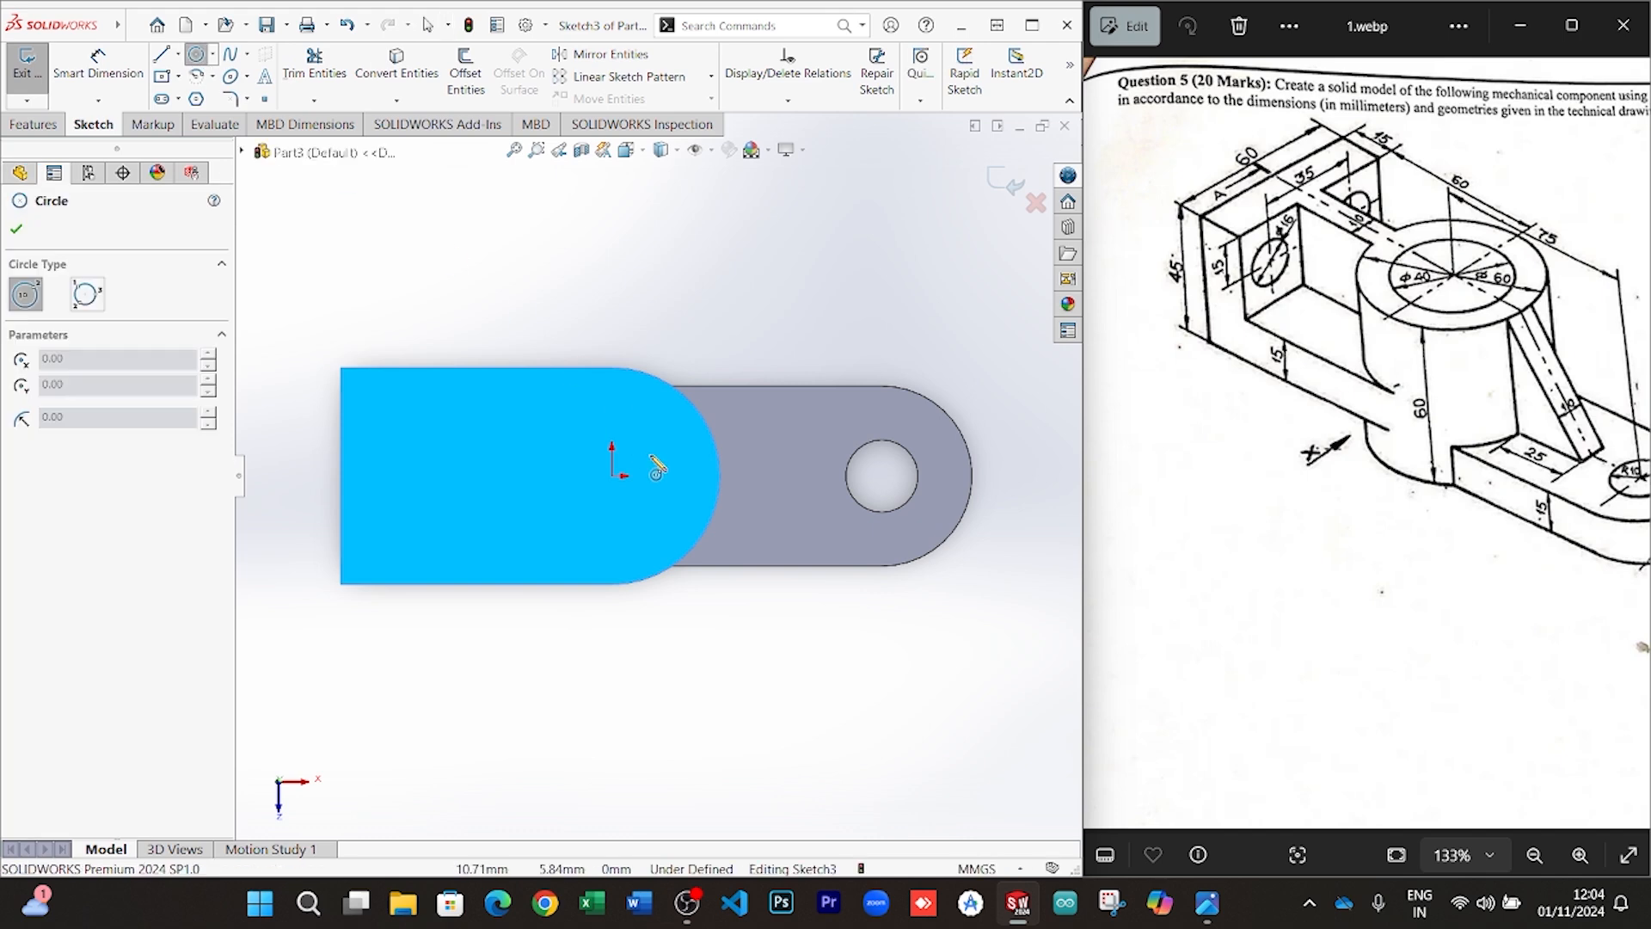
left_click(612, 476)
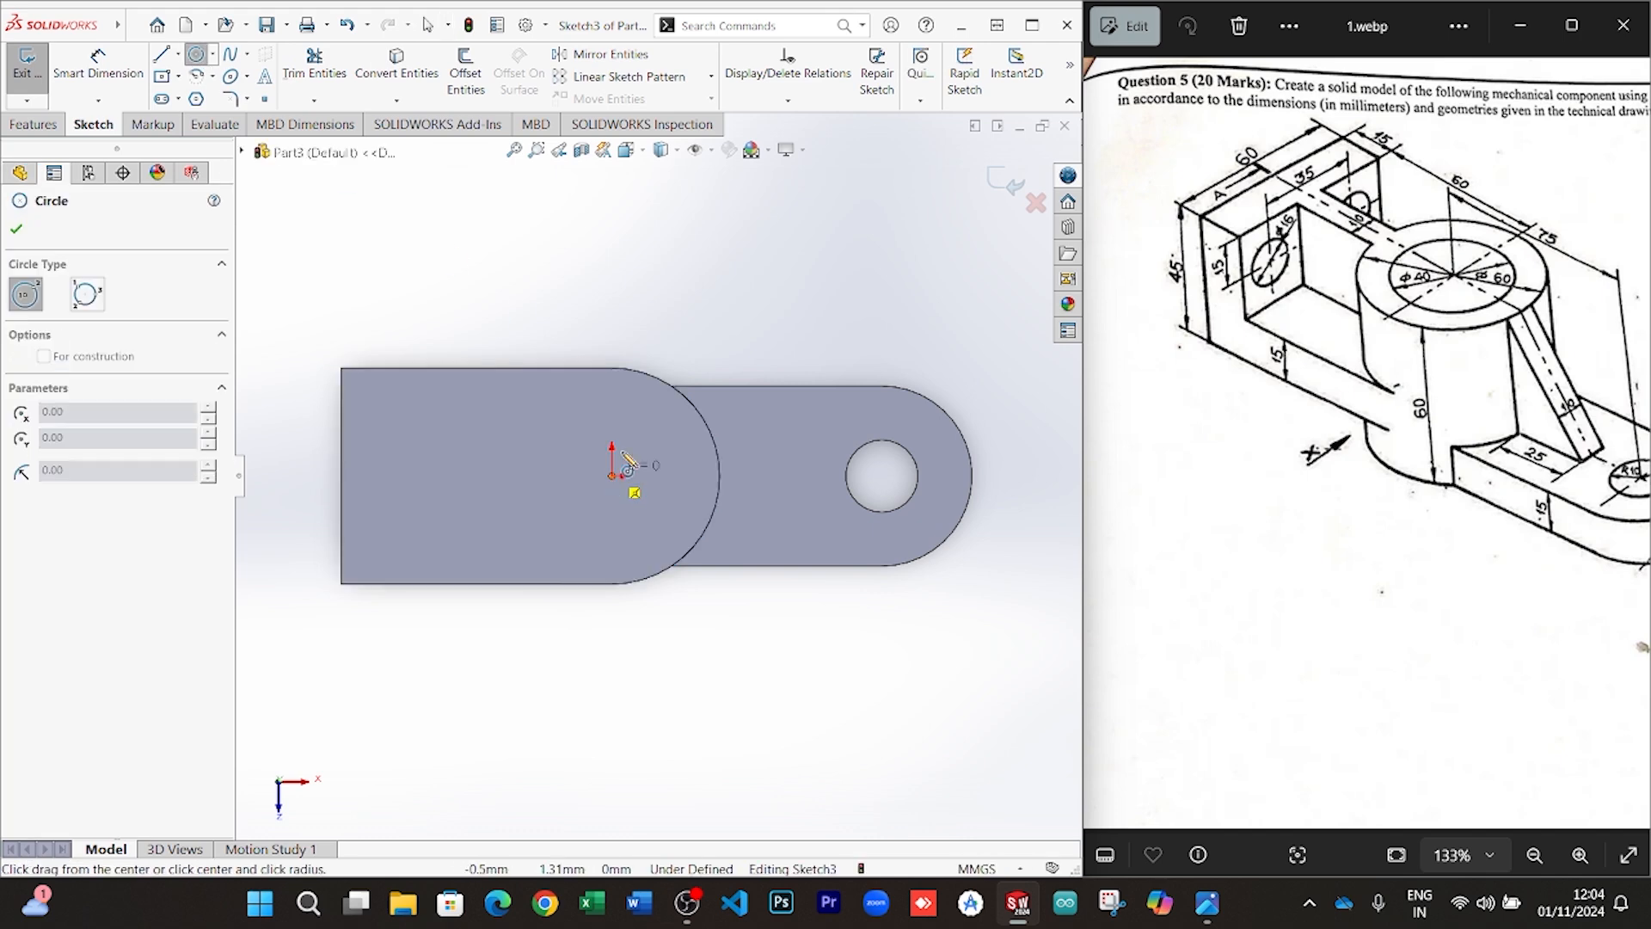
left_click(677, 389)
left_click(97, 64)
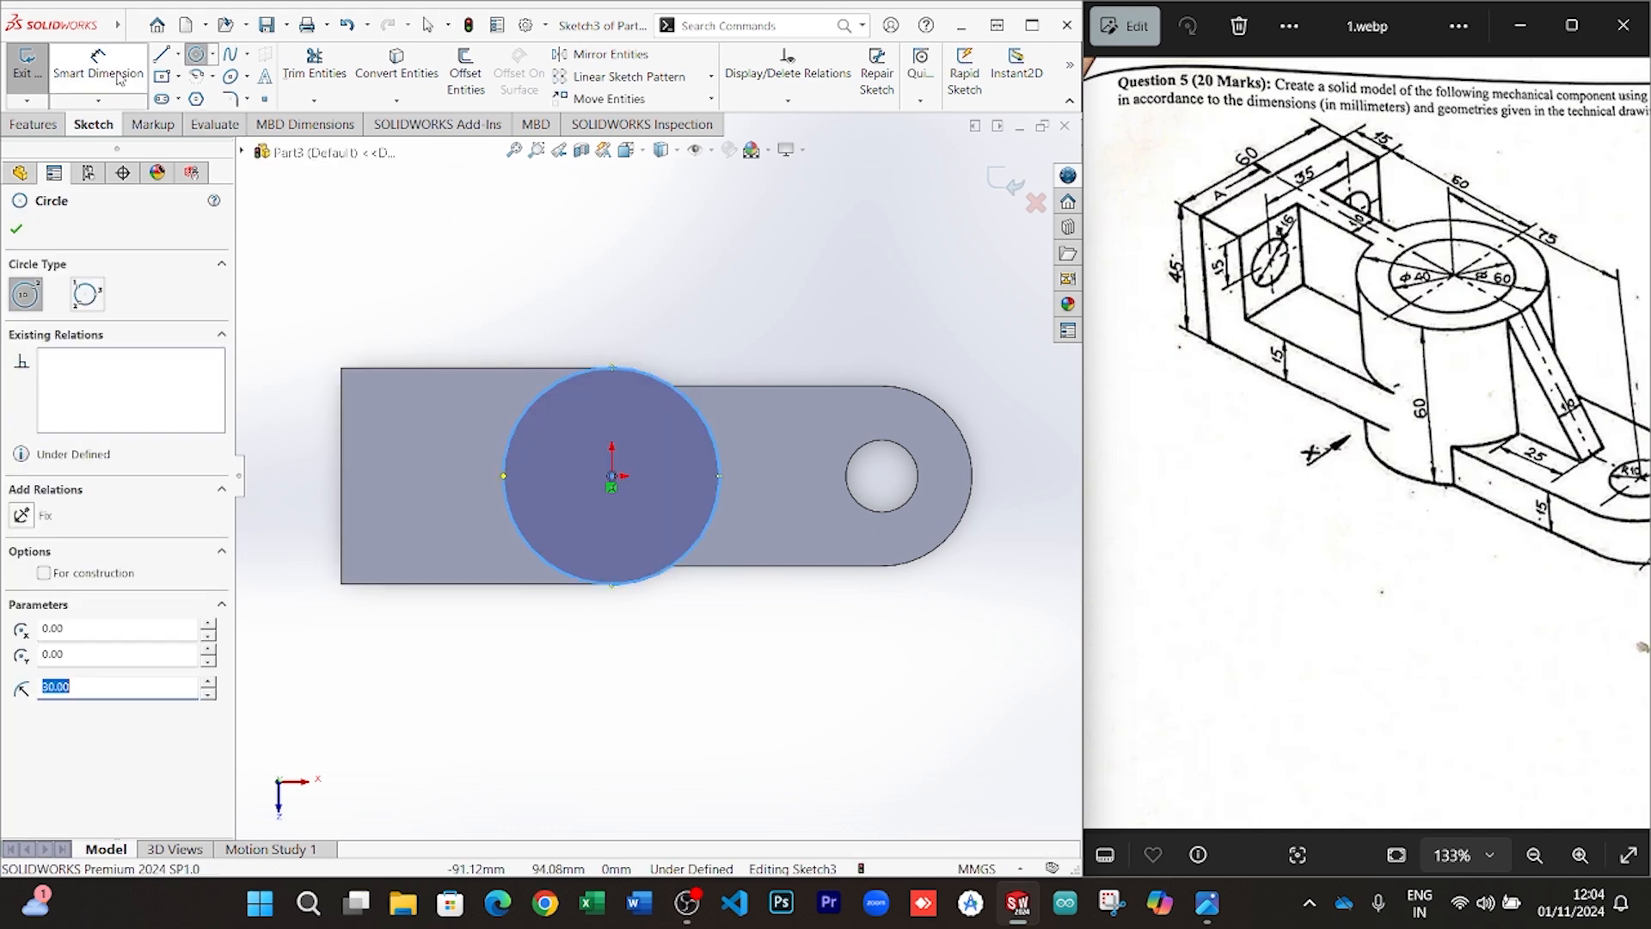
left_click(680, 393)
left_click(729, 320)
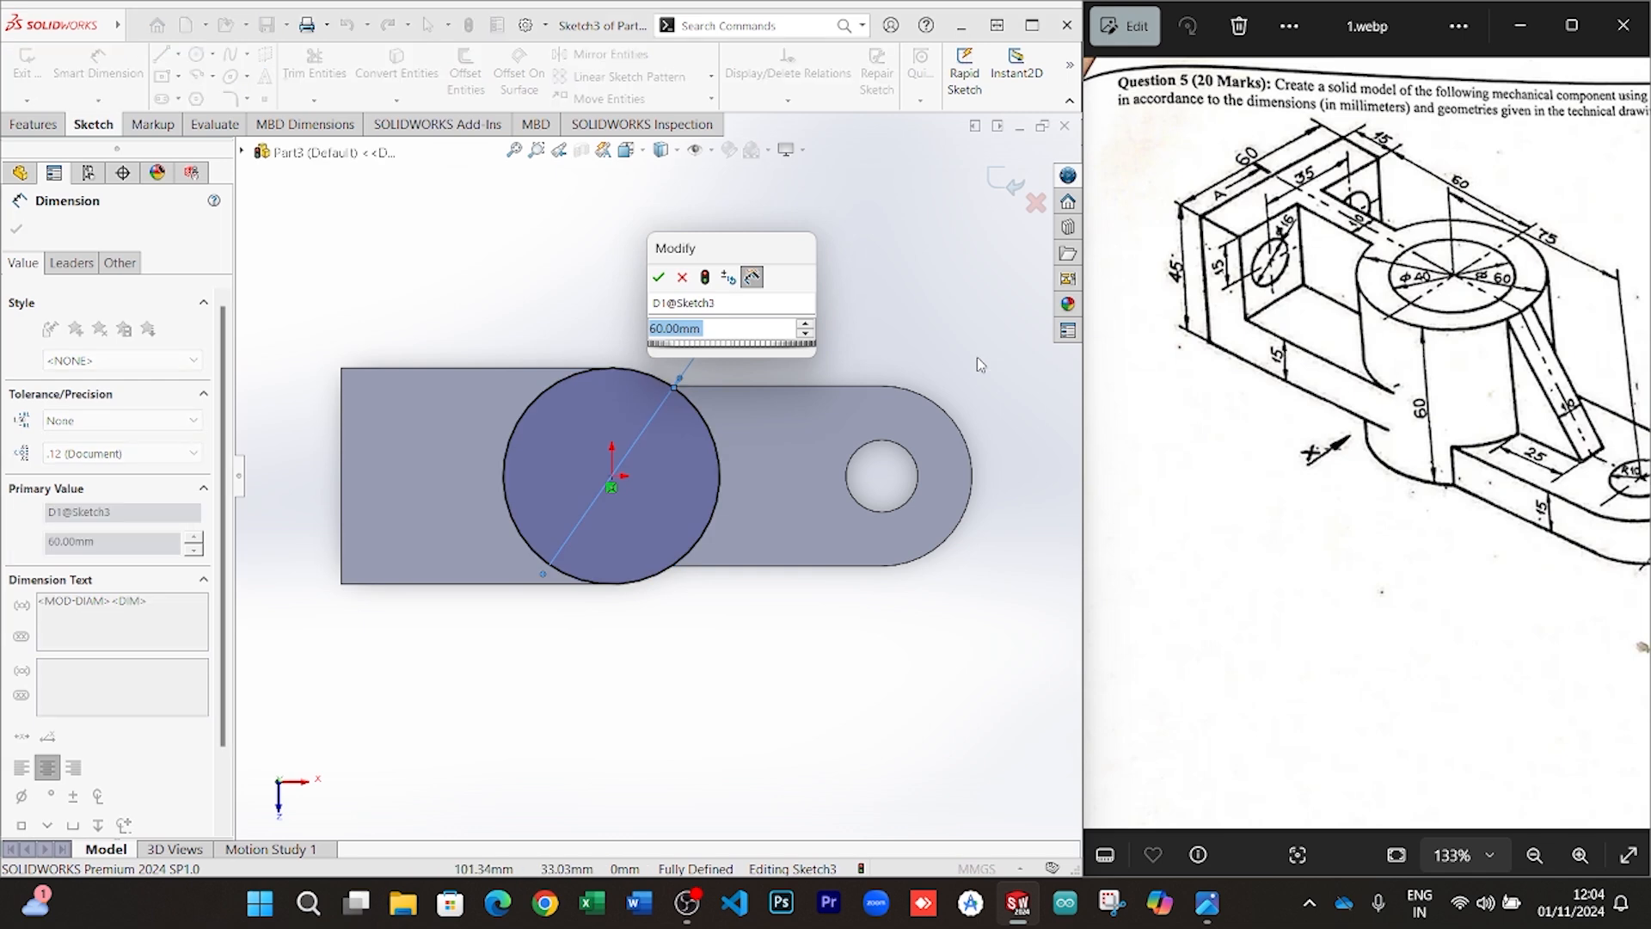
key("Return")
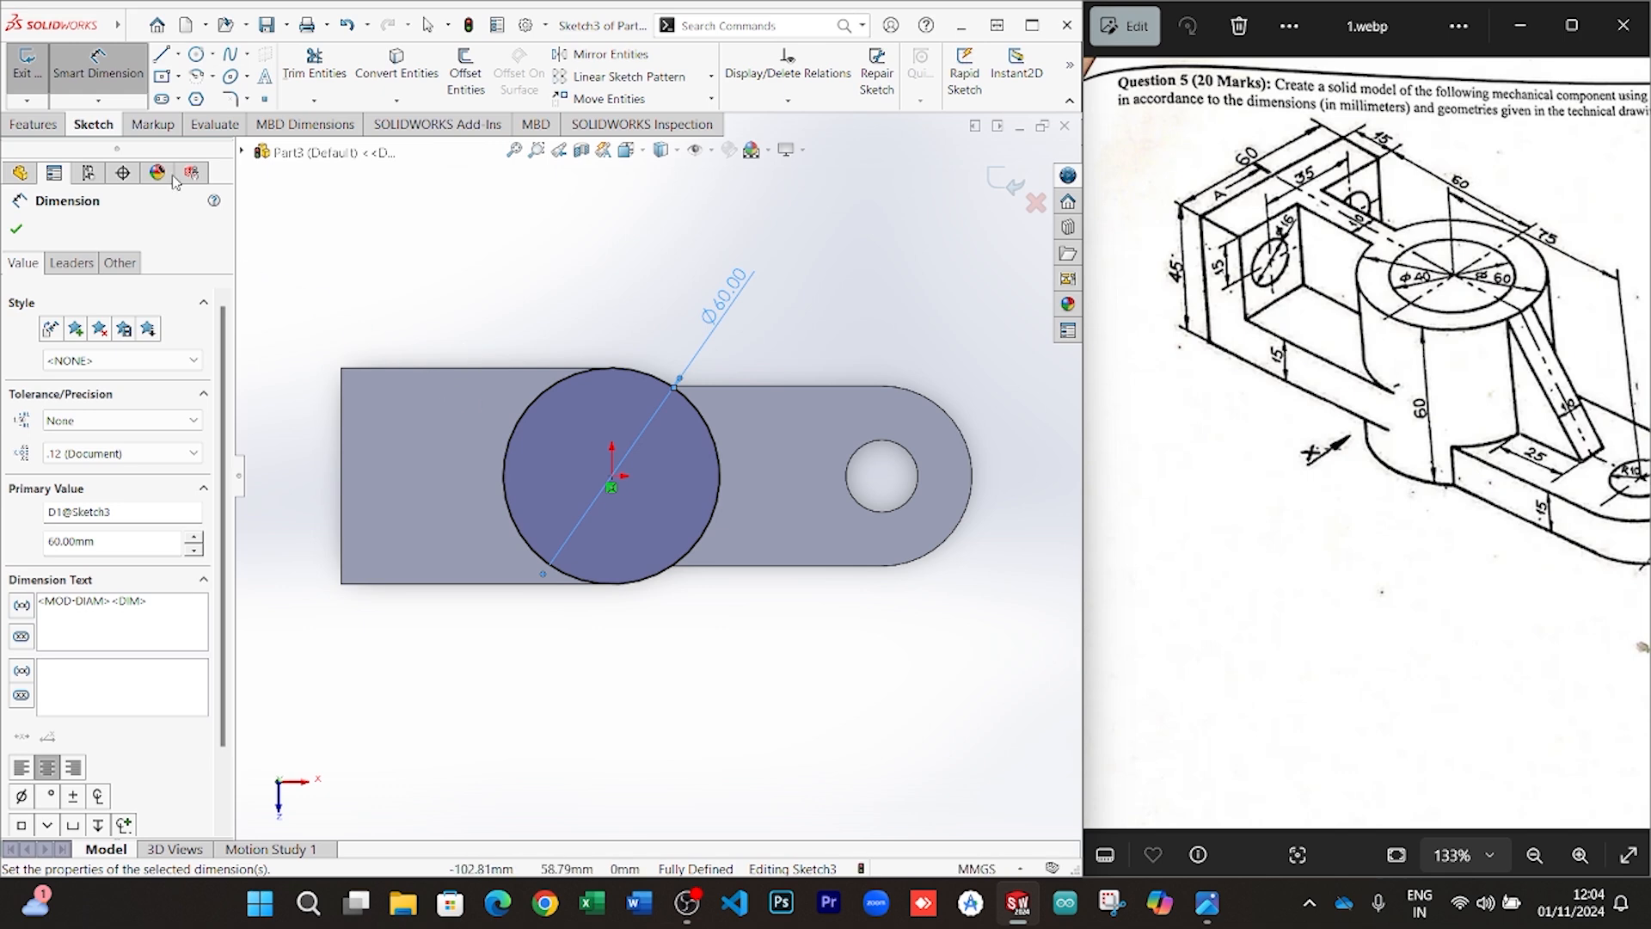
Convert the arm's two long straight edges and its flat end edge into sketch lines
left_click(397, 69)
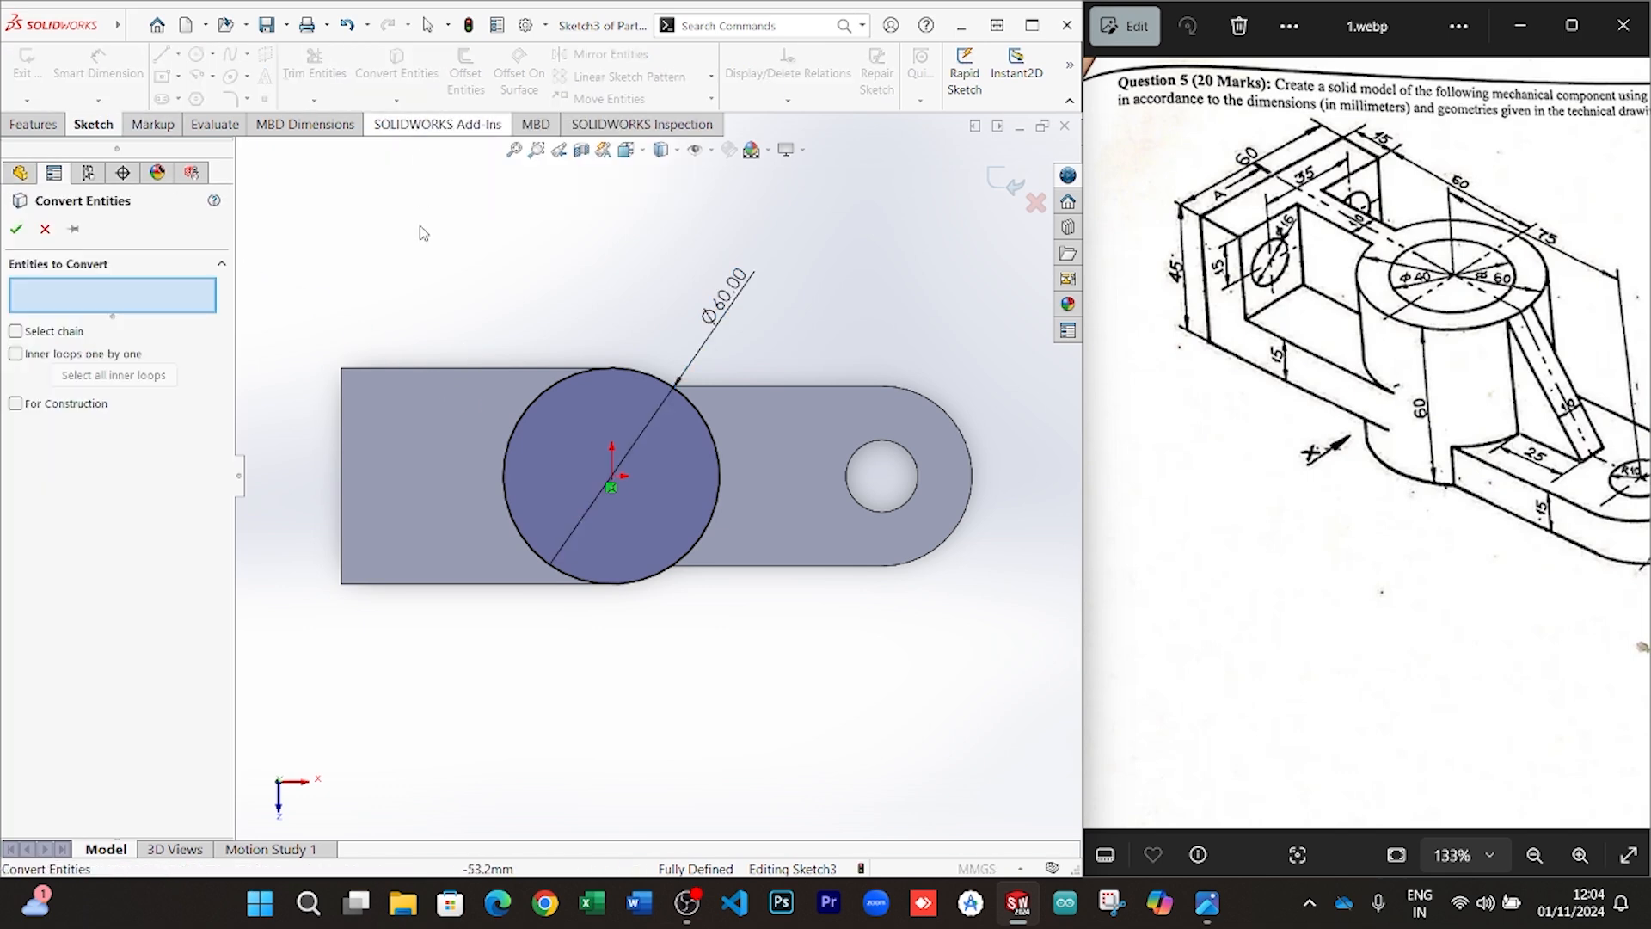
left_click(341, 417)
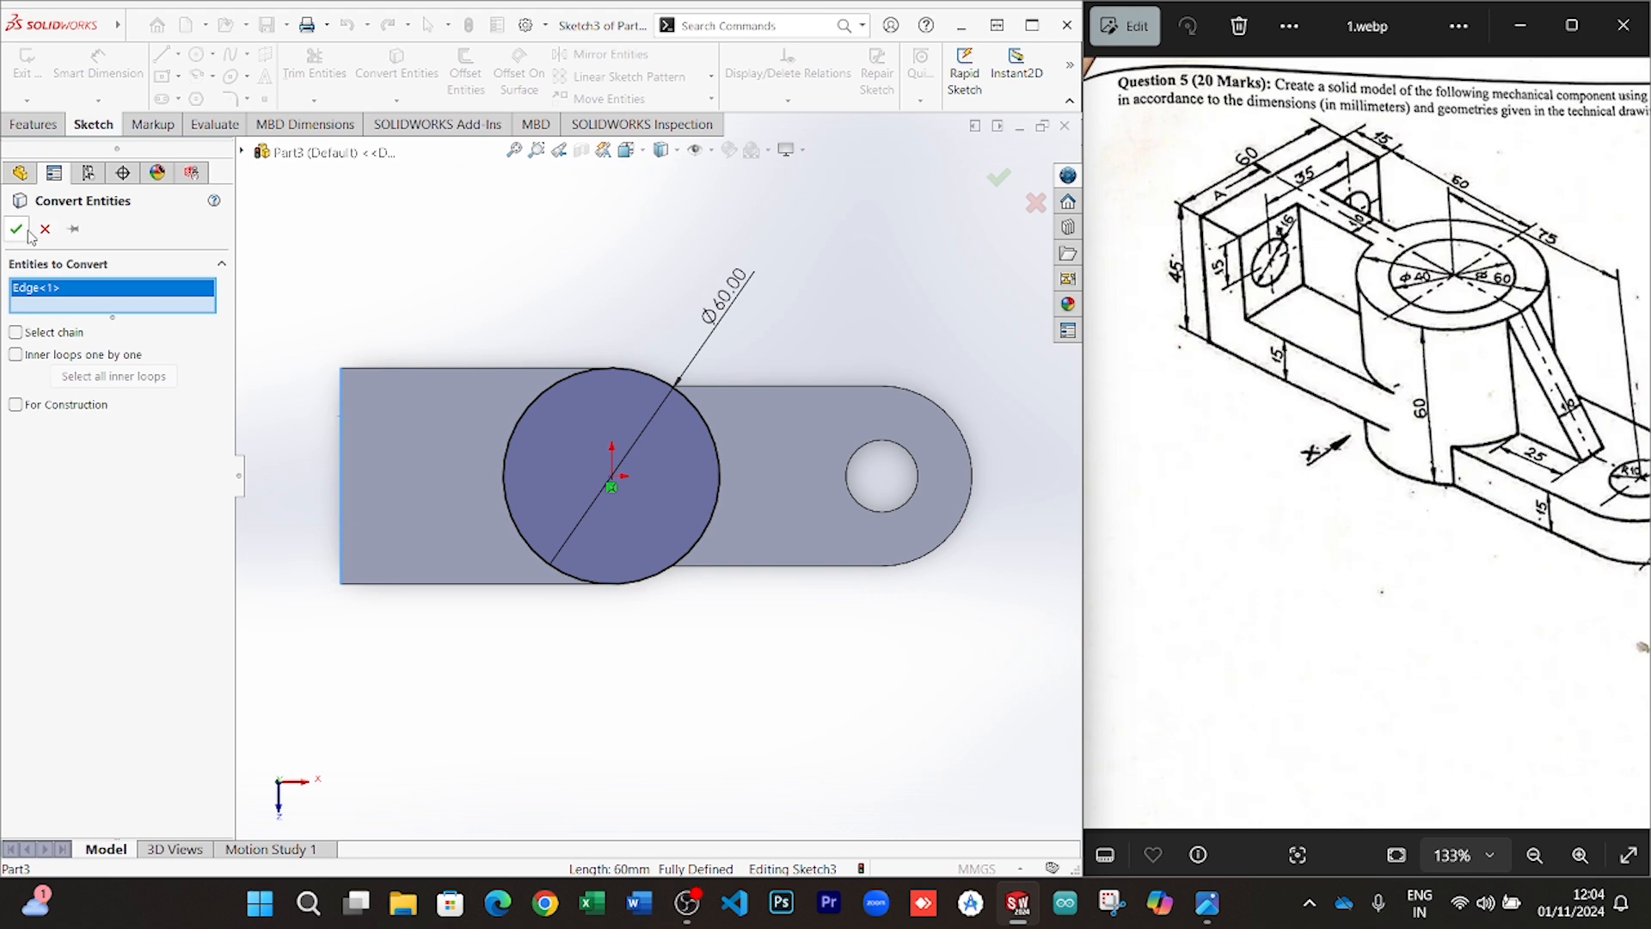
left_click(419, 576)
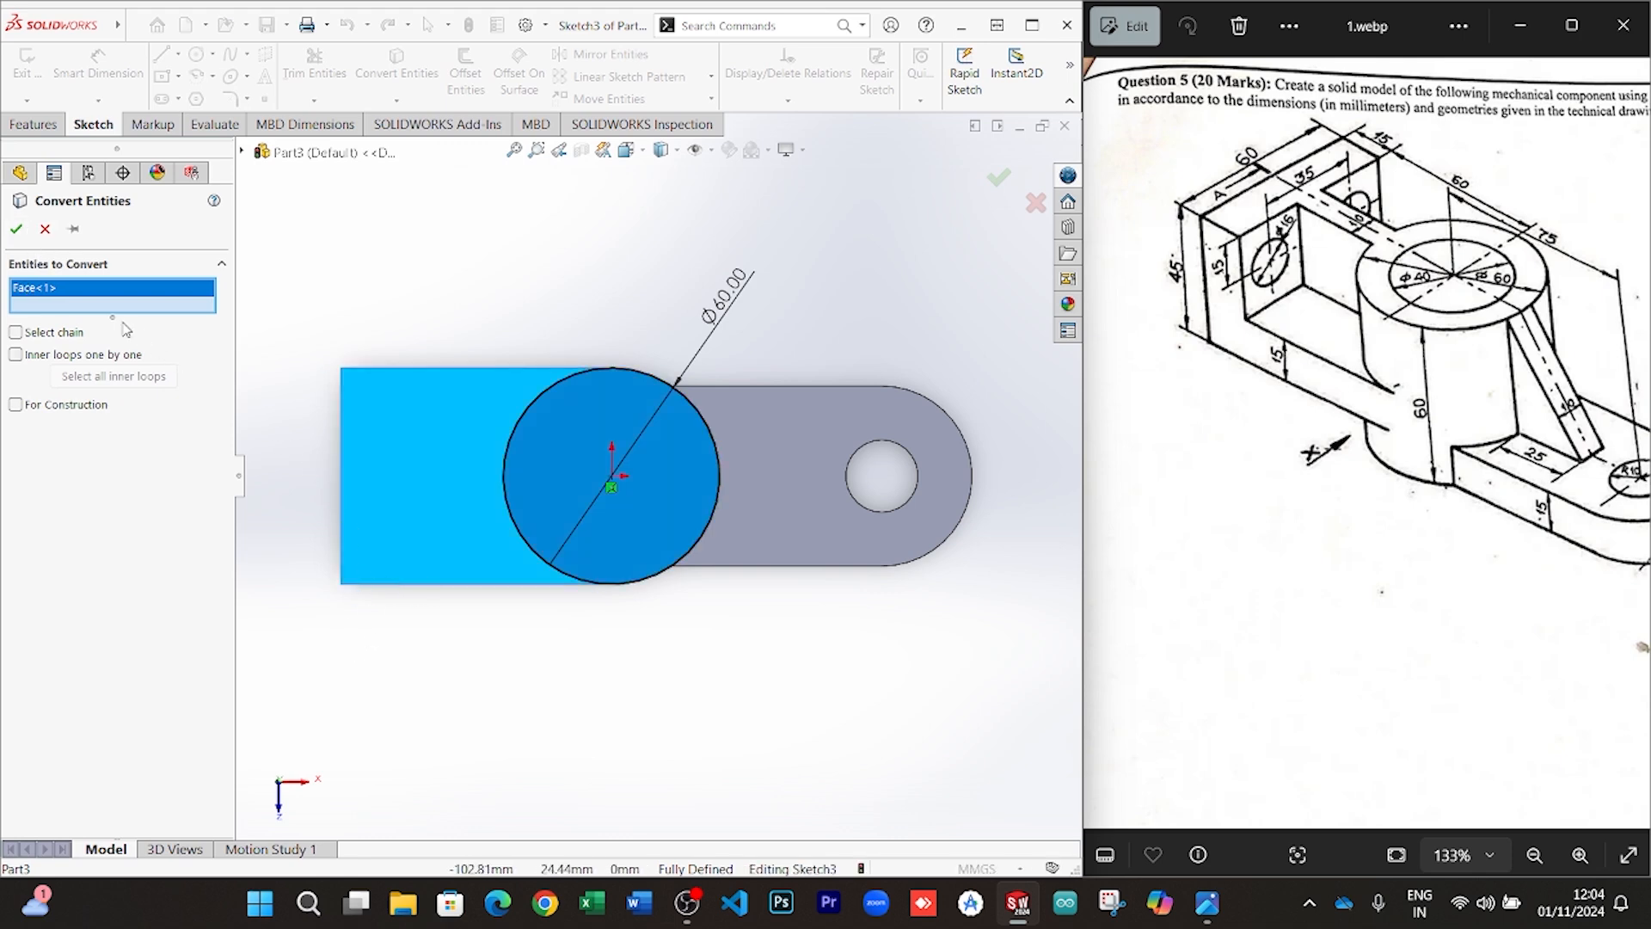
key("Delete")
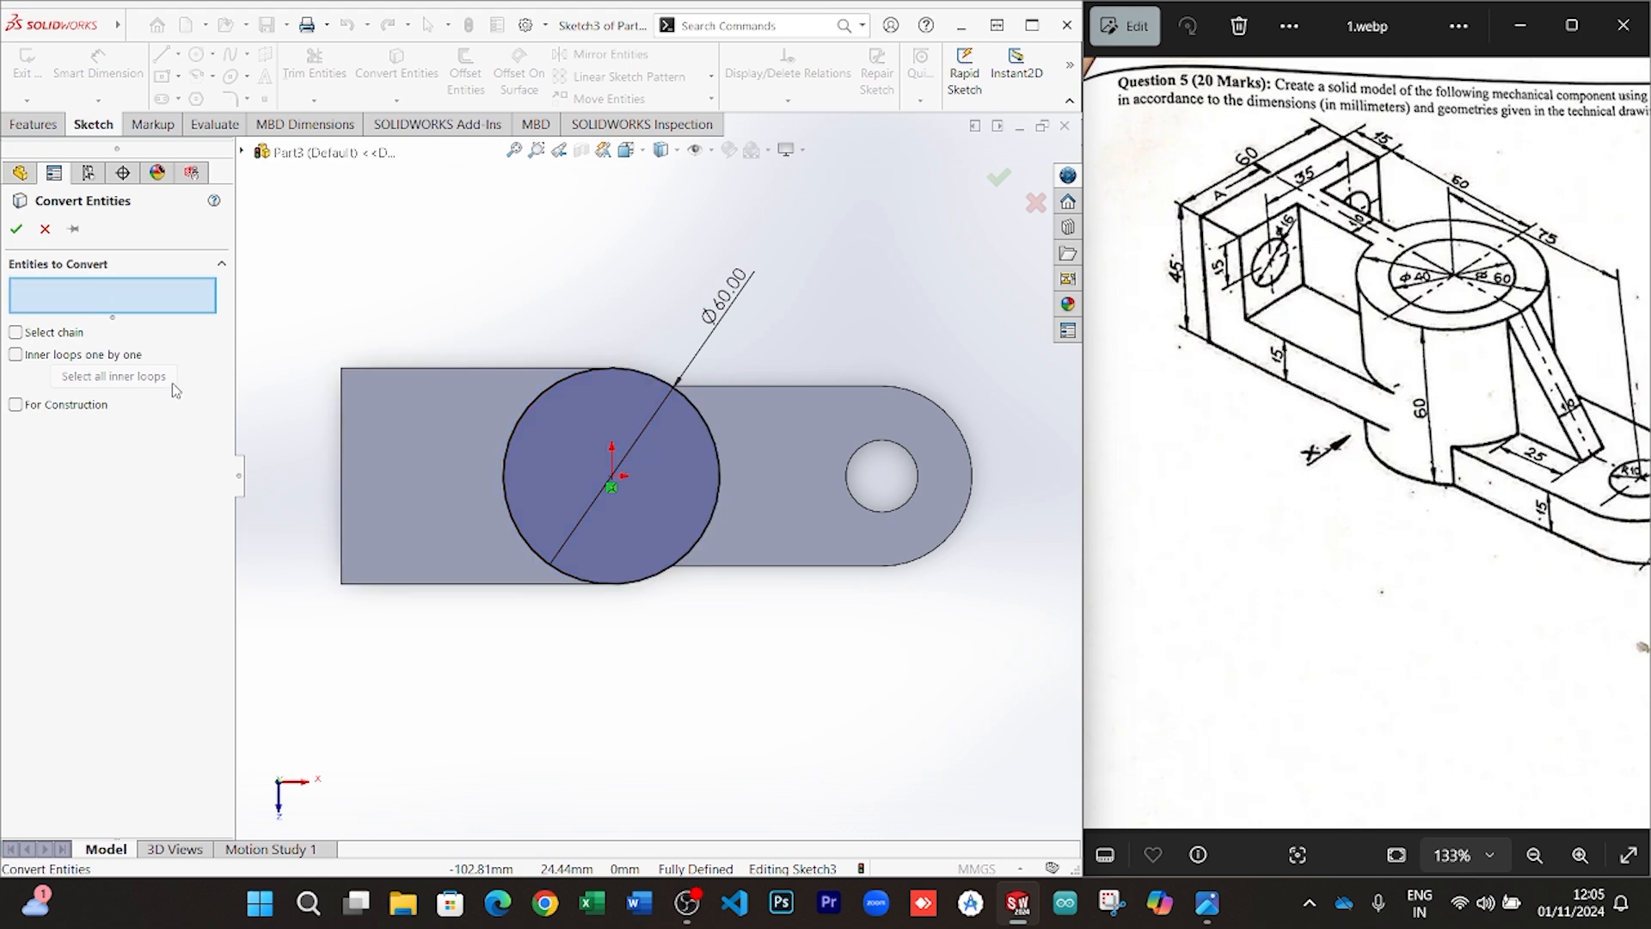
left_click(481, 368)
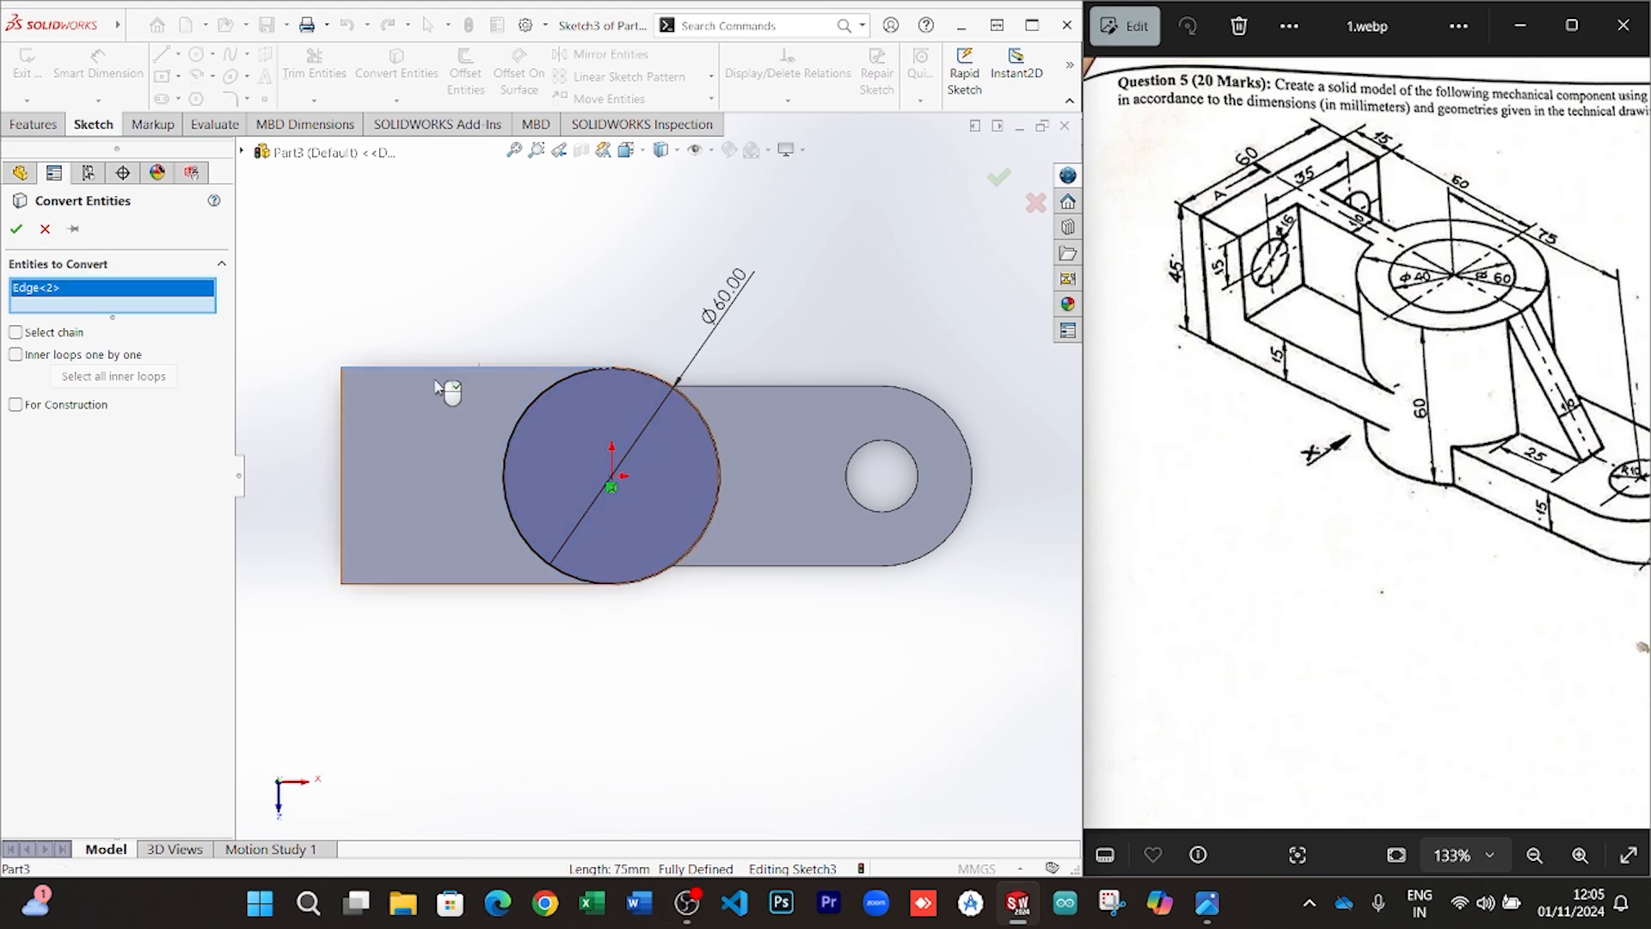
left_click(343, 443)
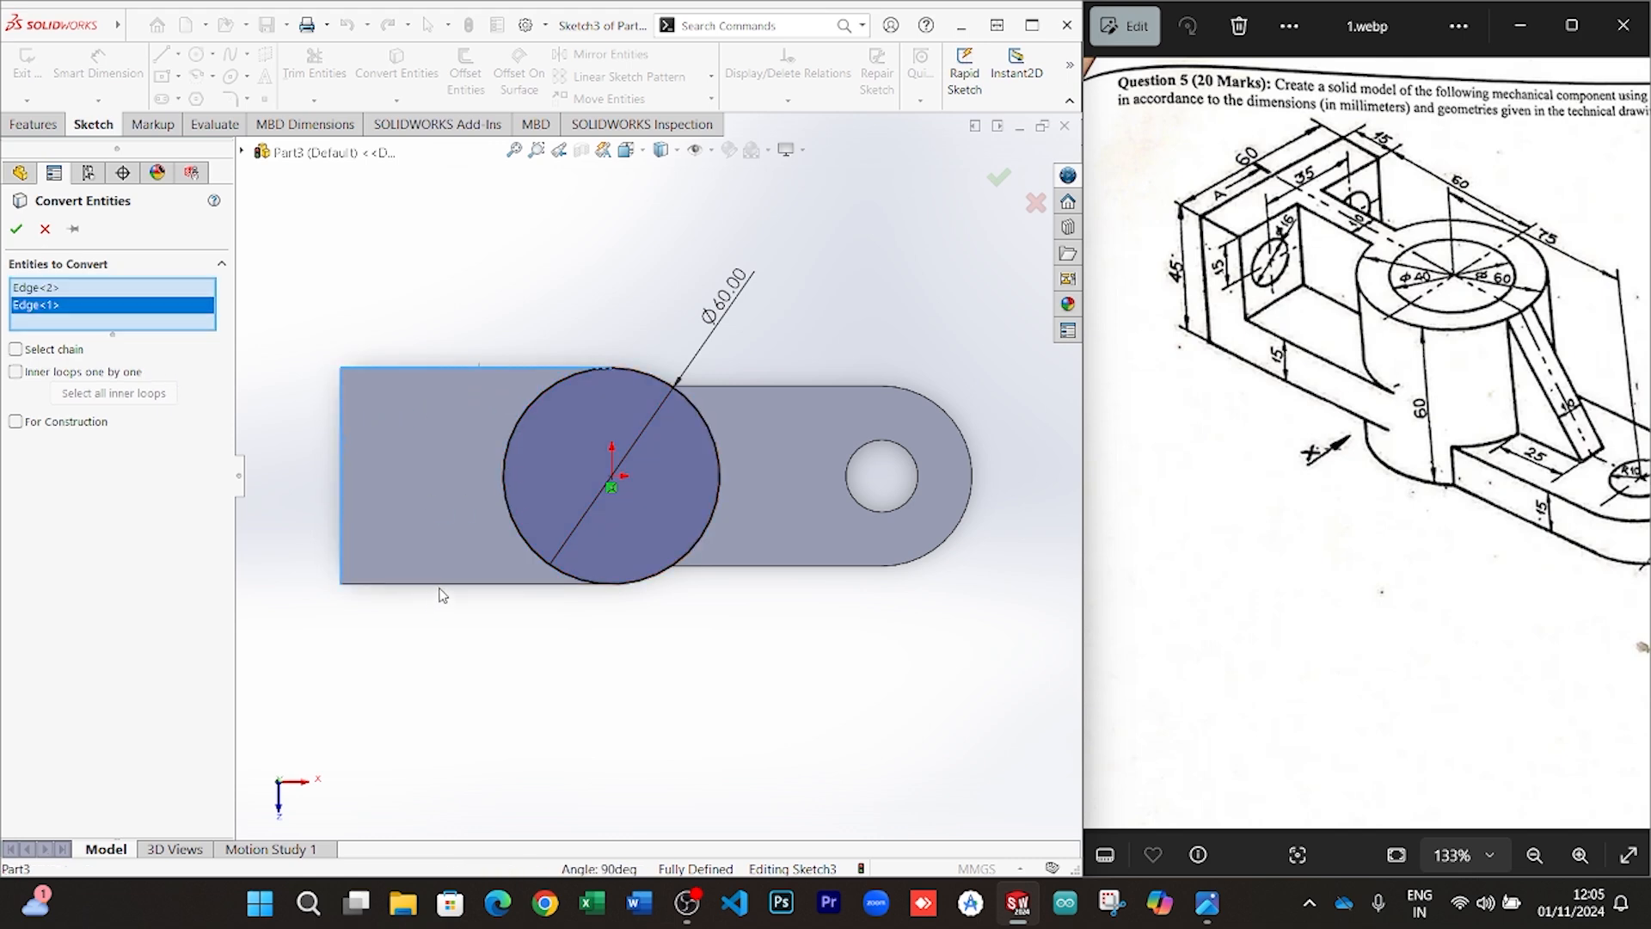
left_click(442, 584)
left_click(16, 230)
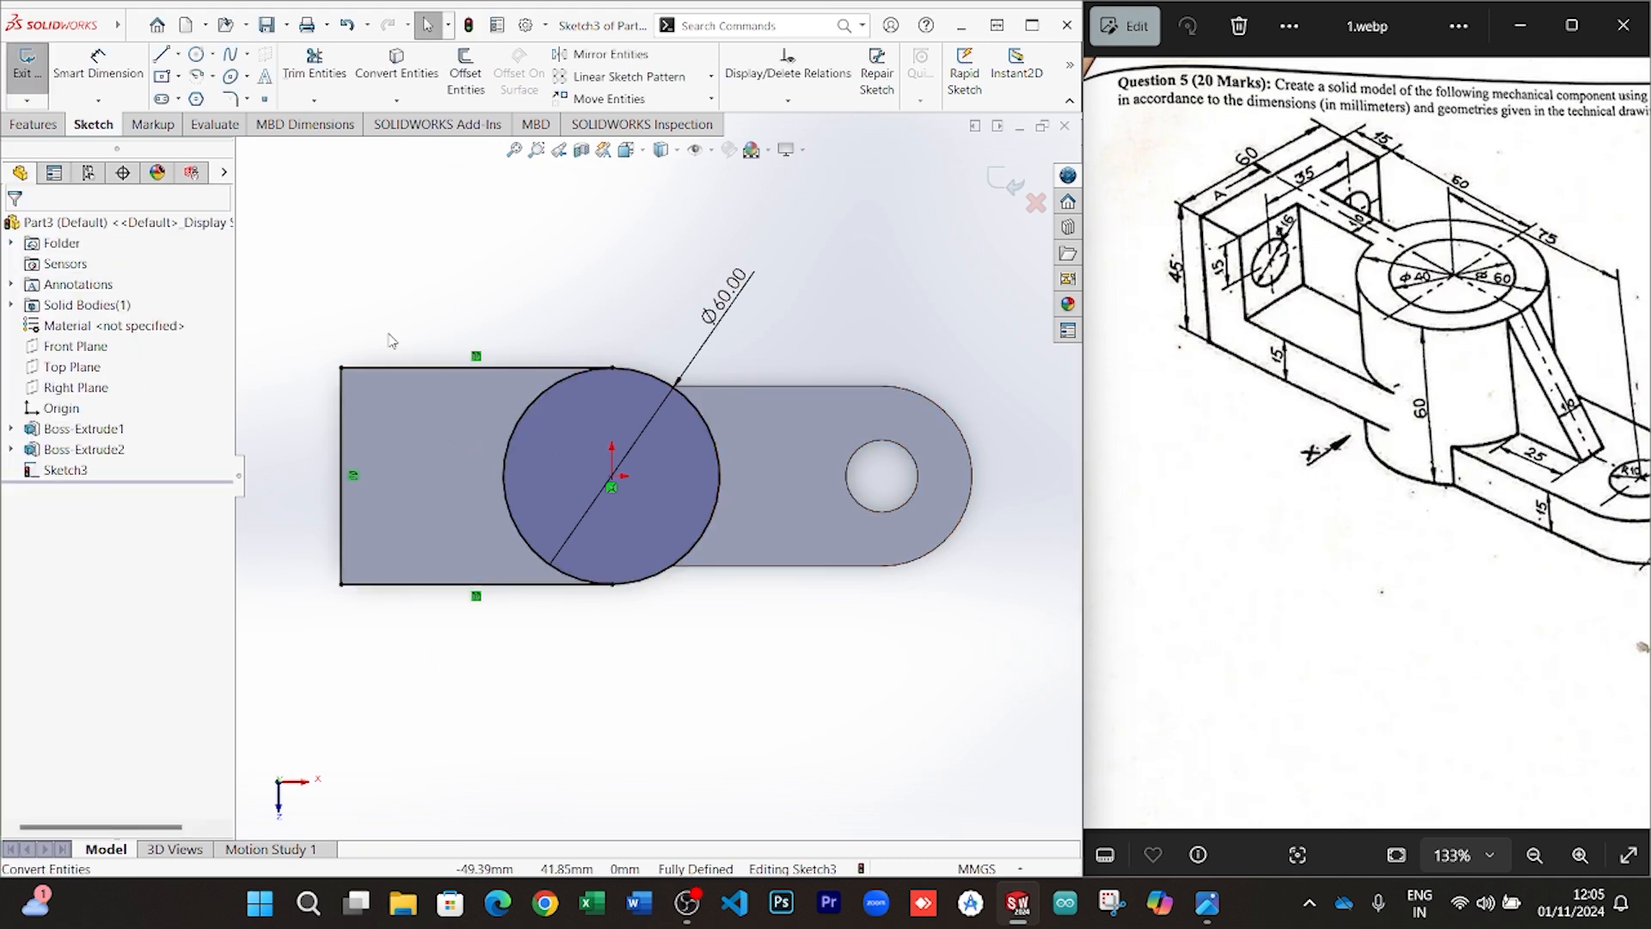
Offset the converted end line 15 mm inward toward the circle, with the direction reversed and the dimension added
left_click(466, 73)
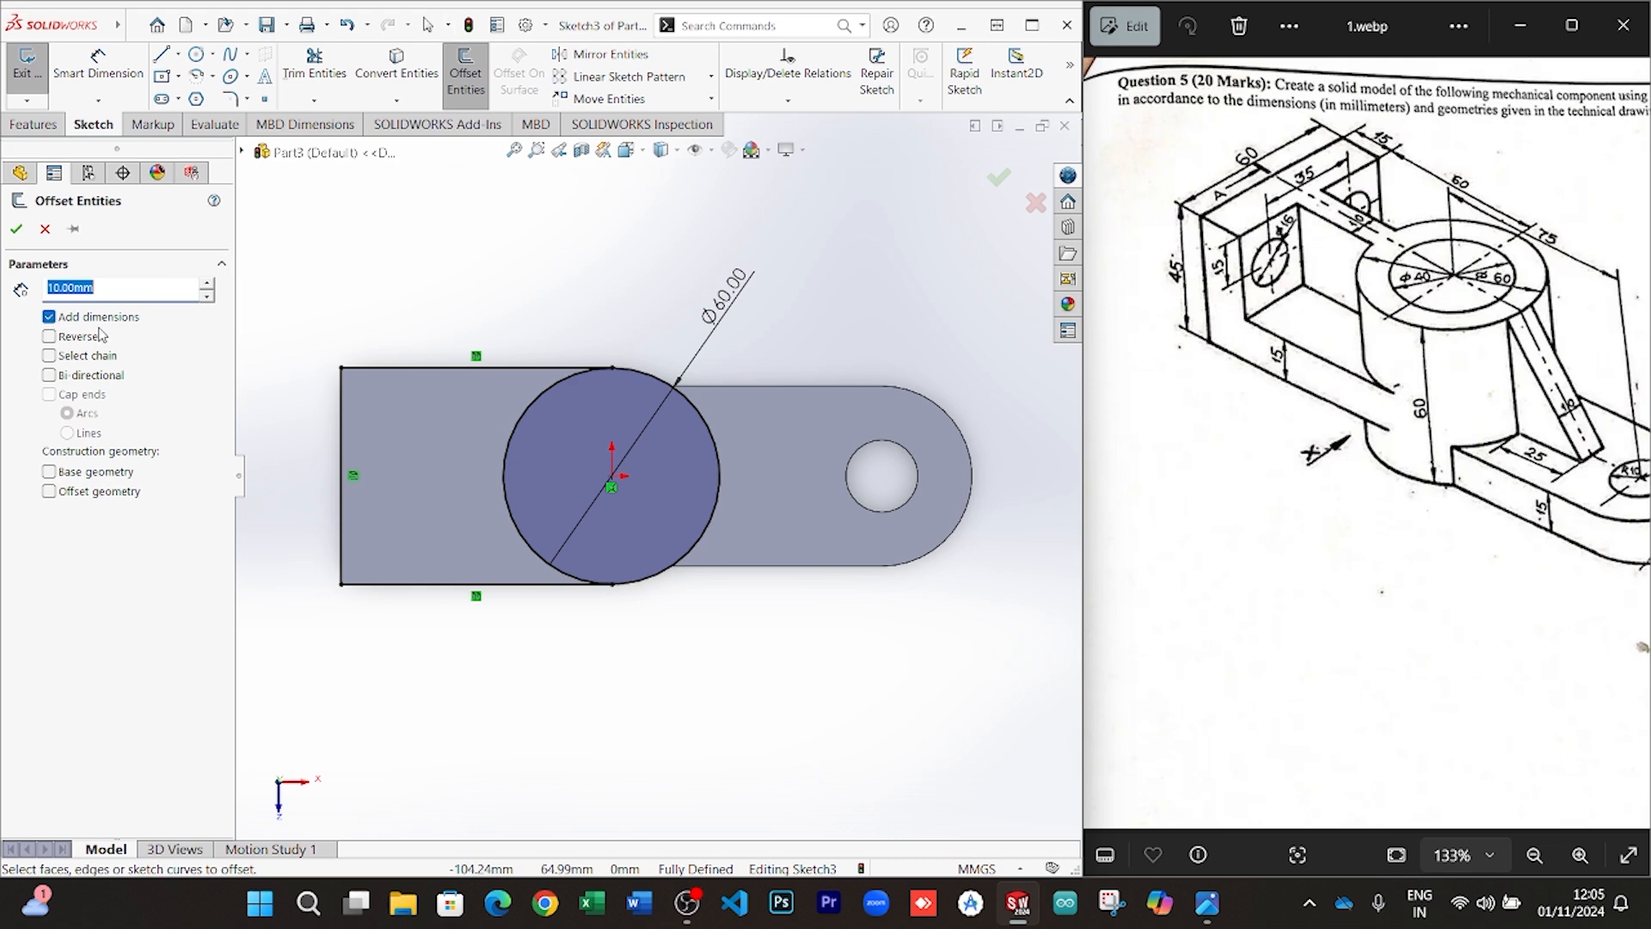
left_click(343, 482)
left_click(49, 338)
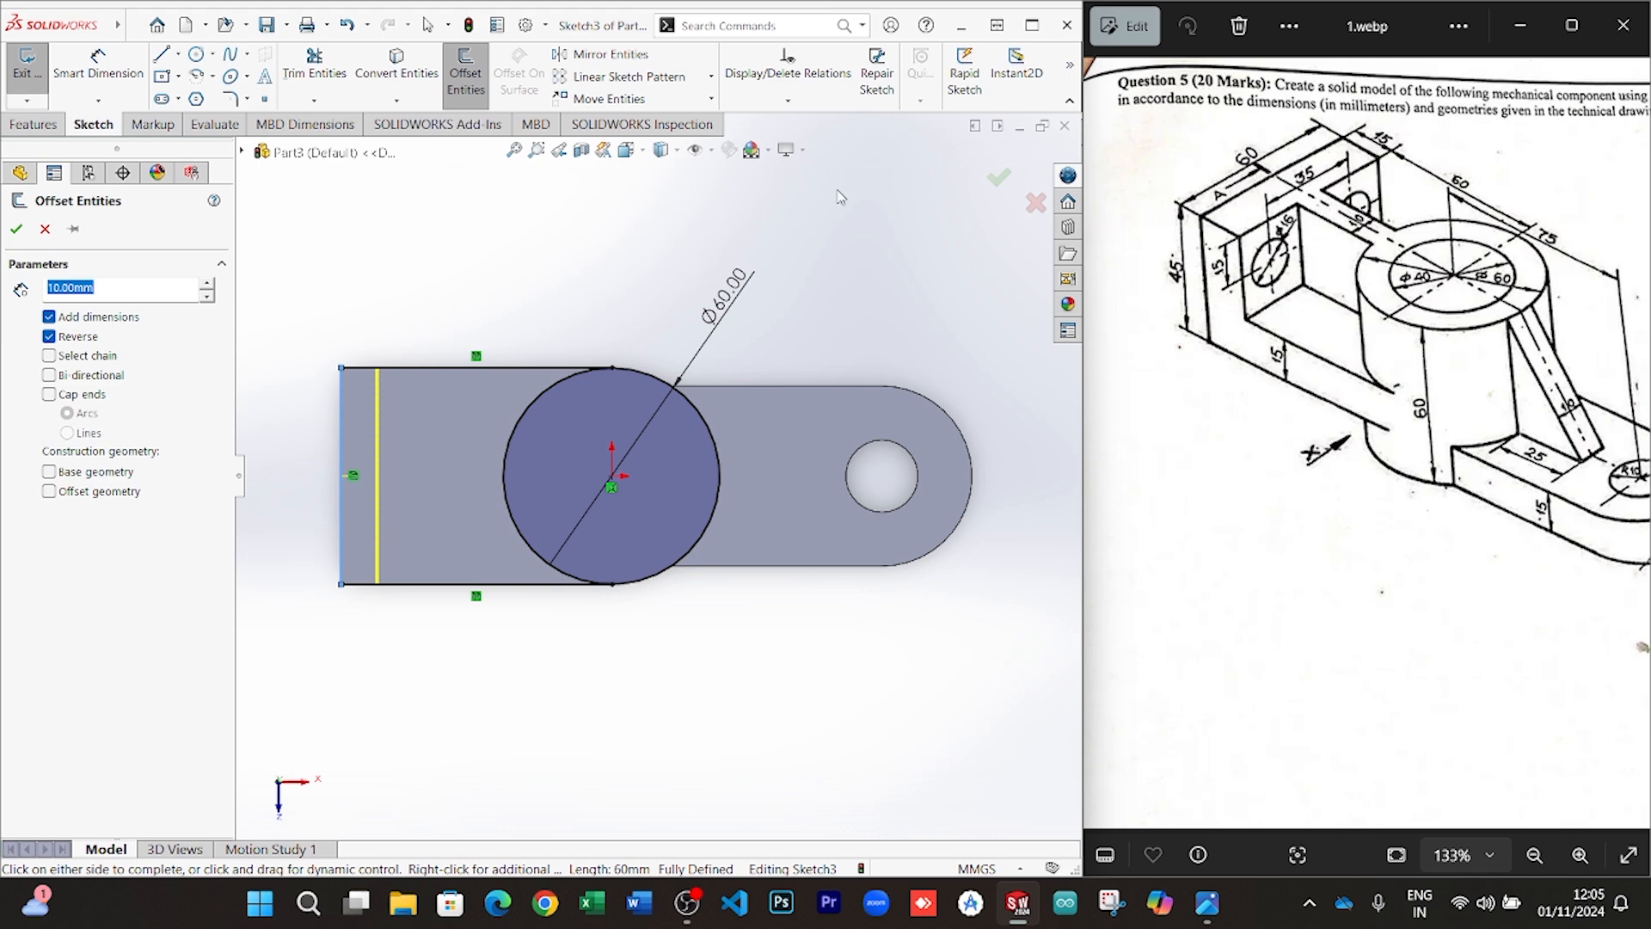
type("1")
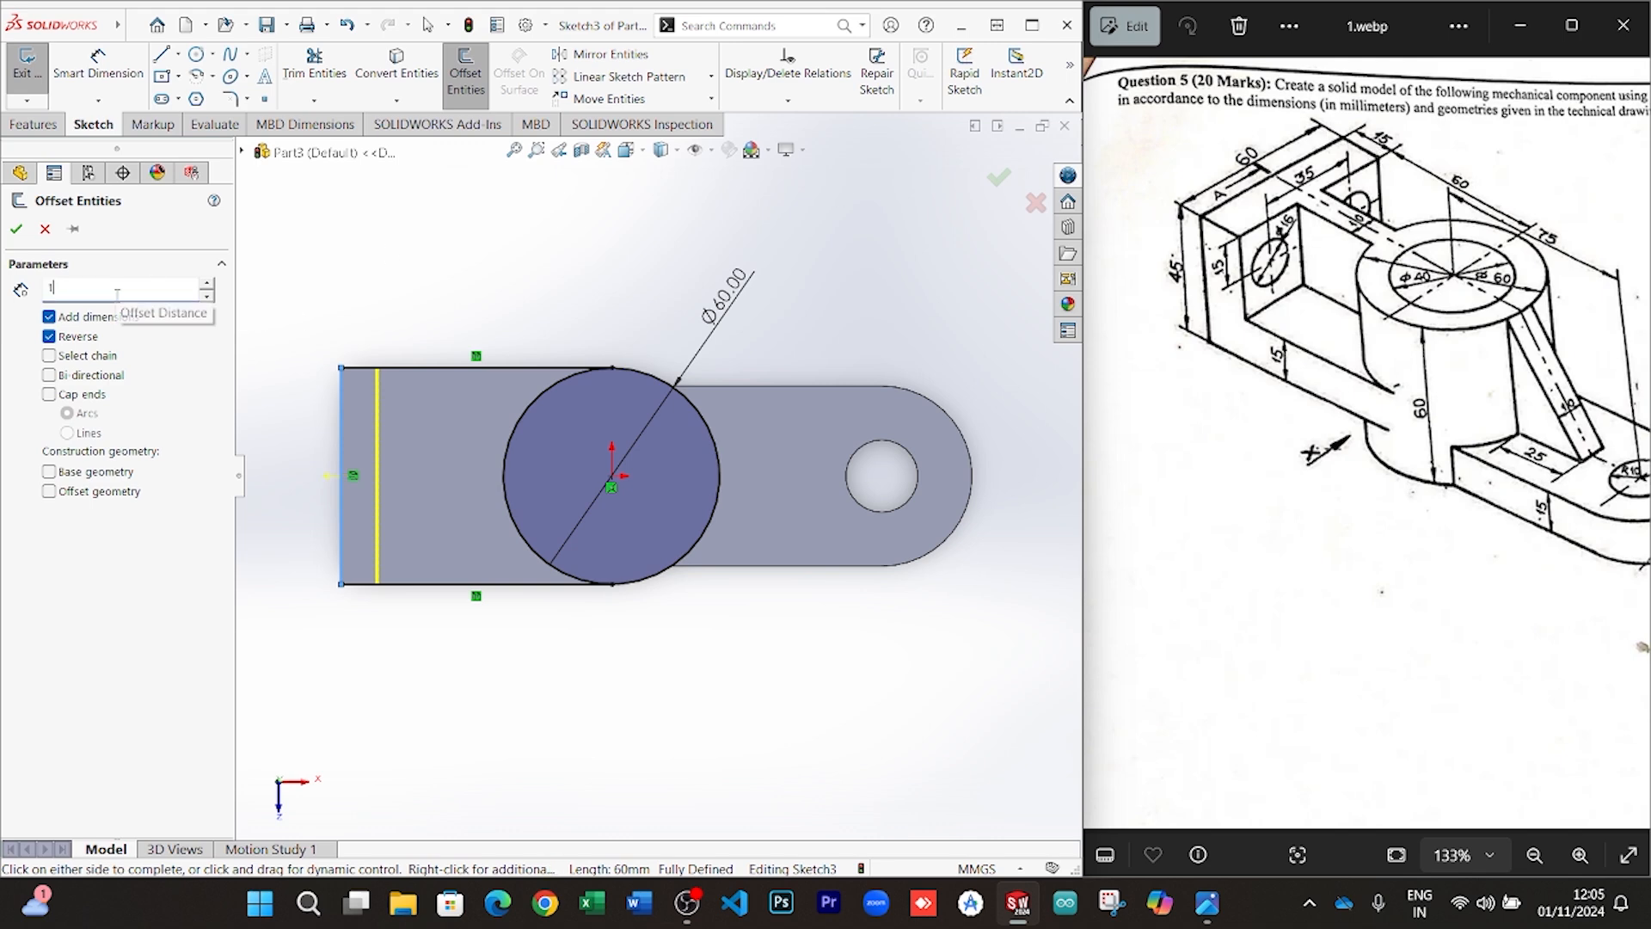
type("5.00mm")
key("Return")
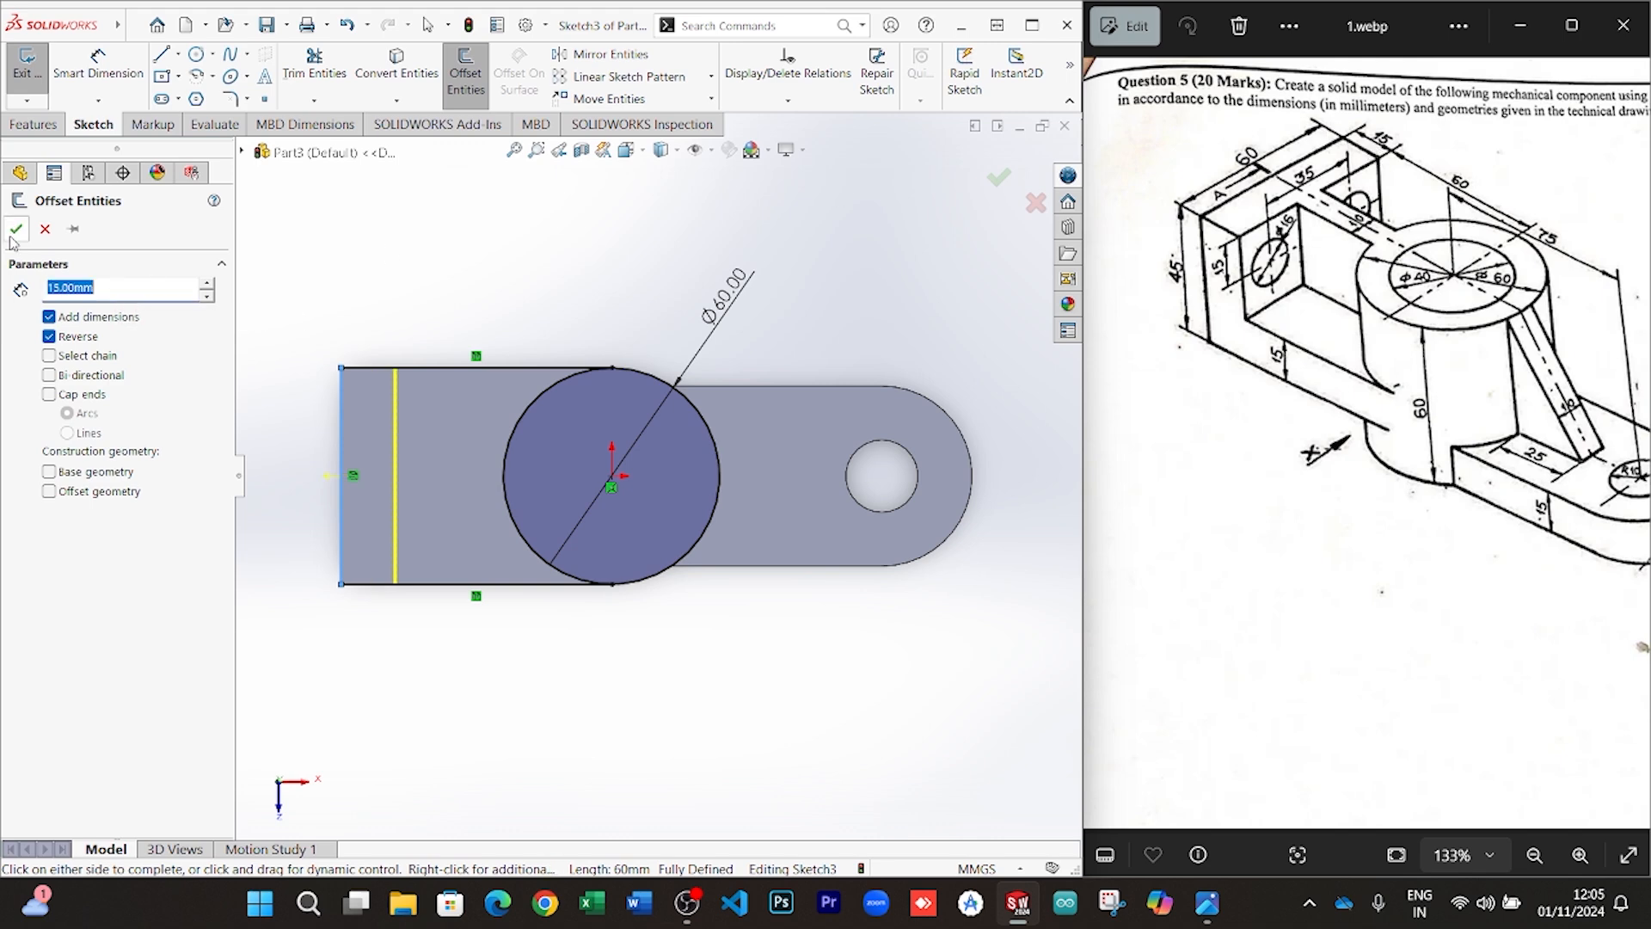
left_click(15, 230)
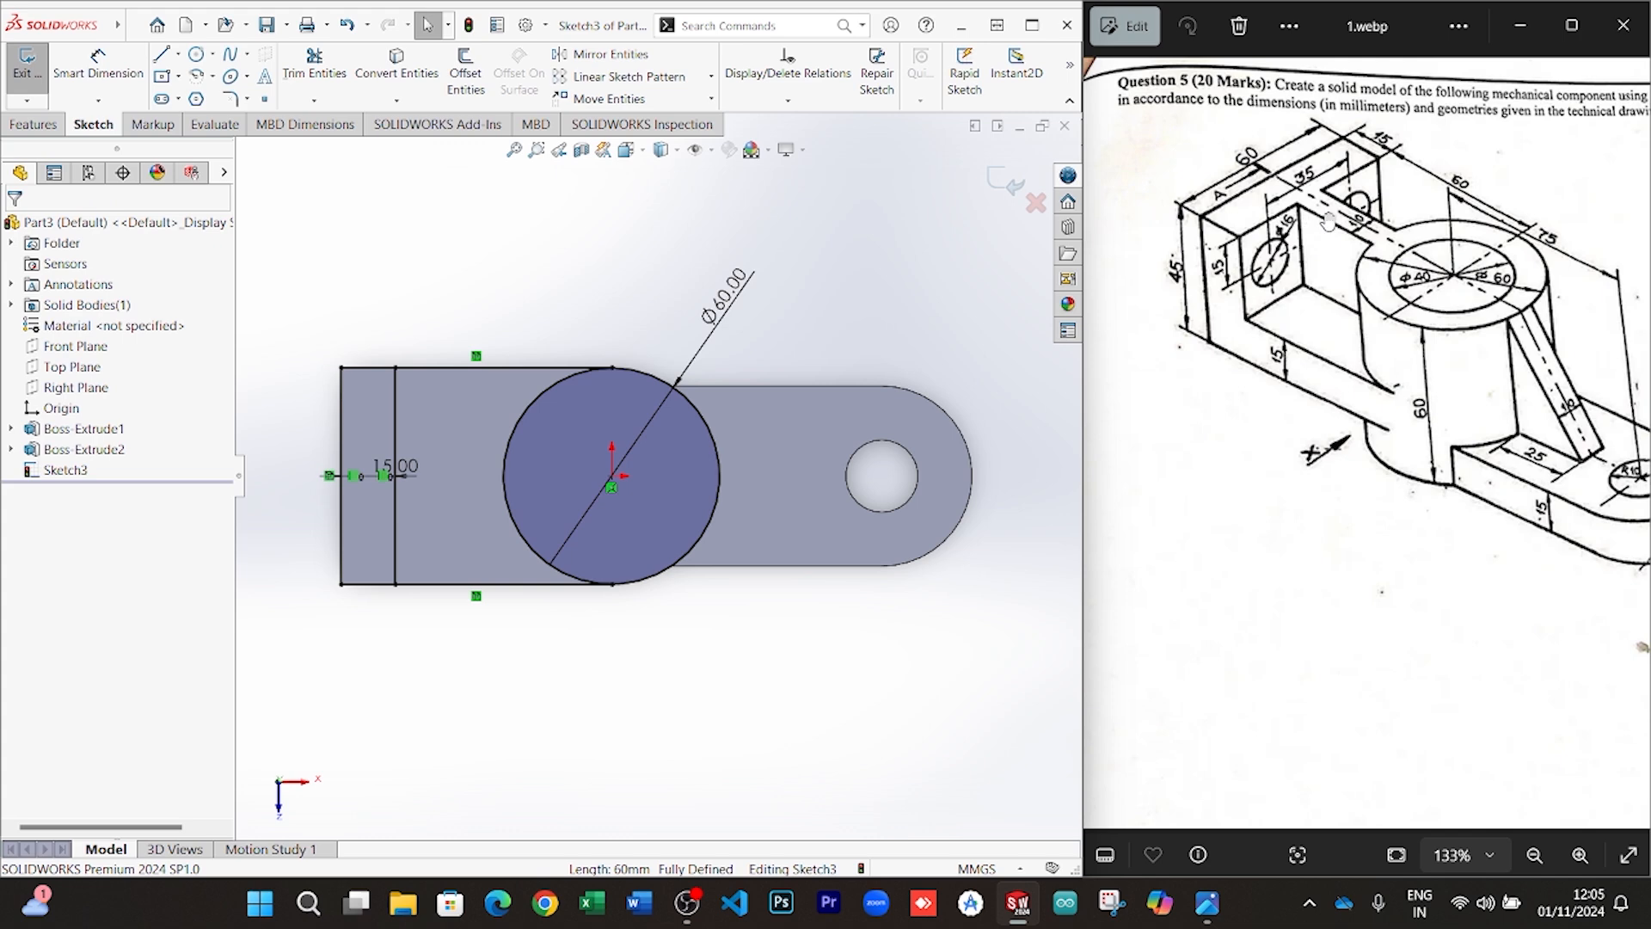
left_click(134, 26)
left_click(600, 252)
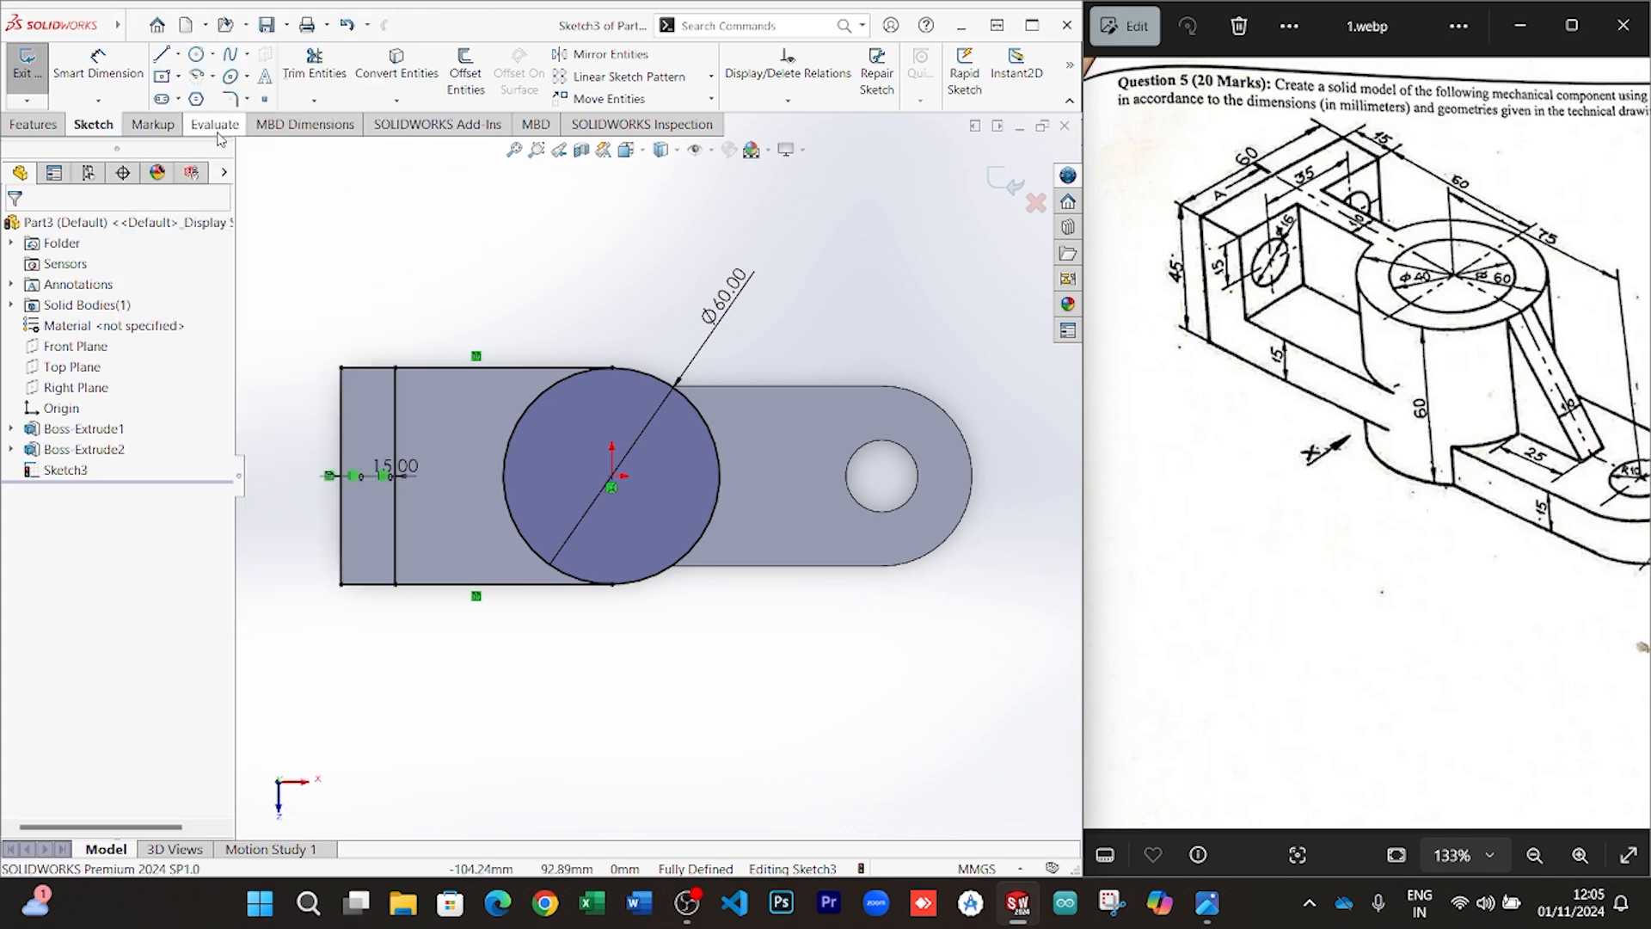
Draw a horizontal construction centerline about 90 mm long from the origin past the arm's flat end edge
left_click(179, 56)
left_click(258, 89)
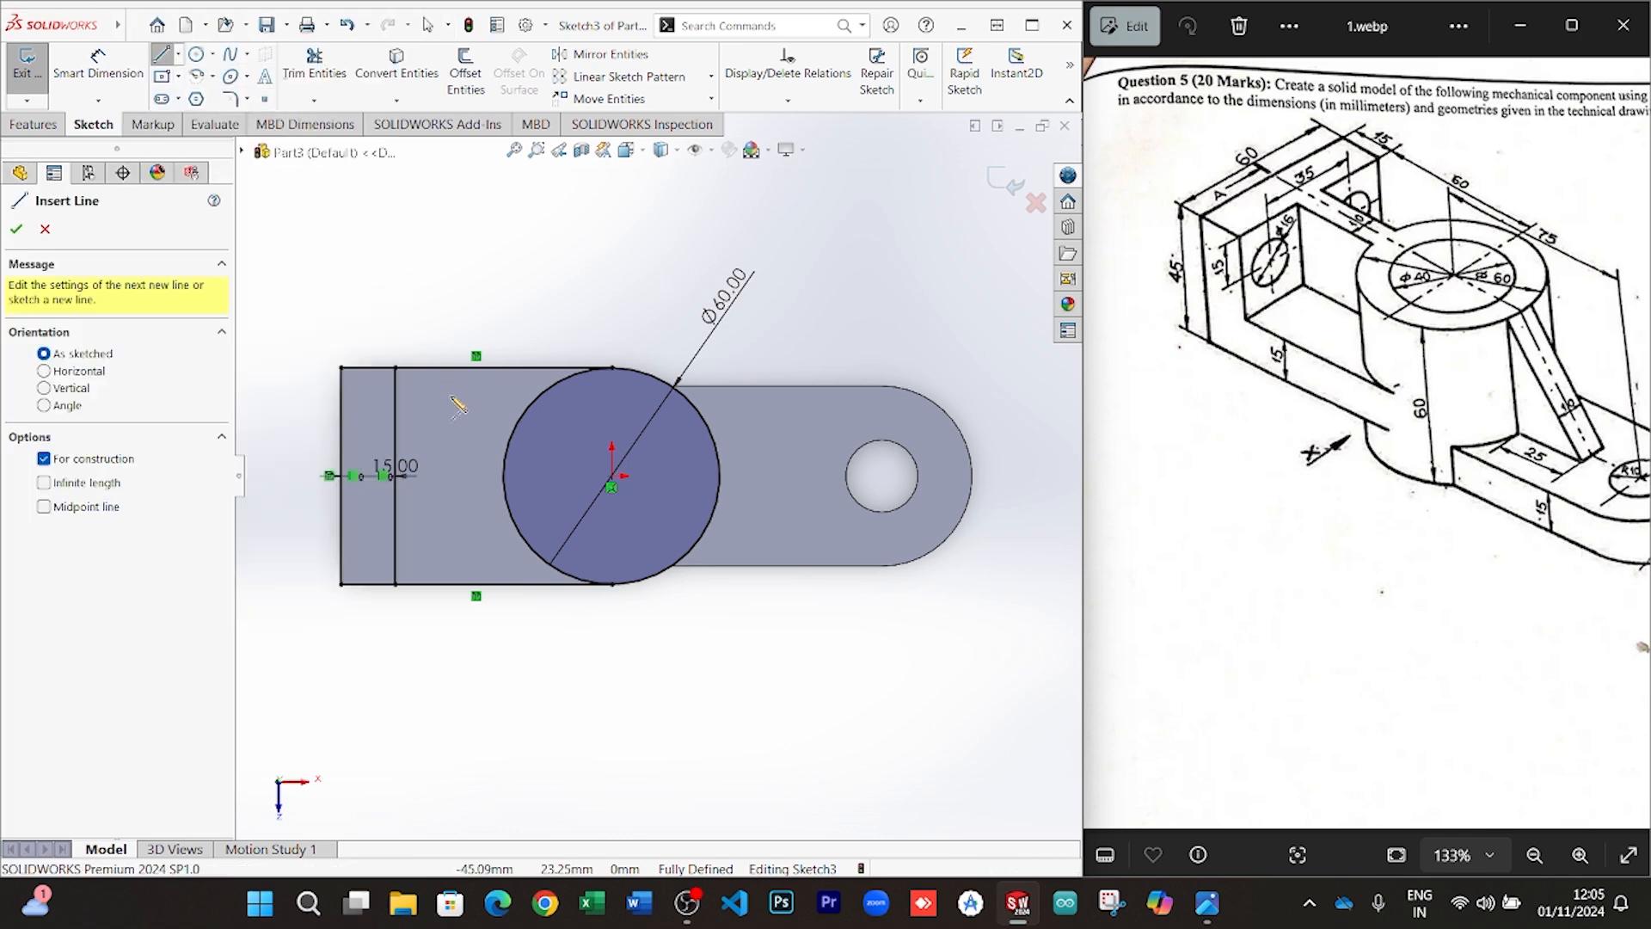
left_click(612, 476)
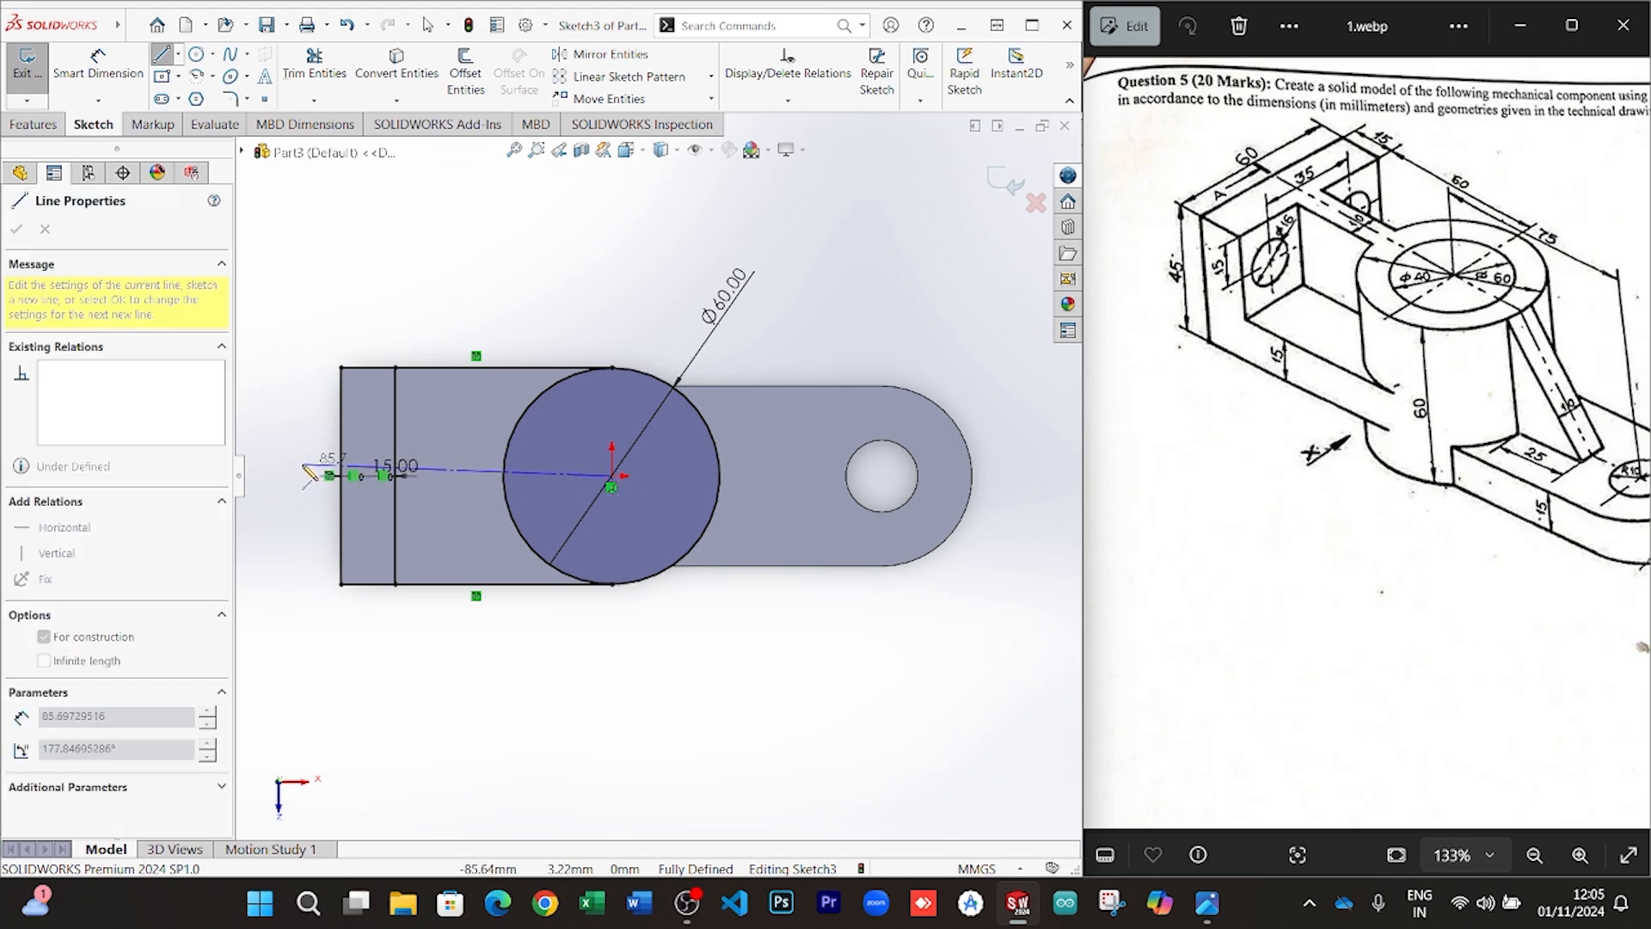
left_click(289, 476)
right_click(320, 430)
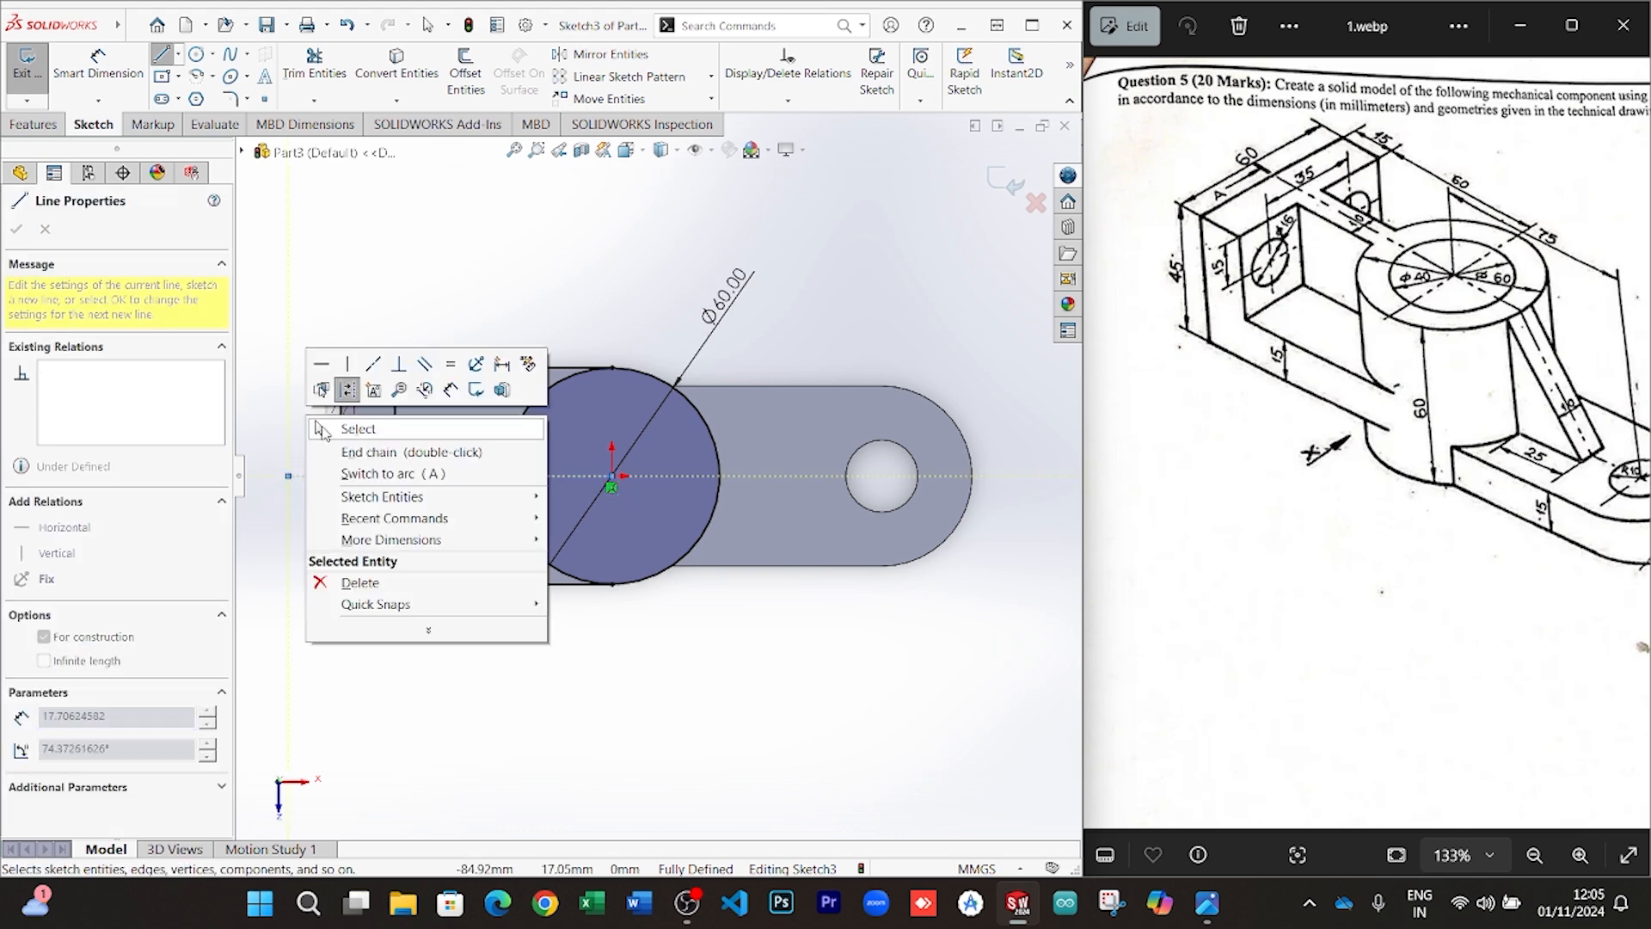
left_click(348, 417)
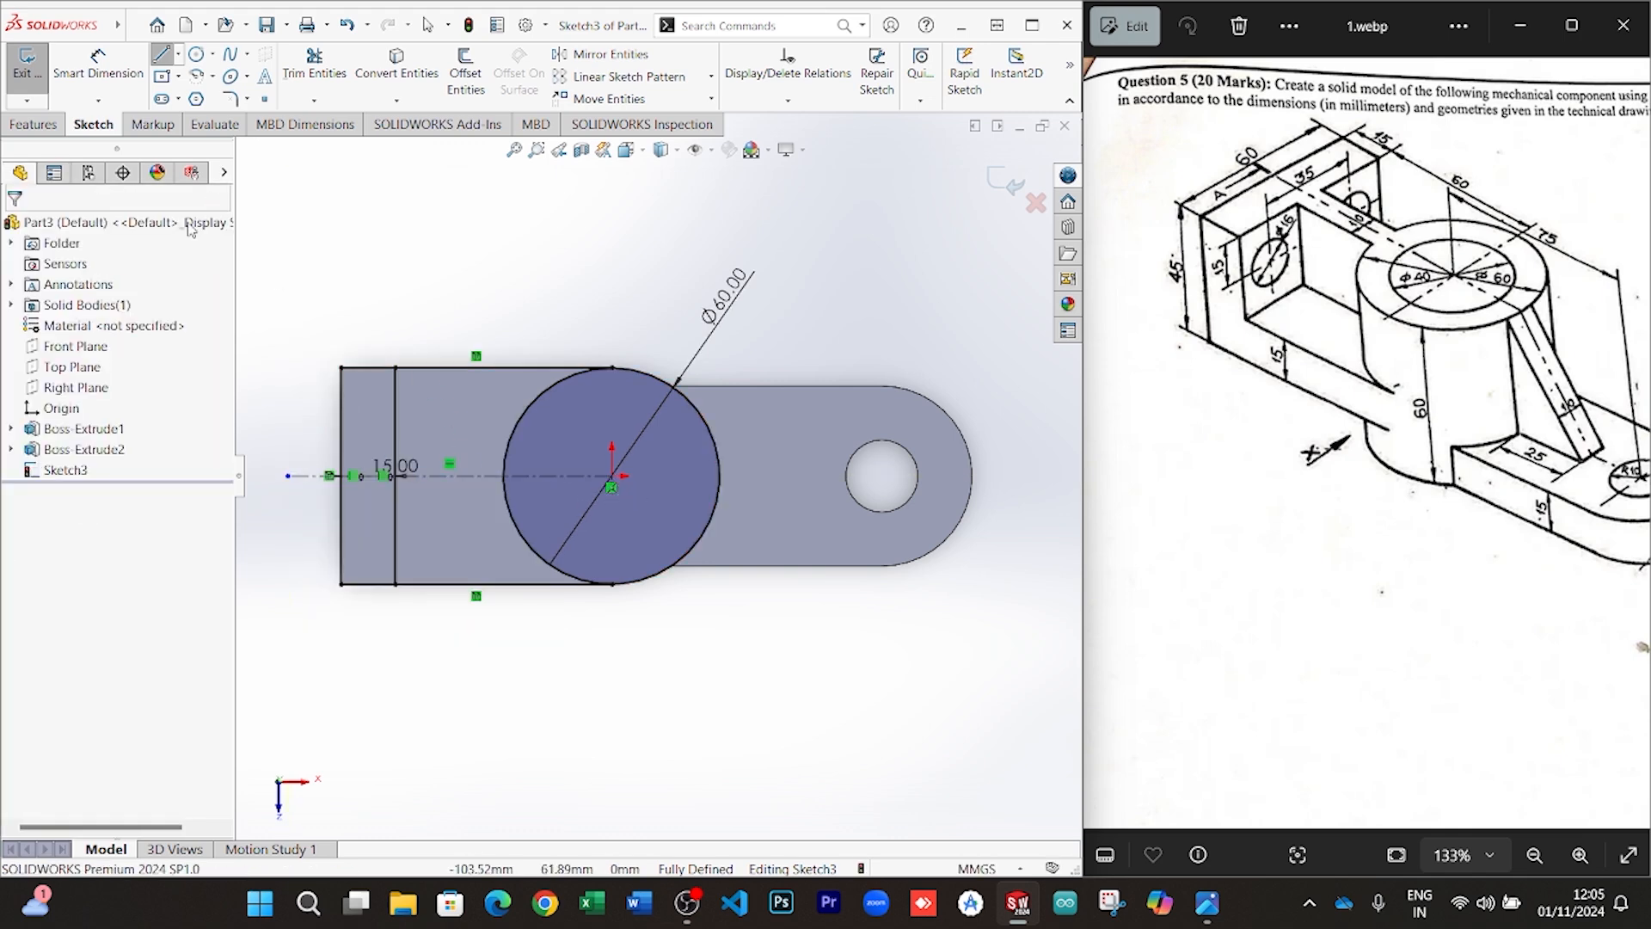
Draw a horizontal line about 31 mm long just below the centerline, from the offset plate line to the circle
left_click(162, 55)
left_click(395, 501)
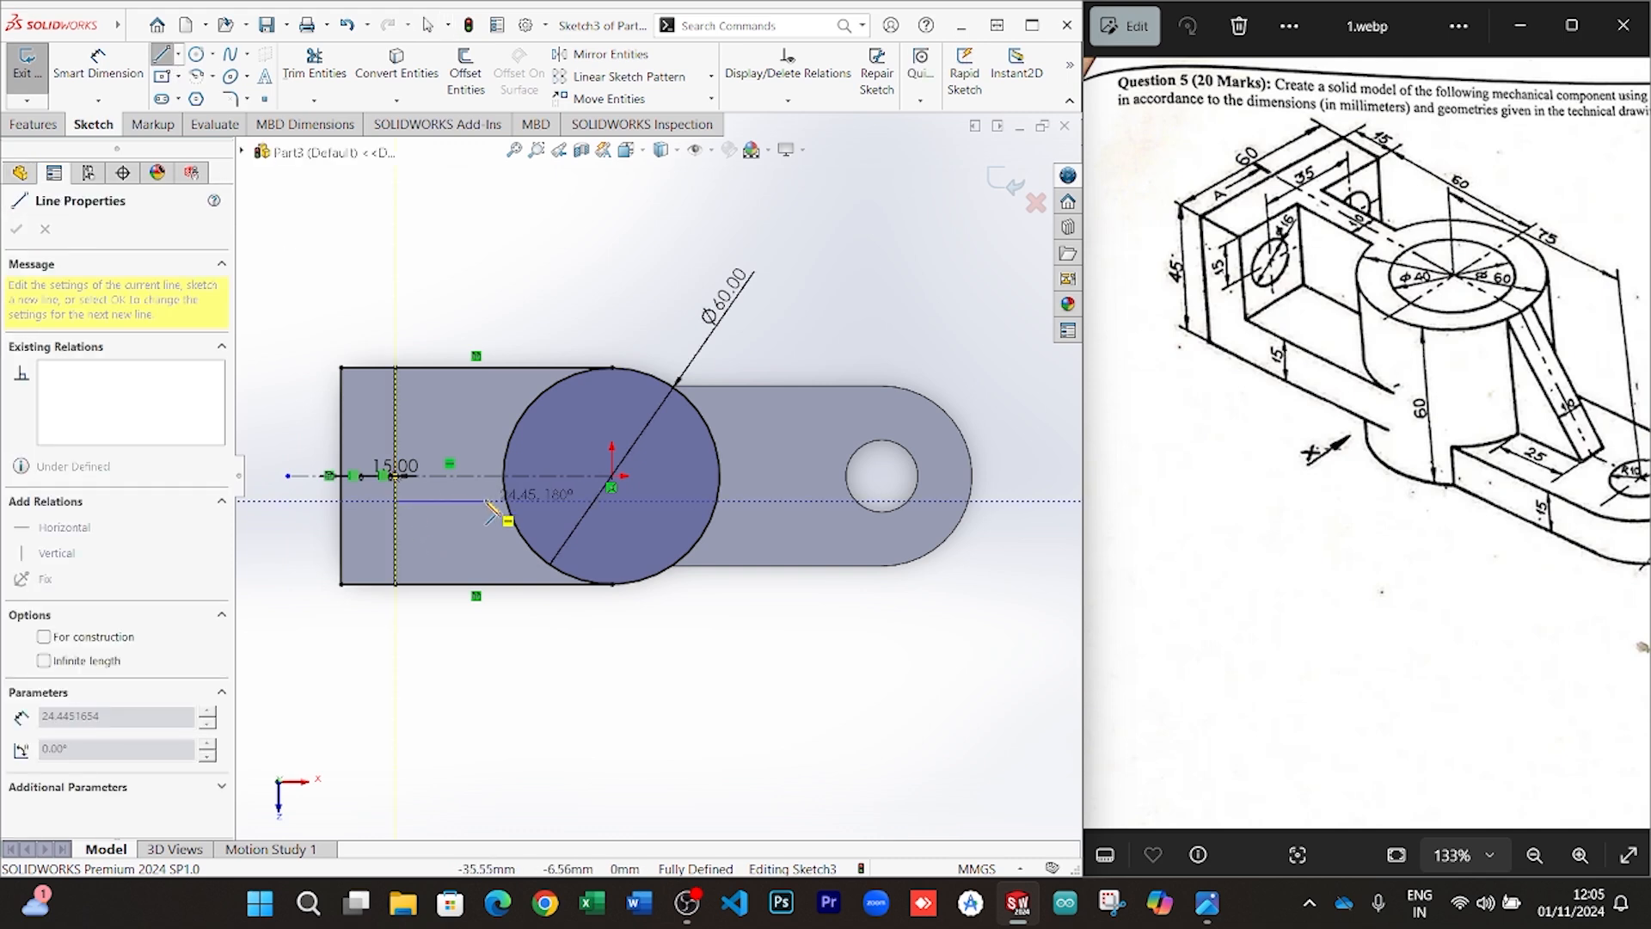
left_click(507, 500)
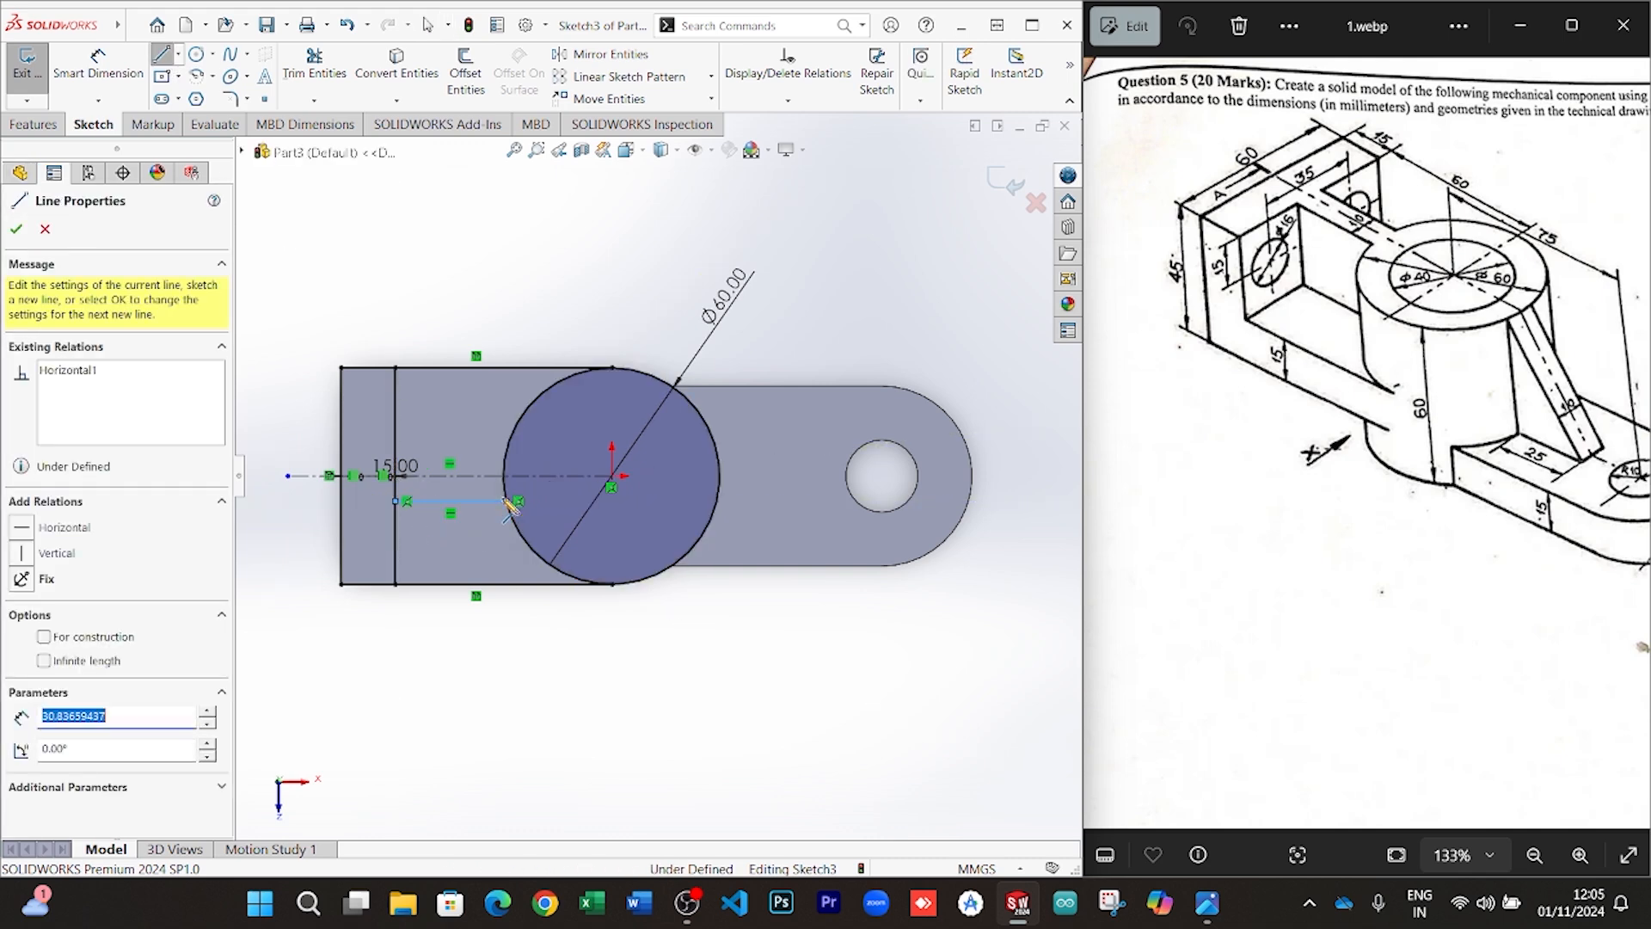
right_click(520, 651)
left_click(559, 583)
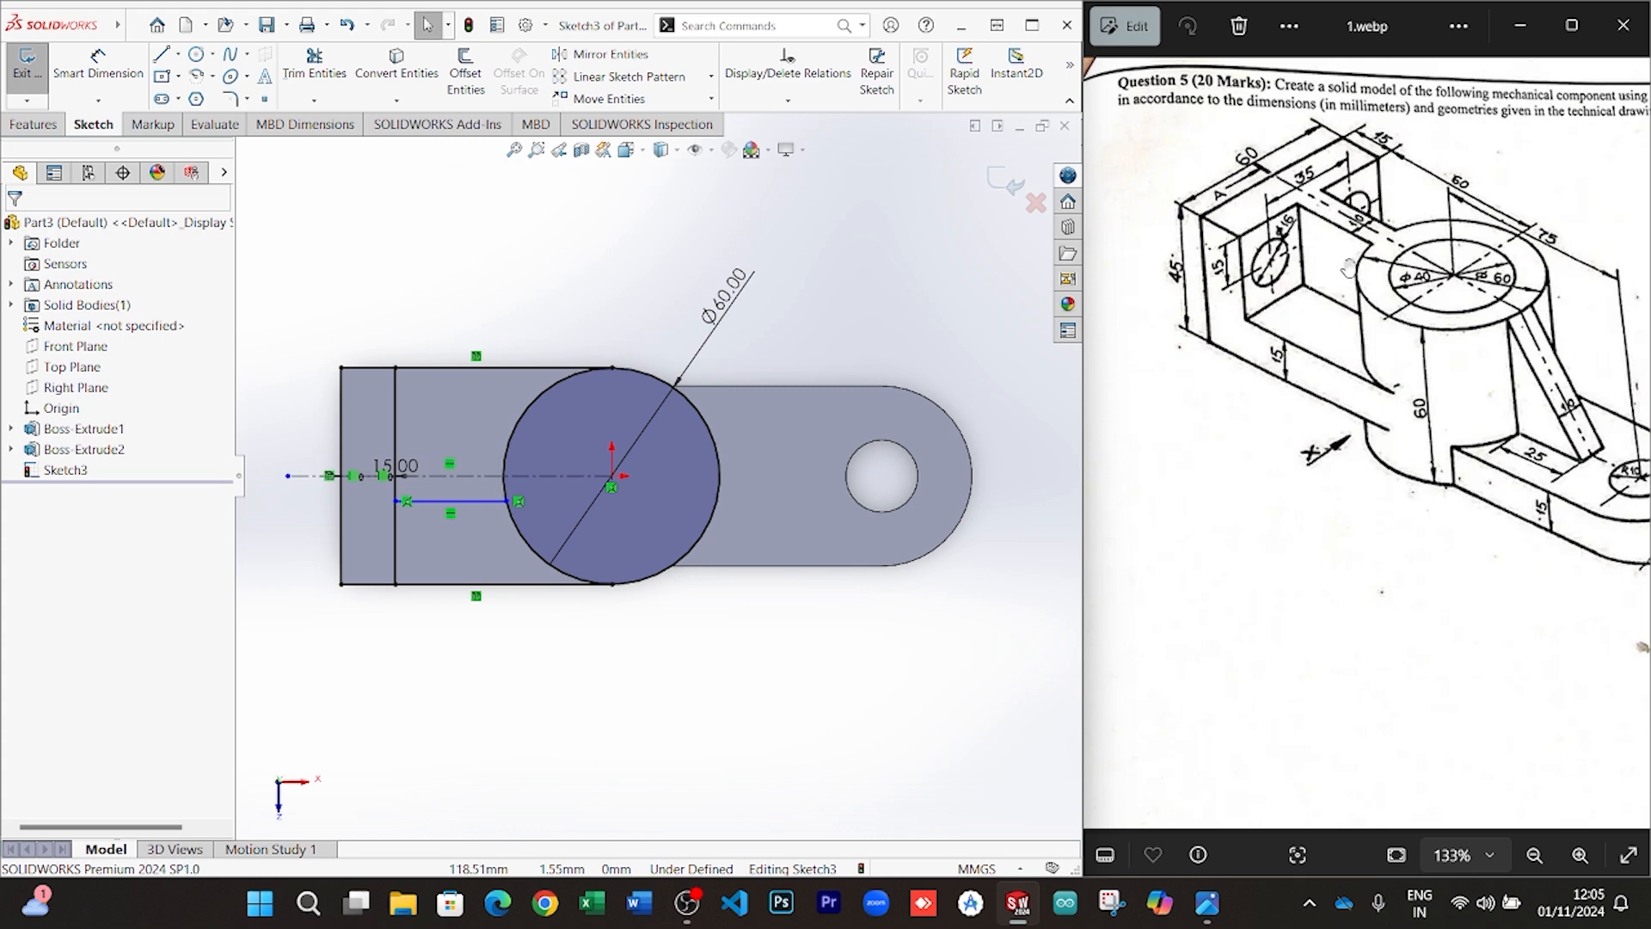
Dimension the short horizontal line 5 mm from the centerline
left_click(97, 62)
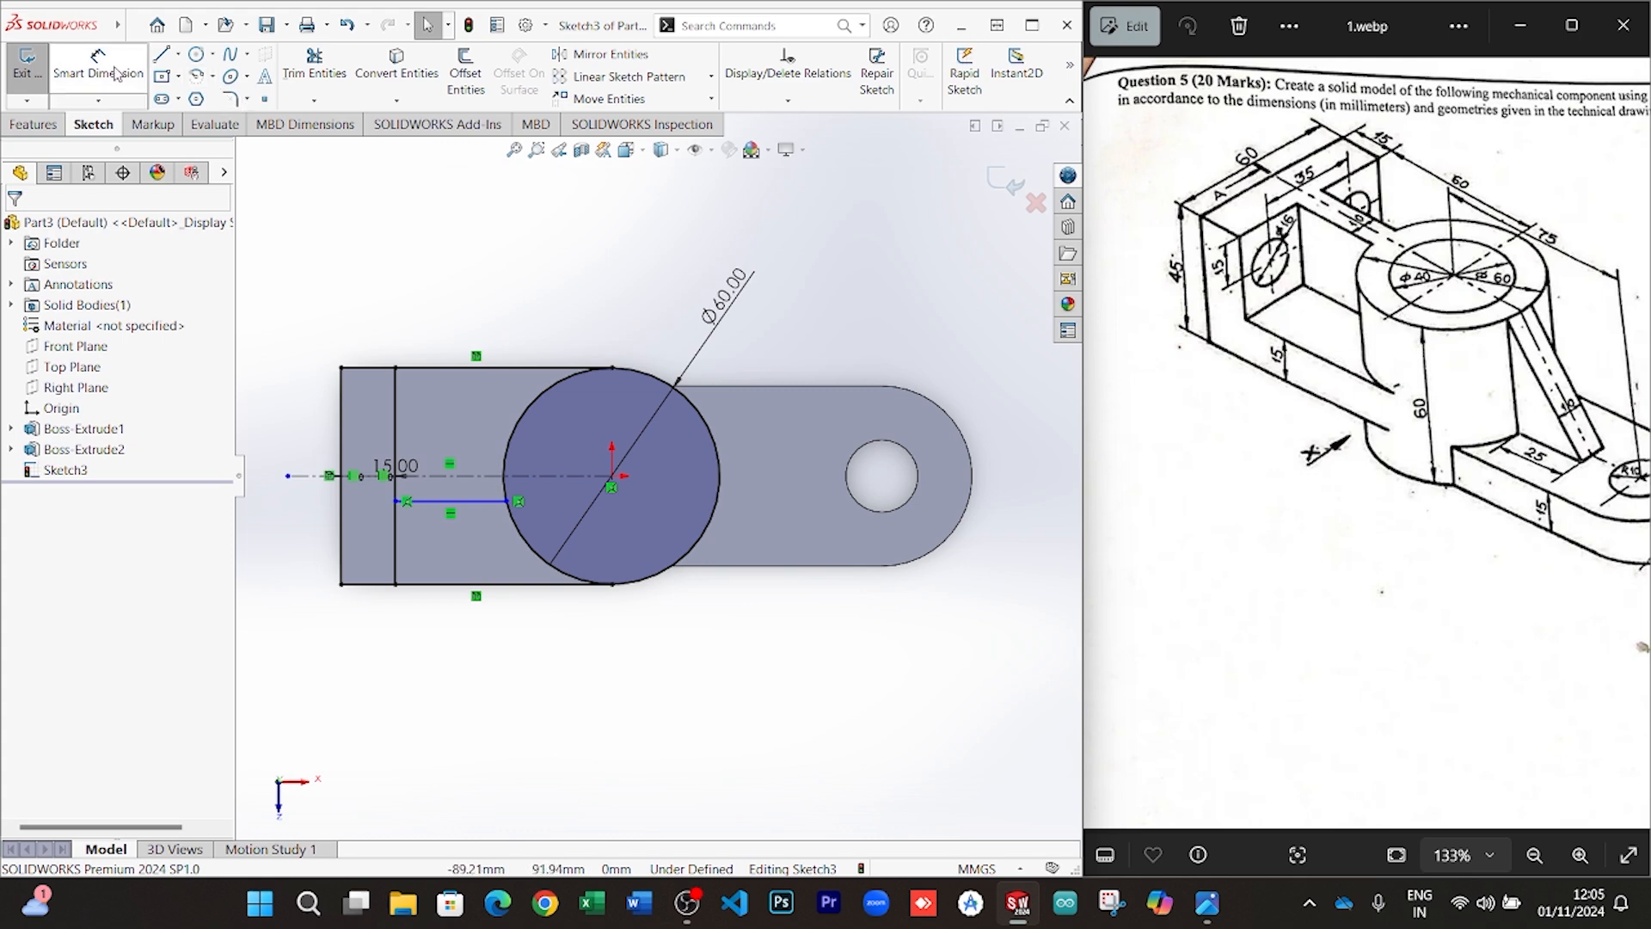
left_click(485, 477)
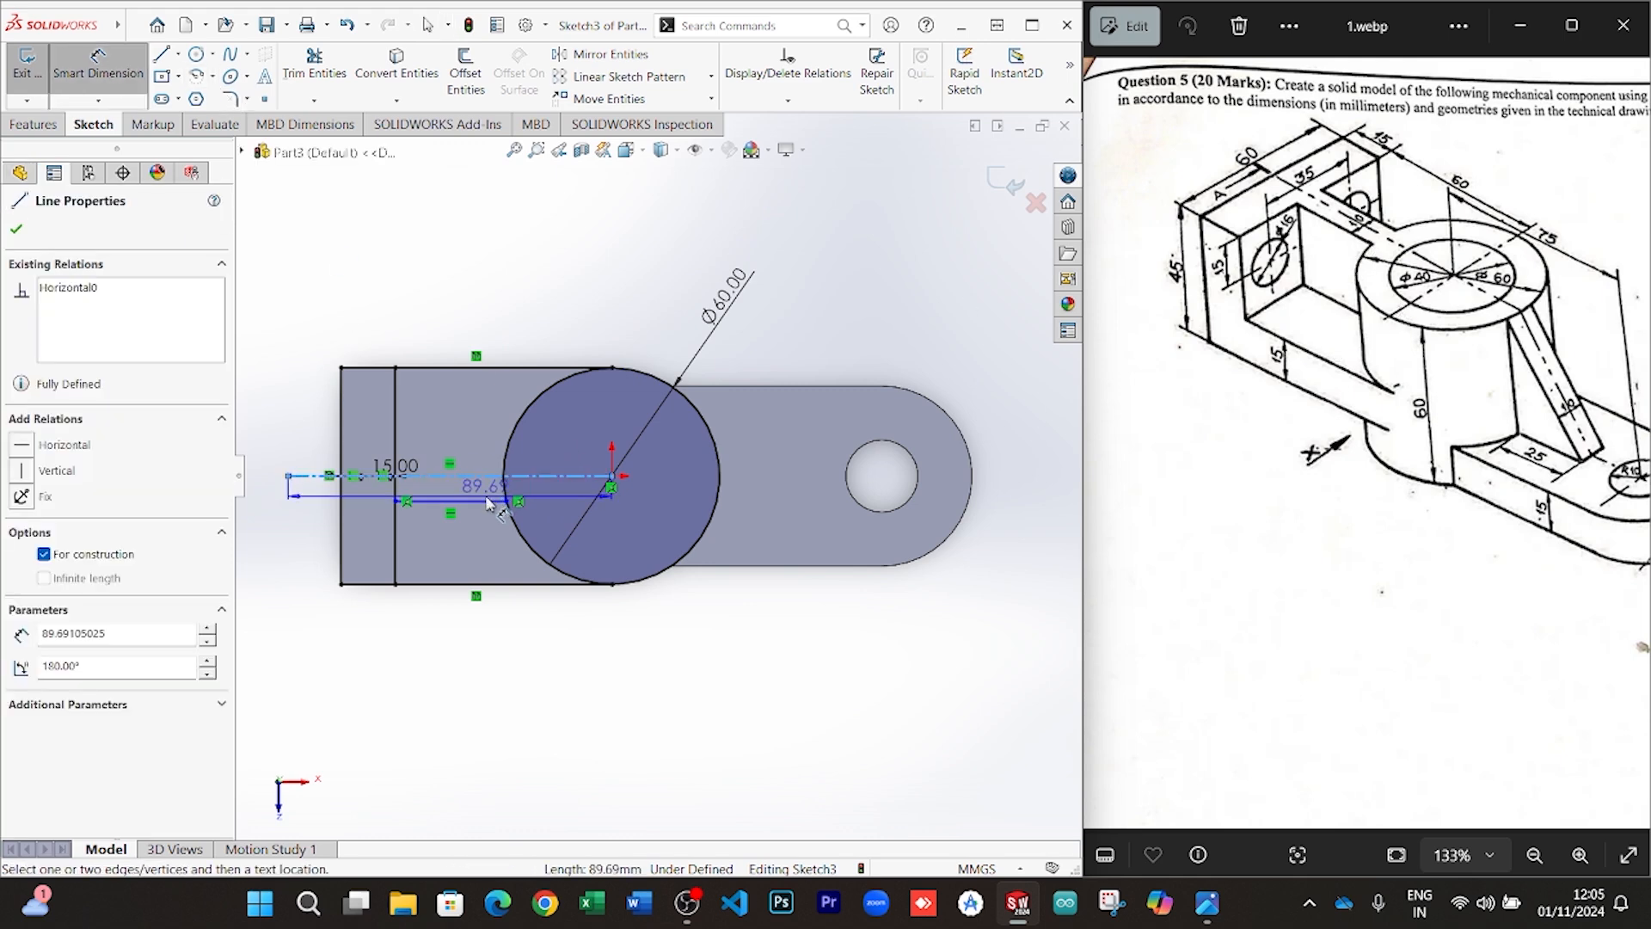
left_click(480, 500)
left_click(277, 504)
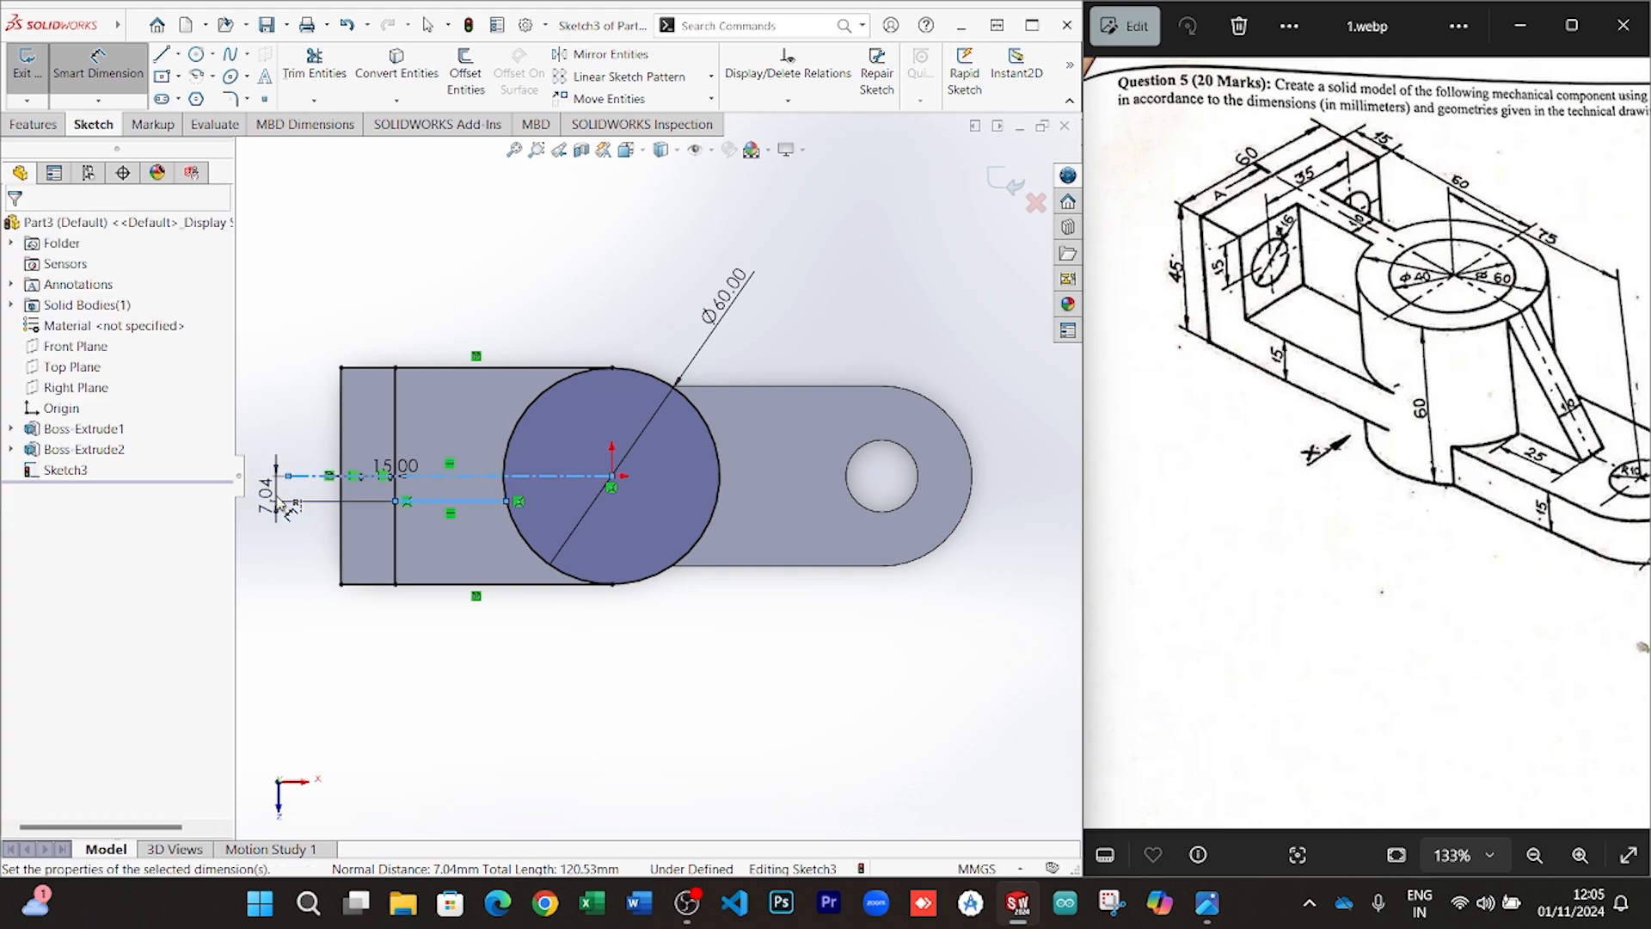
type("5")
key("Return")
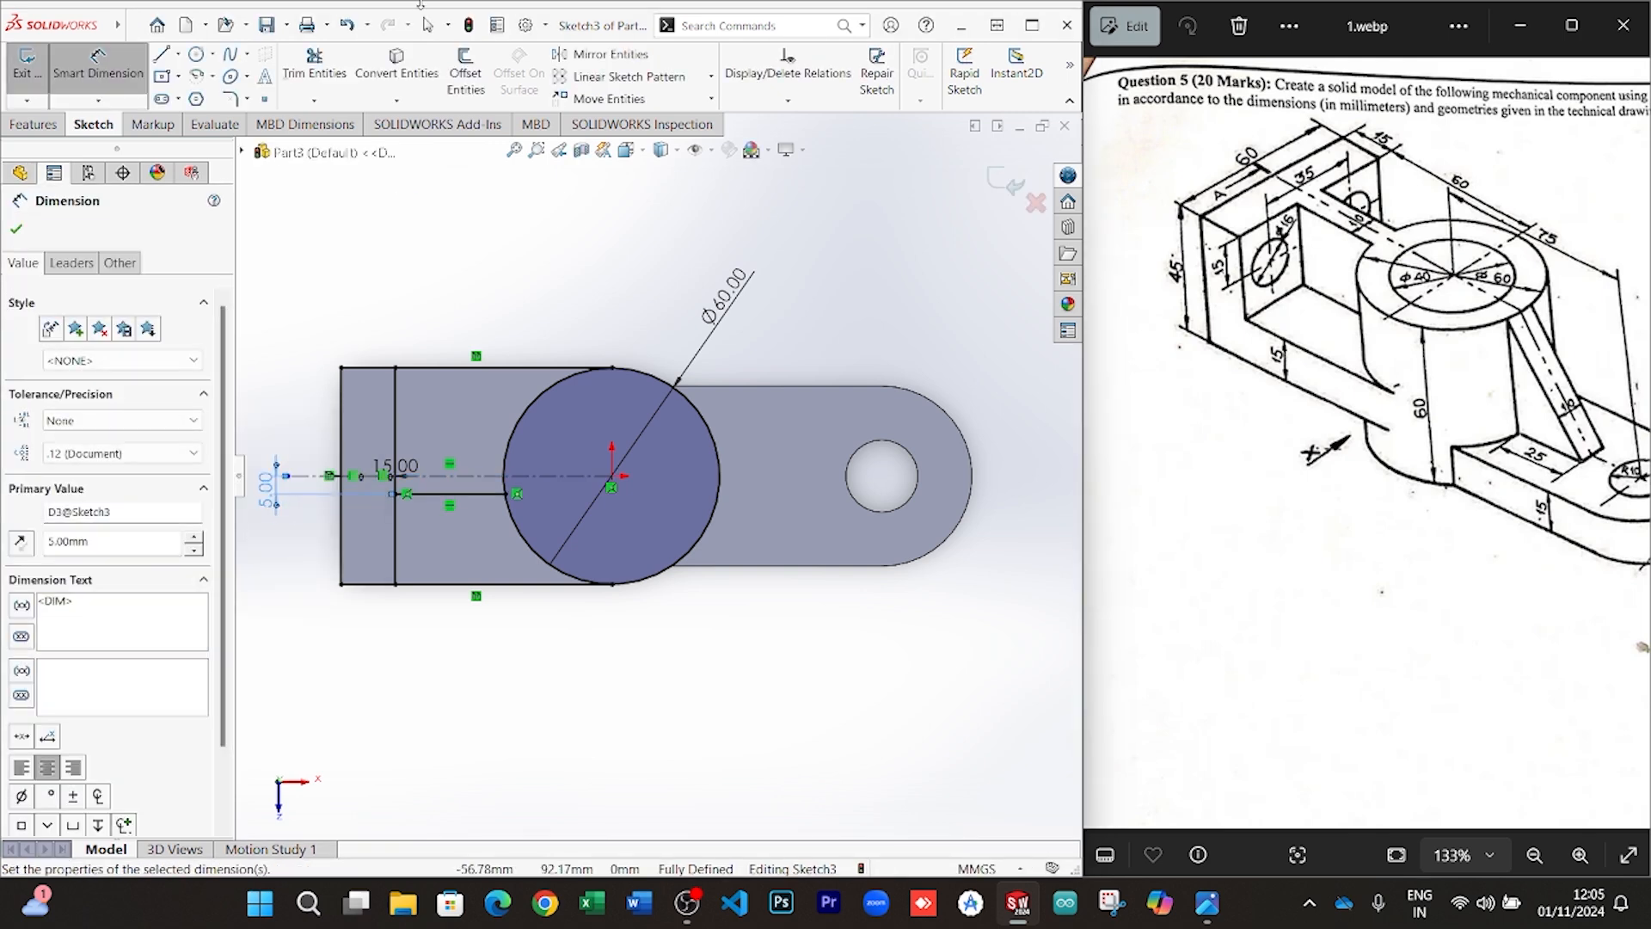
Mirror the short horizontal line about the centerline, keeping the original
left_click(602, 54)
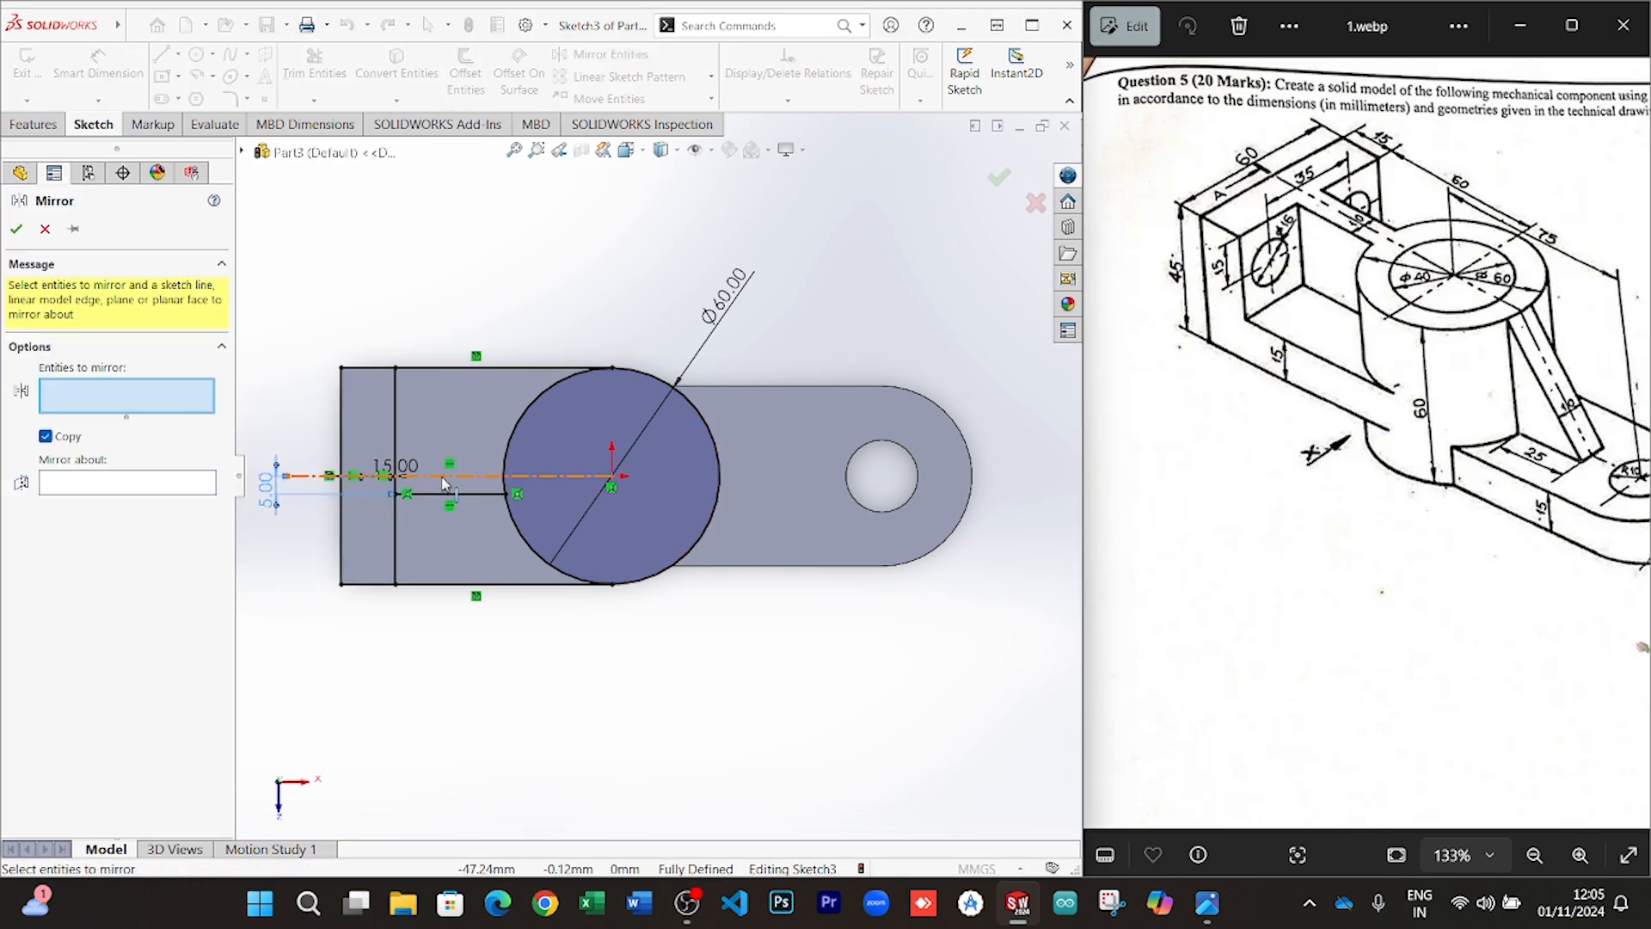
left_click(188, 484)
left_click(289, 476)
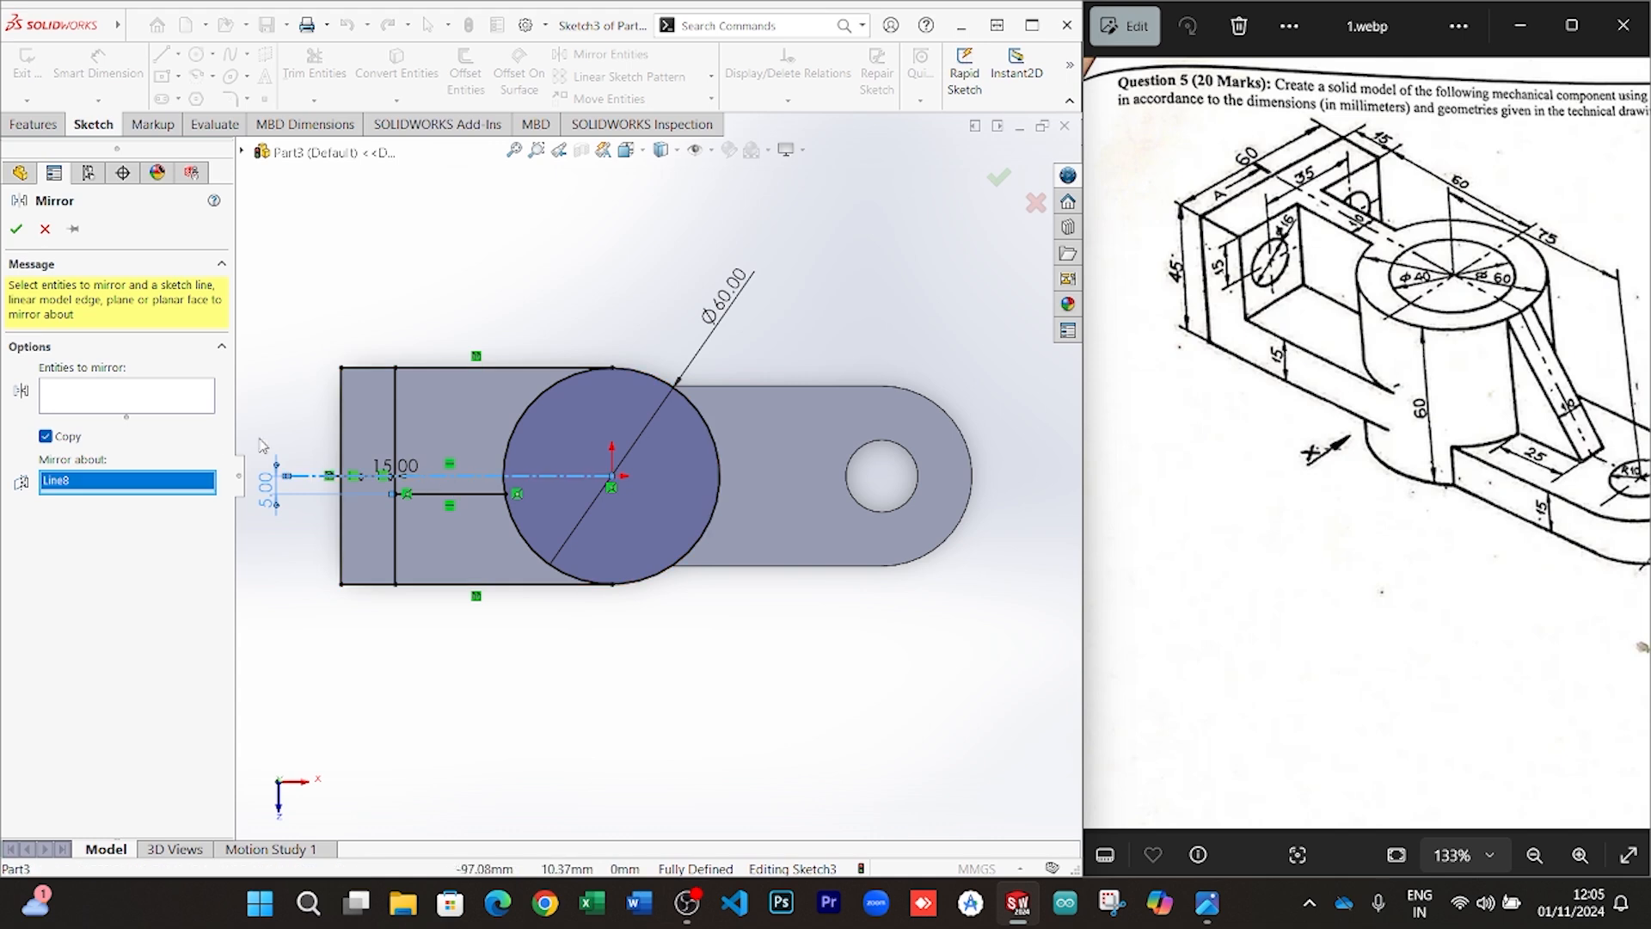
left_click(151, 401)
left_click(463, 493)
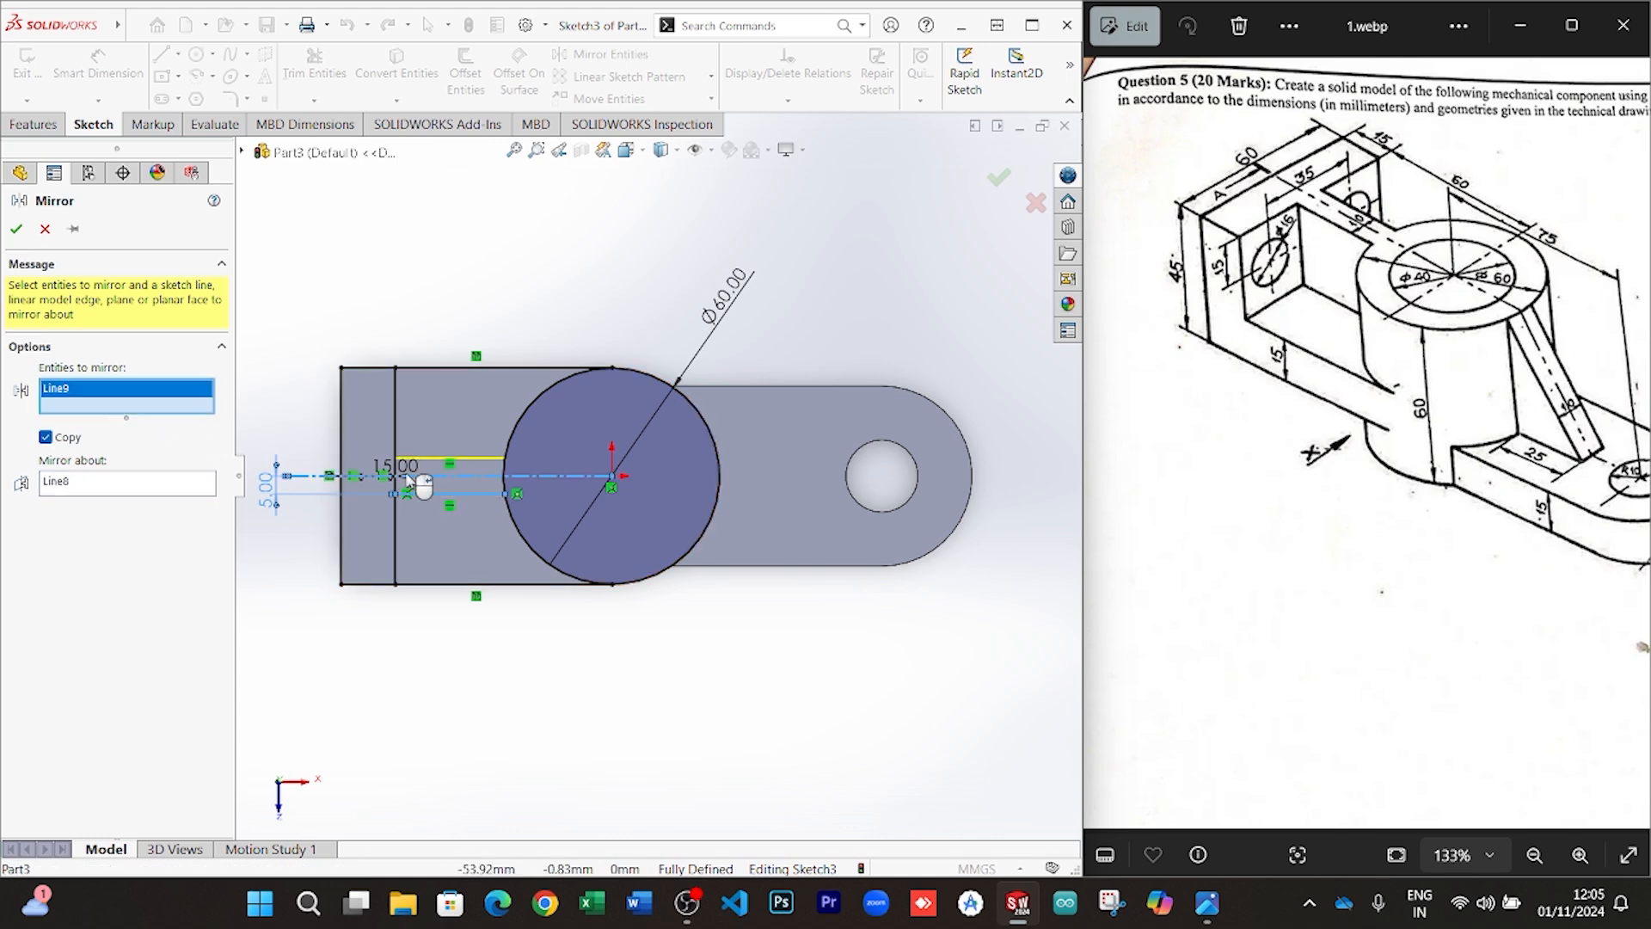
left_click(16, 229)
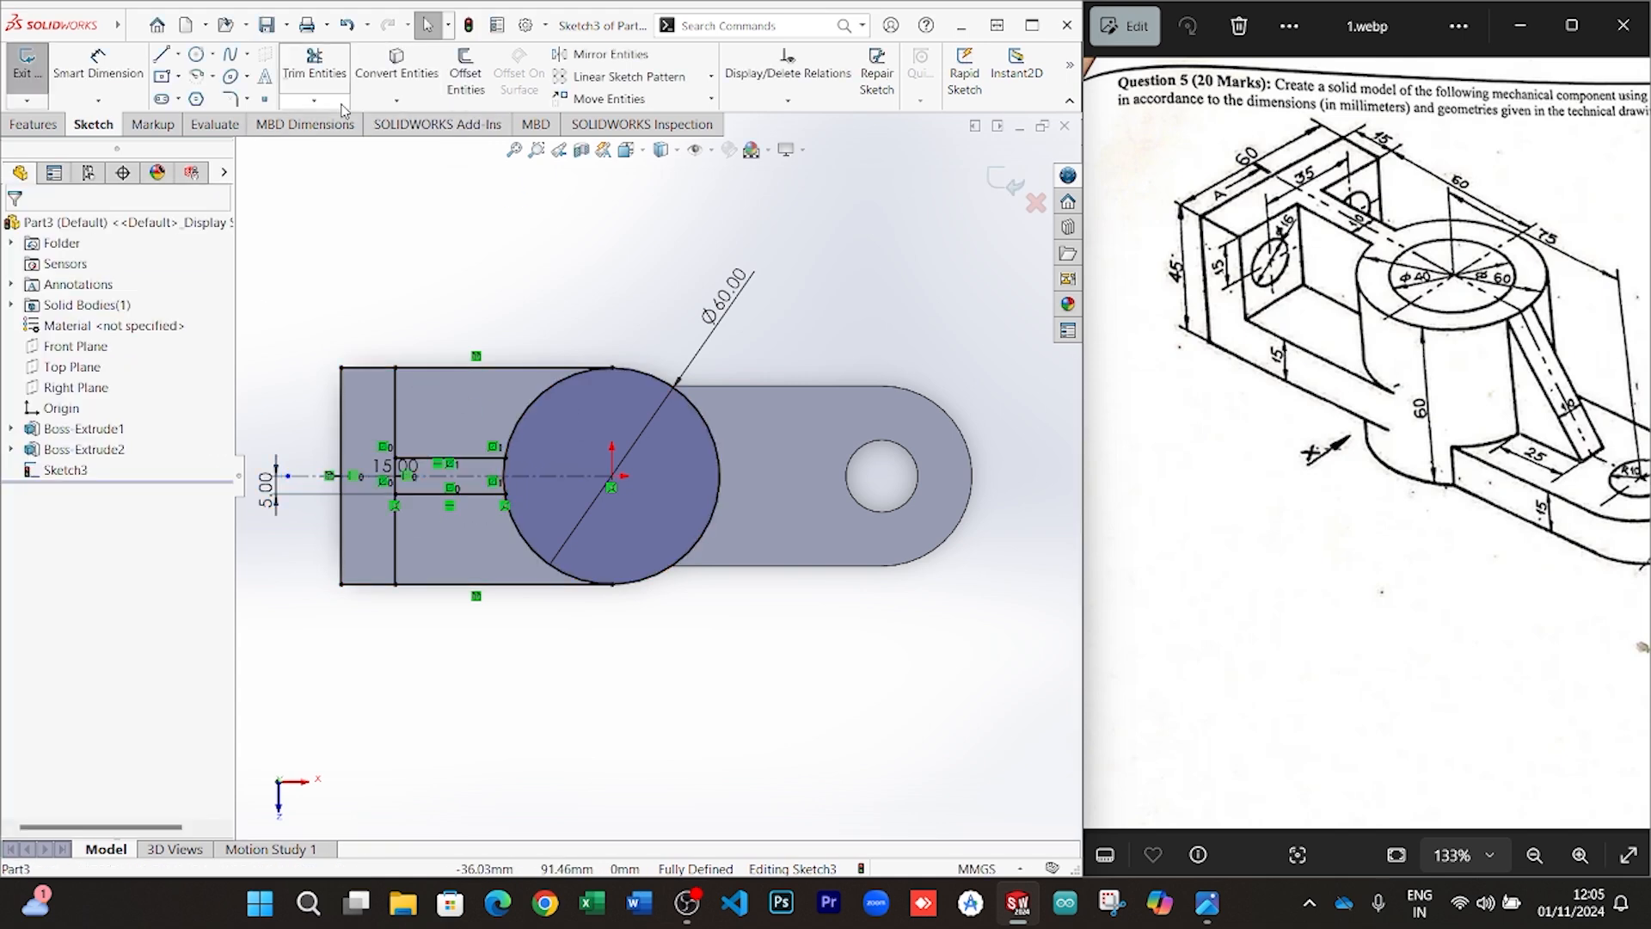
Trim the circle arc and offset line between the two web lines, plus the arm's long edges between the end plate and circle
left_click(314, 67)
scroll(489, 466, "down", 8)
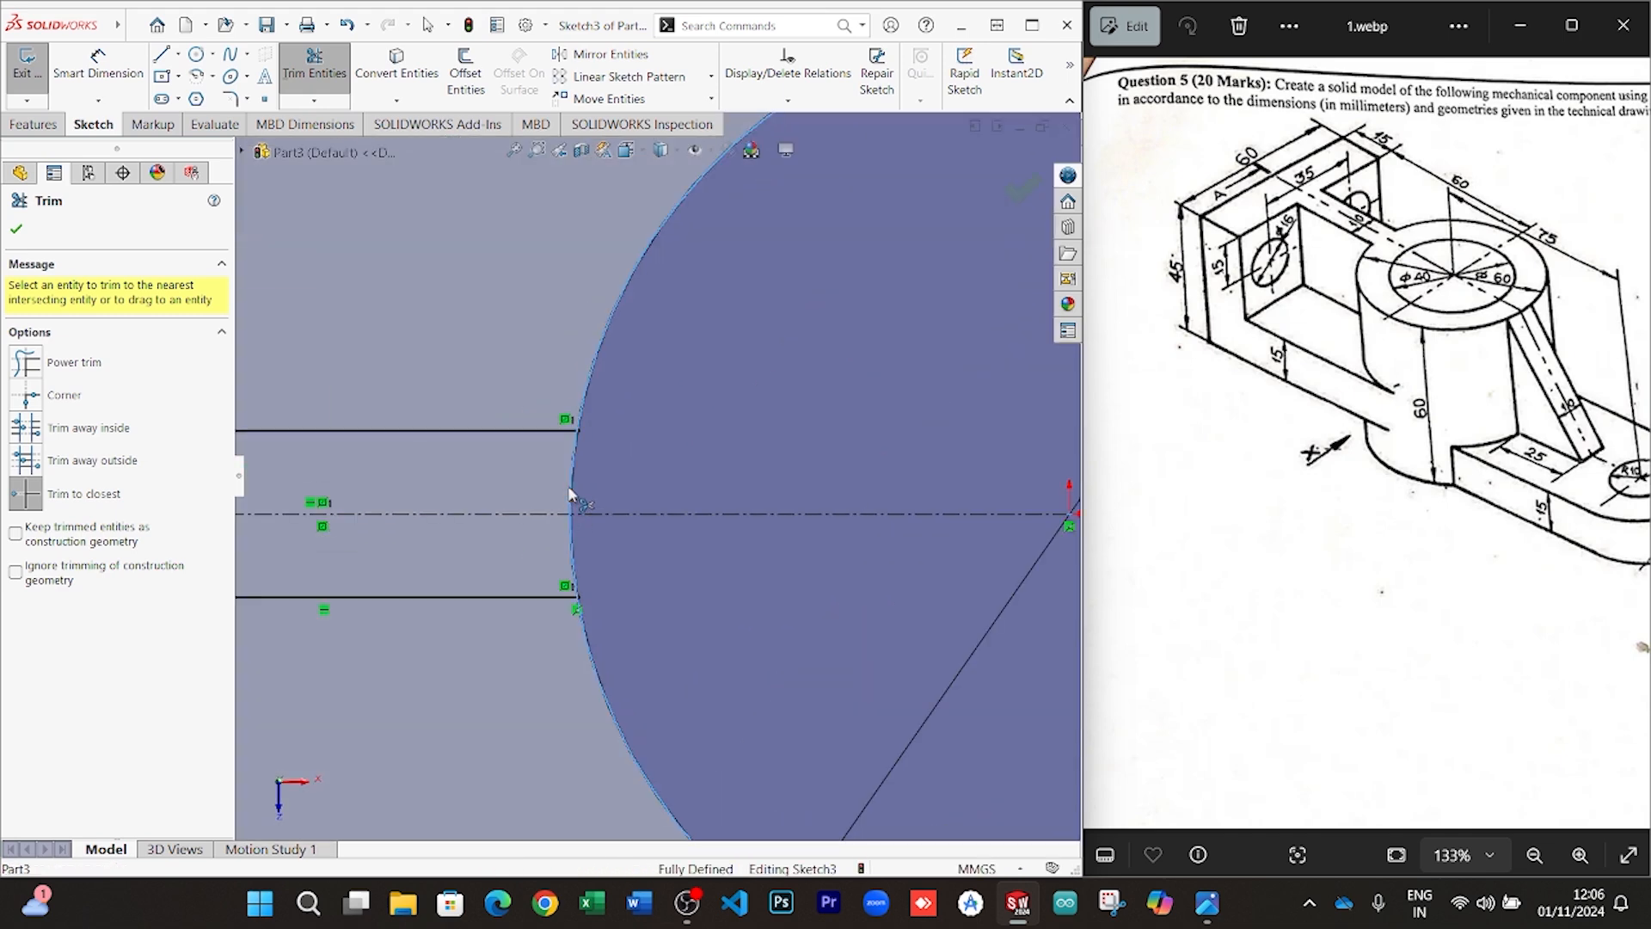
left_click(572, 507)
scroll(548, 579, "up", 5)
scroll(494, 464, "down", 5)
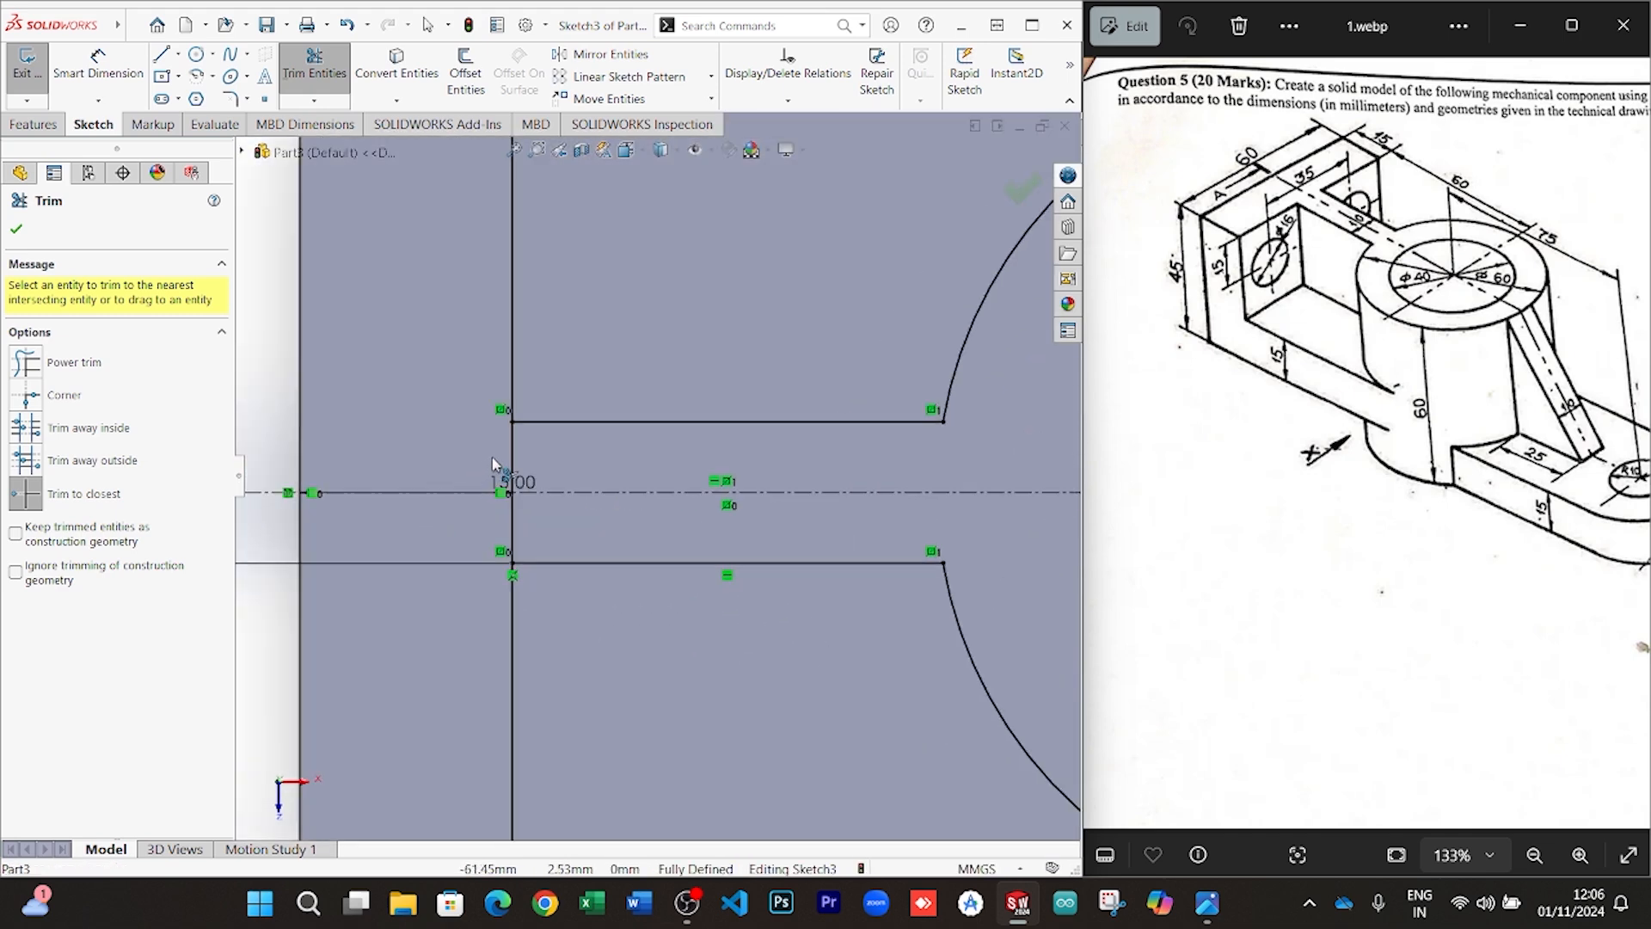
left_click(517, 457)
left_click(516, 529)
scroll(940, 489, "up", 6)
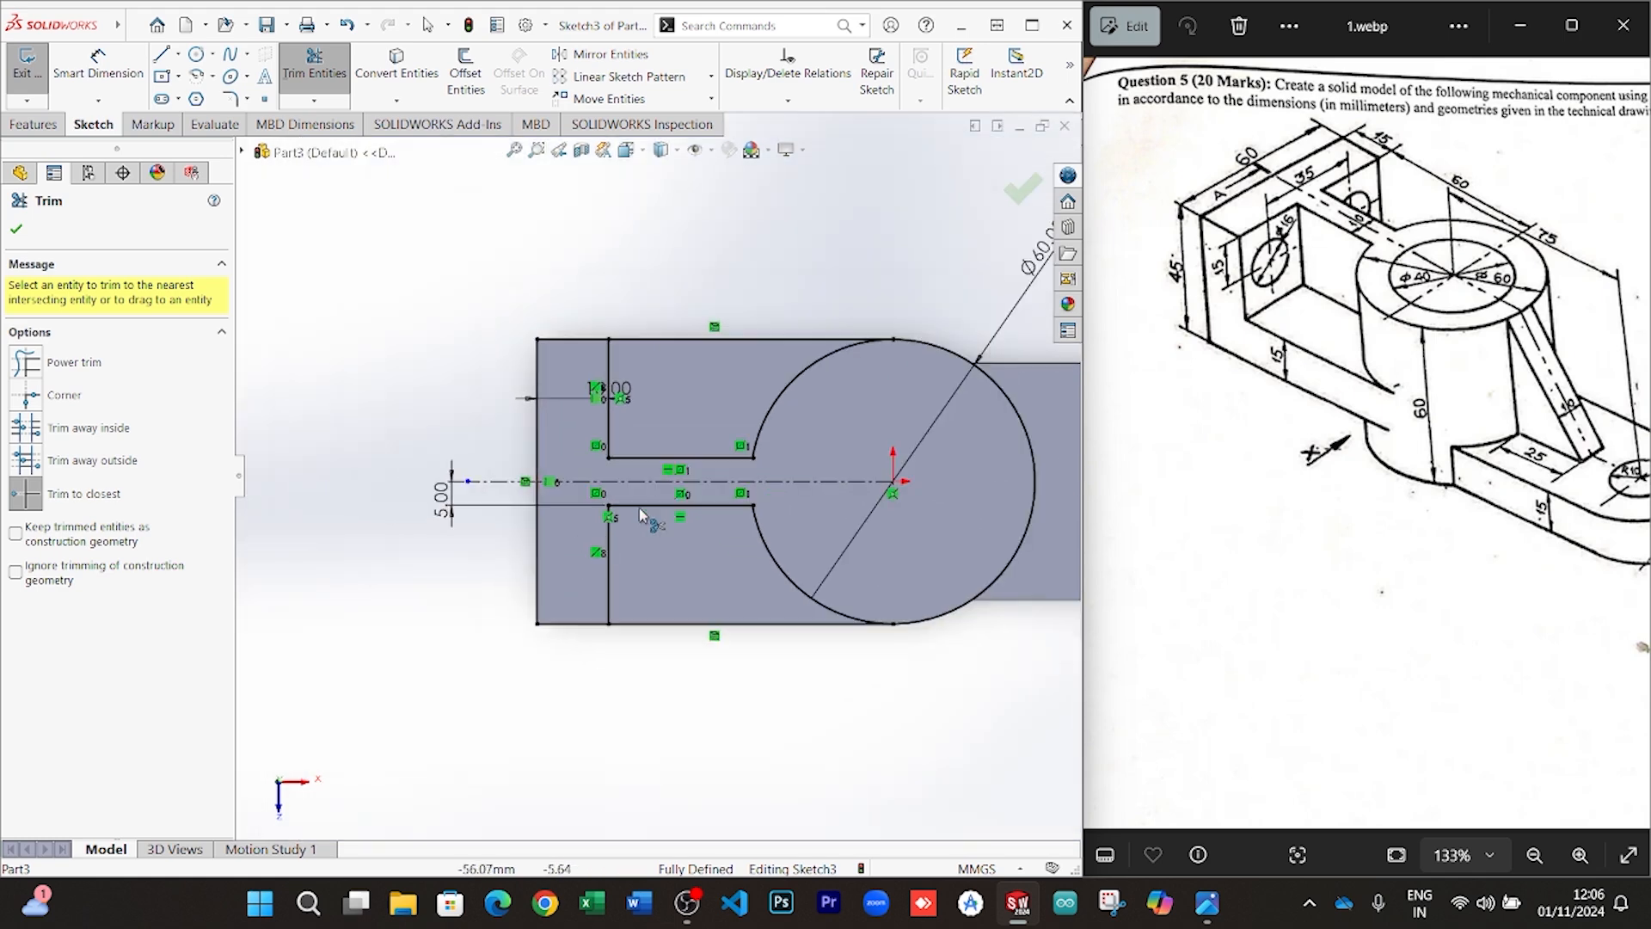
scroll(903, 443, "down", 2)
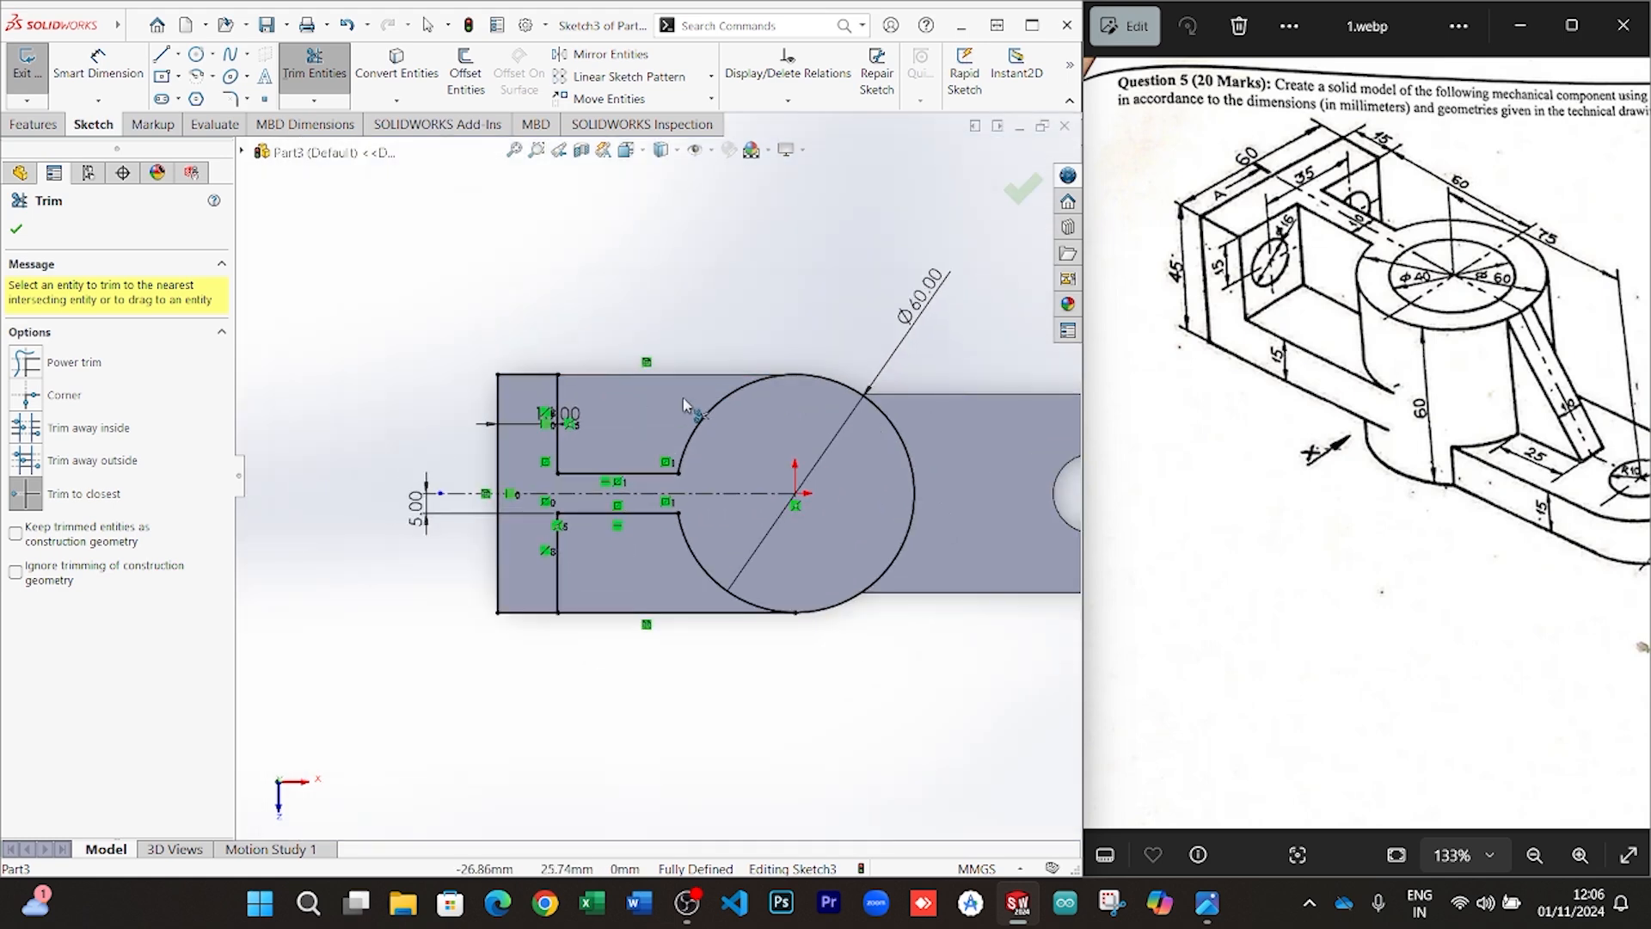
left_click(616, 613)
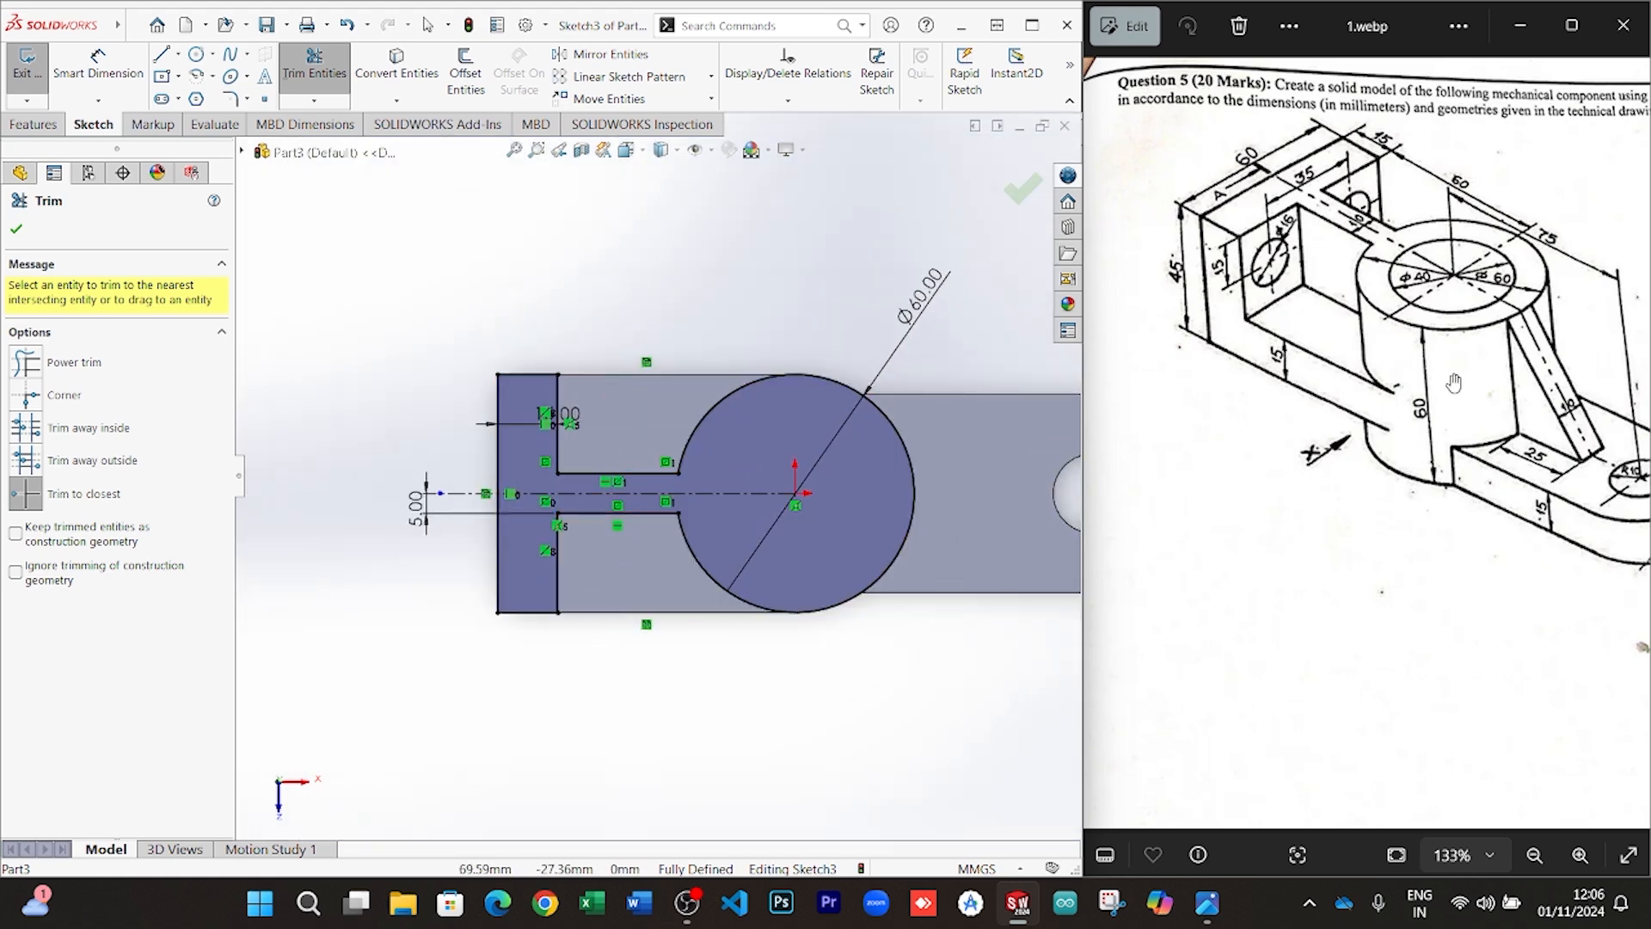
Extrude the combined end plate, web and cylinder profile 30 mm upward as a blind boss with merged result
left_click(33, 124)
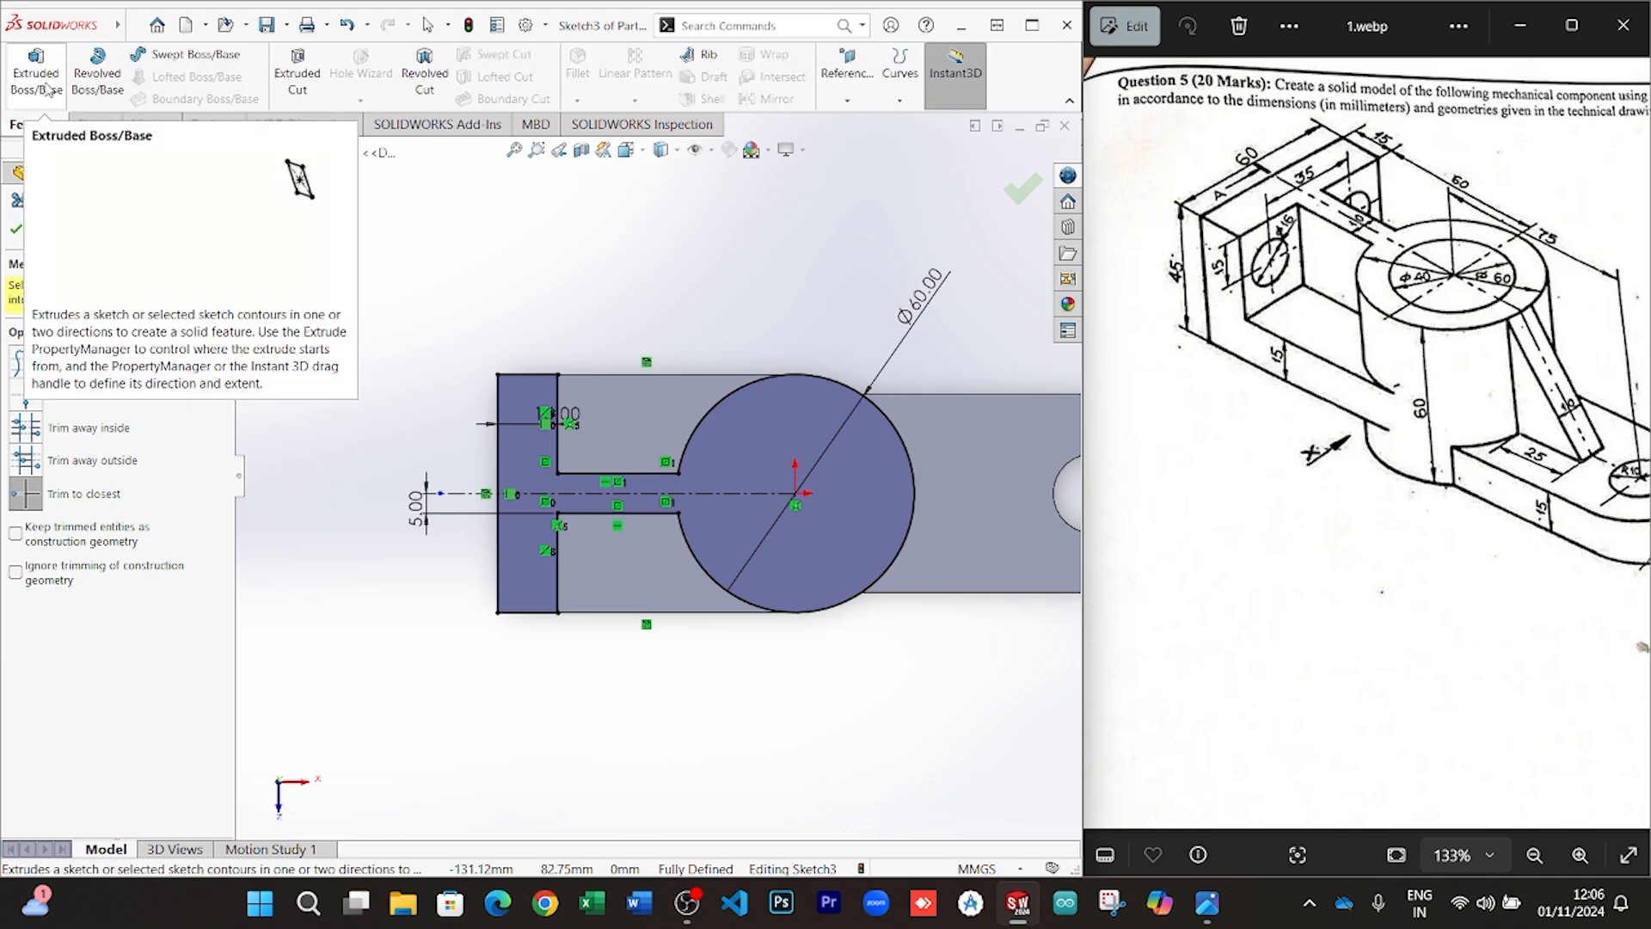
left_click(35, 73)
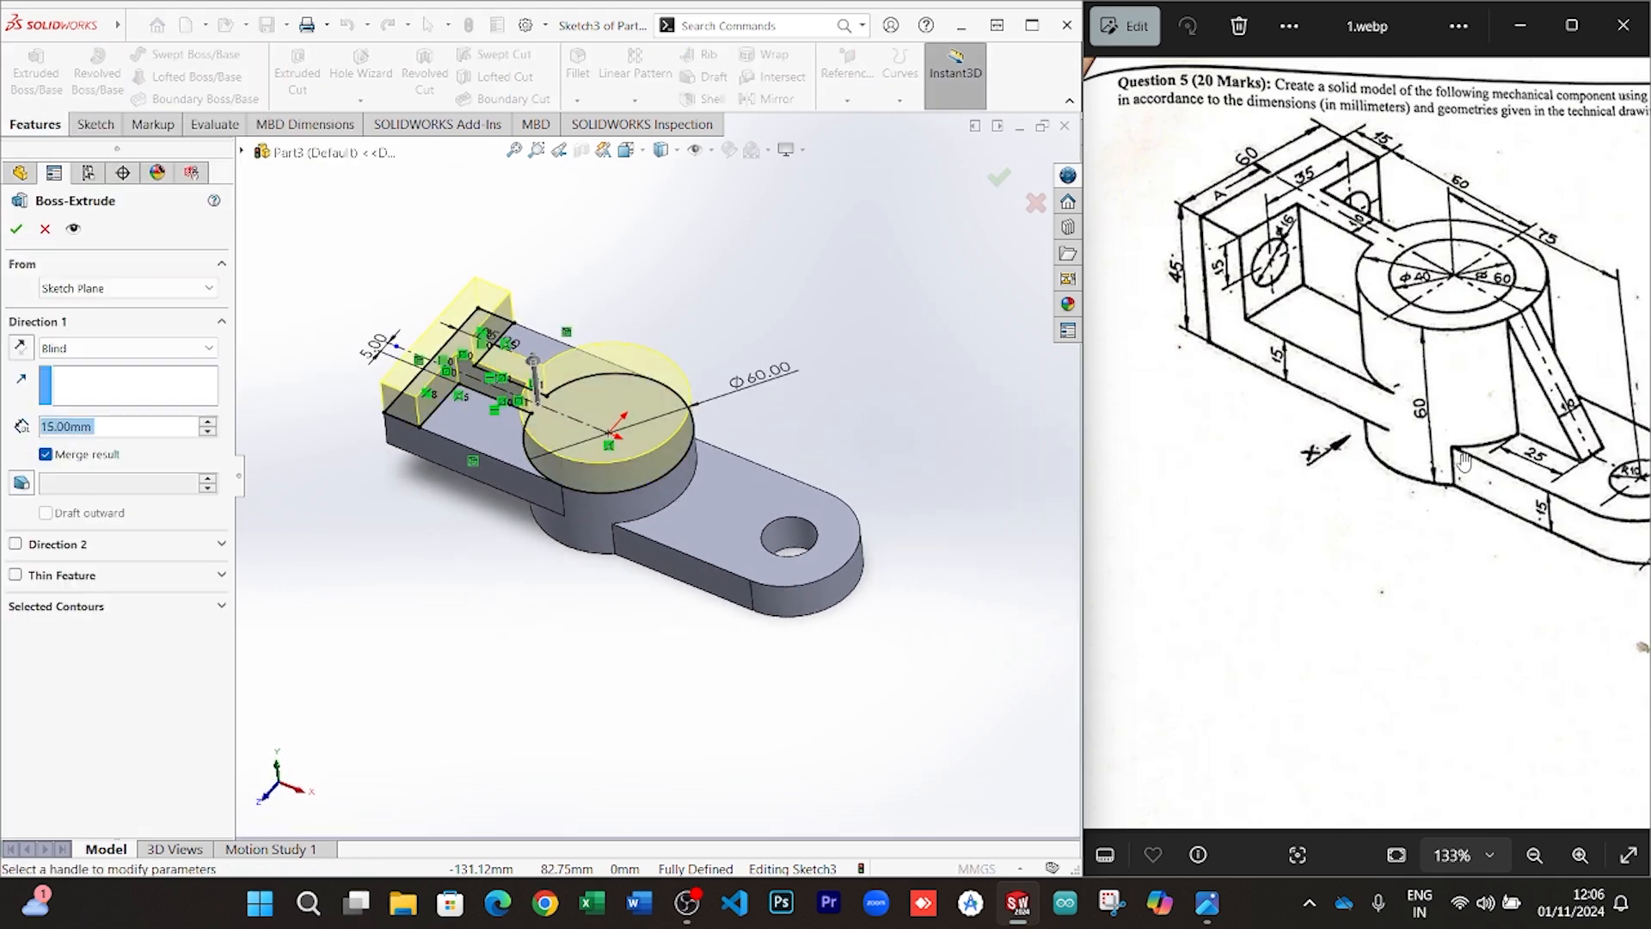
left_click(1555, 538)
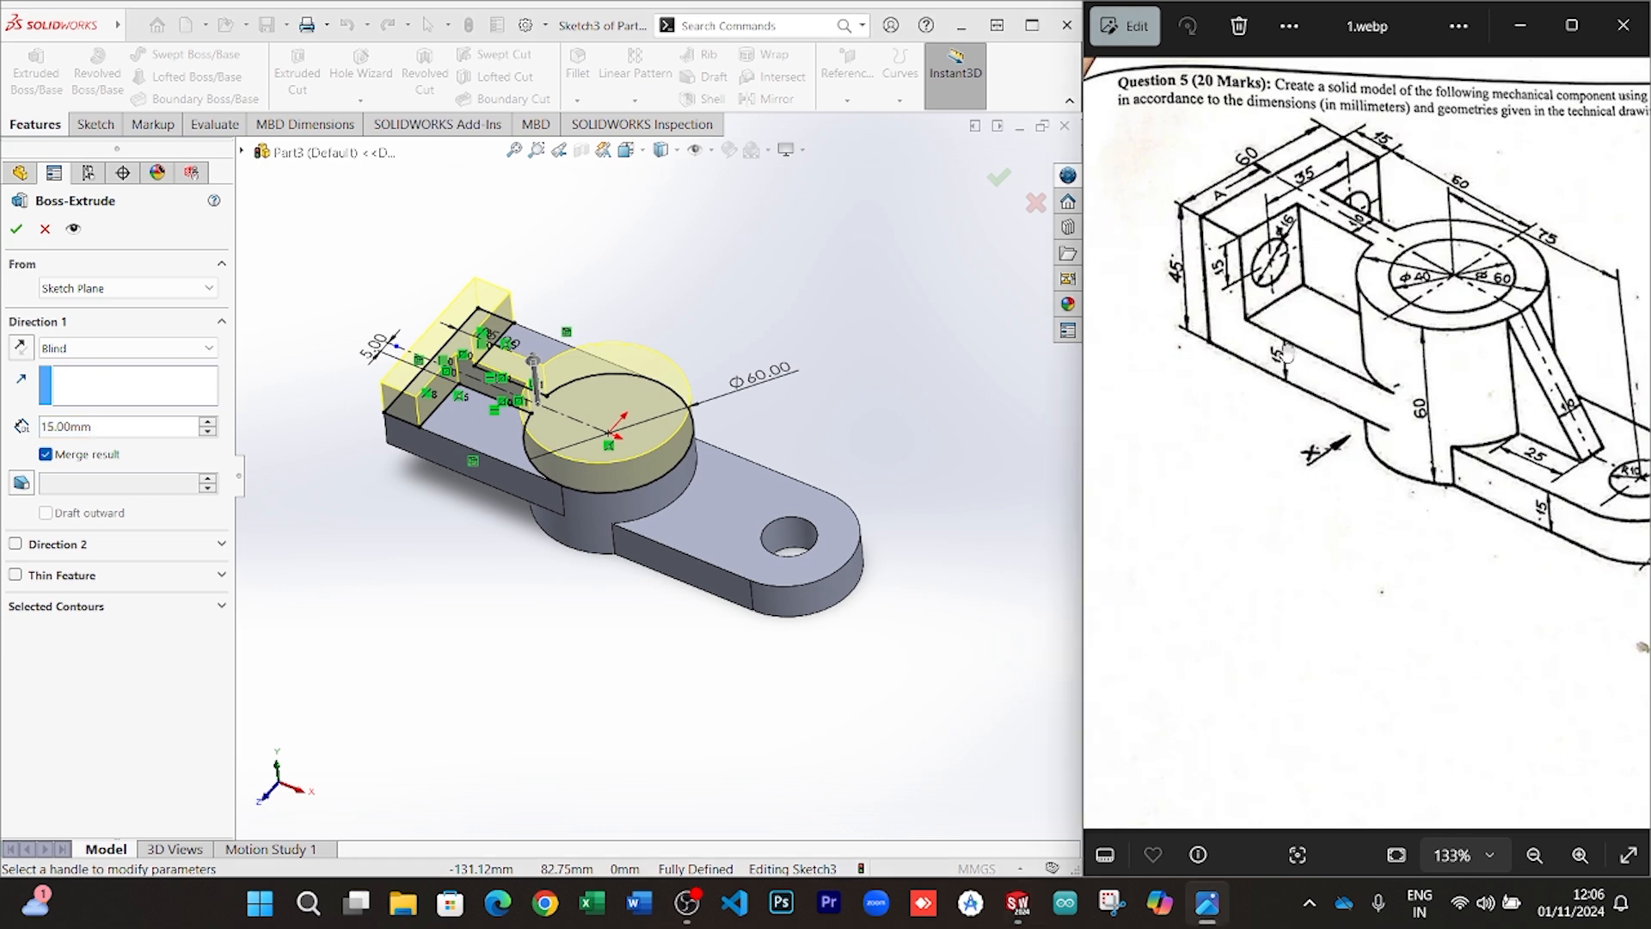
left_click(73, 431)
double_click(74, 428)
type("3")
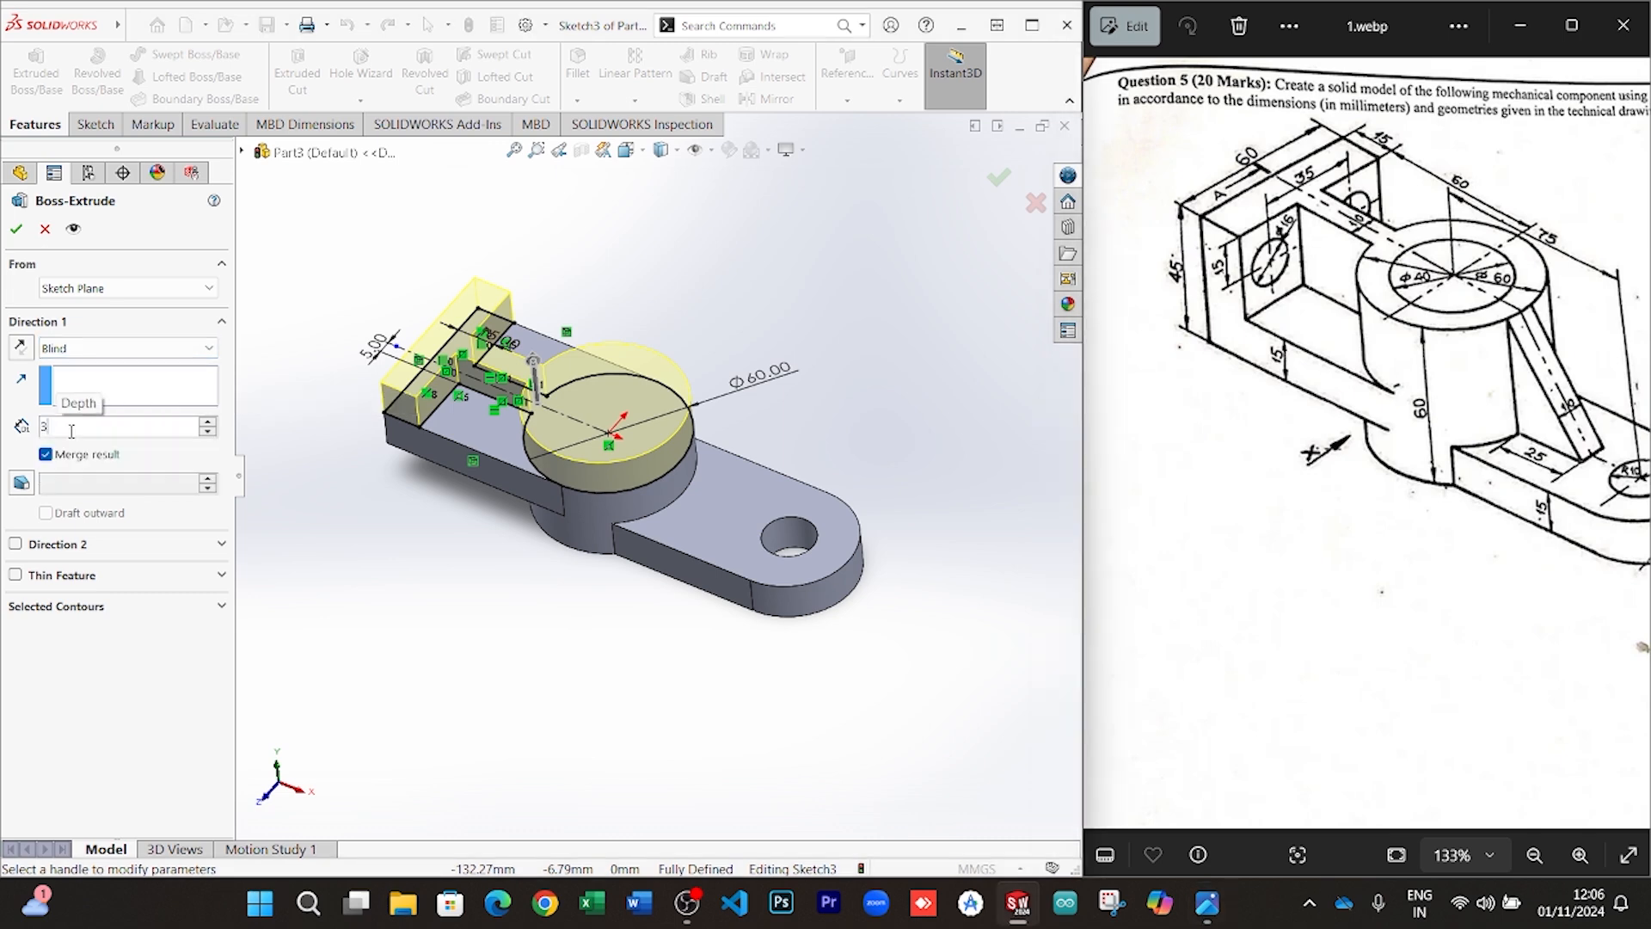
key("Return")
type("3")
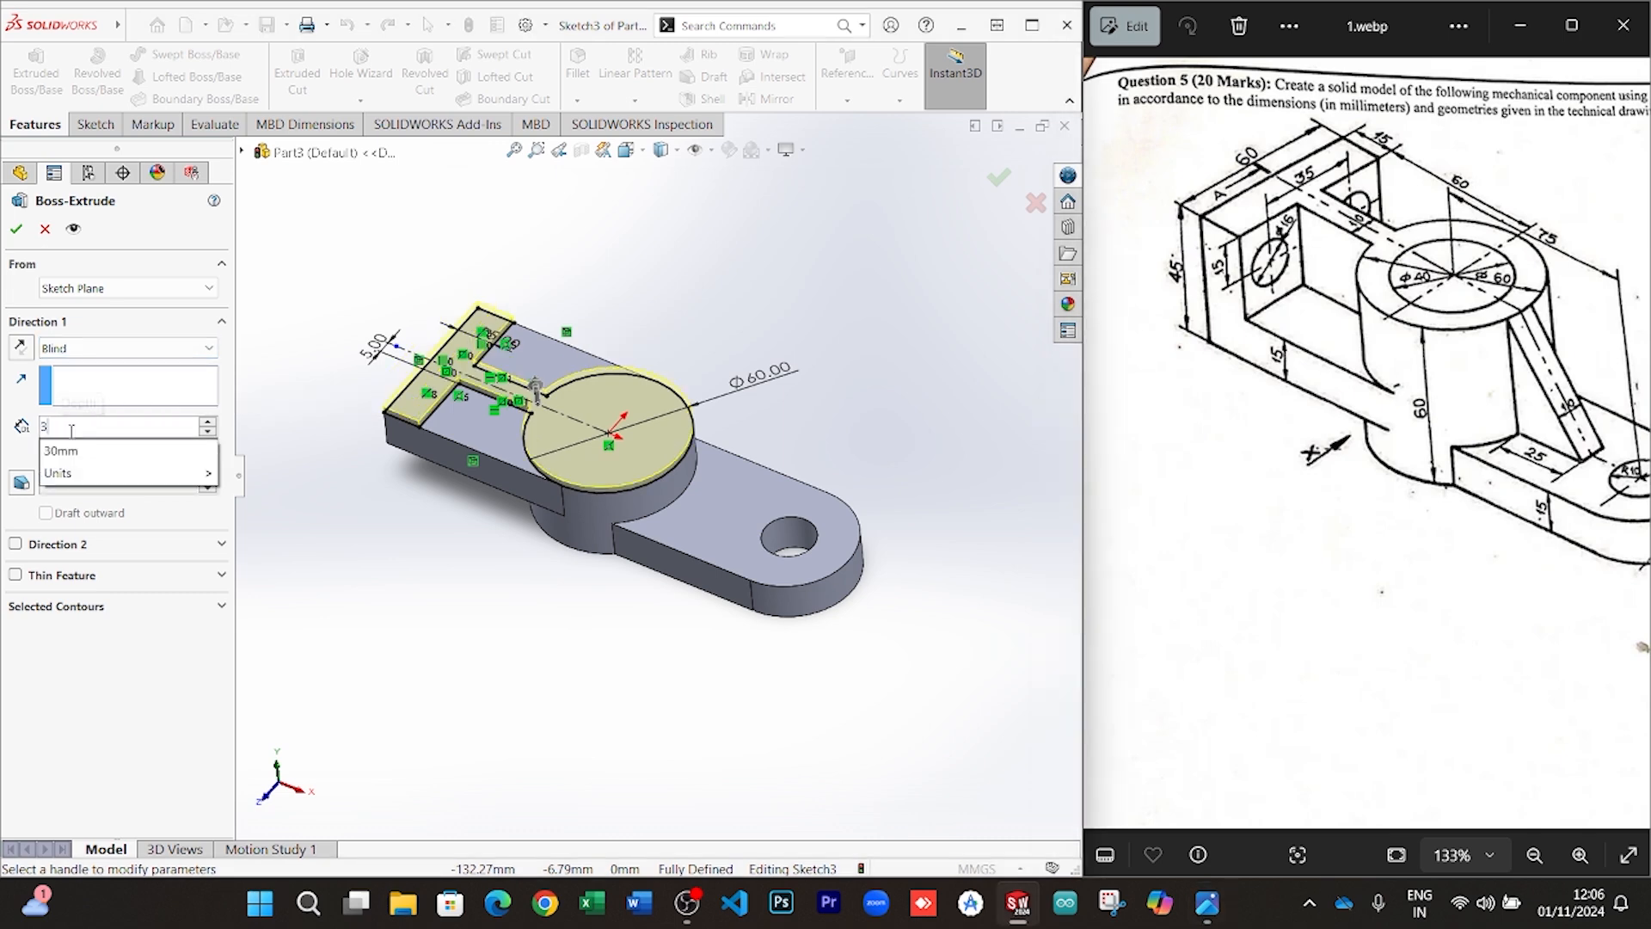
type("0")
key("Return")
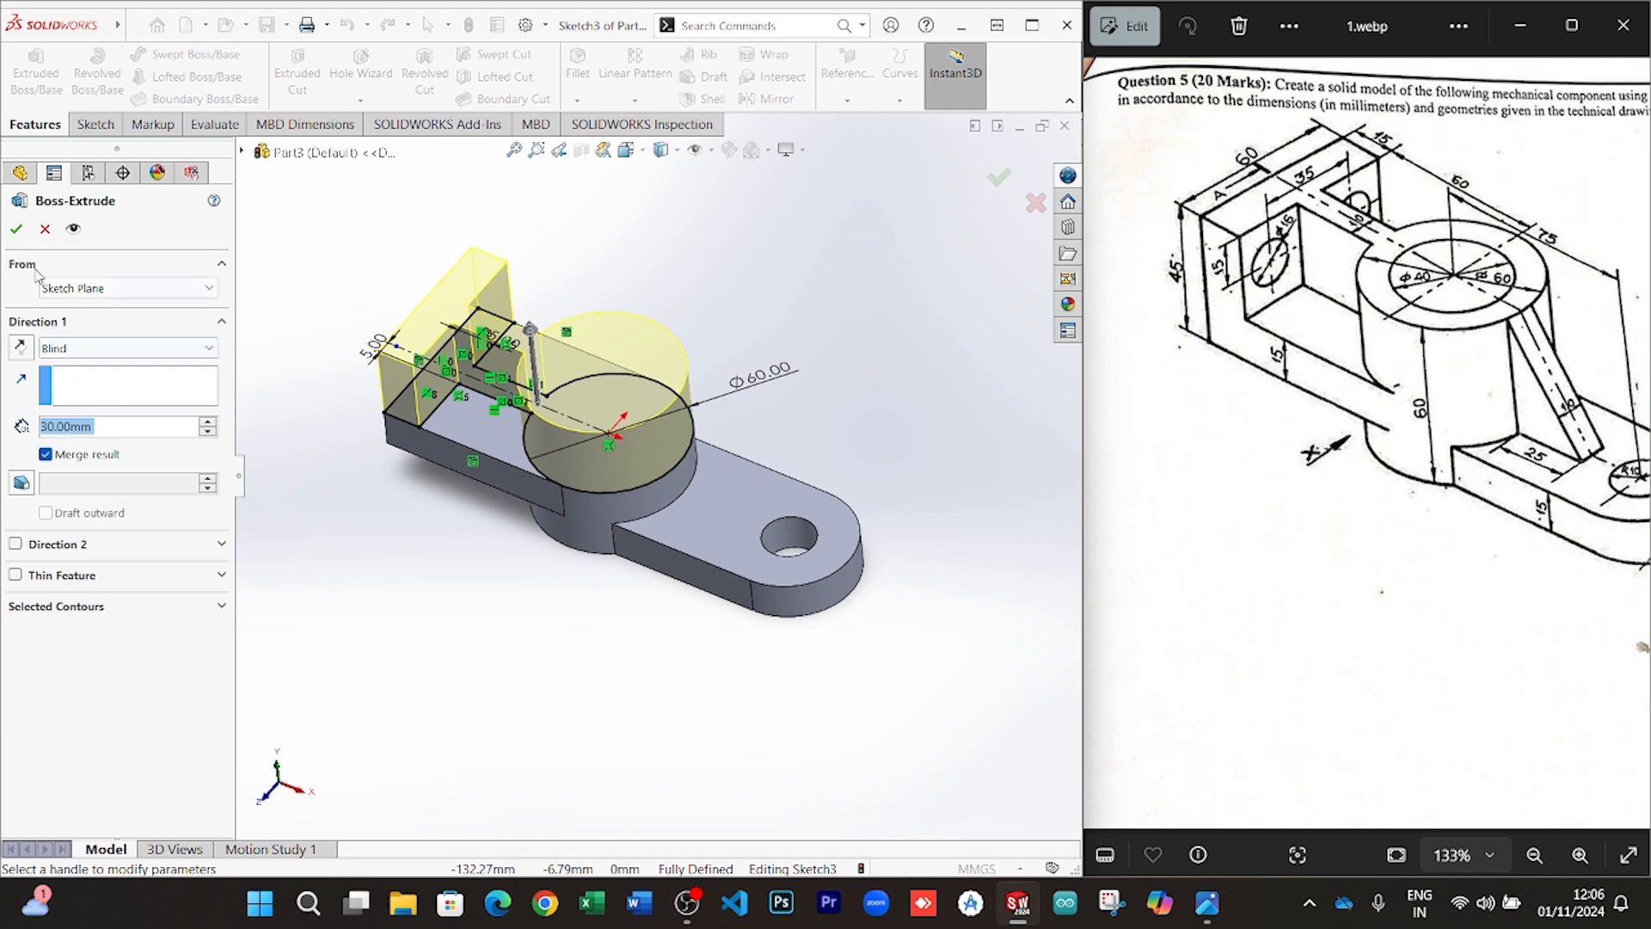
left_click(16, 230)
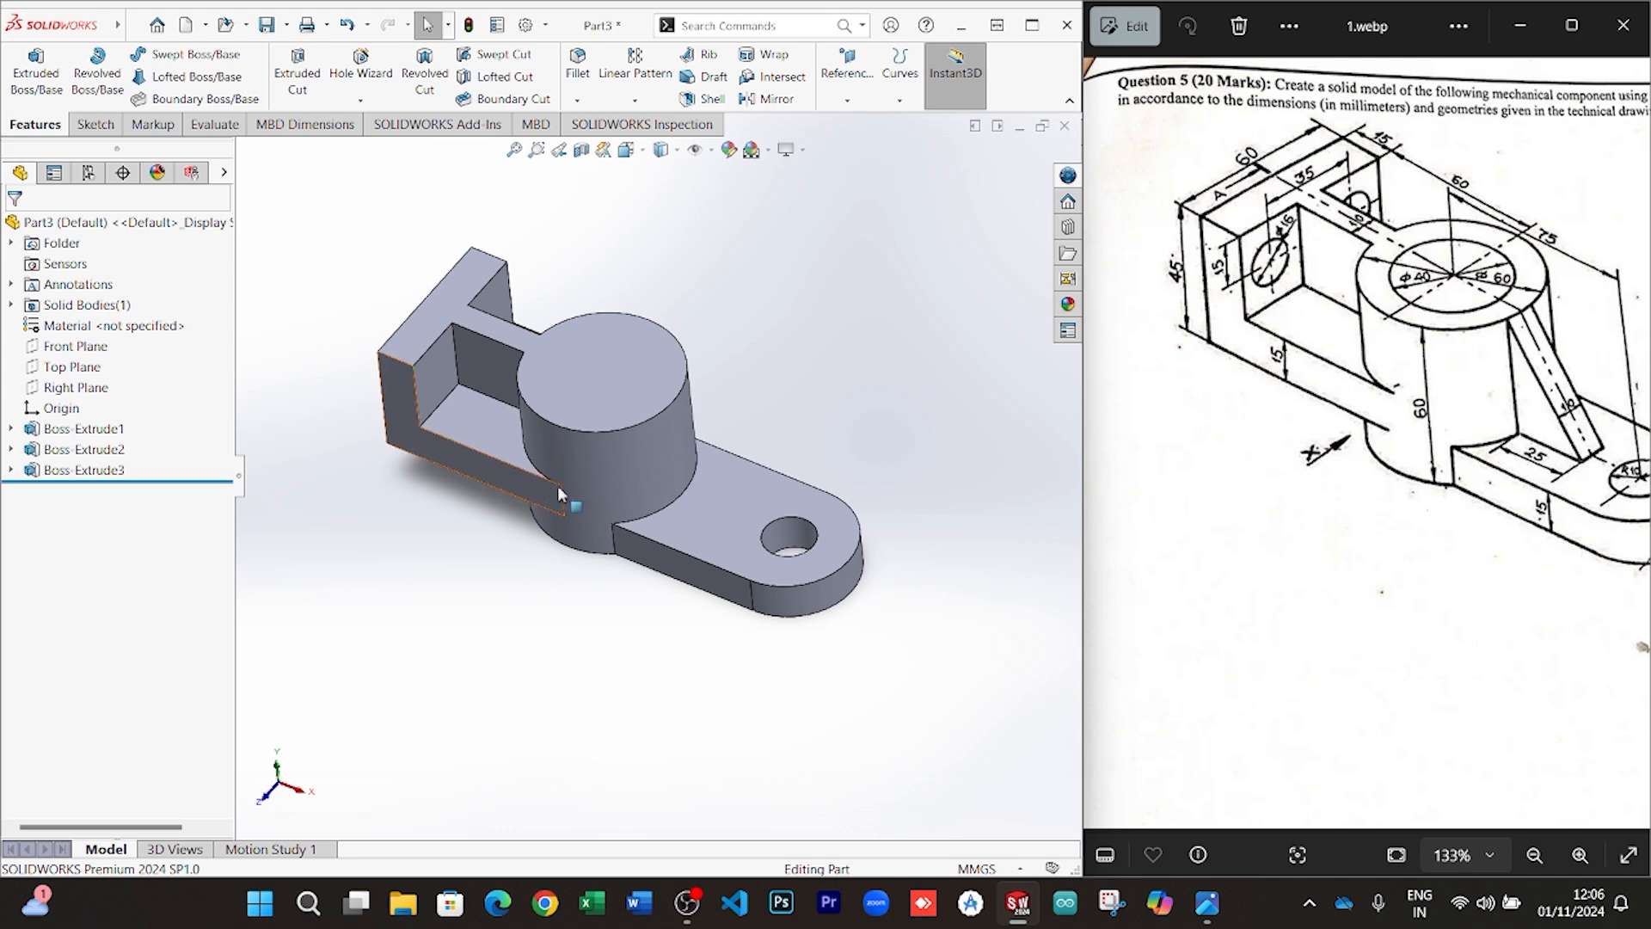
Start a sketch on the upper face of the rounded base arm and draw a horizontal construction centerline about 93 mm long from the origin through the hole
right_click(746, 442)
left_click(782, 480)
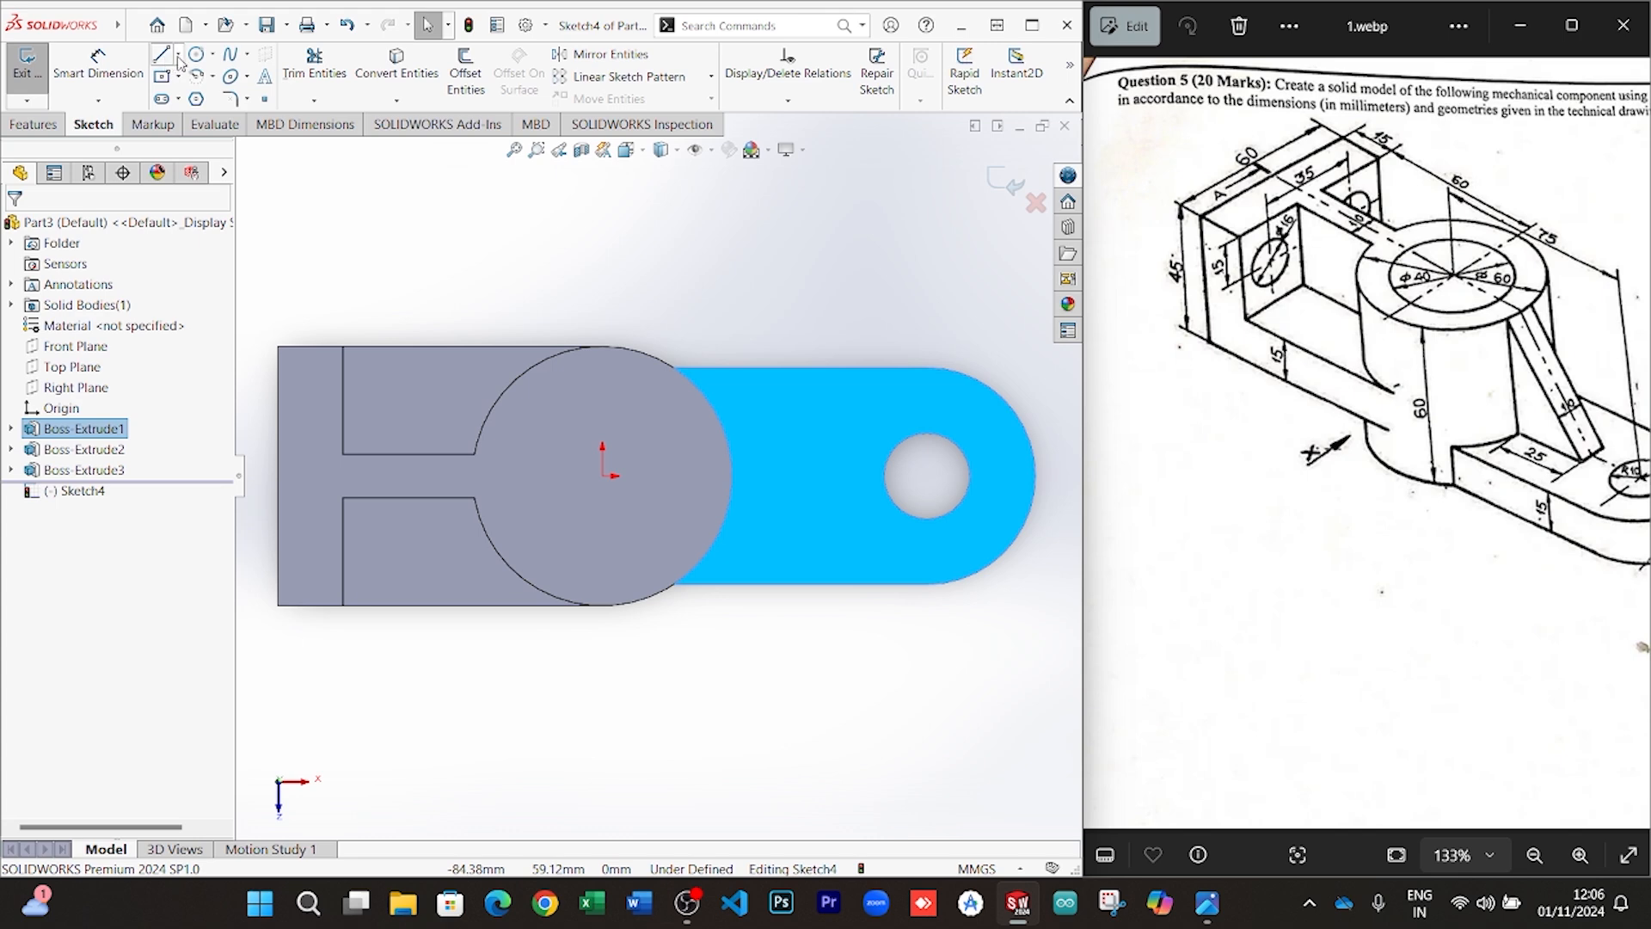
left_click(179, 56)
left_click(210, 95)
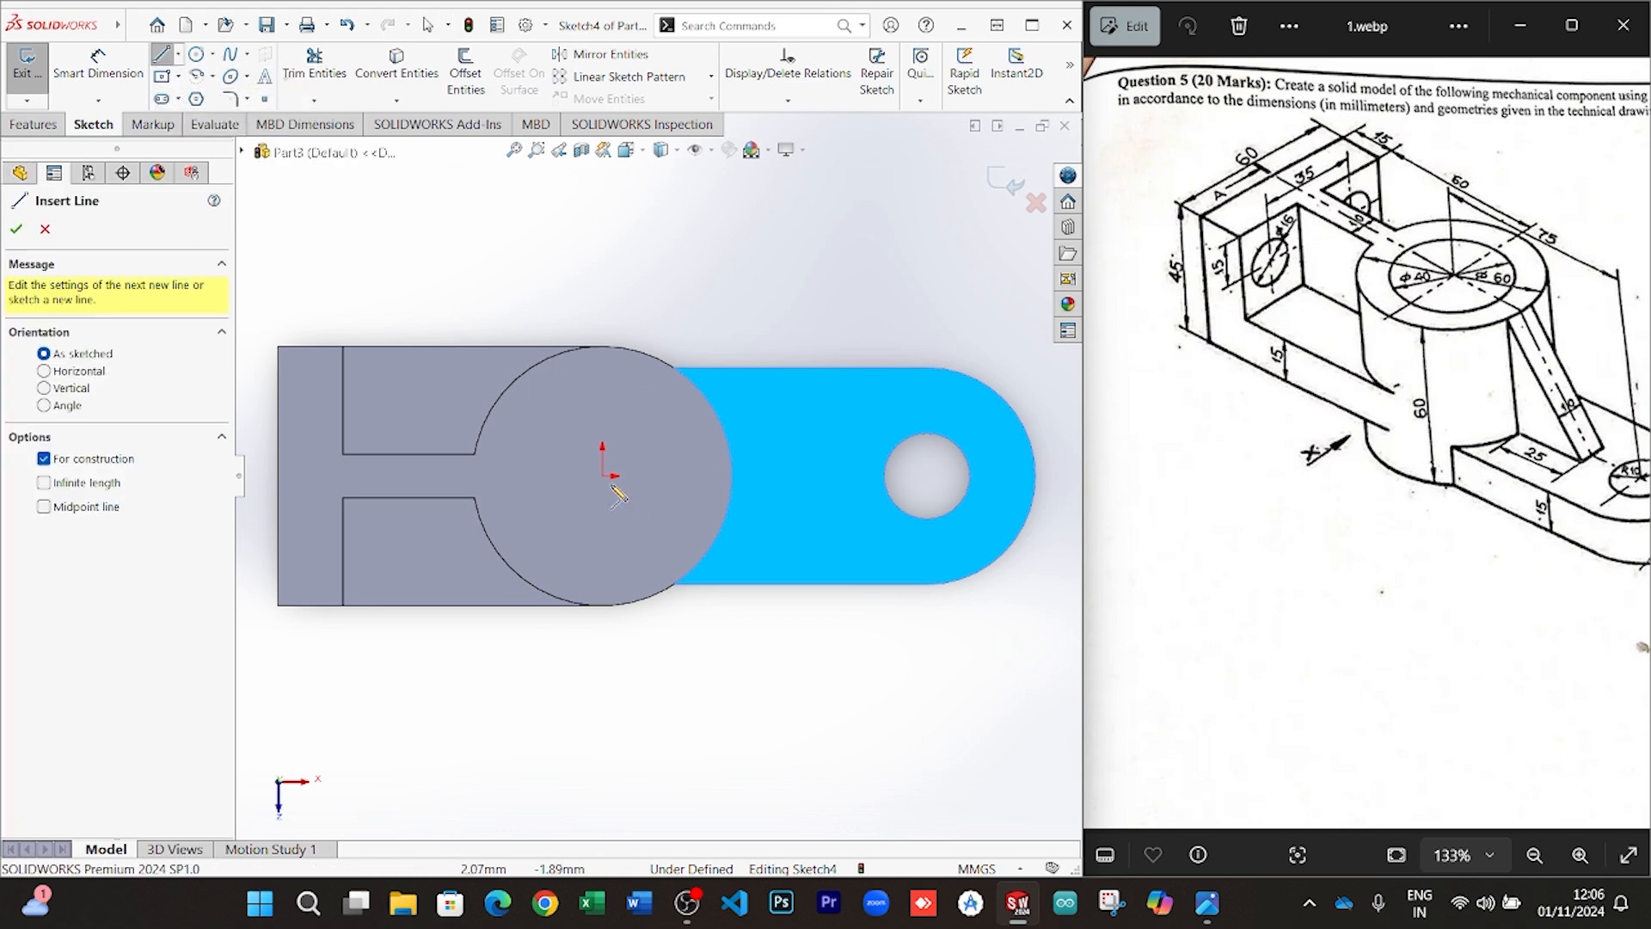
left_click(612, 475)
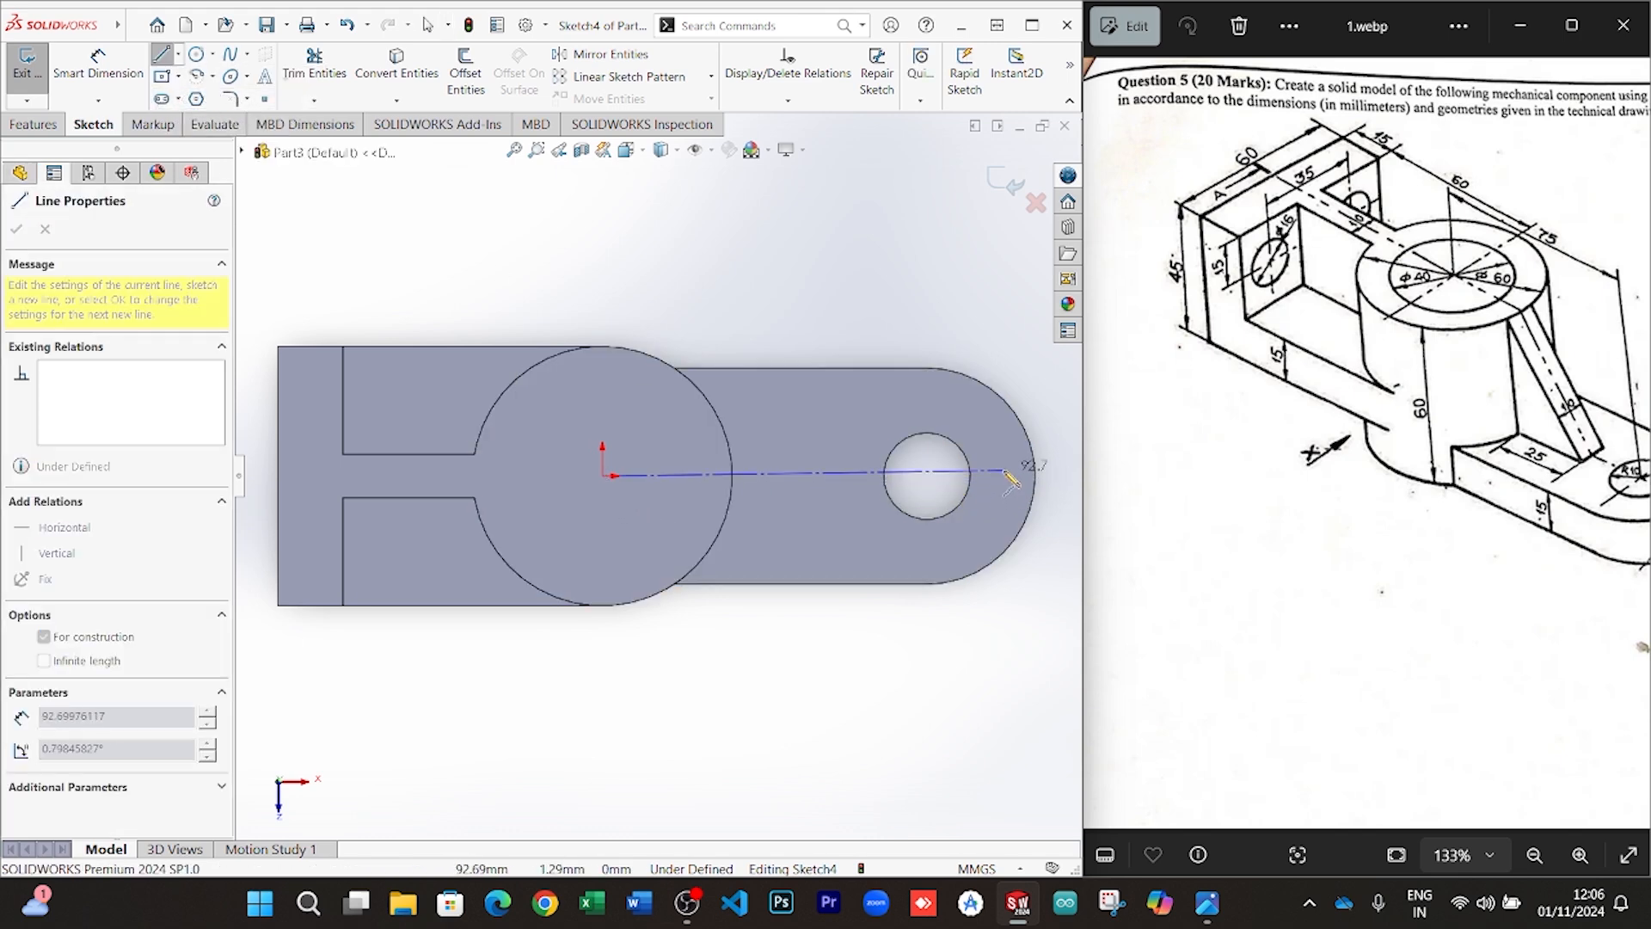
left_click(1004, 475)
right_click(1038, 499)
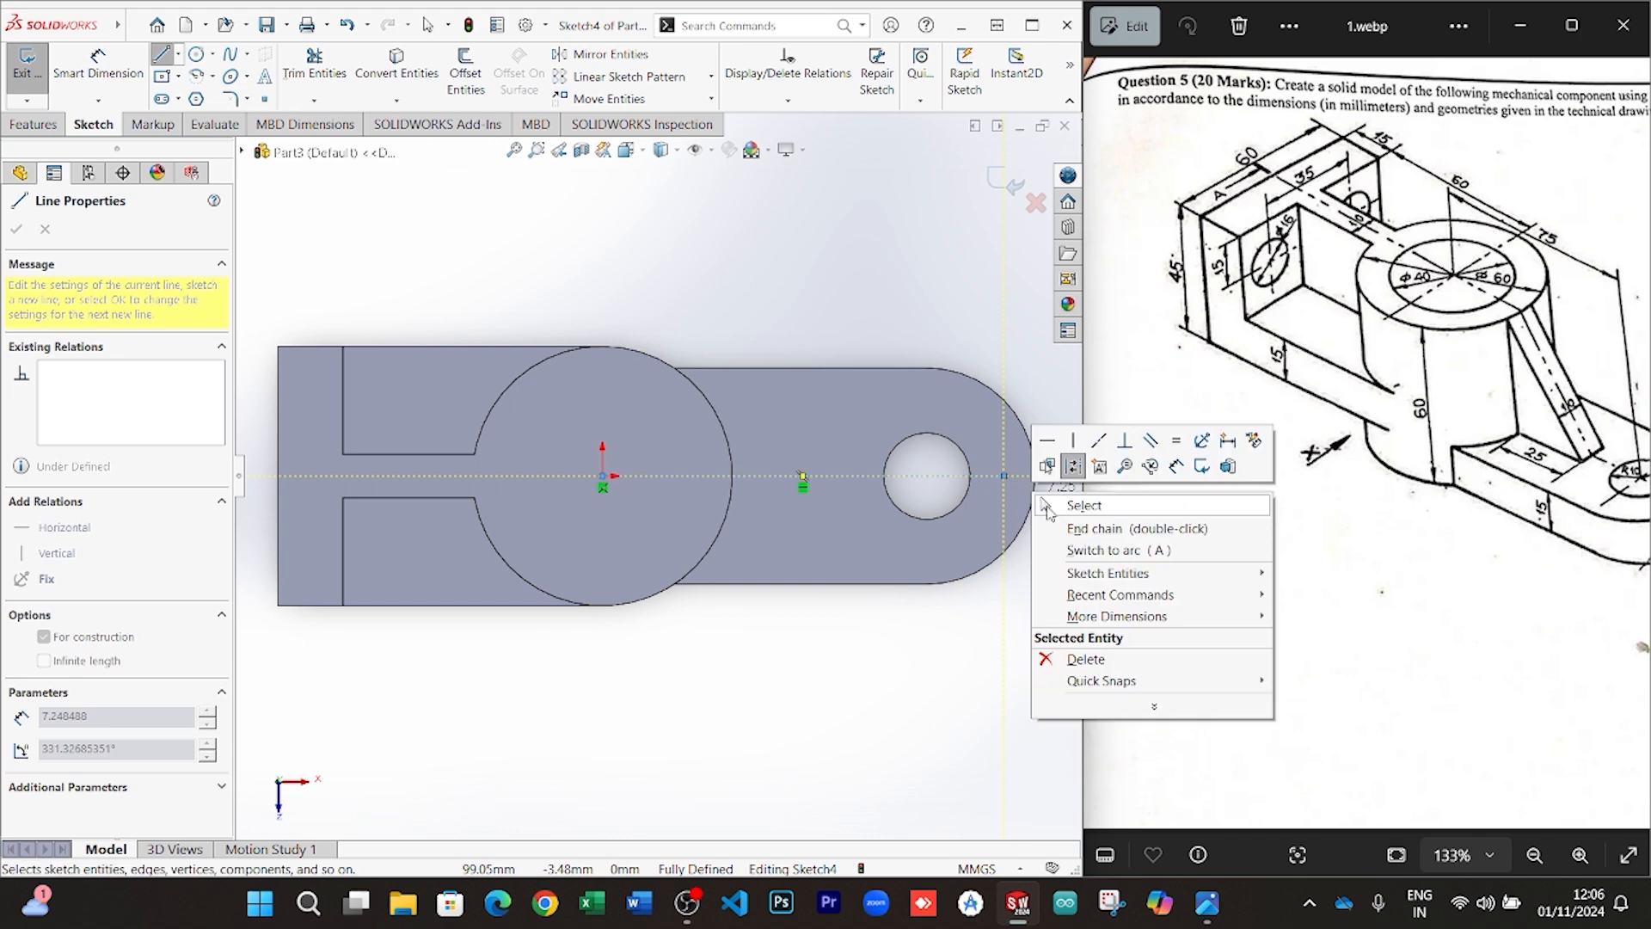
left_click(1063, 507)
Draw a horizontal line below the centerline from the cylinder's edge toward the hole, closed by a short vertical line up to the centerline
left_click(162, 55)
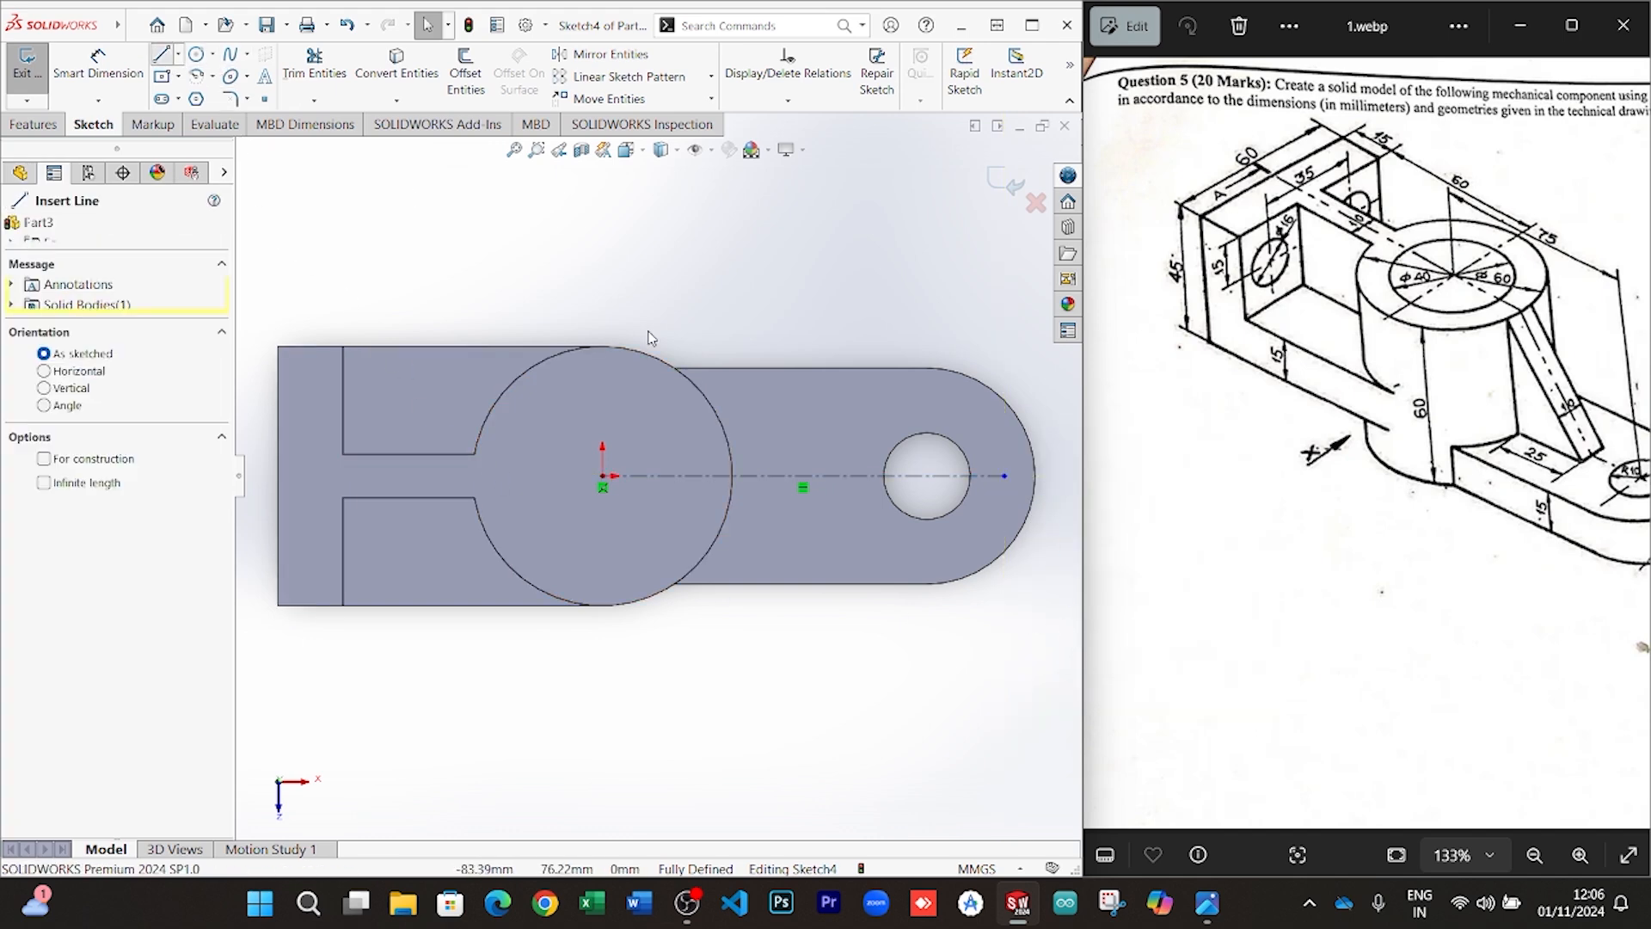
left_click(732, 499)
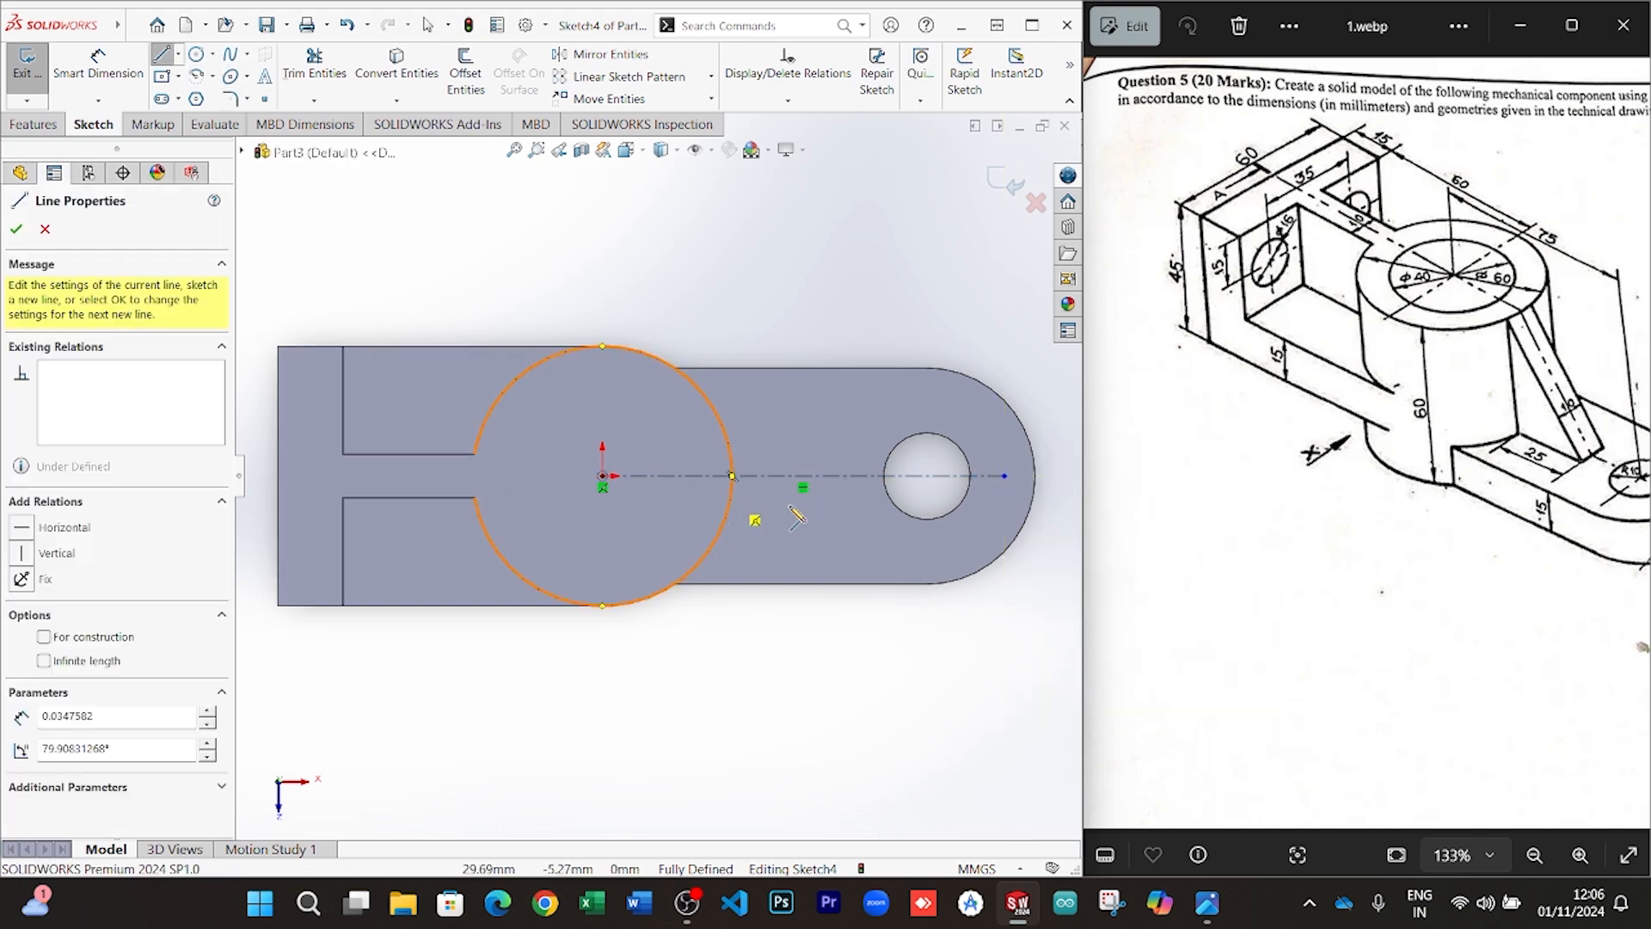
left_click(848, 498)
left_click(848, 475)
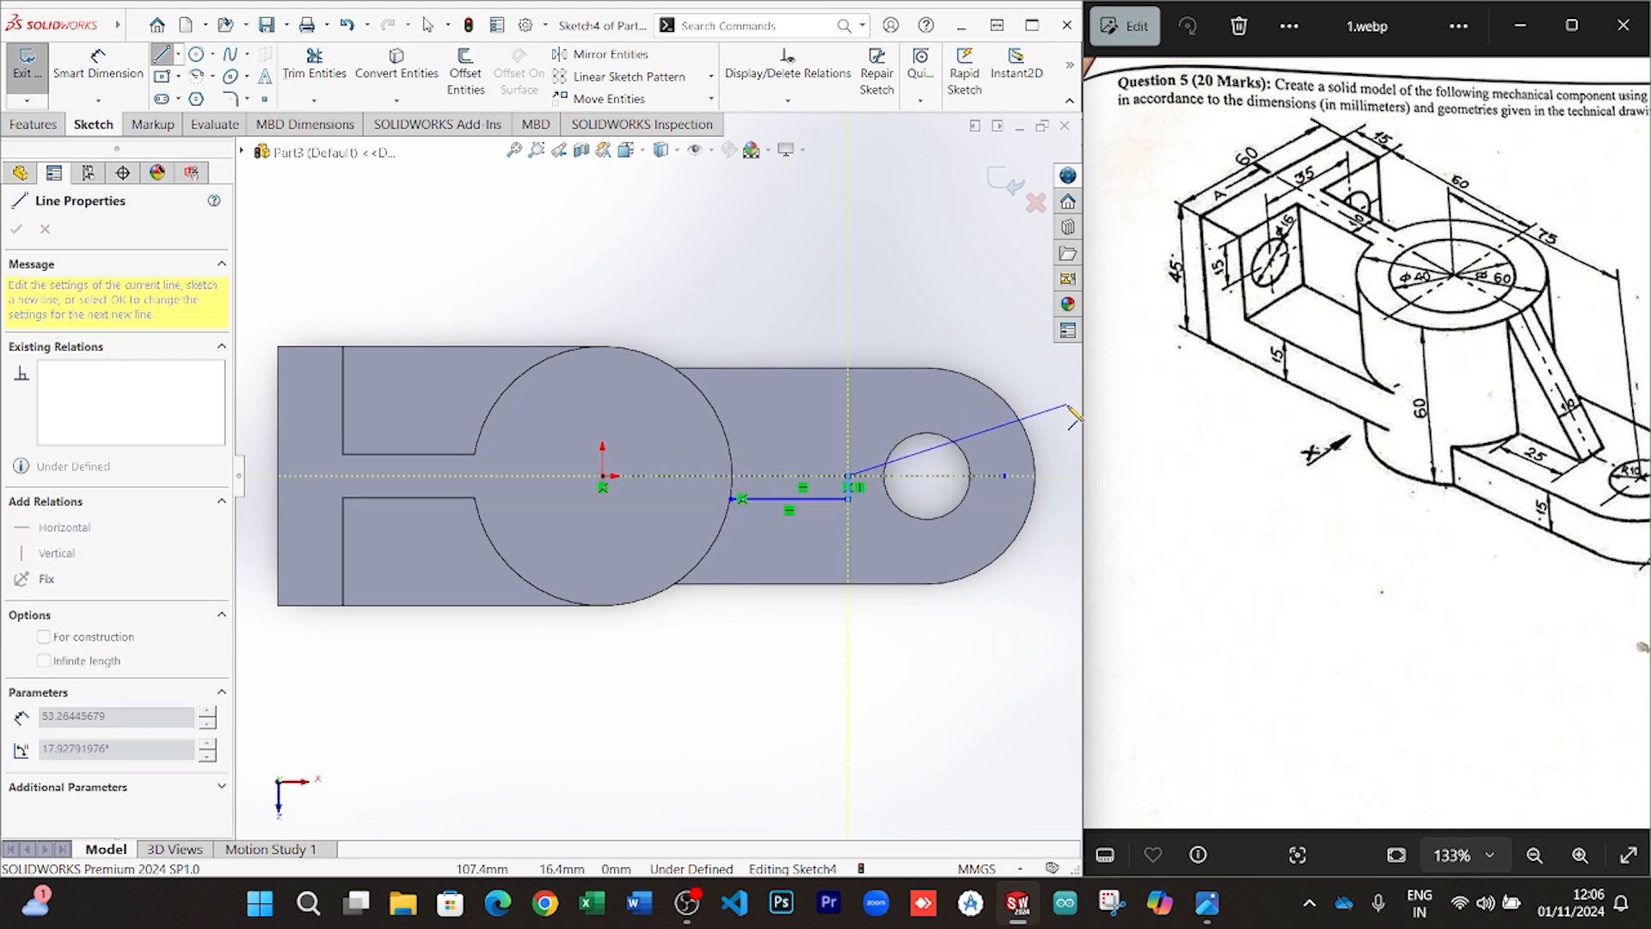
right_click(1073, 416)
left_click(1101, 418)
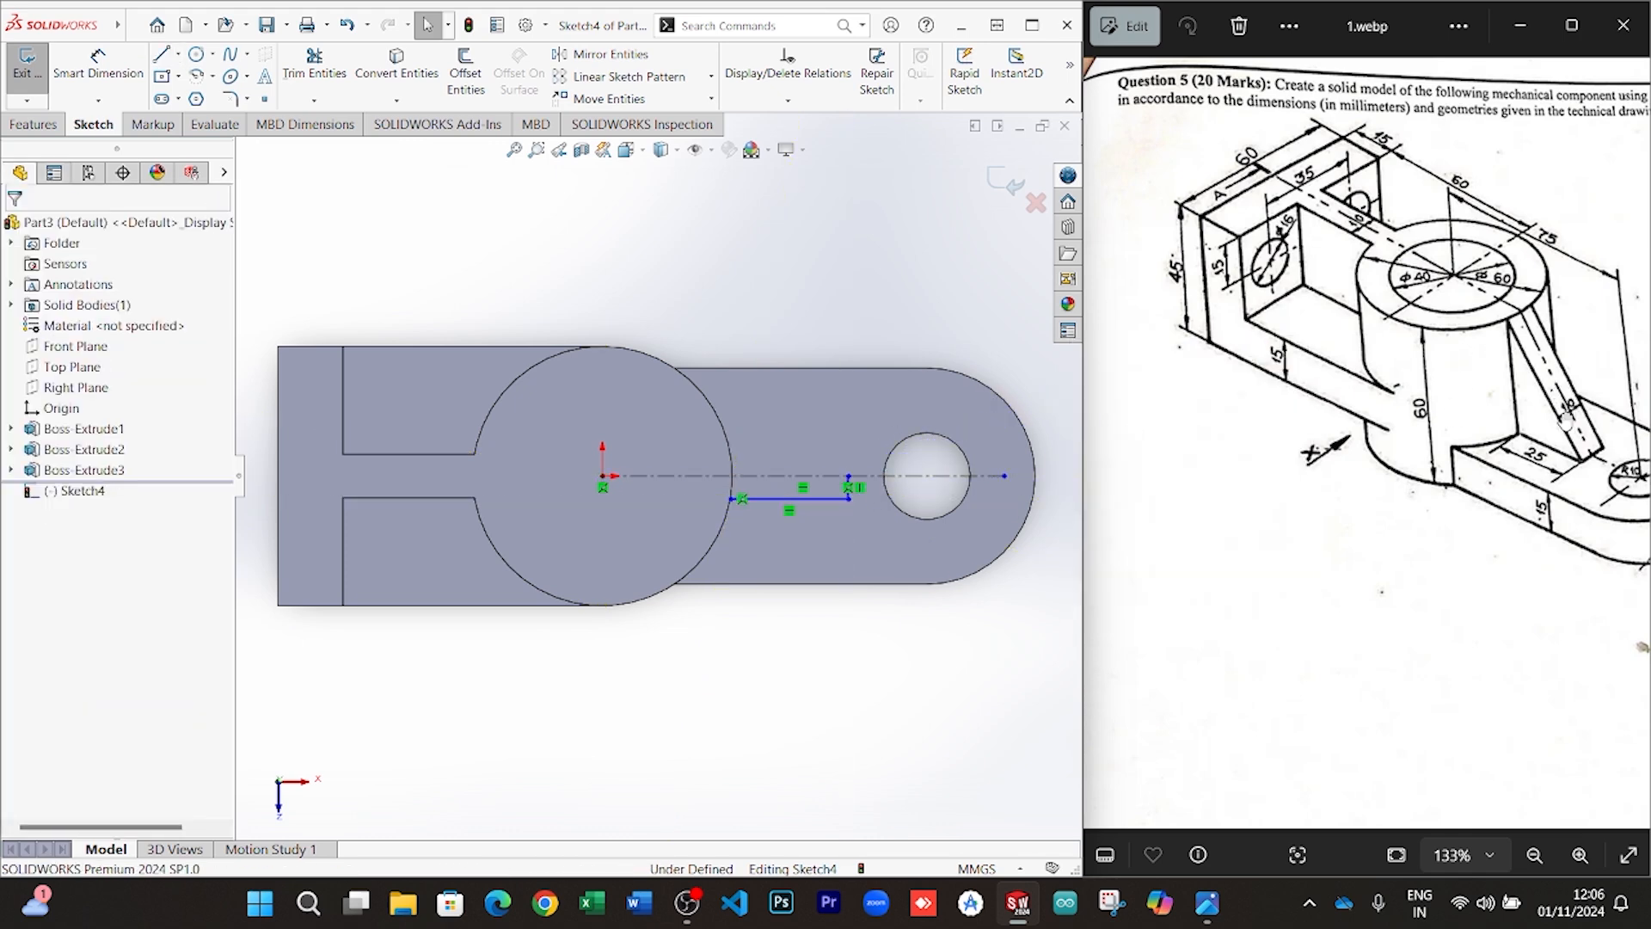
Dimension the distance between the rib's lower line and the construction centerline as 5 mm
left_click(98, 65)
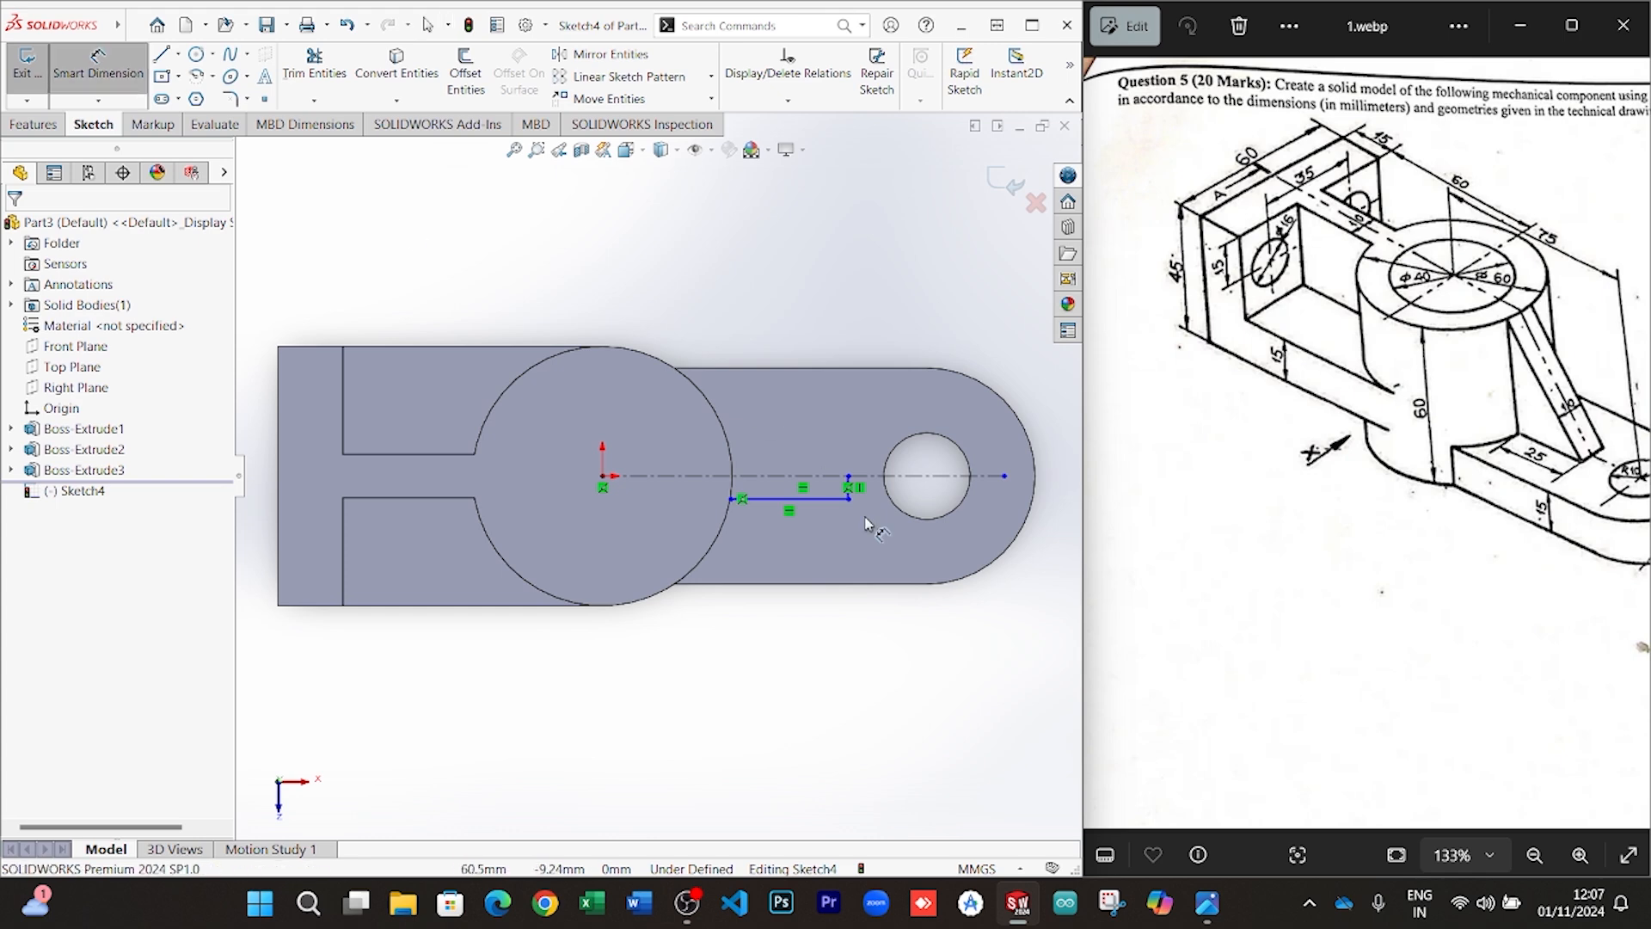
left_click(800, 499)
left_click(894, 476)
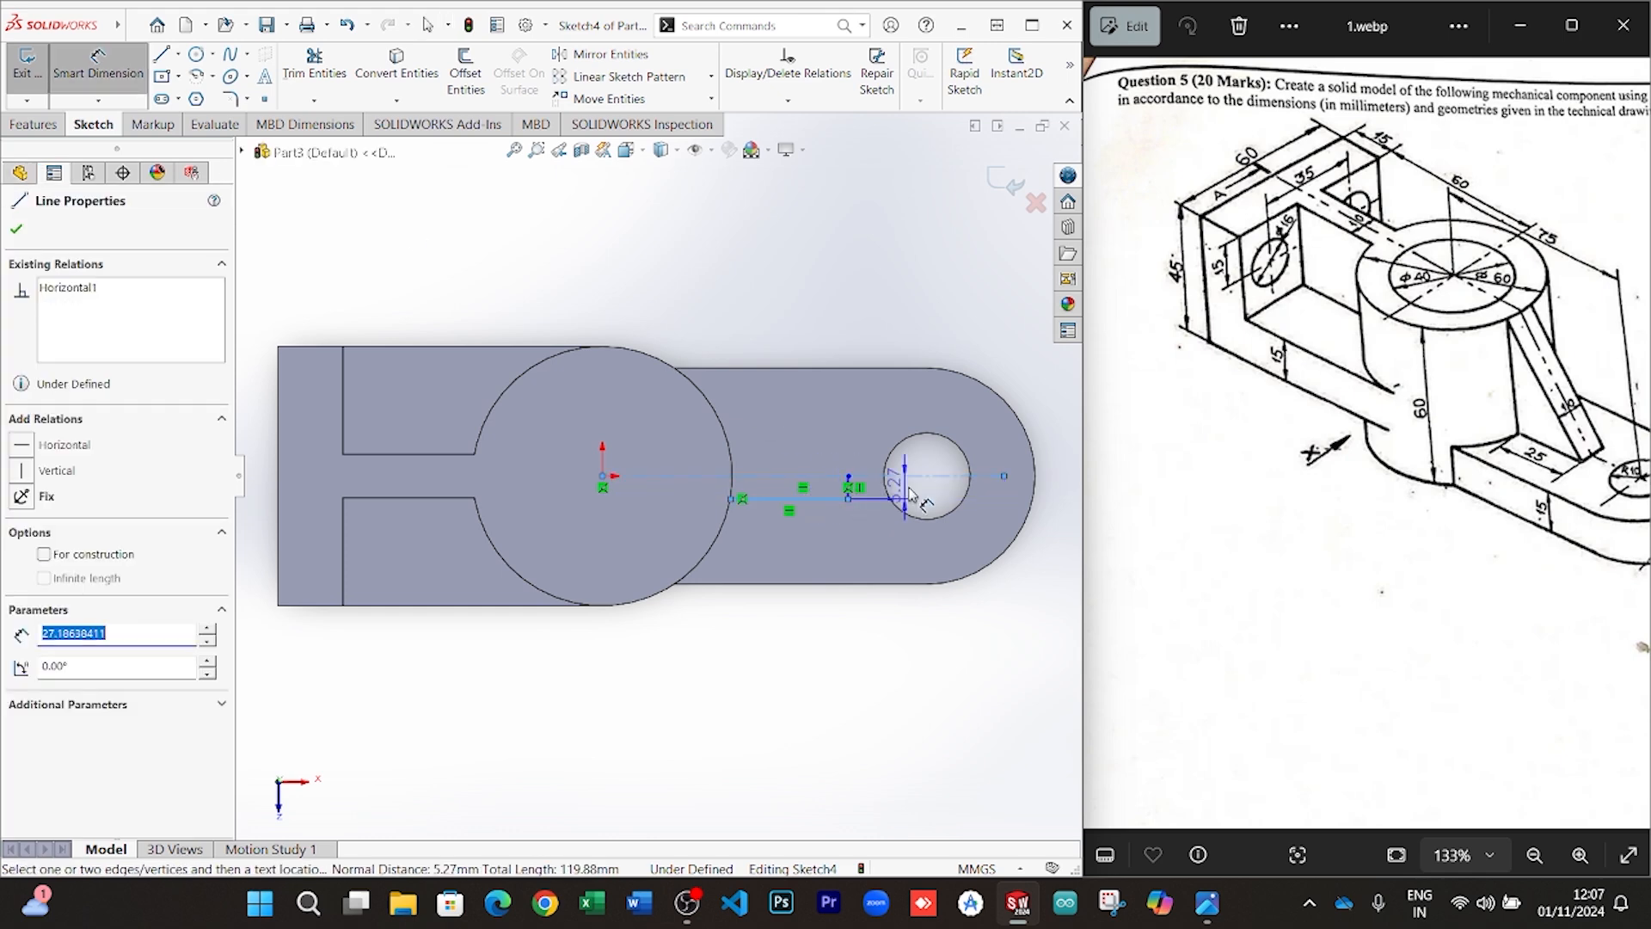
left_click(1064, 492)
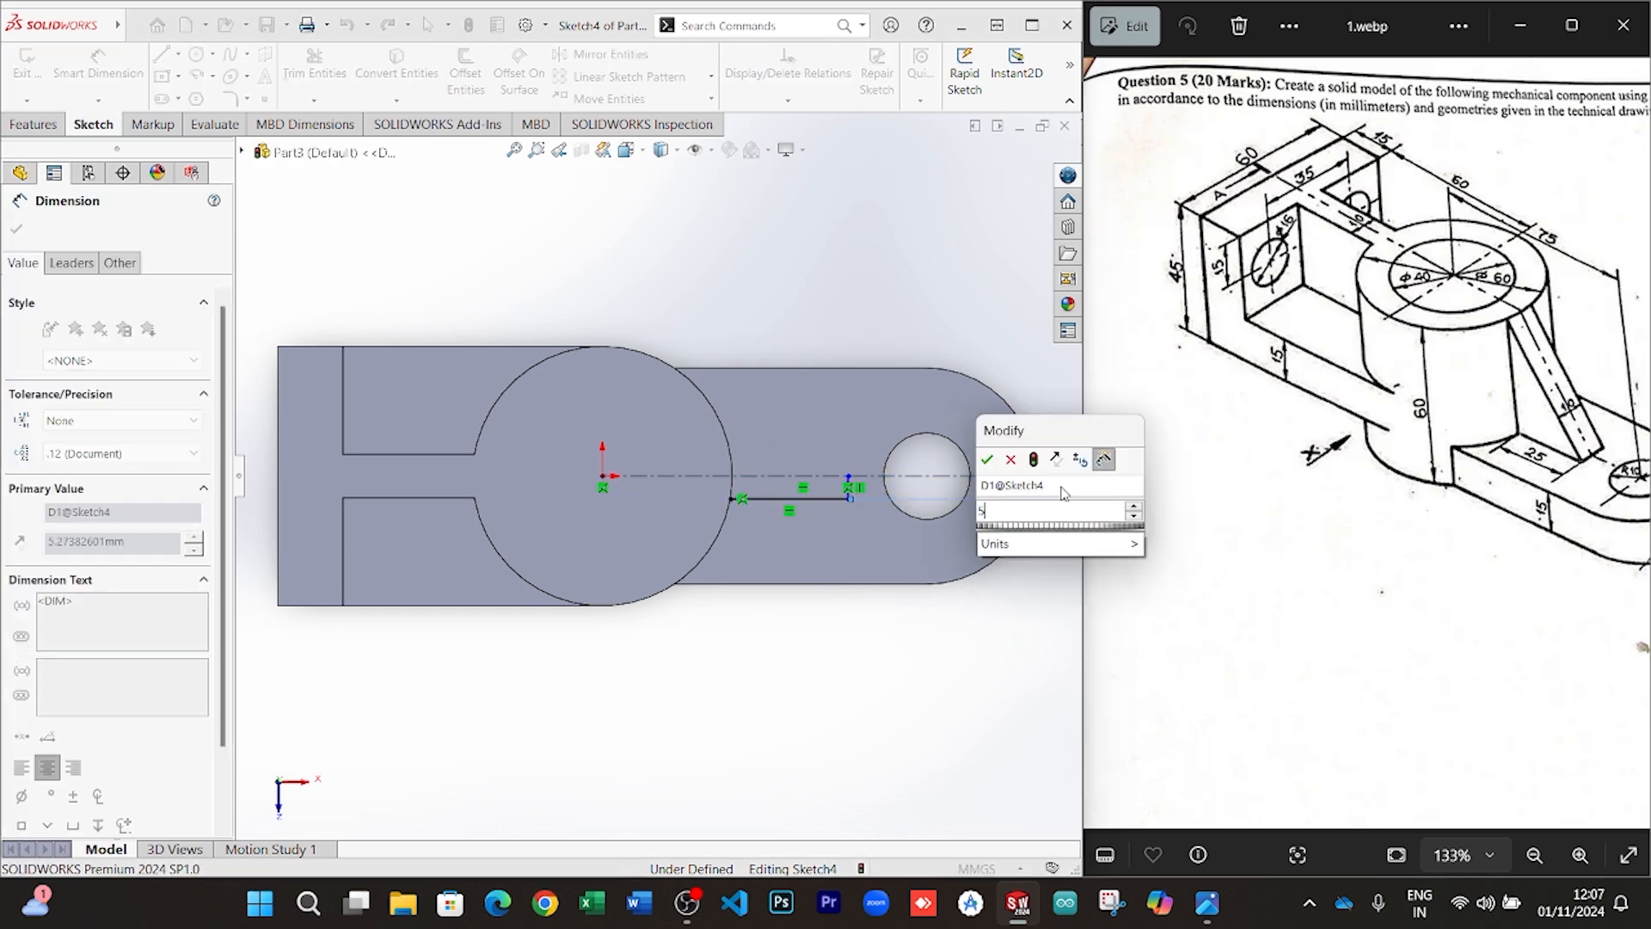
type("5")
key("Return")
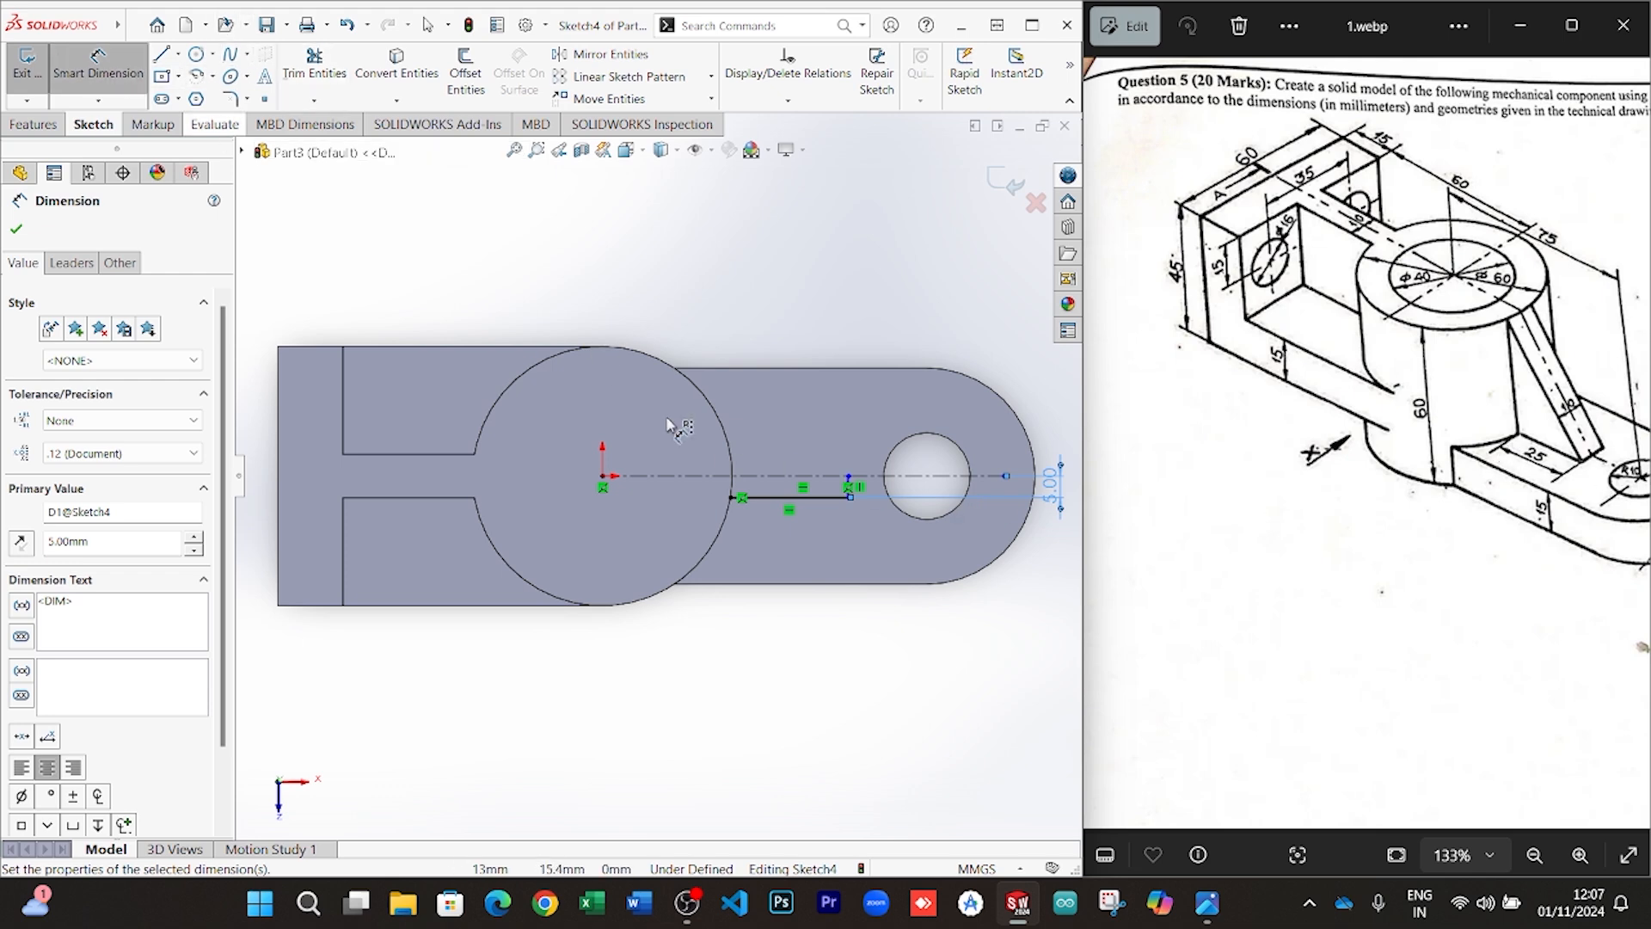
Dimension the rib's lower horizontal line to a length of 25 mm and leave the dimension command
left_click(805, 497)
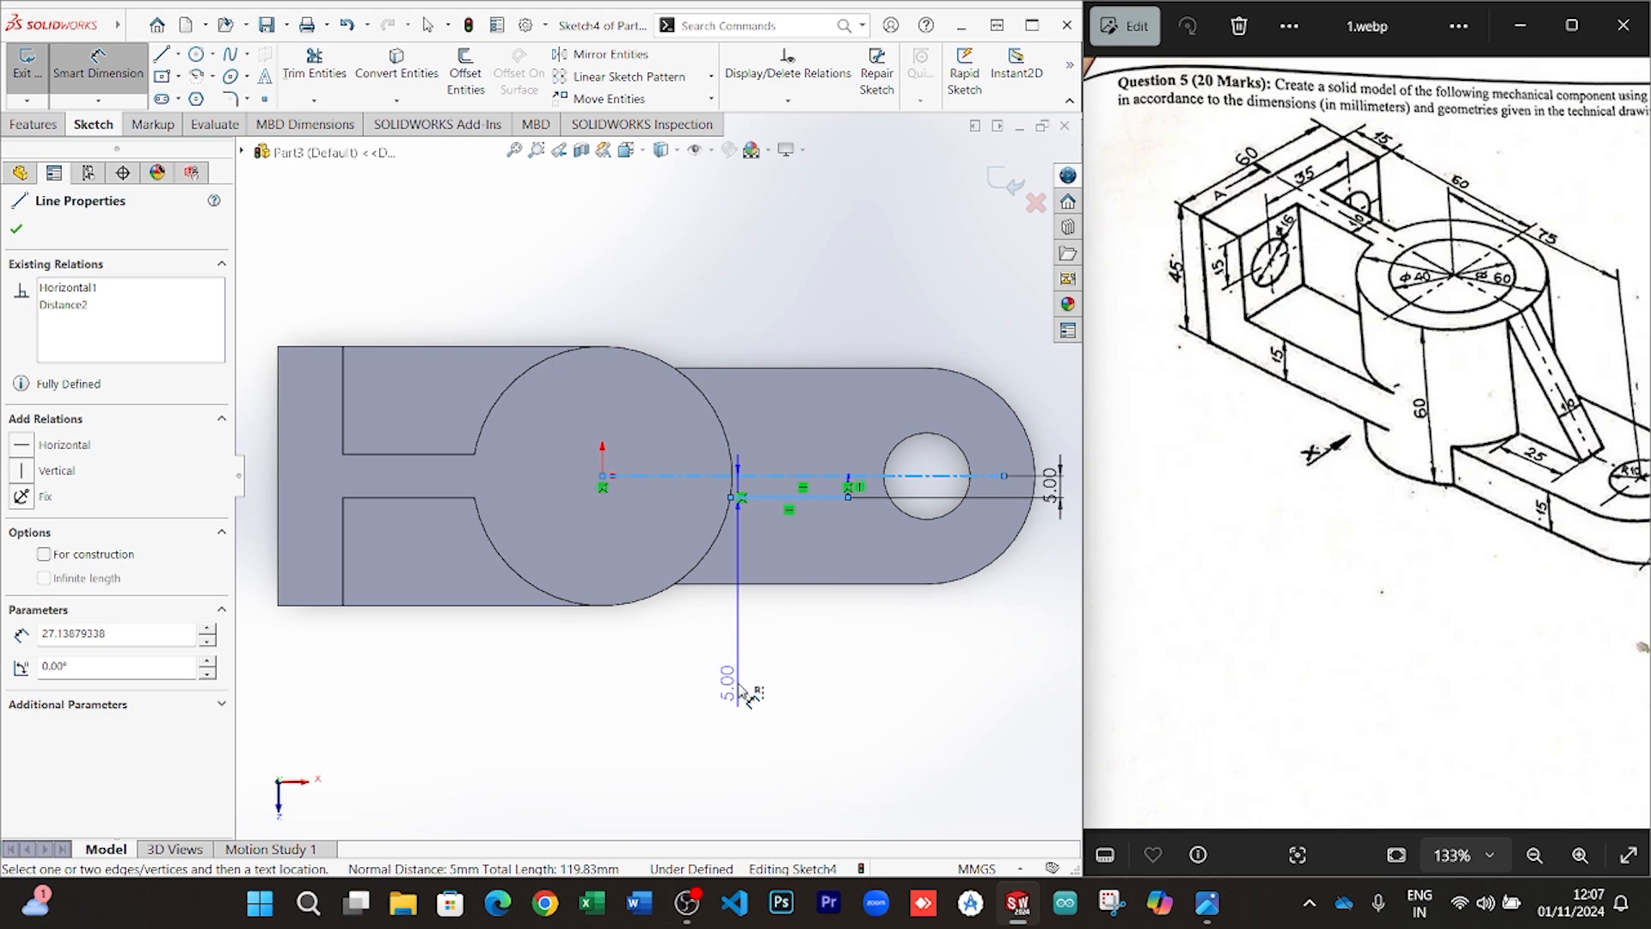
key("Escape")
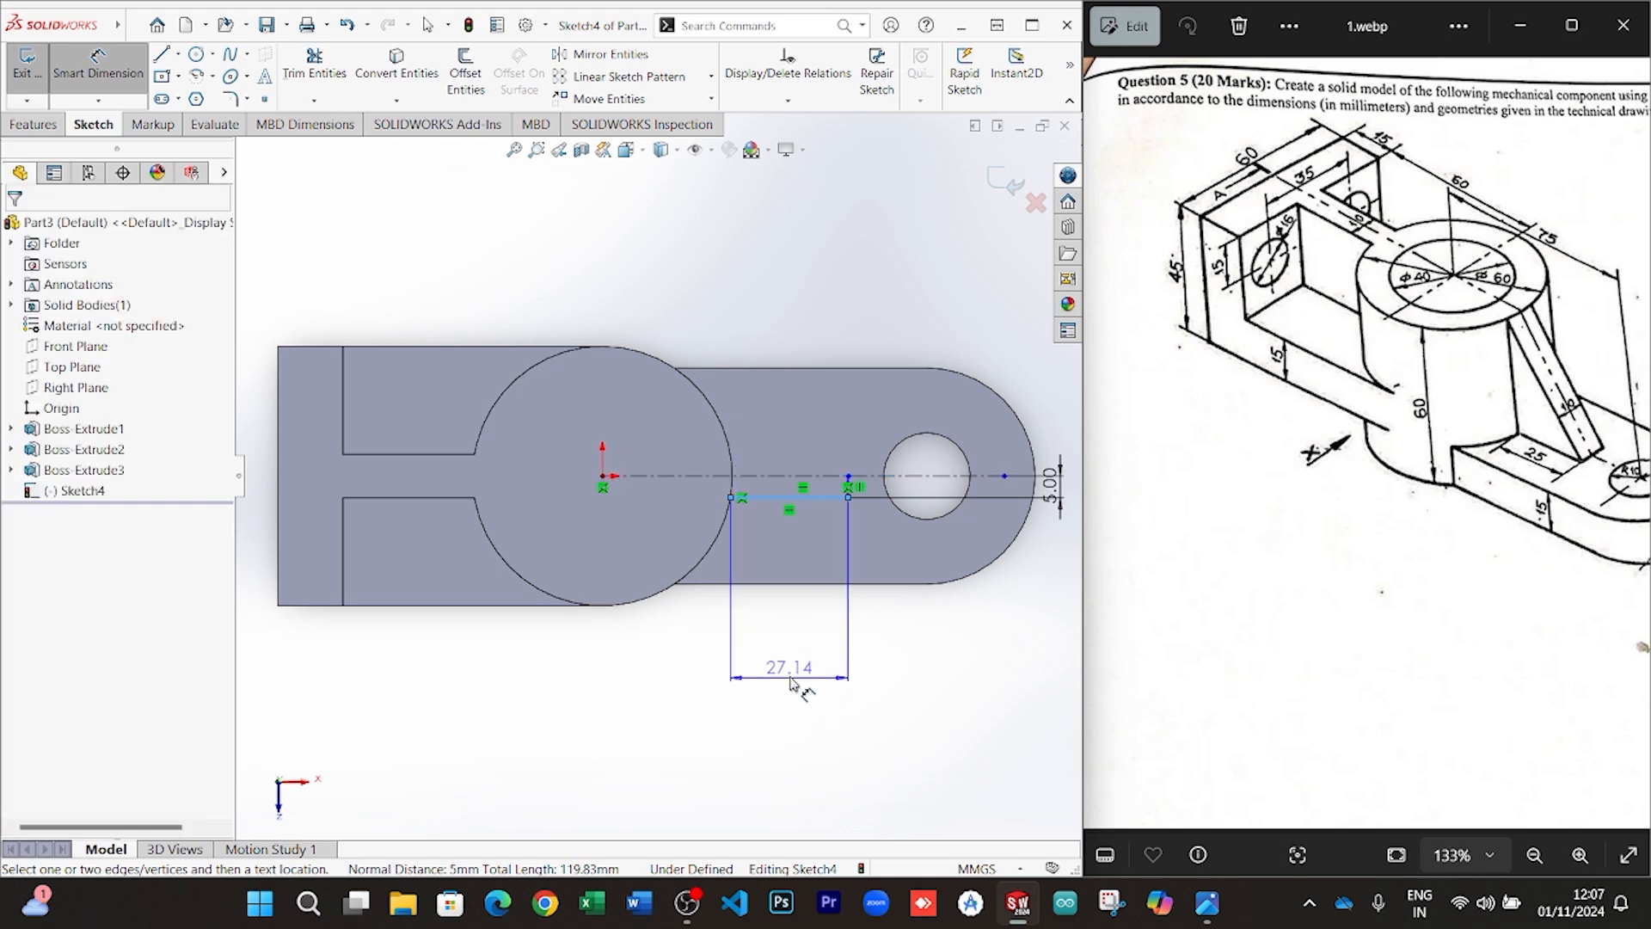
left_click(795, 657)
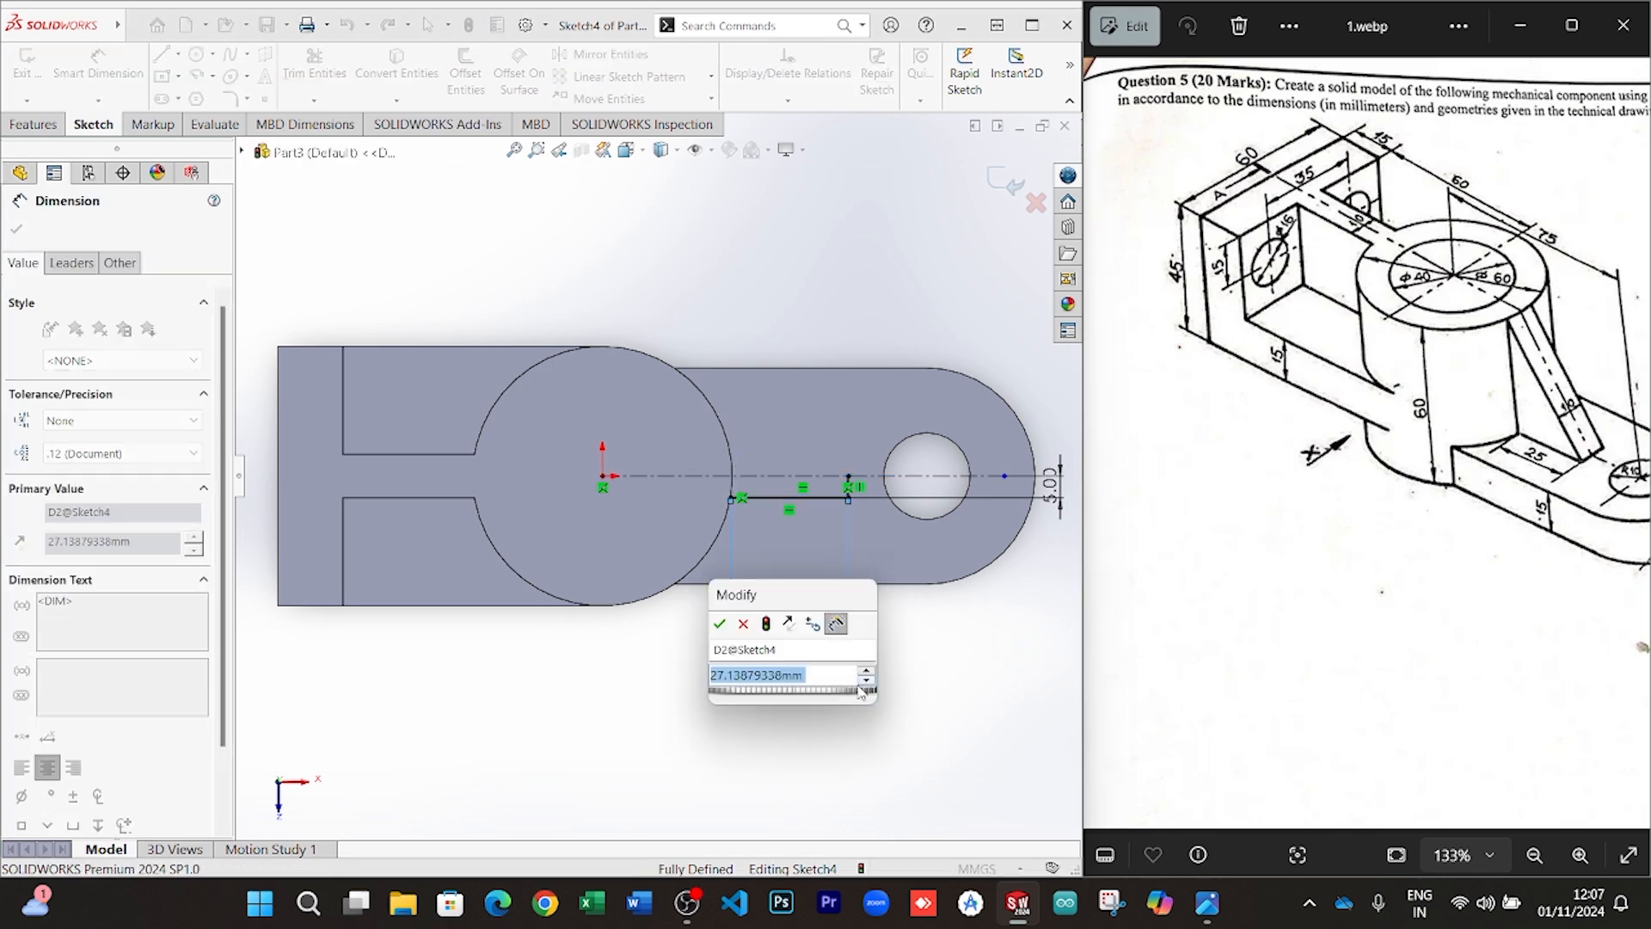
type("25")
key("Return")
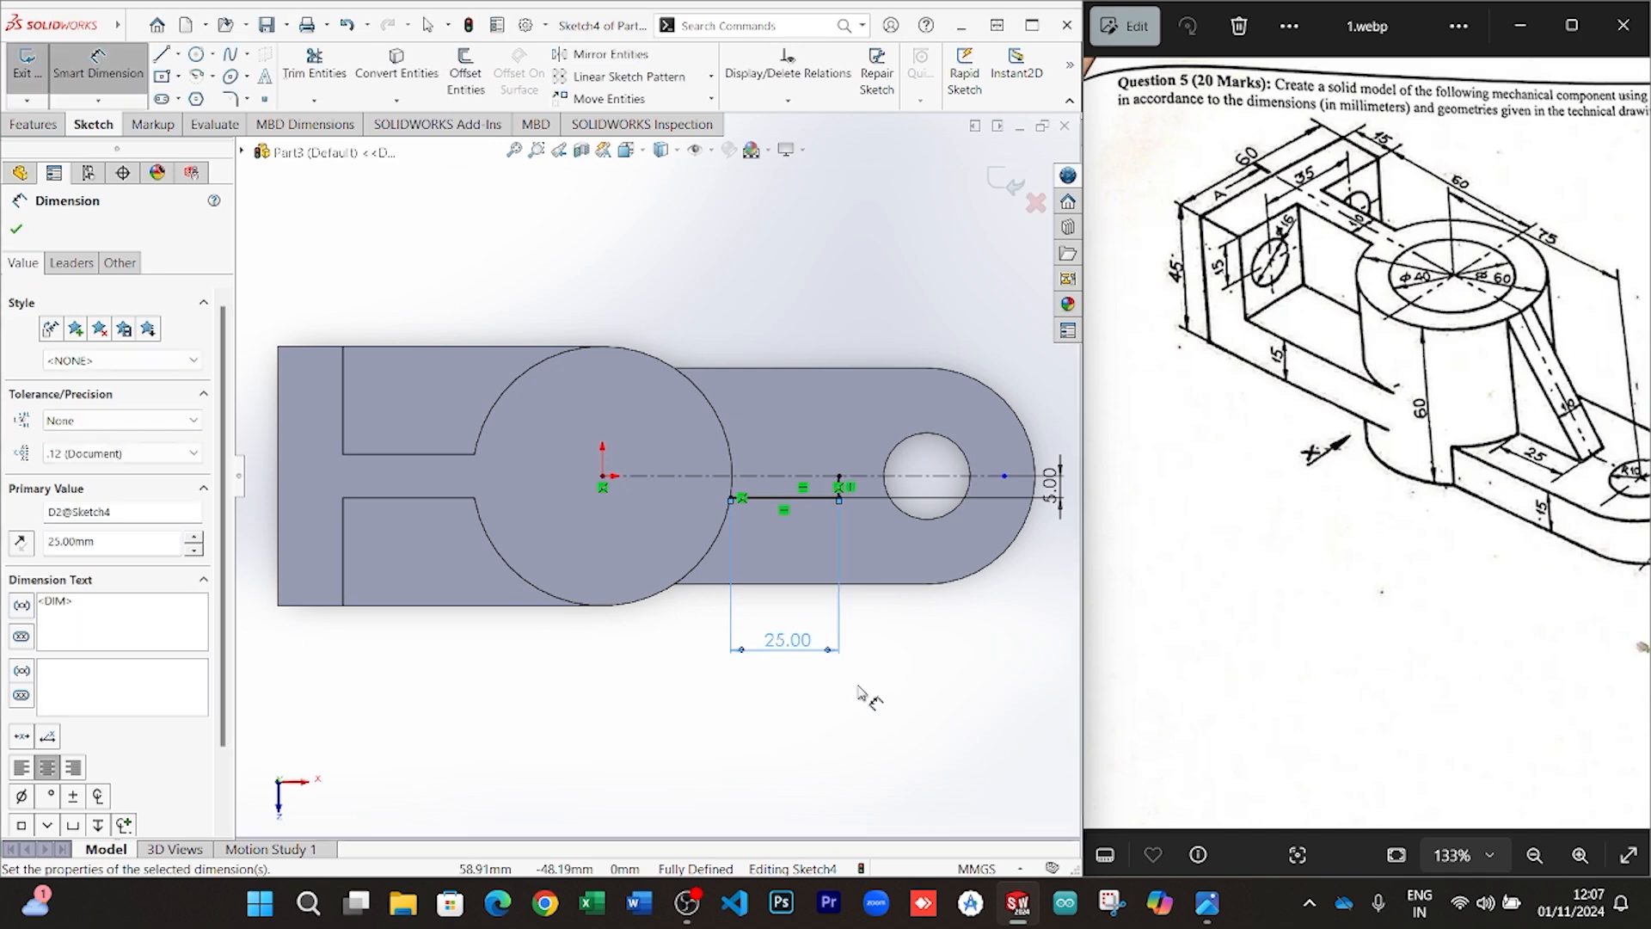
right_click(883, 693)
left_click(921, 704)
right_click(907, 693)
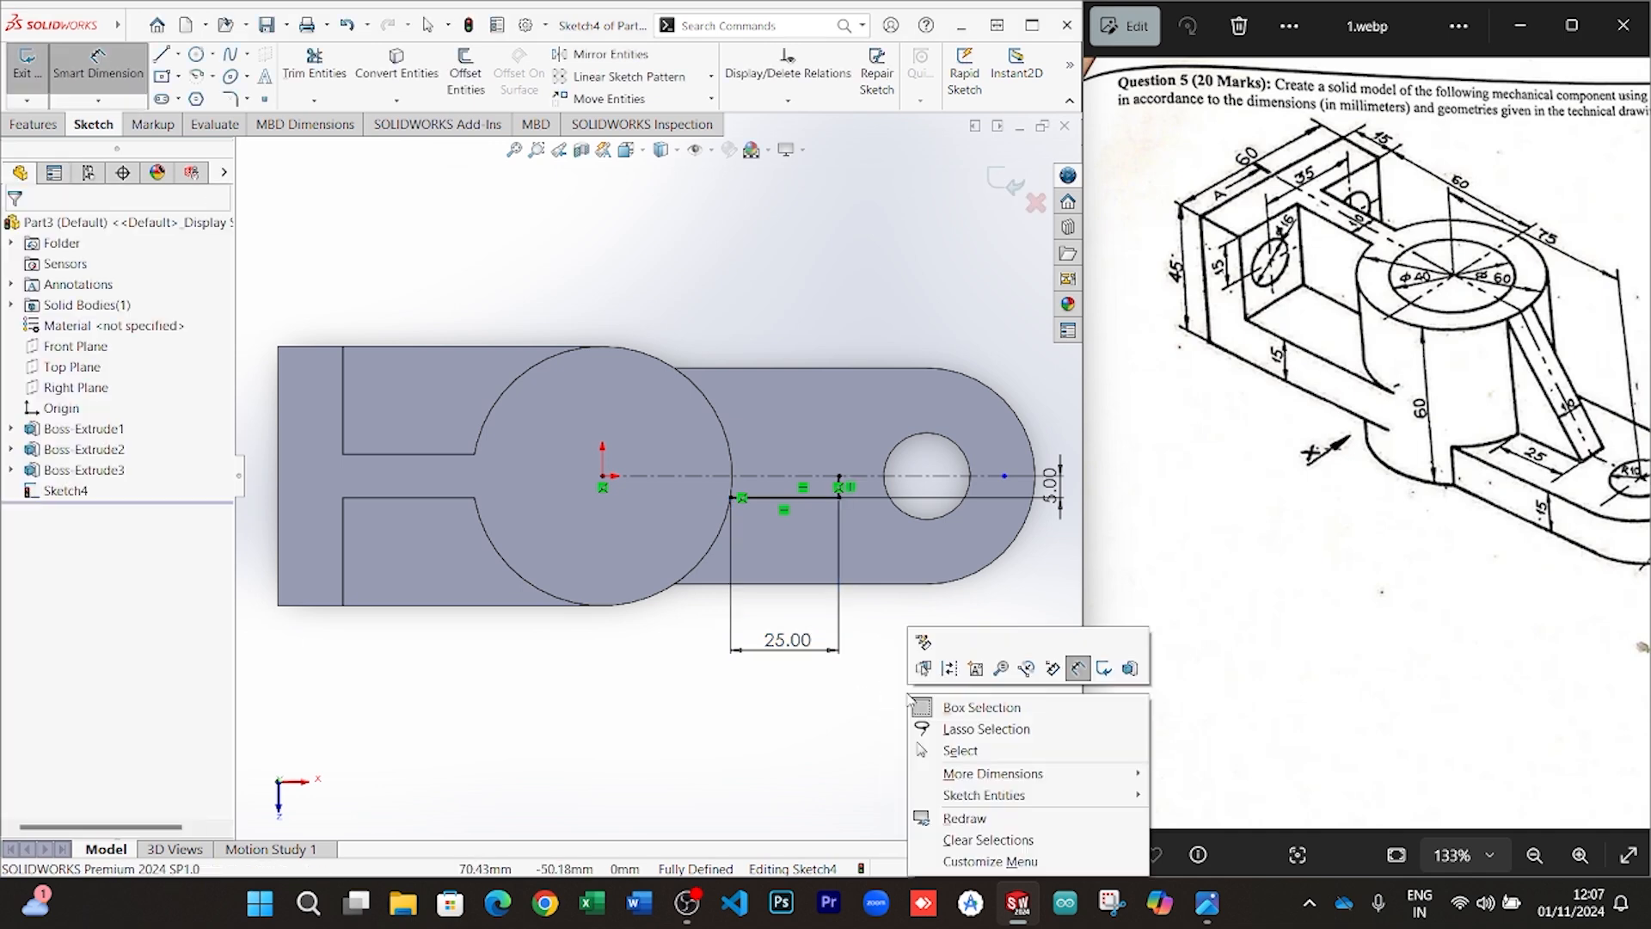
left_click(961, 749)
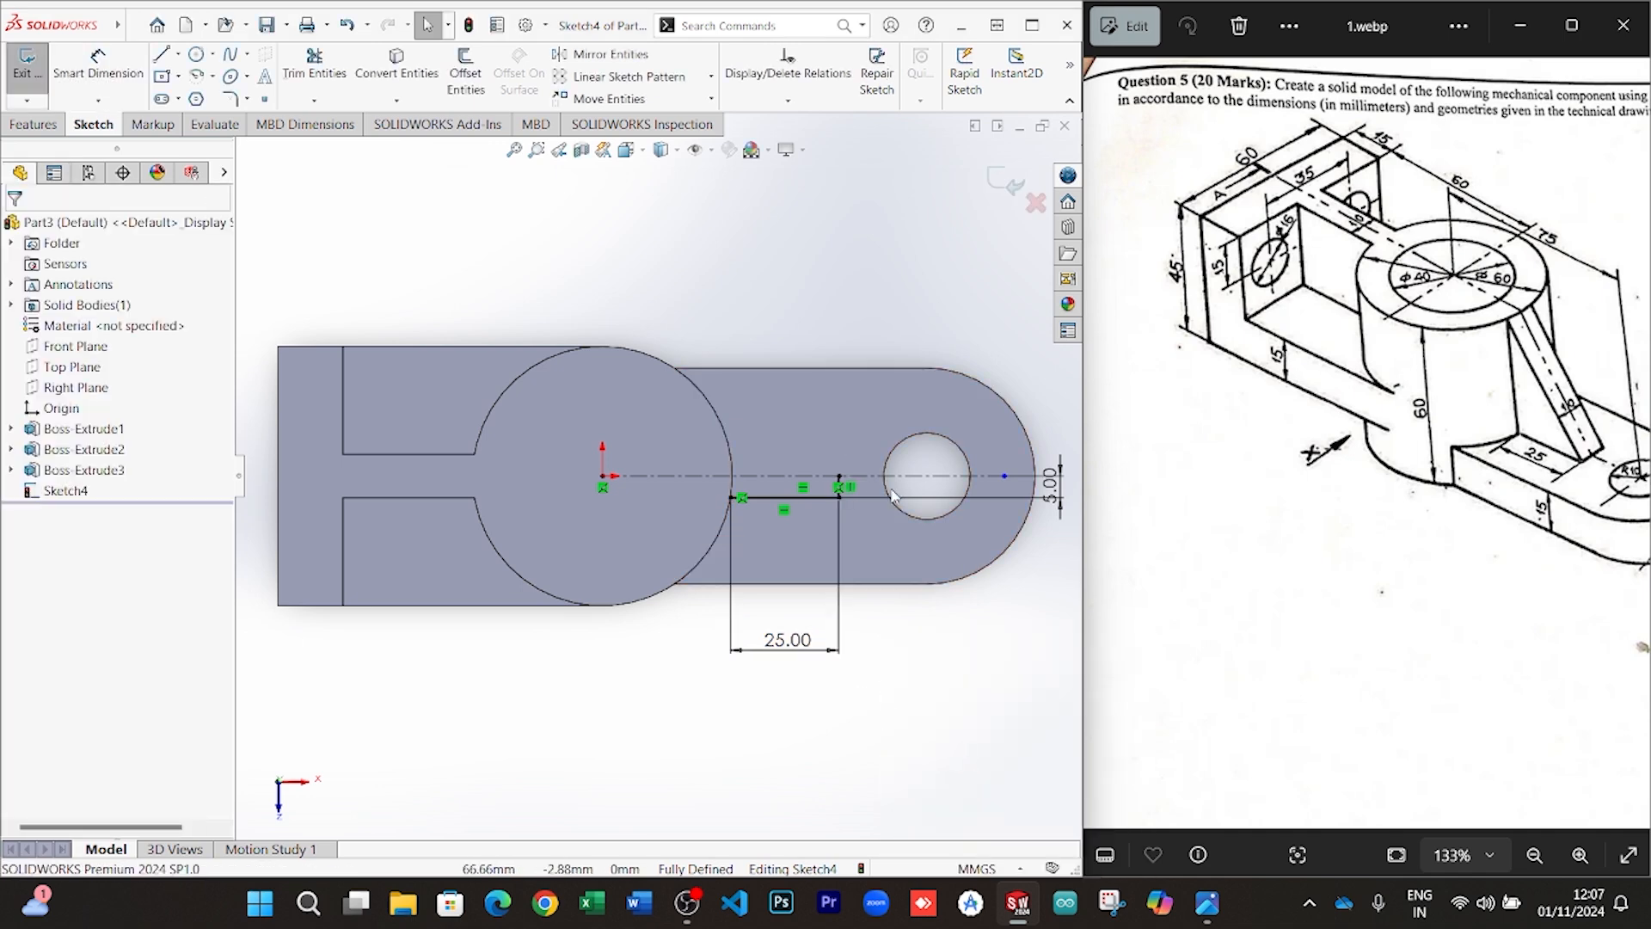
Mirror the 25 mm horizontal line and the short vertical end line about the construction centerline
scroll(824, 449, "up", 1)
scroll(540, 361, "down", 3)
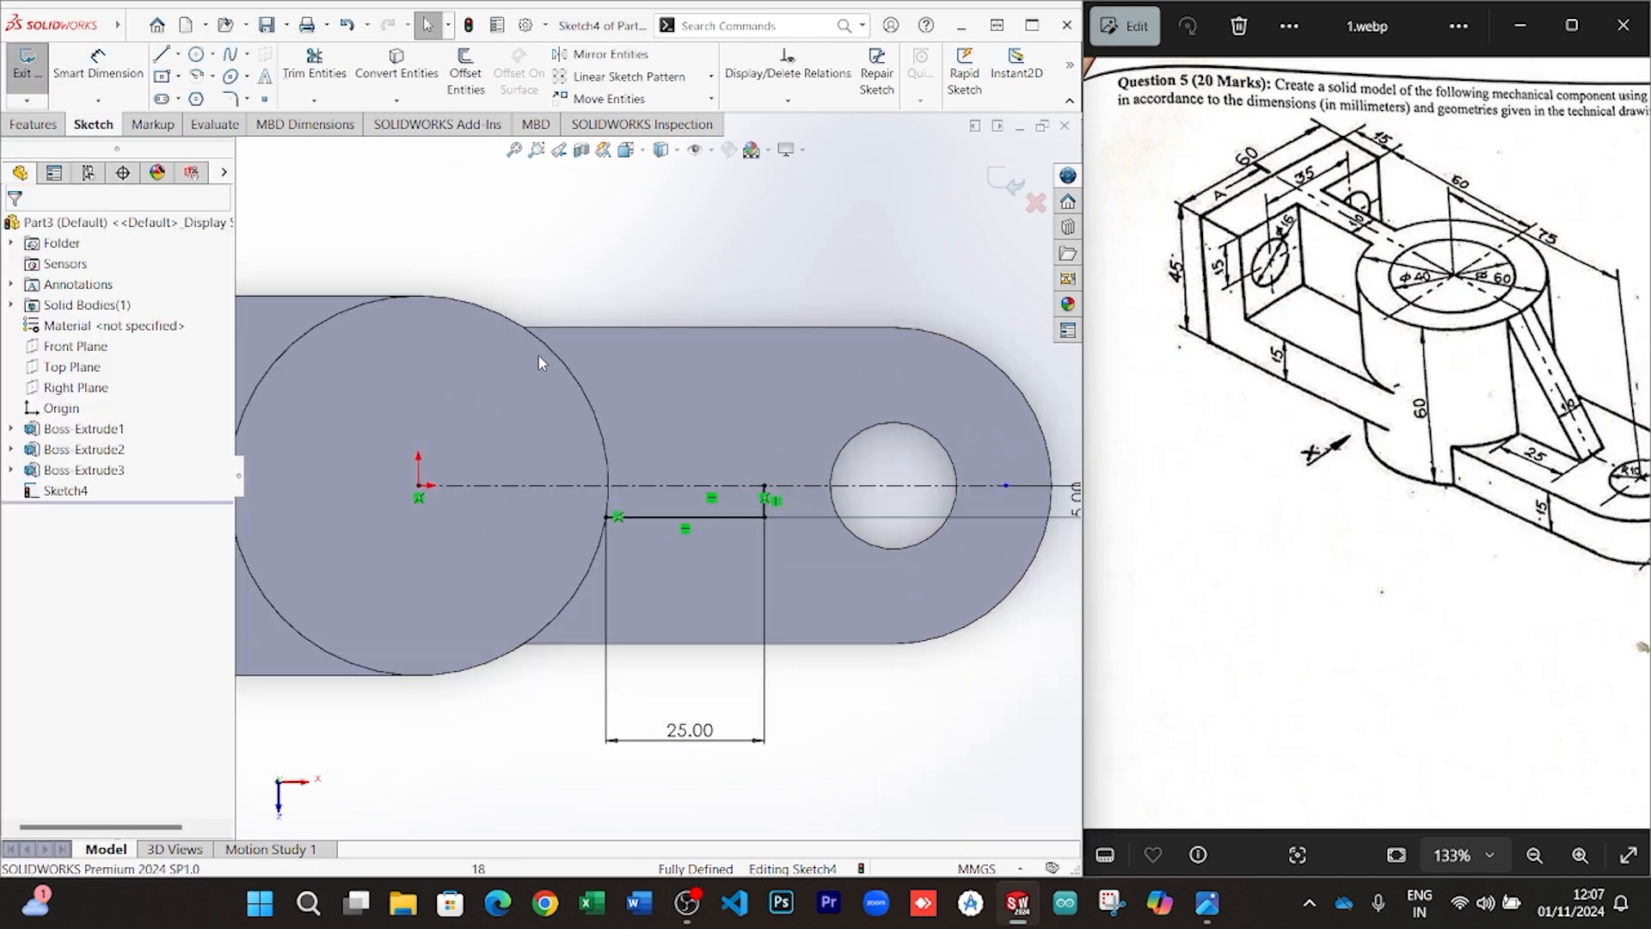
left_click(592, 57)
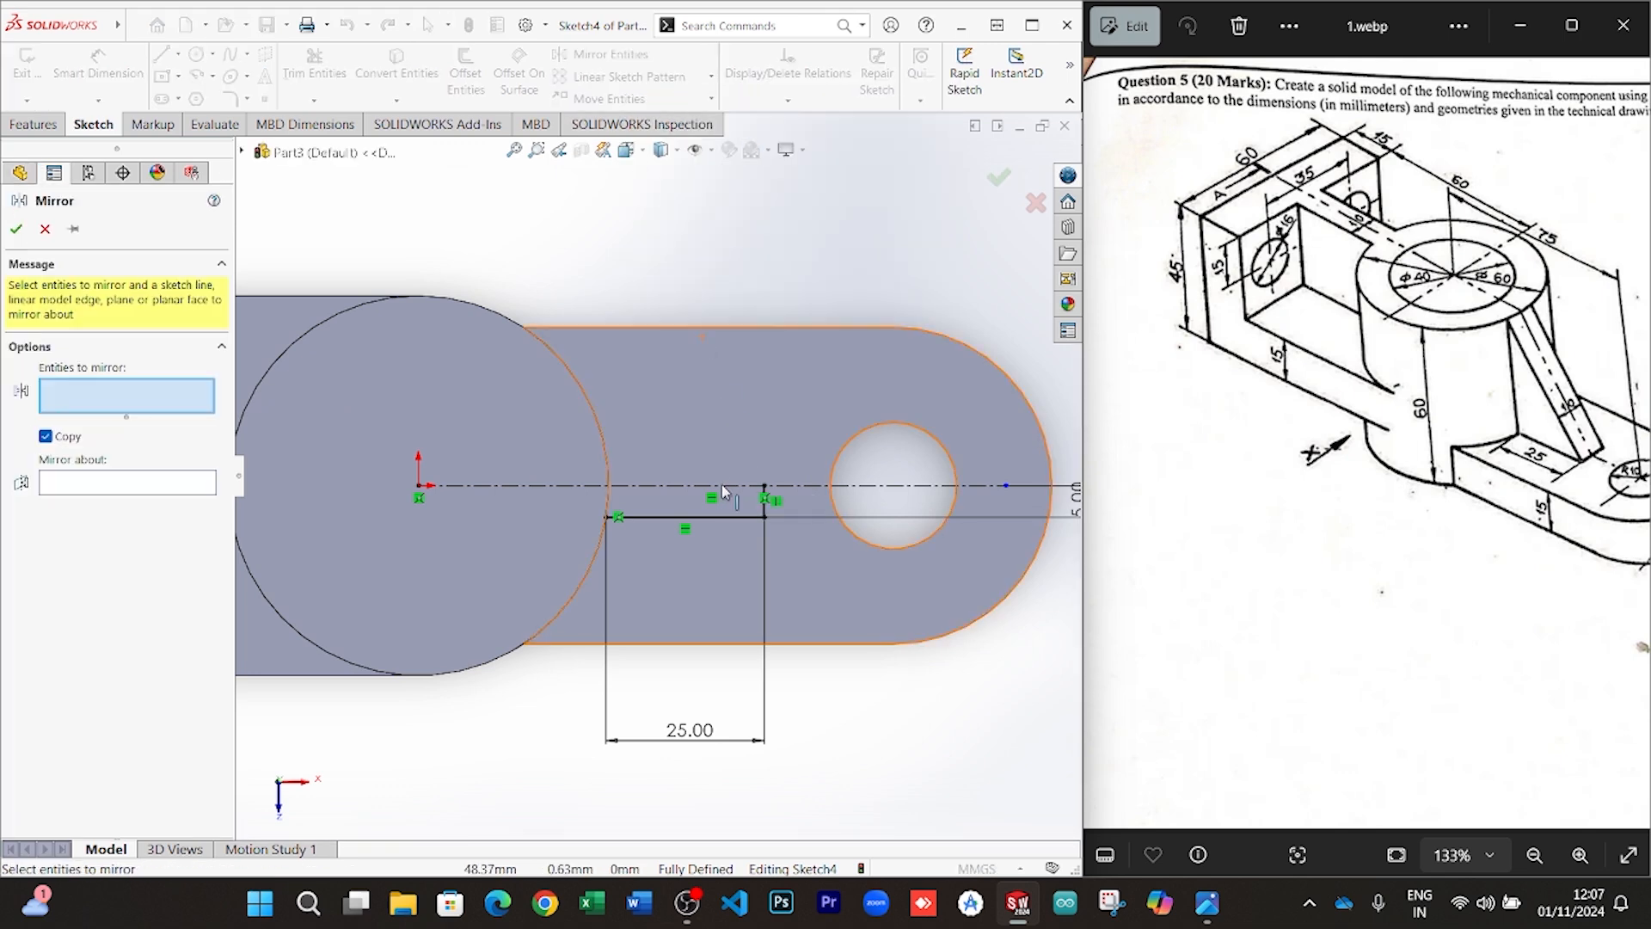
left_click(181, 483)
left_click(689, 487)
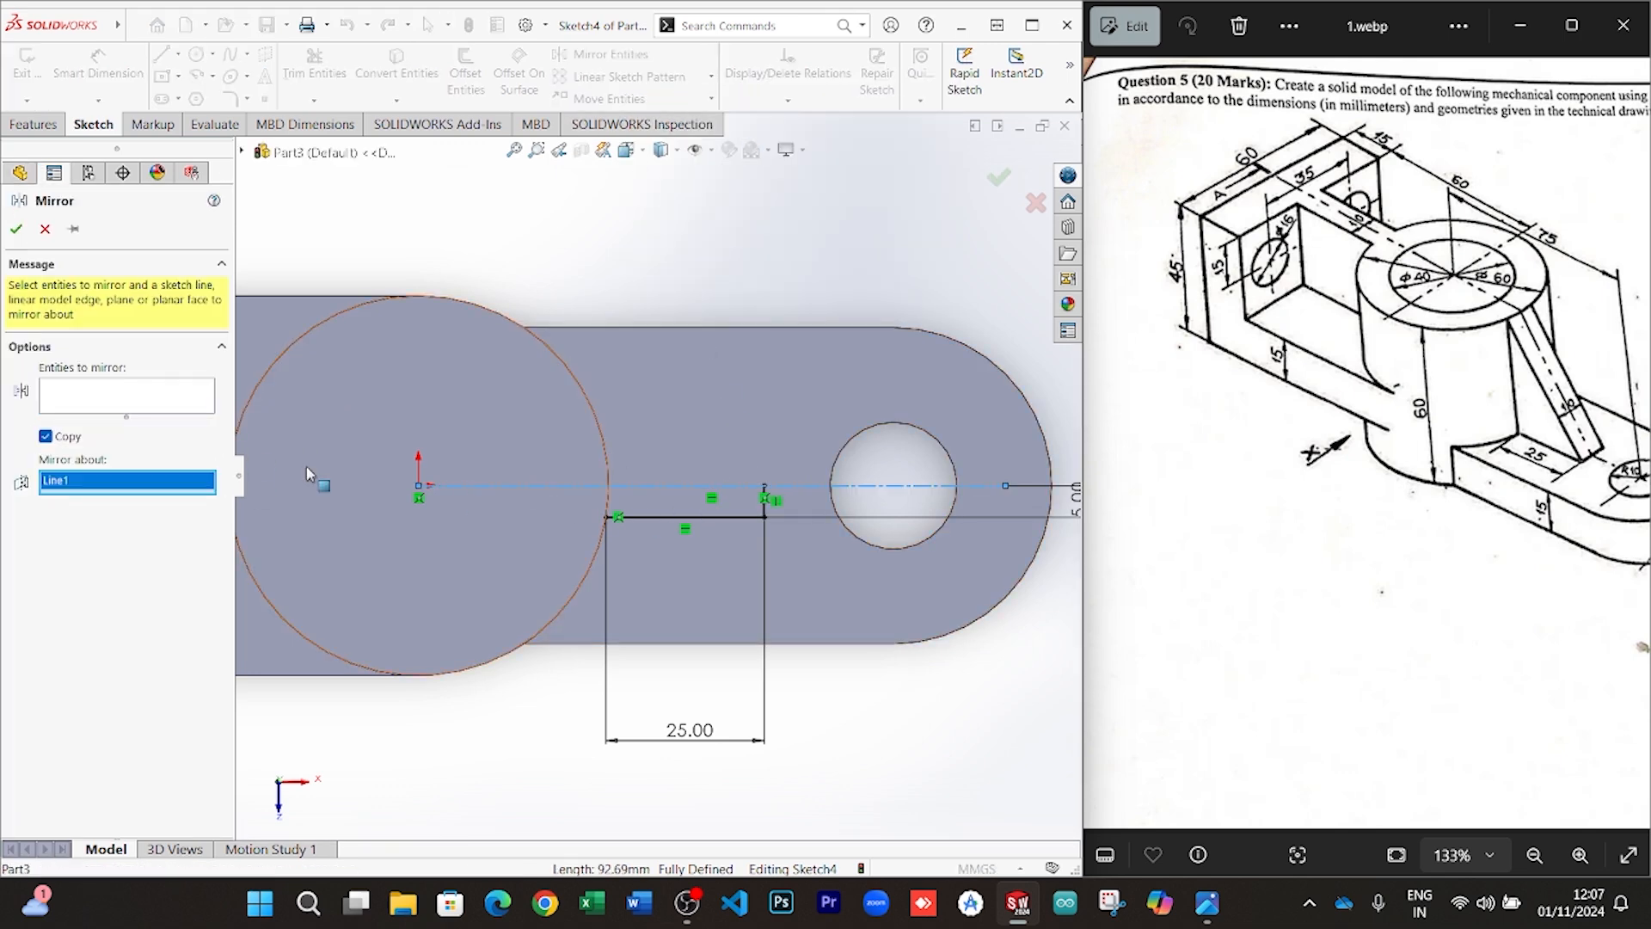
left_click(151, 402)
left_click(689, 516)
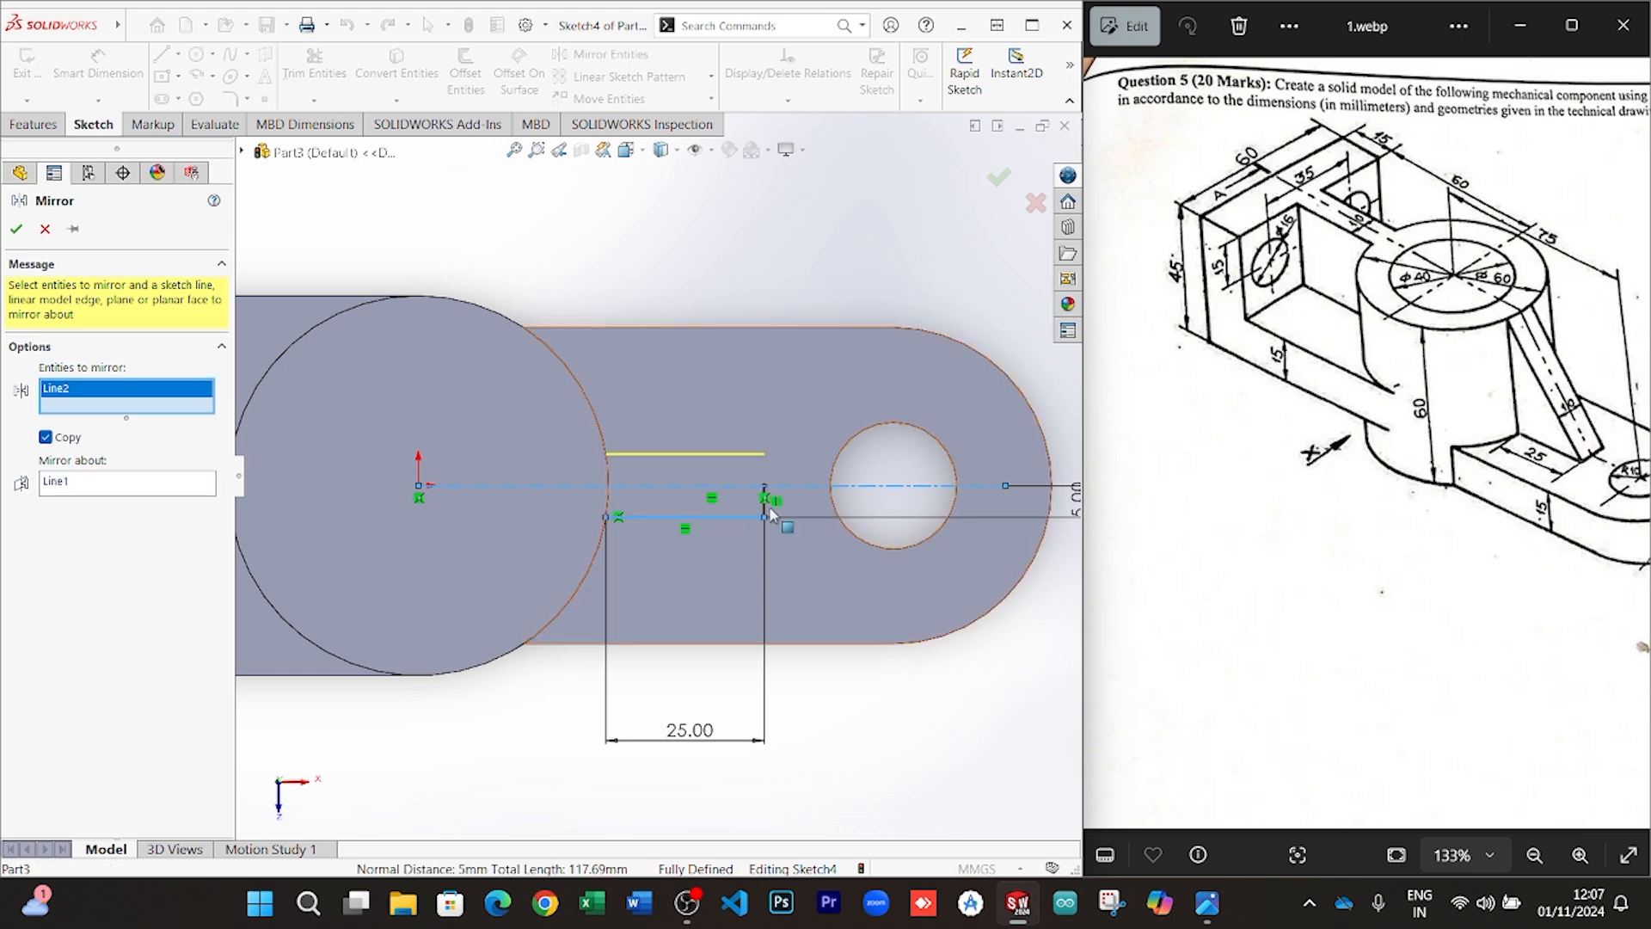
left_click(765, 513)
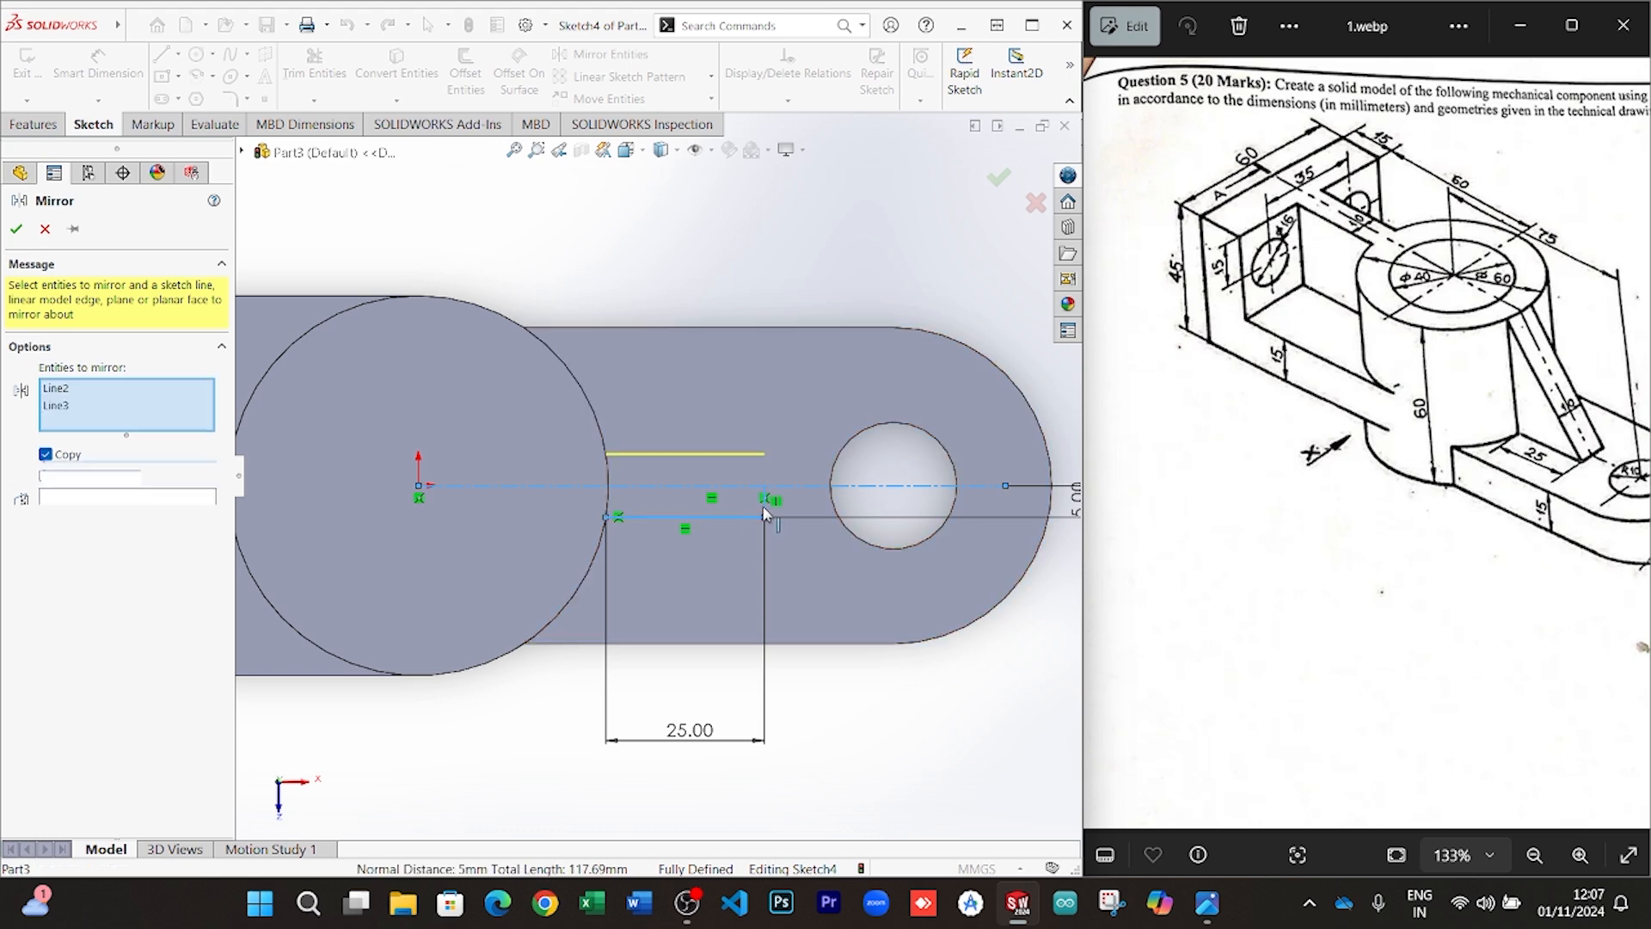
left_click(17, 230)
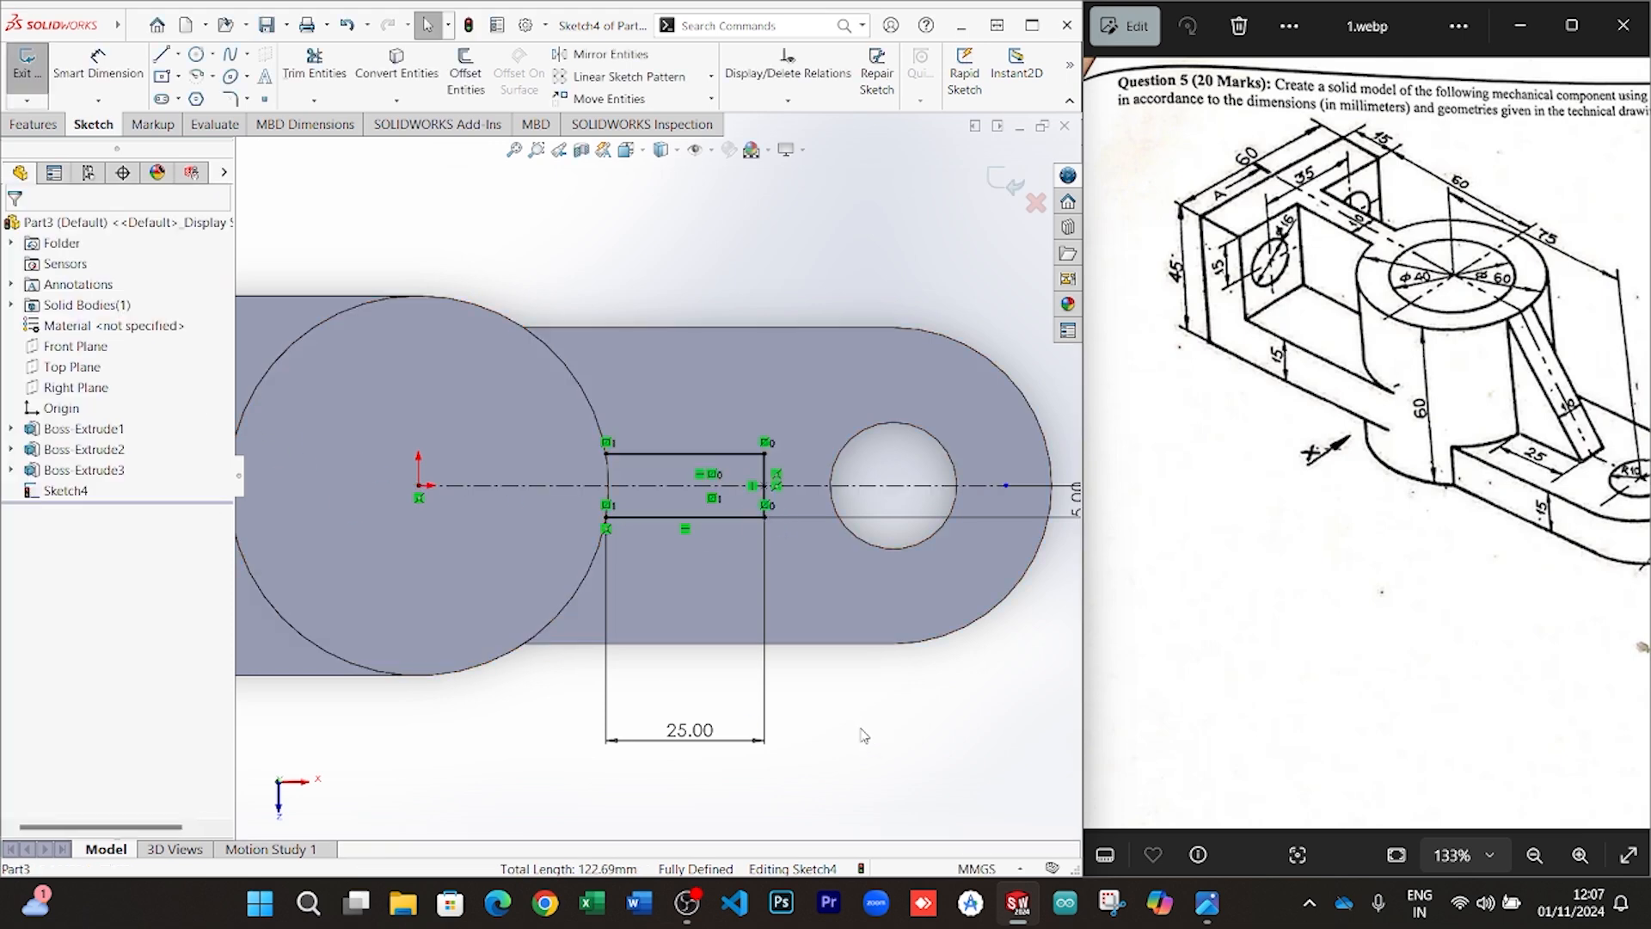
Convert the cylinder's circular edge into the sketch and trim away its arc outside the rib footprint
left_click(583, 393)
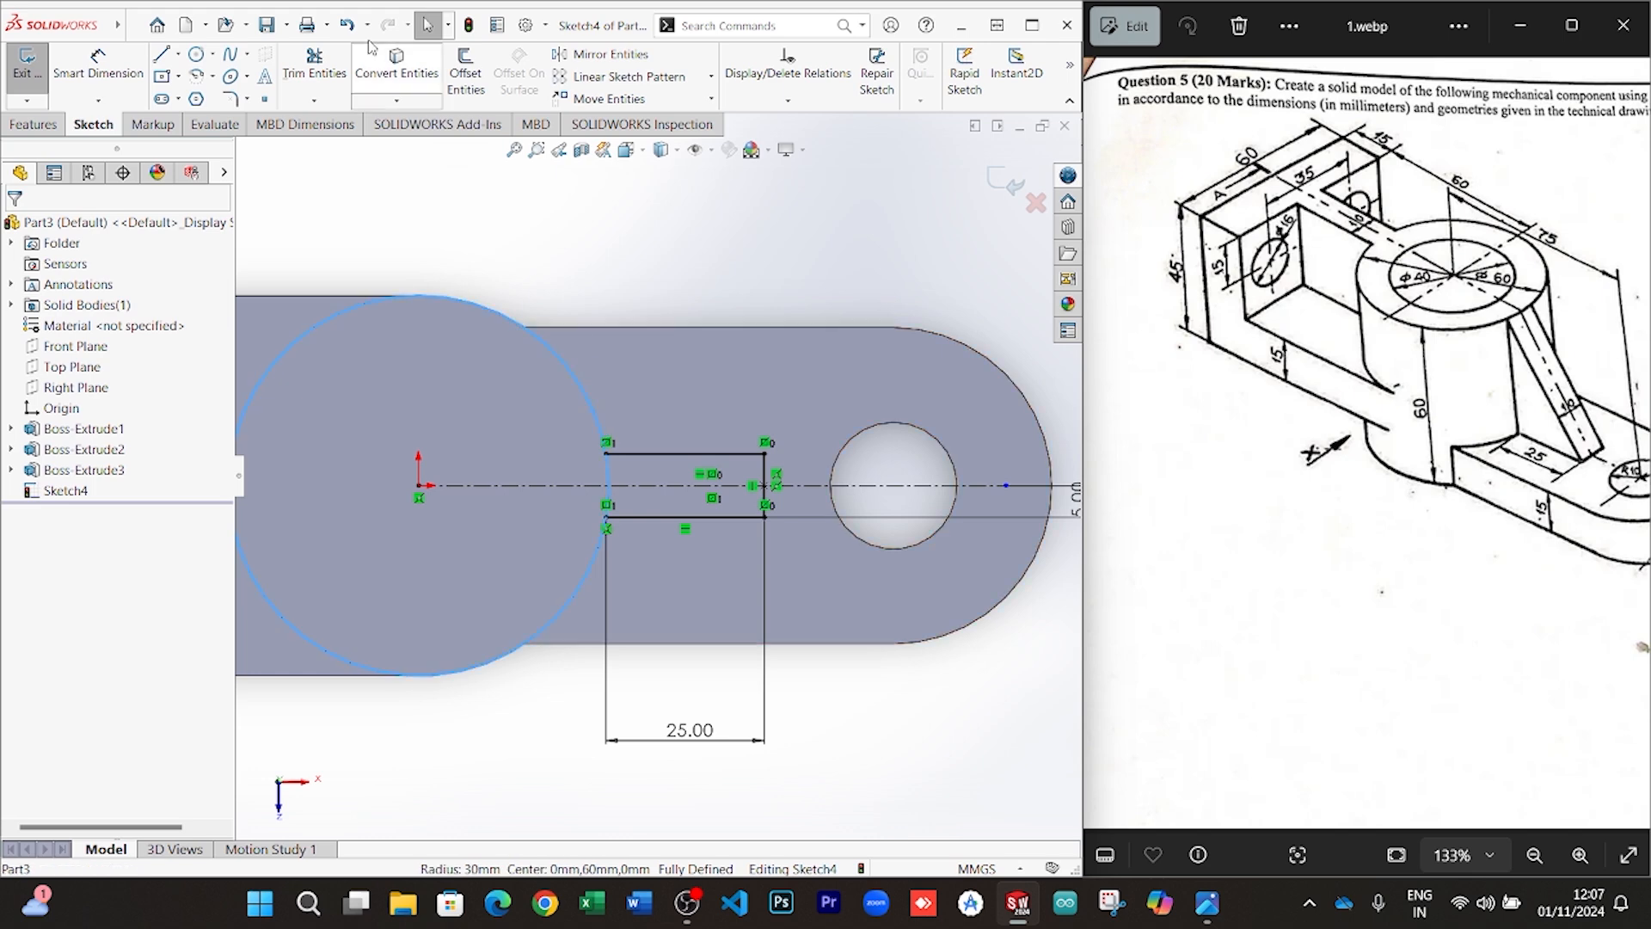
left_click(408, 72)
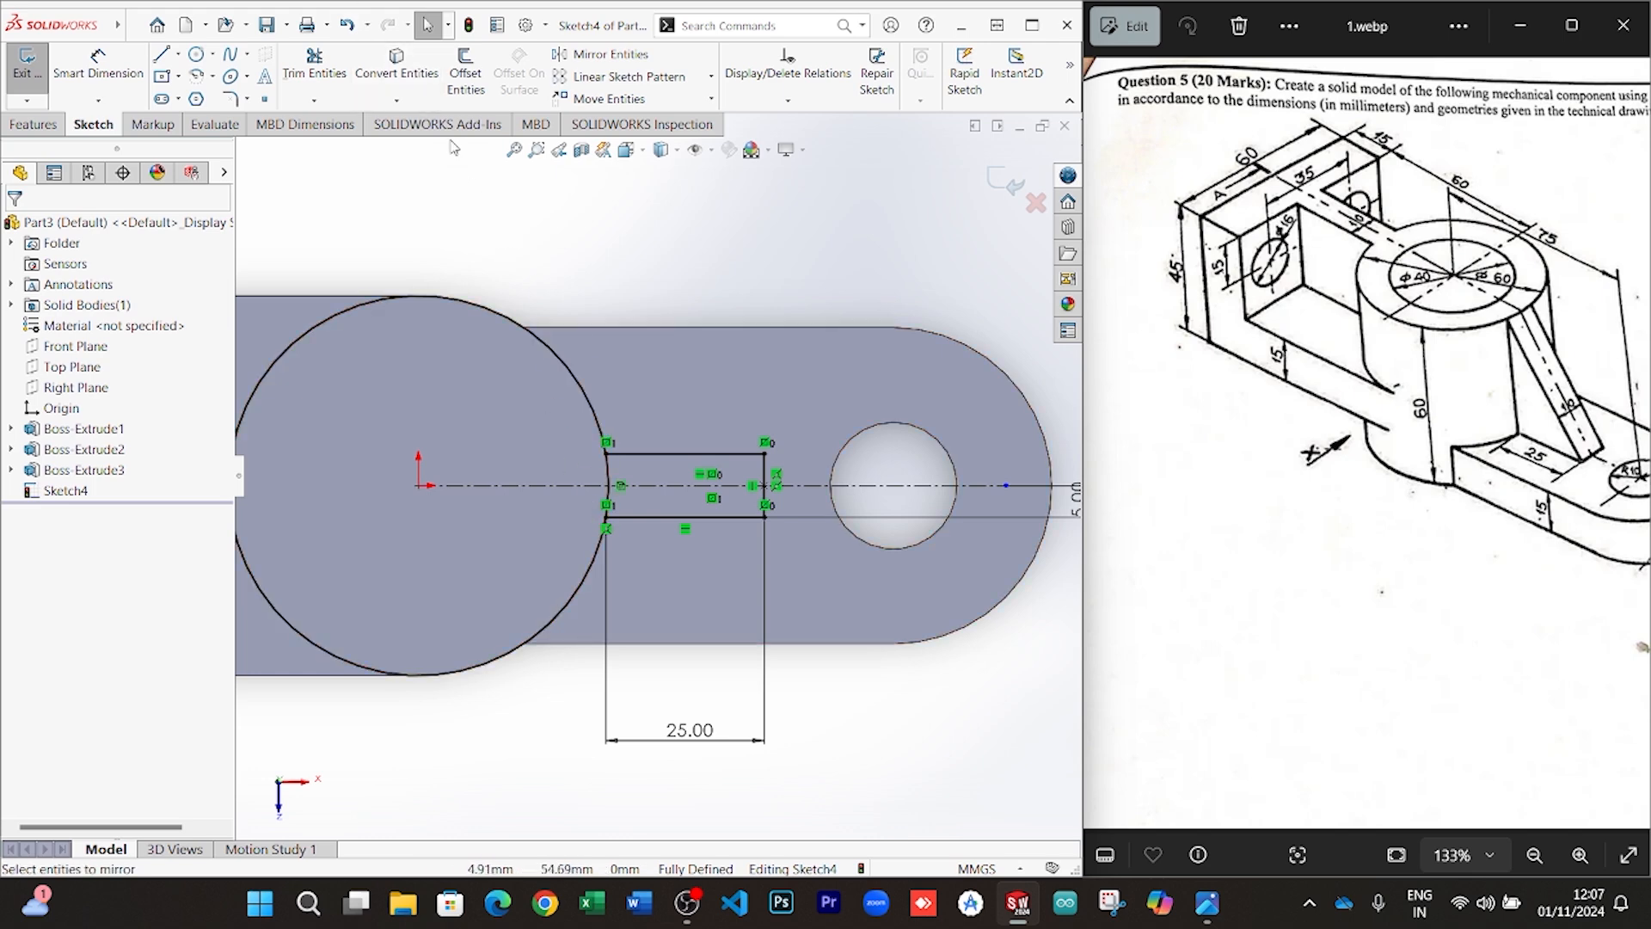
left_click(314, 64)
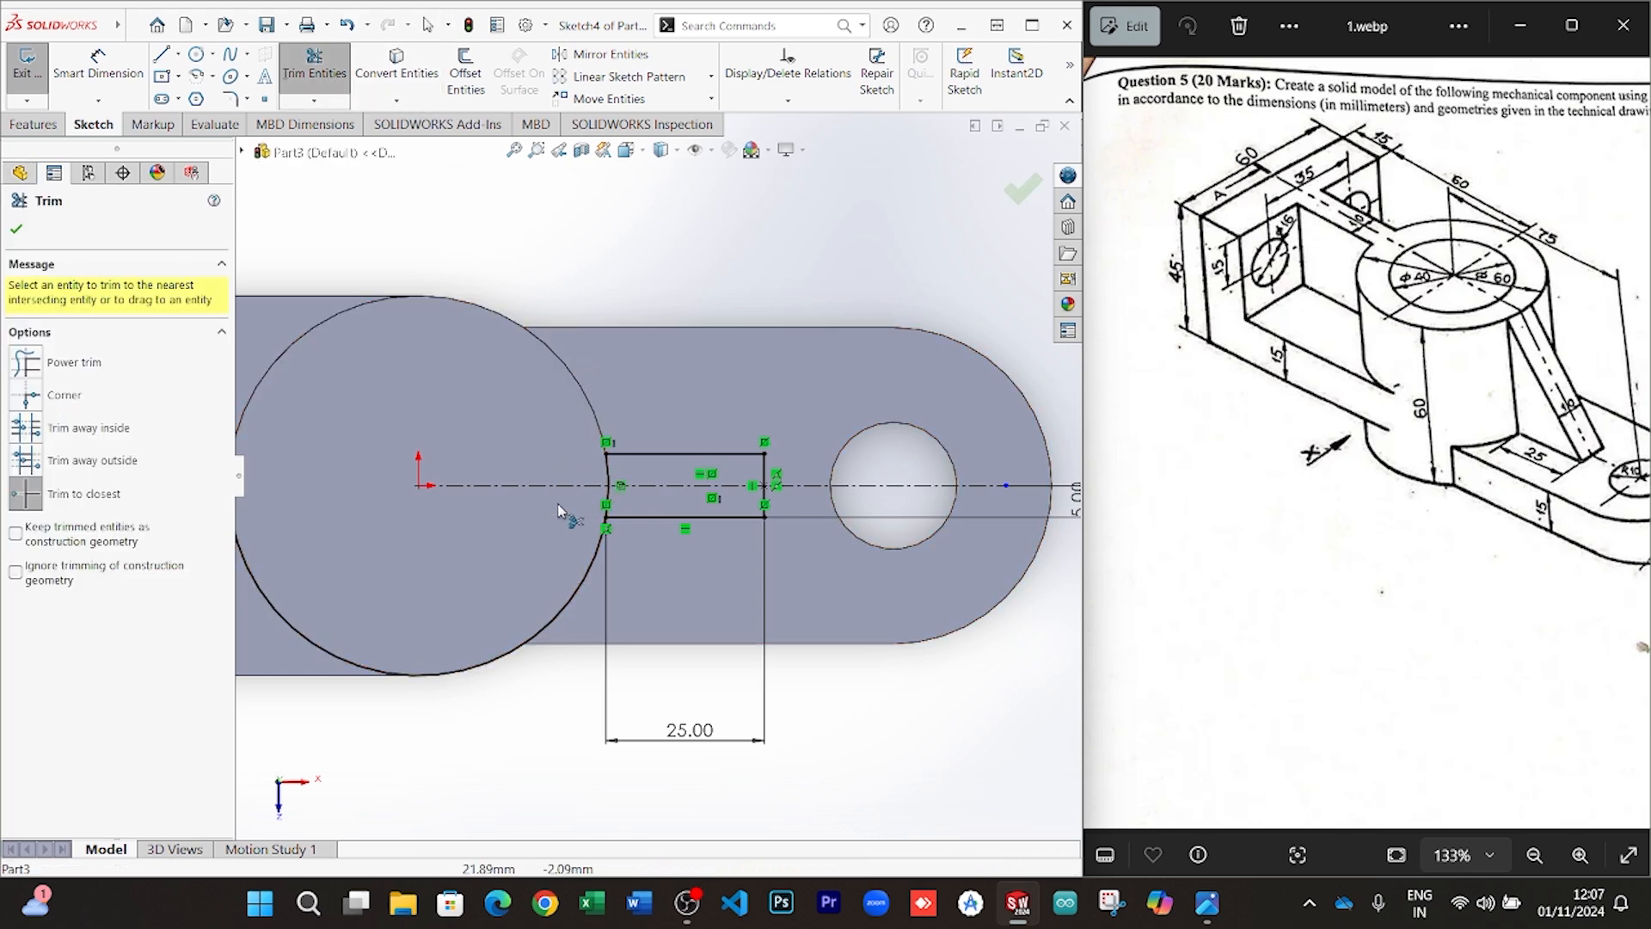
left_click(570, 600)
scroll(387, 598, "up", 2)
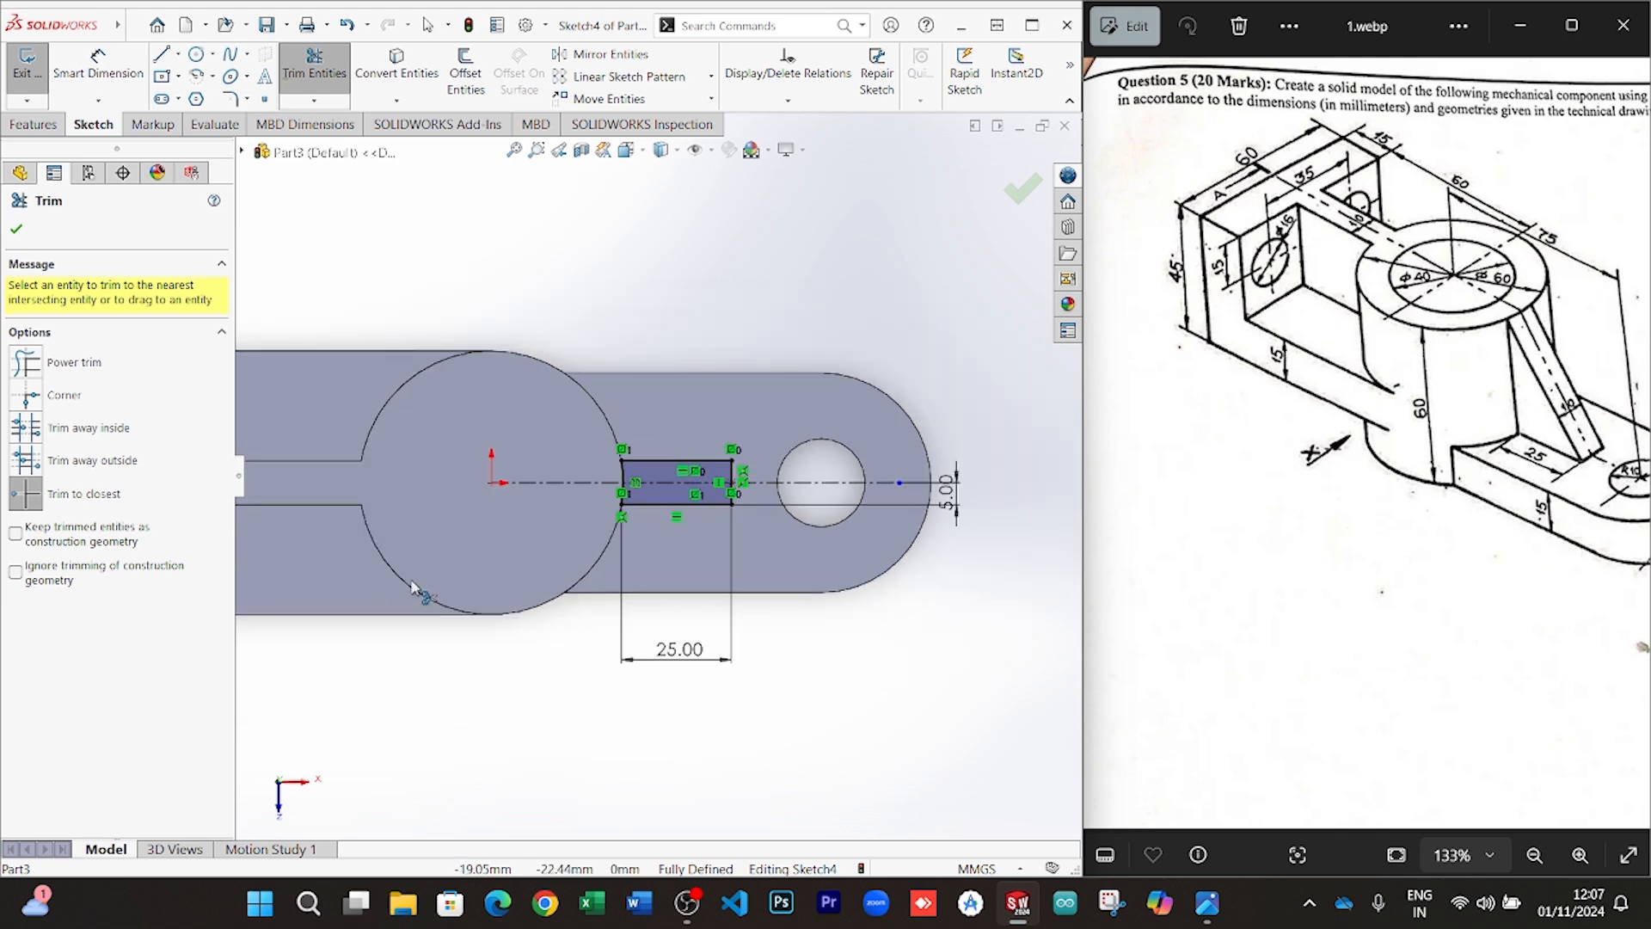
scroll(411, 582, "up", 1)
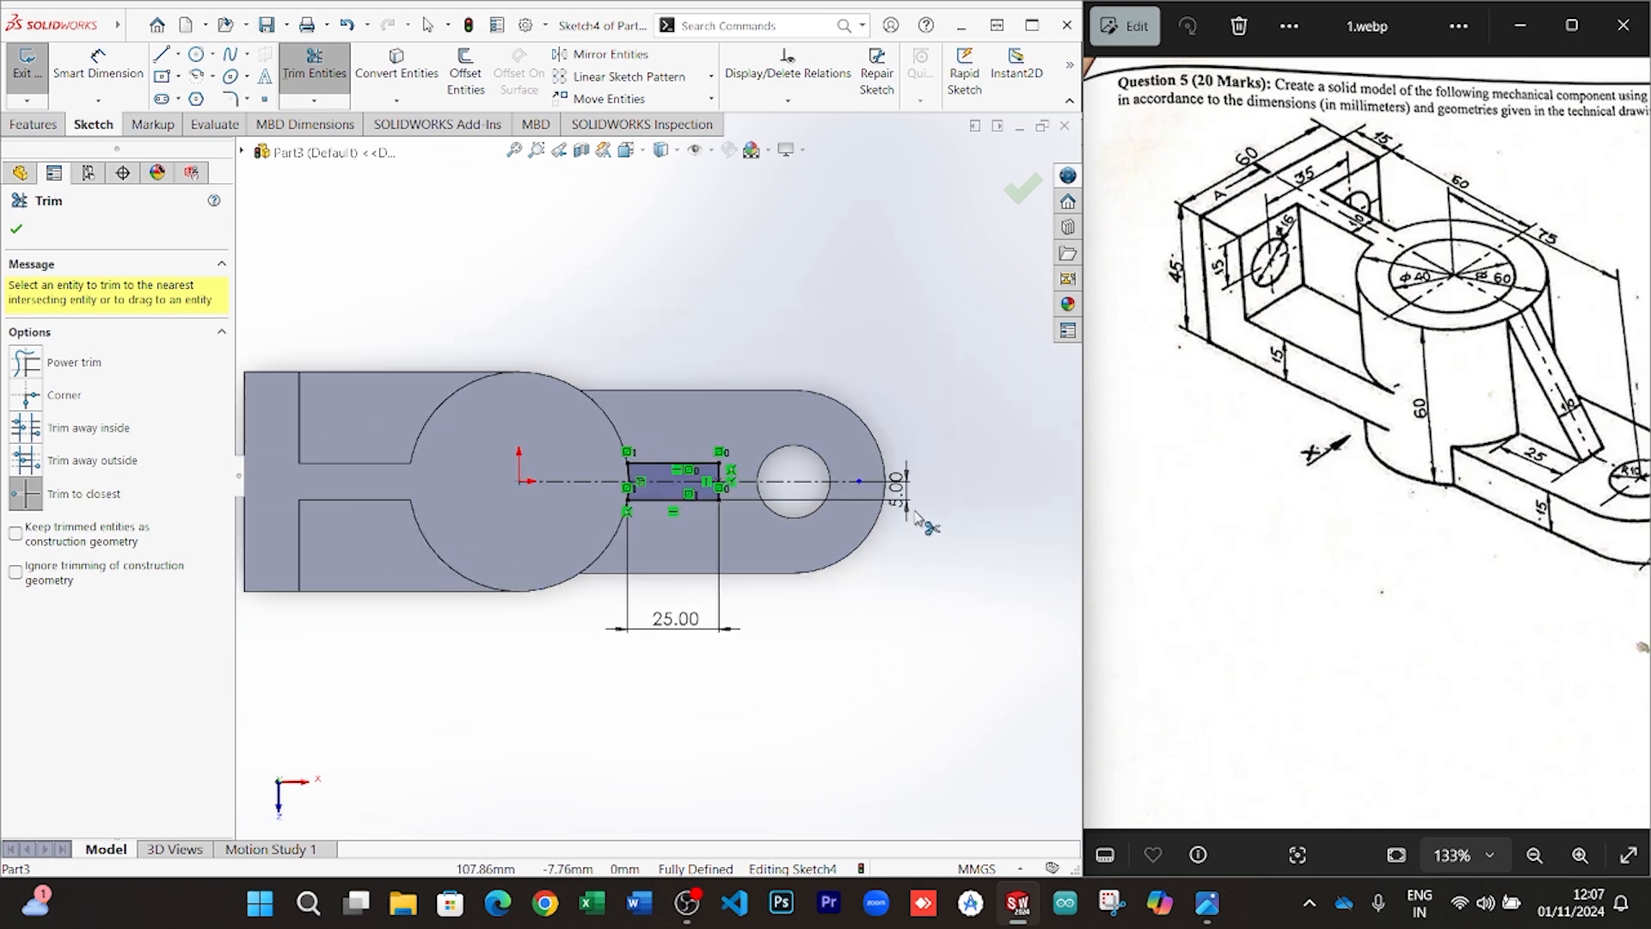
left_click(17, 230)
left_click(33, 124)
left_click(35, 73)
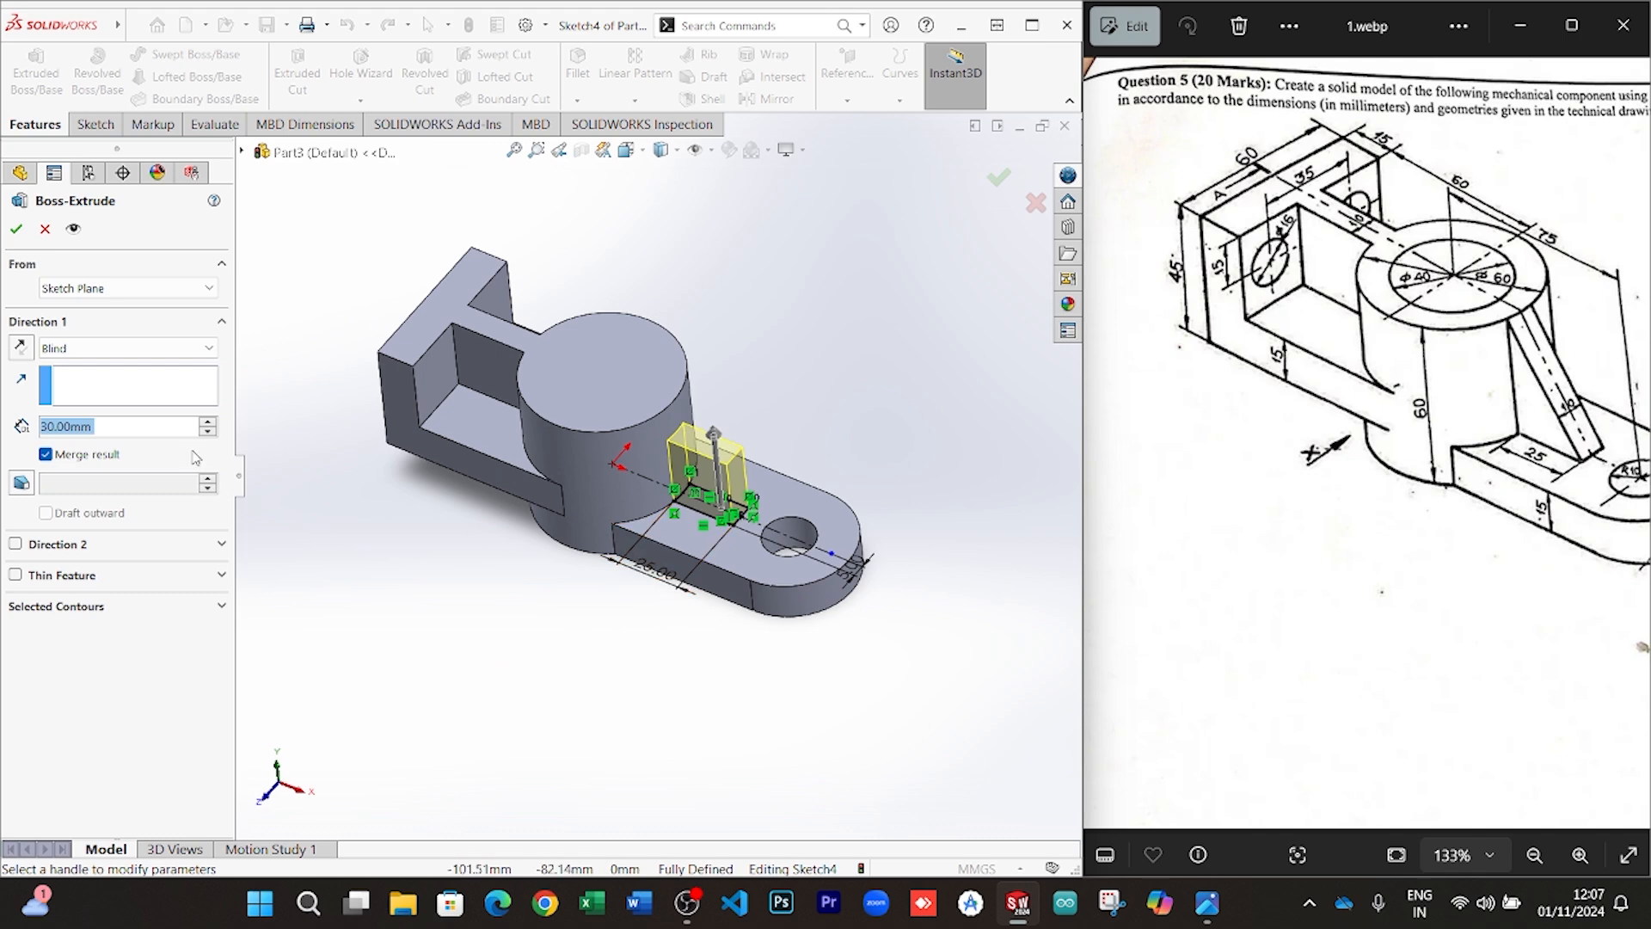
left_click(169, 349)
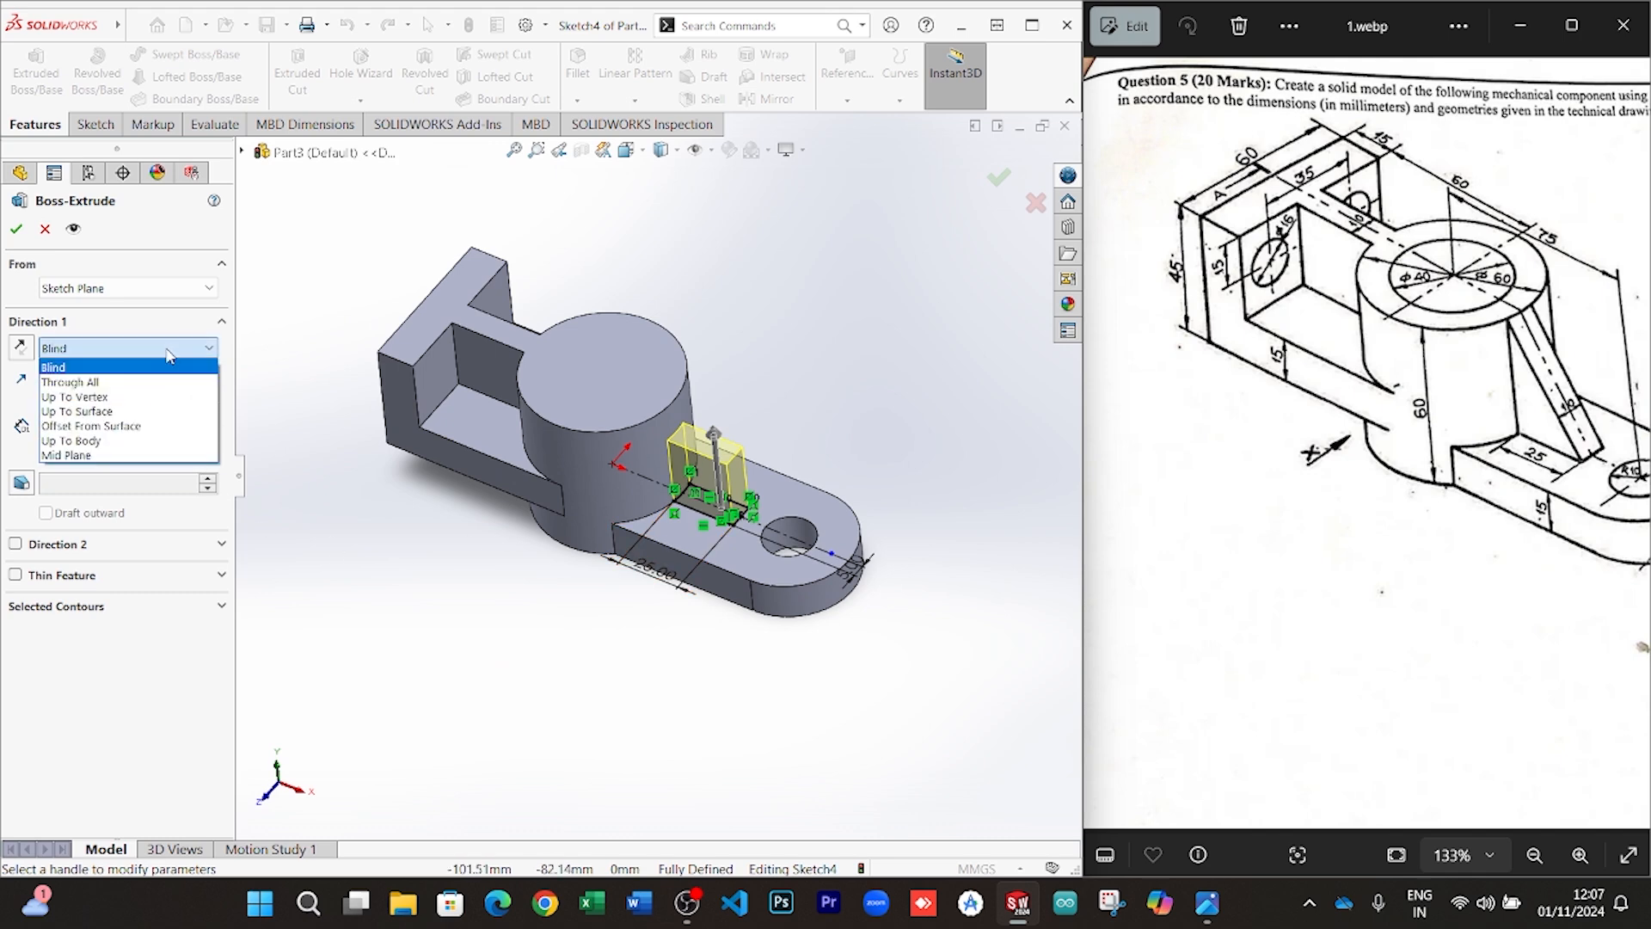
left_click(144, 398)
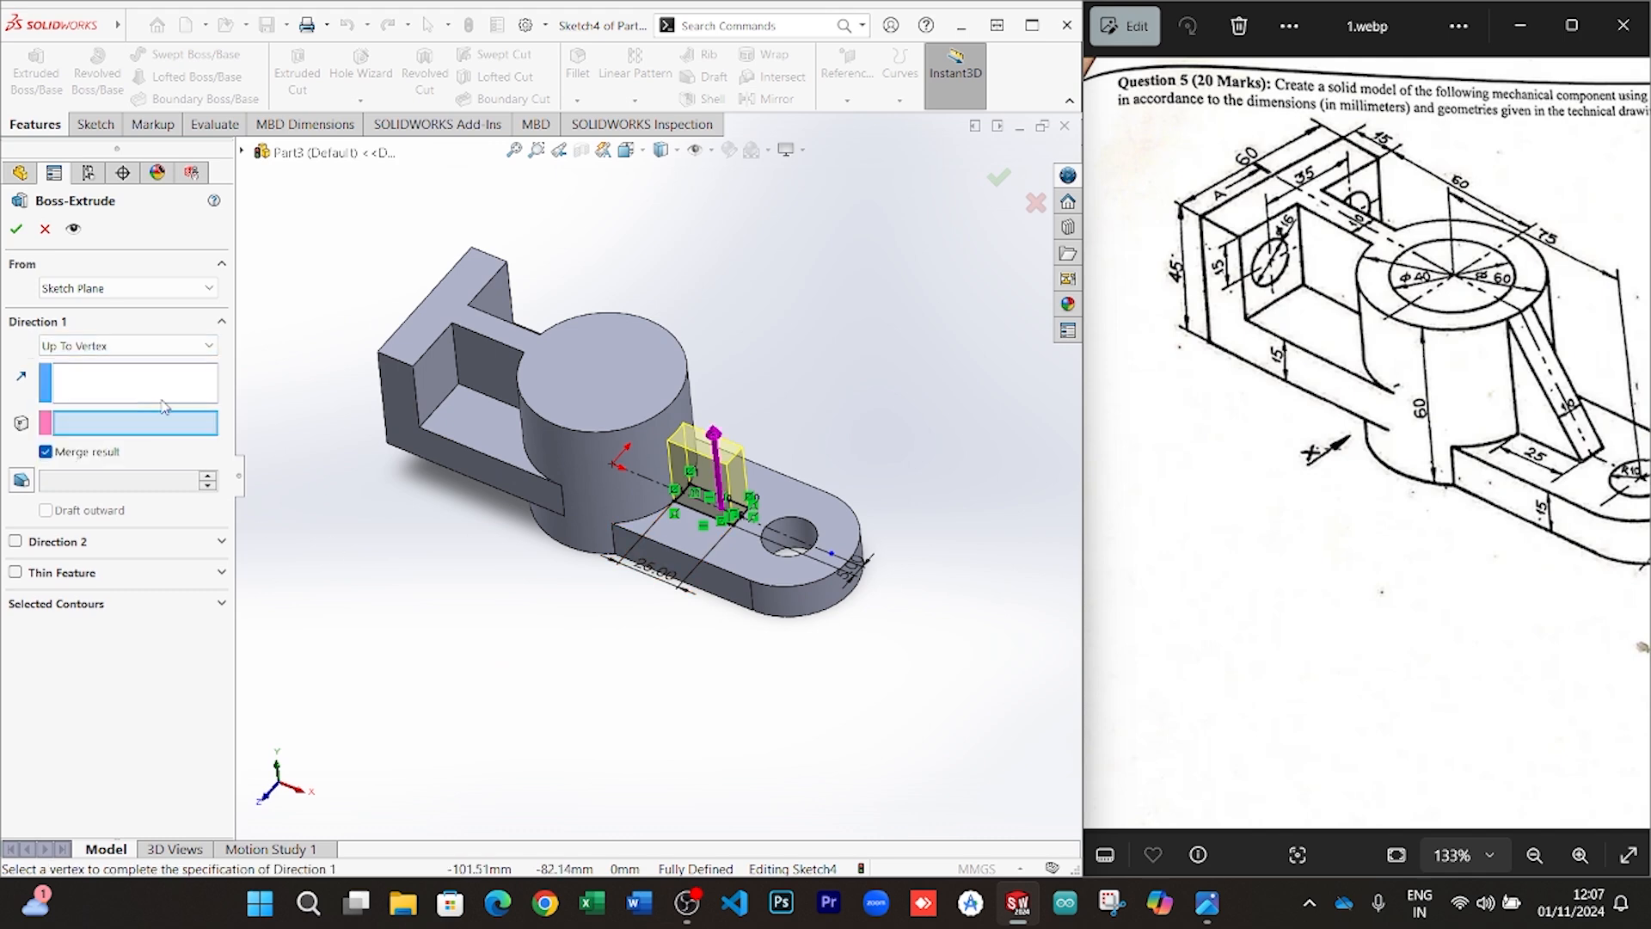
left_click(97, 346)
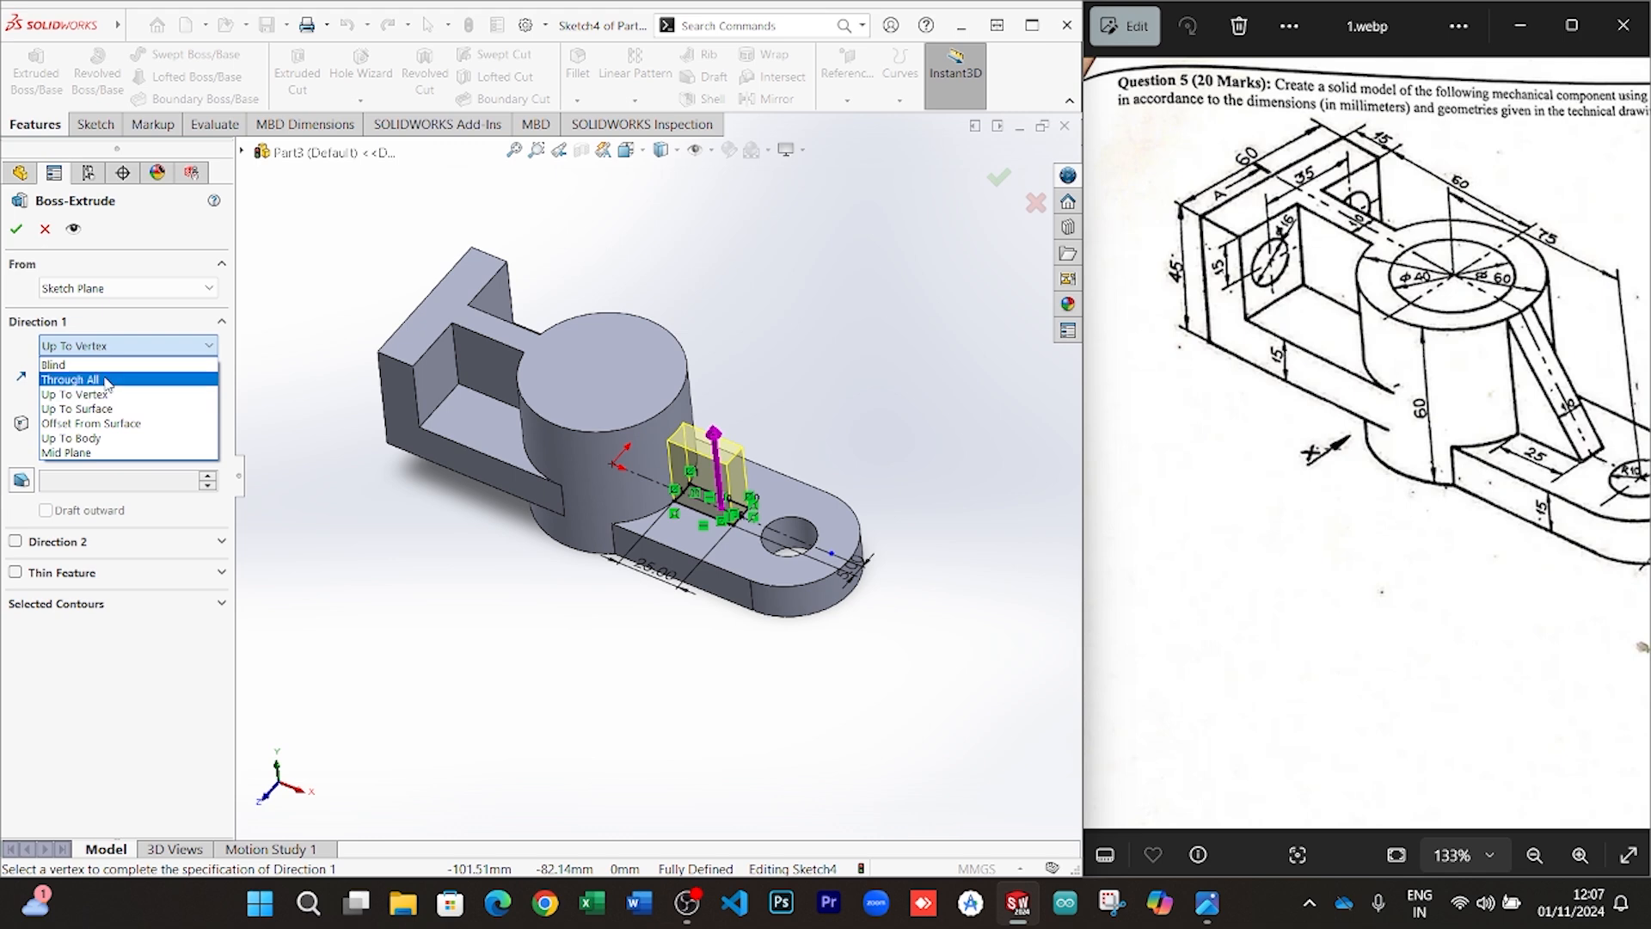
left_click(103, 364)
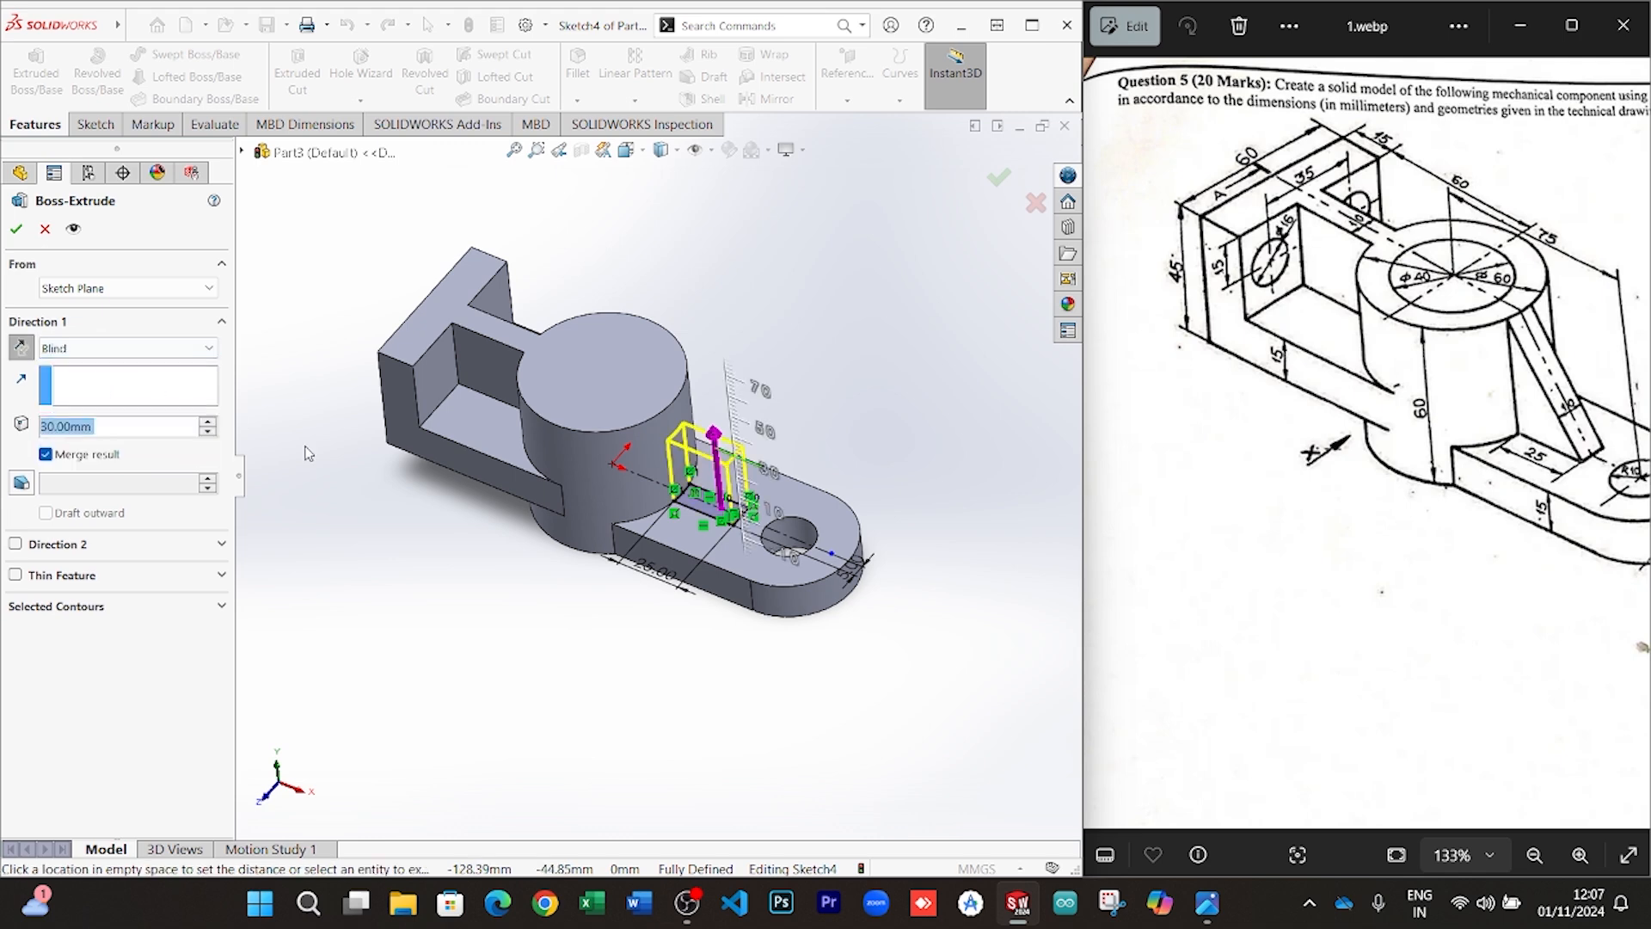
left_click(142, 347)
left_click(141, 367)
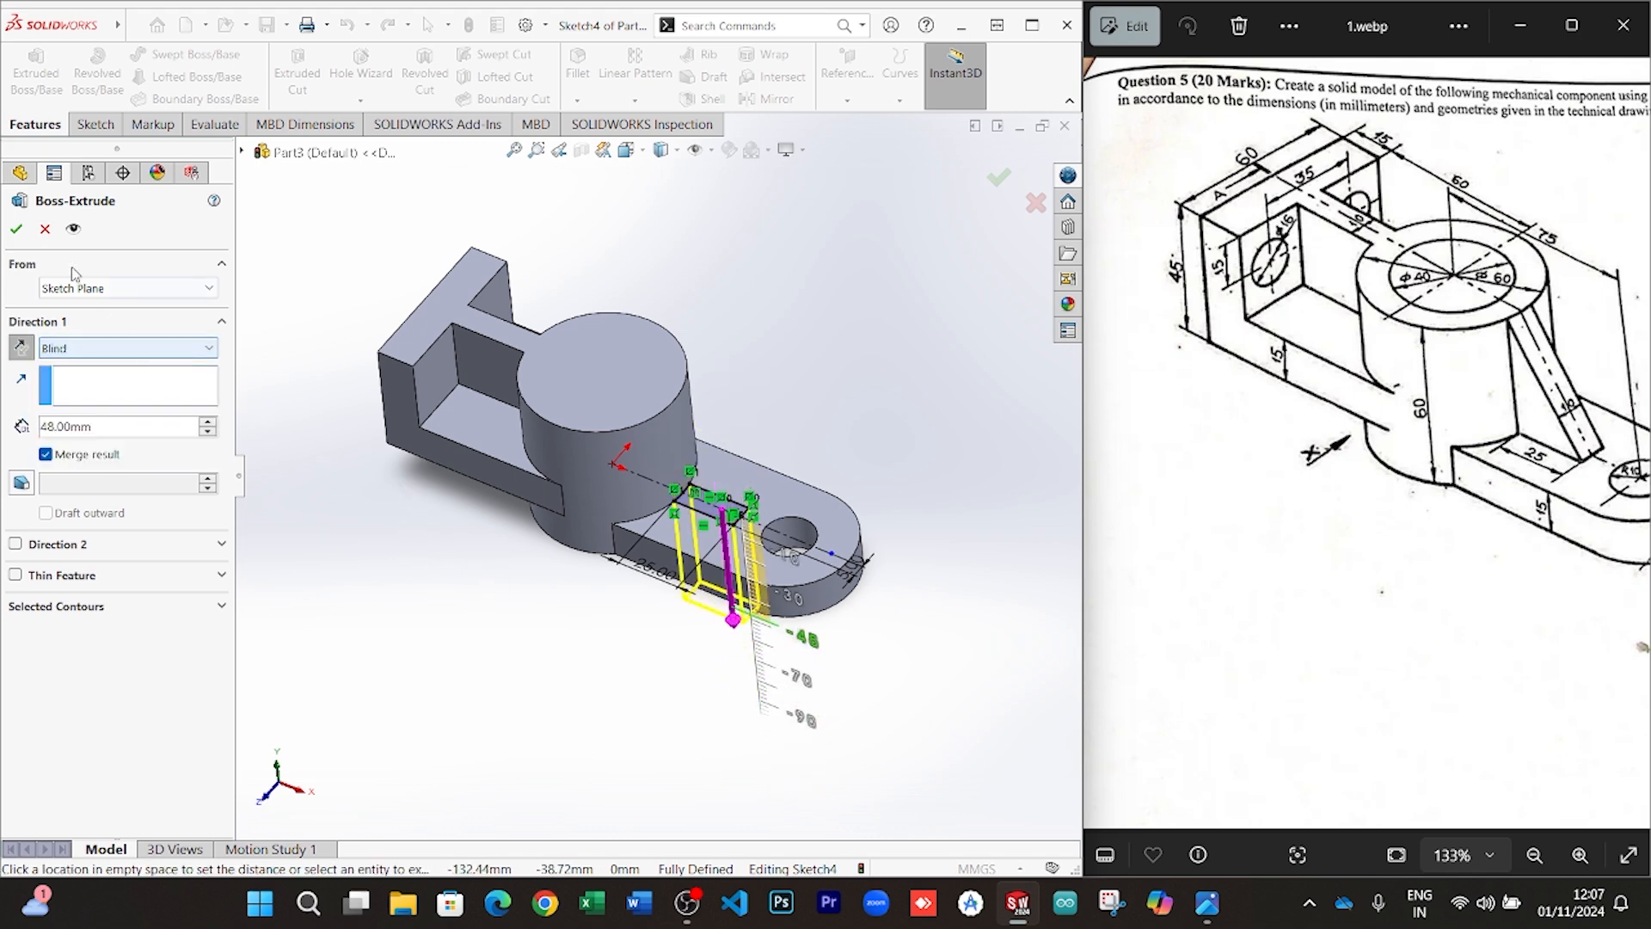
left_click(44, 229)
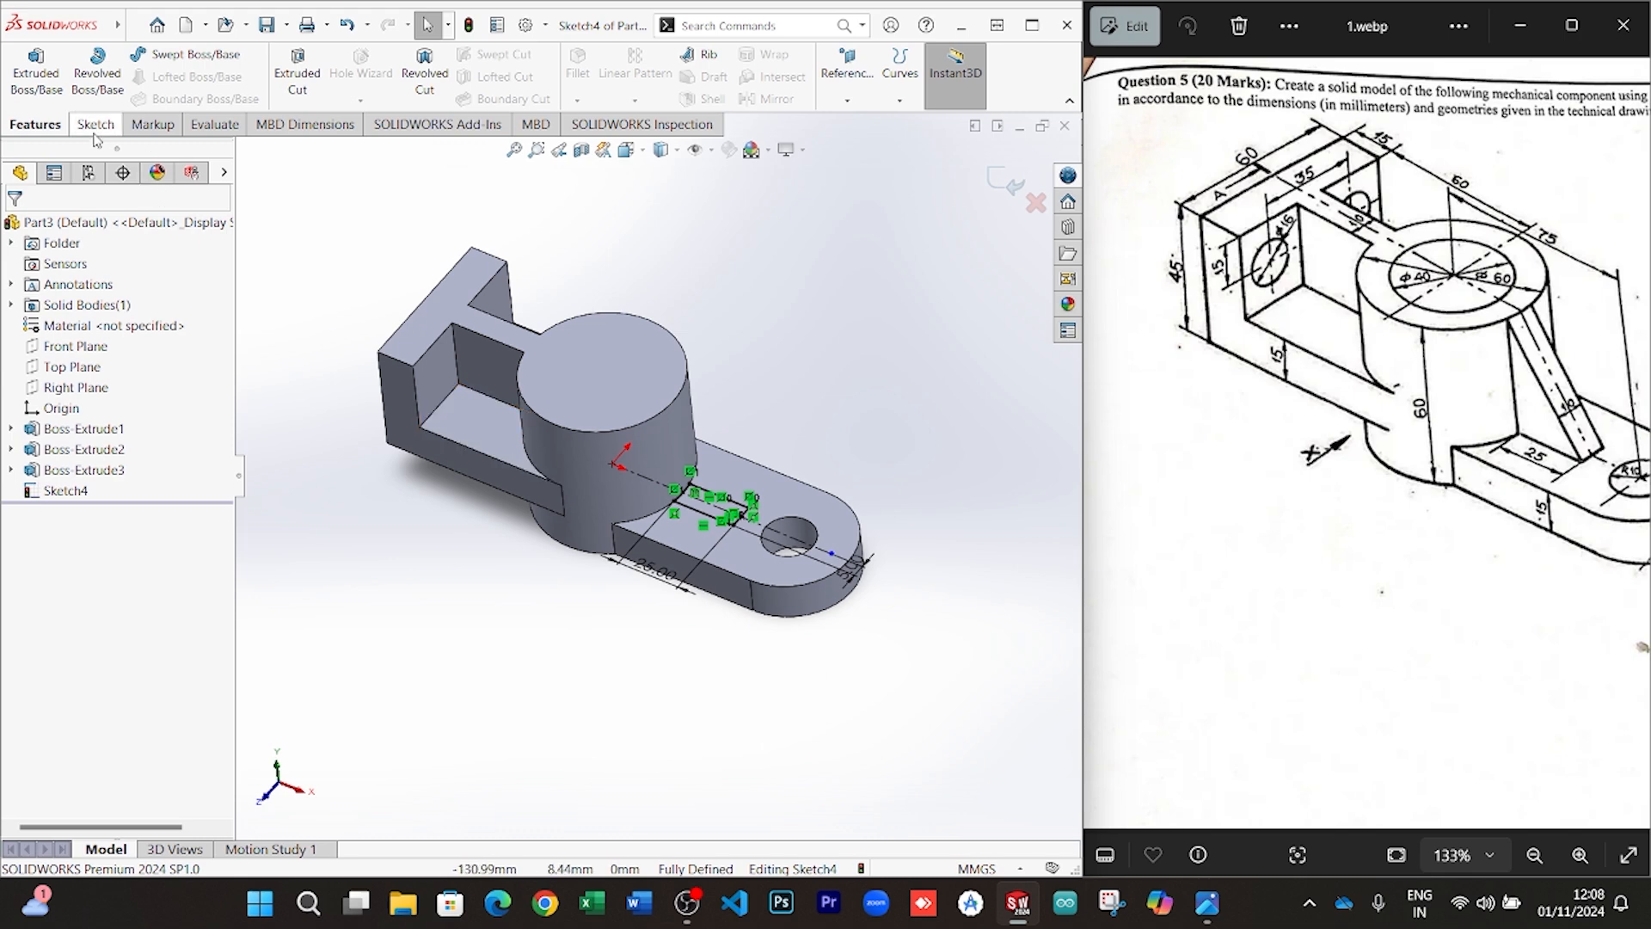
Extrude the rib footprint 45 mm upward as a blind boss with merged result
left_click(34, 76)
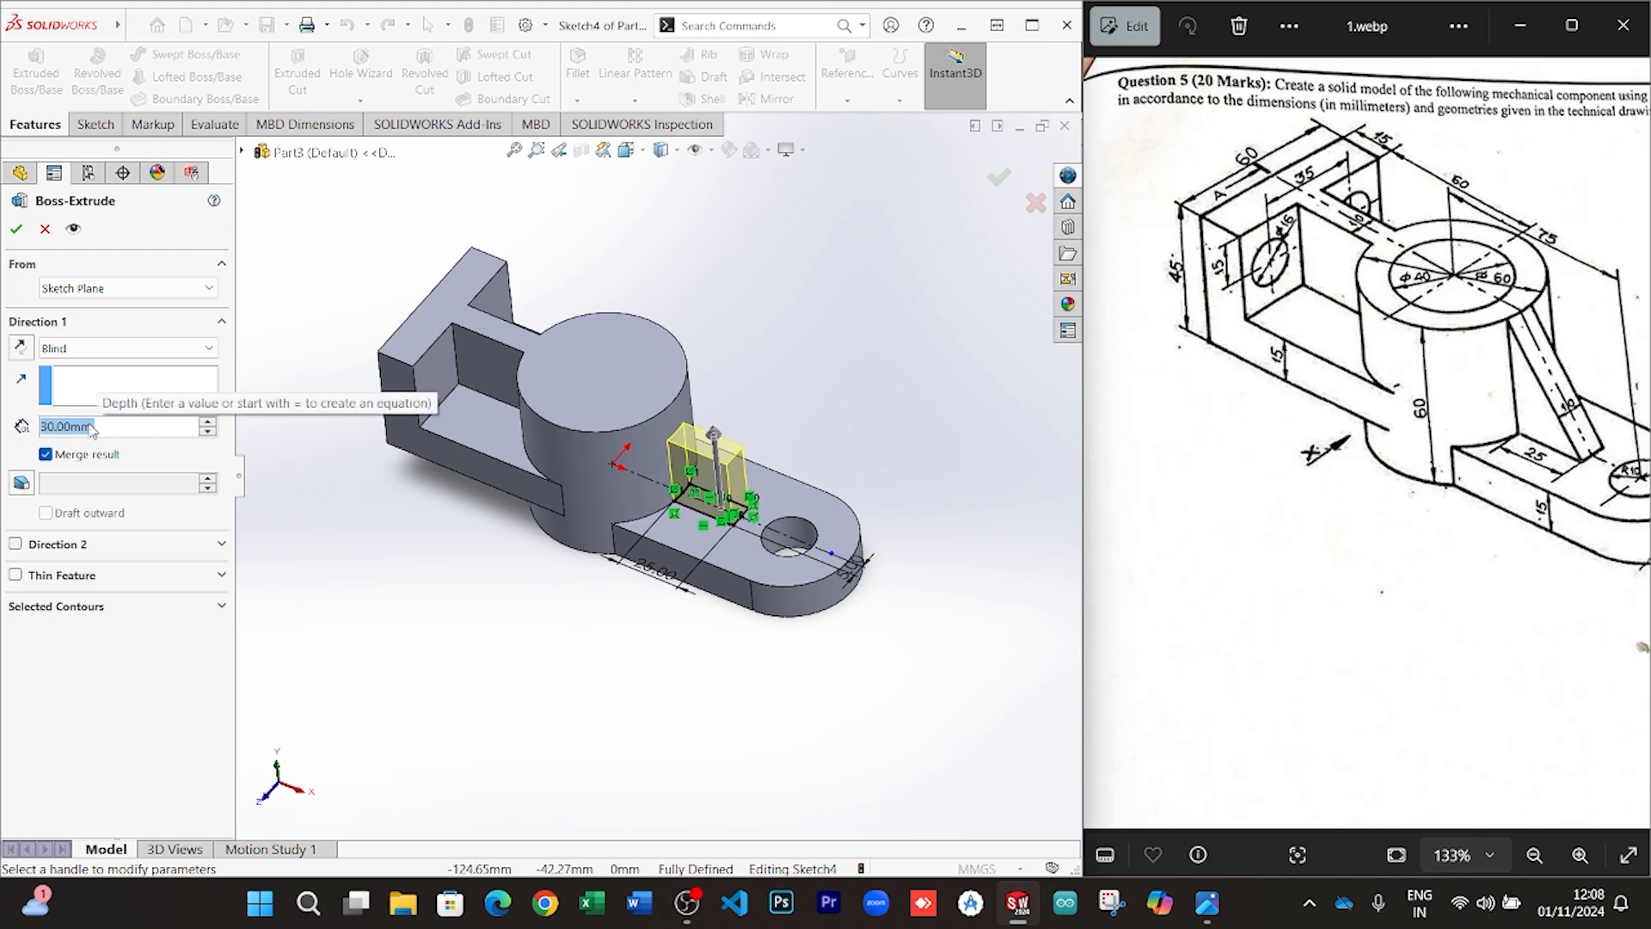
type("45")
key("Return")
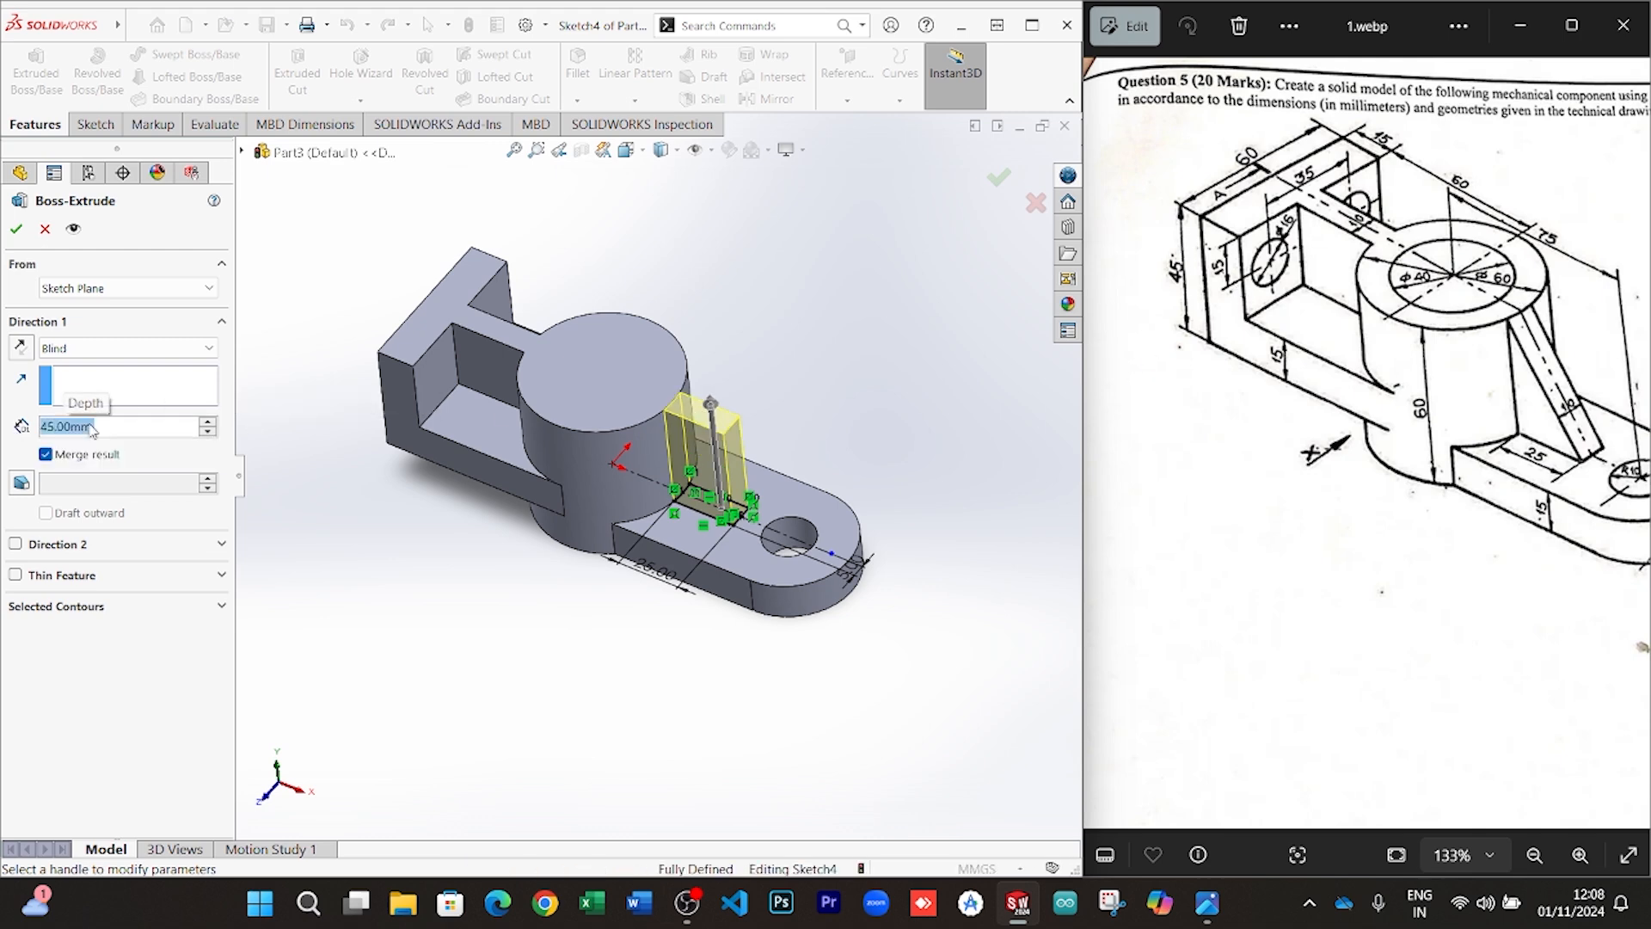
key("Return")
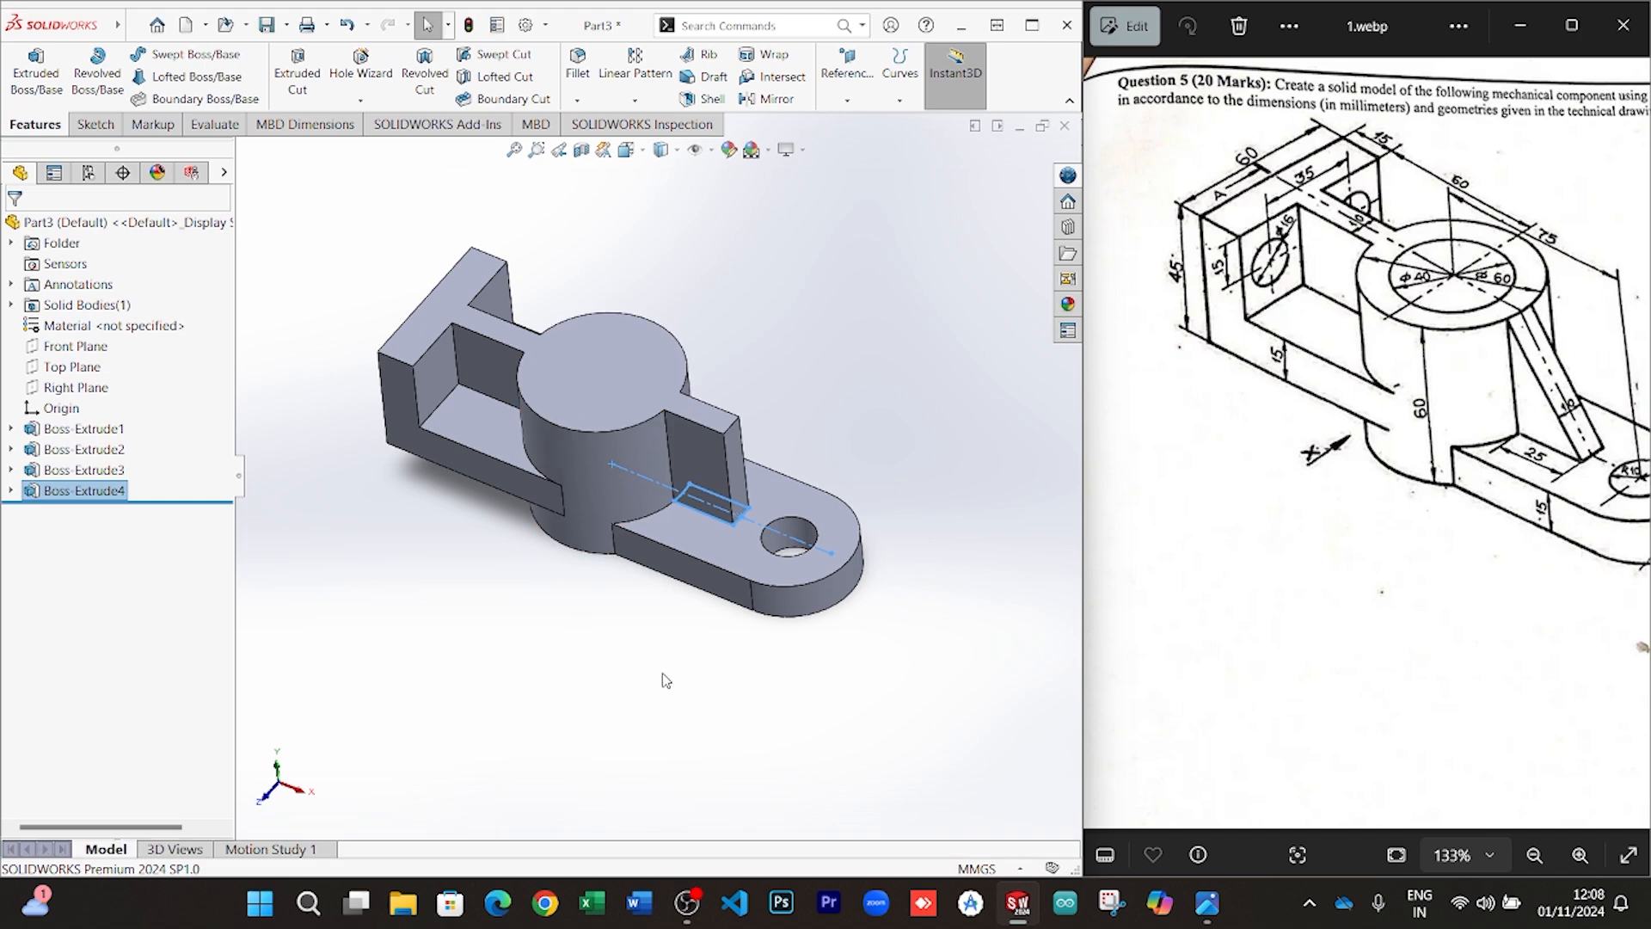
Start a sketch on the rib's side face and draw a closed triangle over its upper outer half, with the diagonal running from the cylinder's top edge to the rib's outer base corner
right_click(689, 472)
left_click(748, 324)
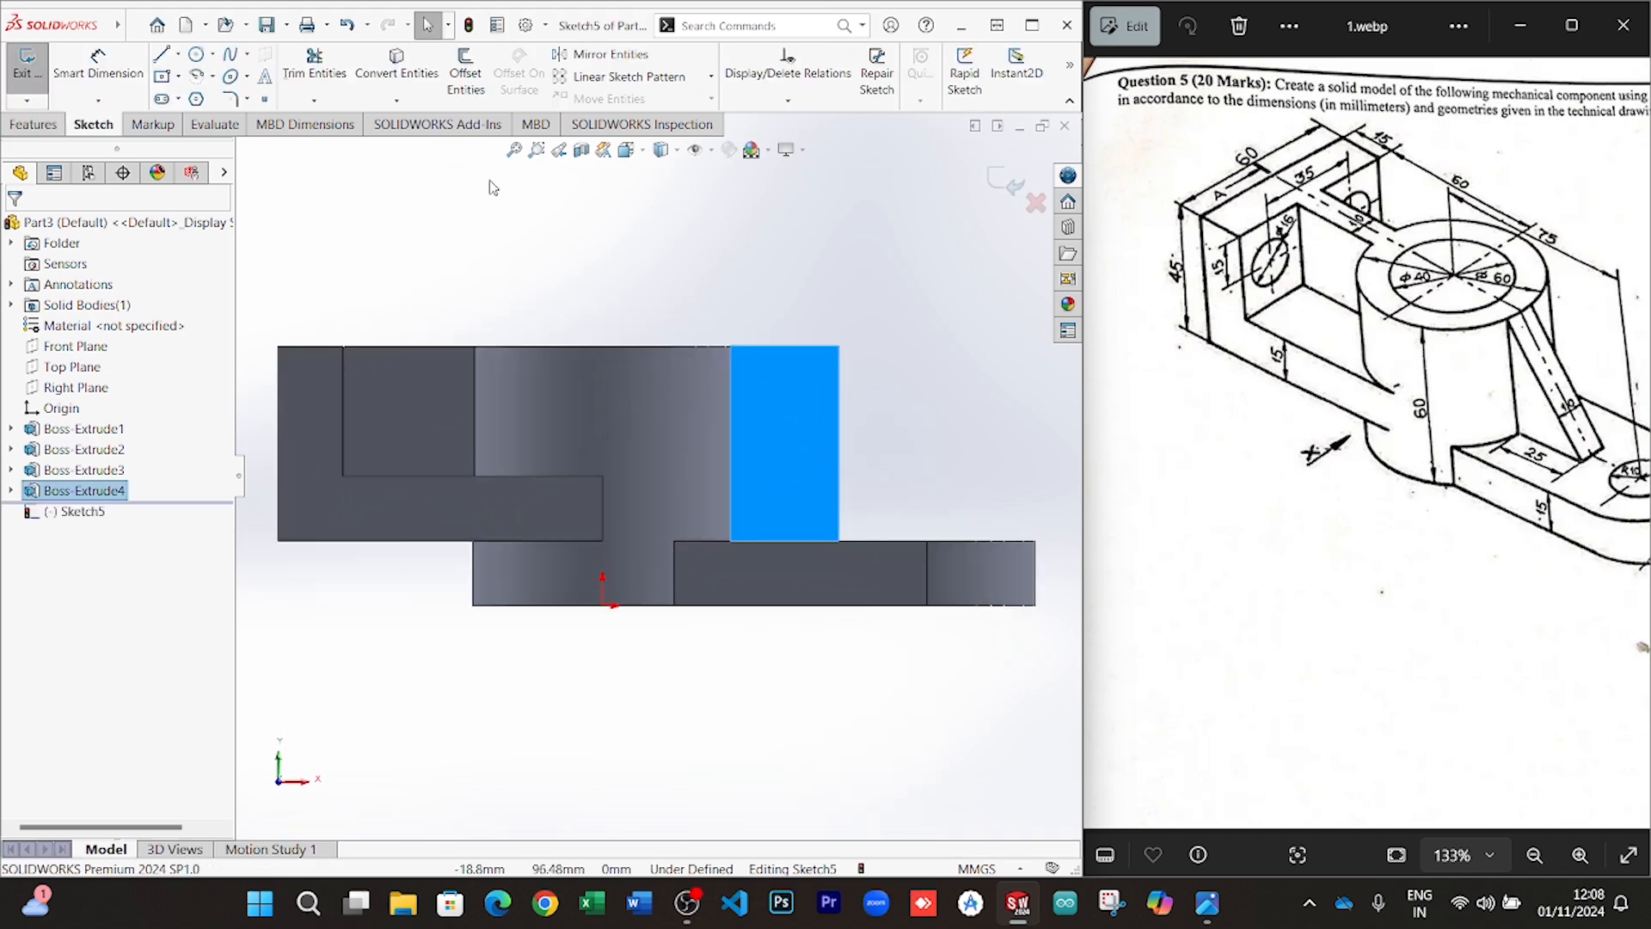
left_click(161, 54)
left_click(731, 346)
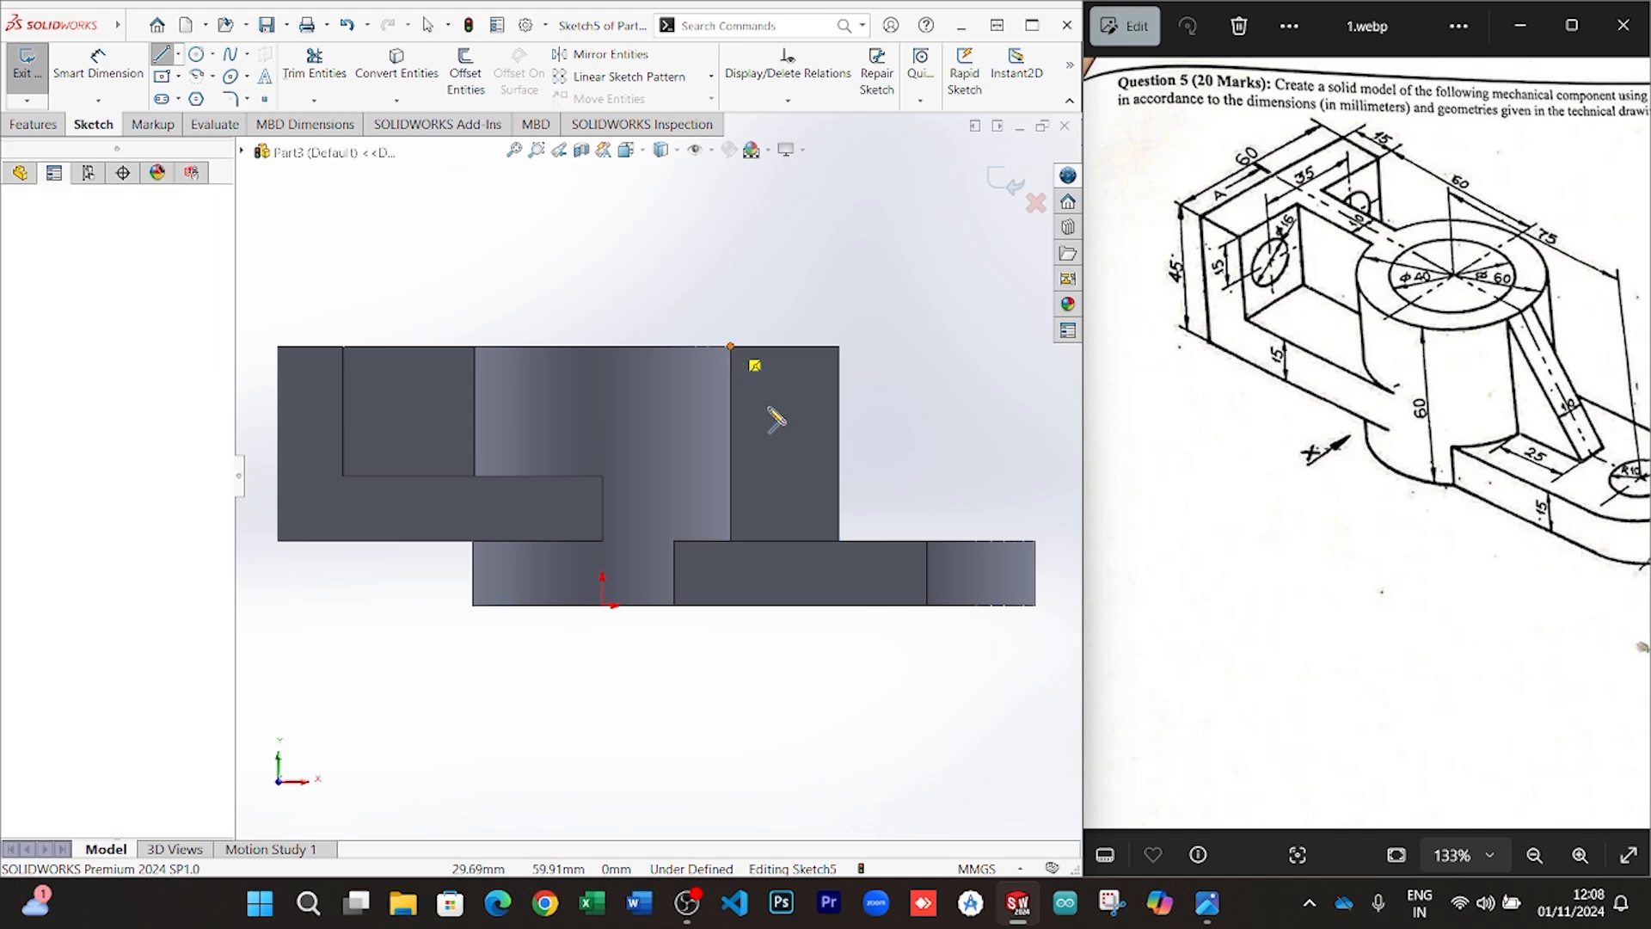
left_click(838, 541)
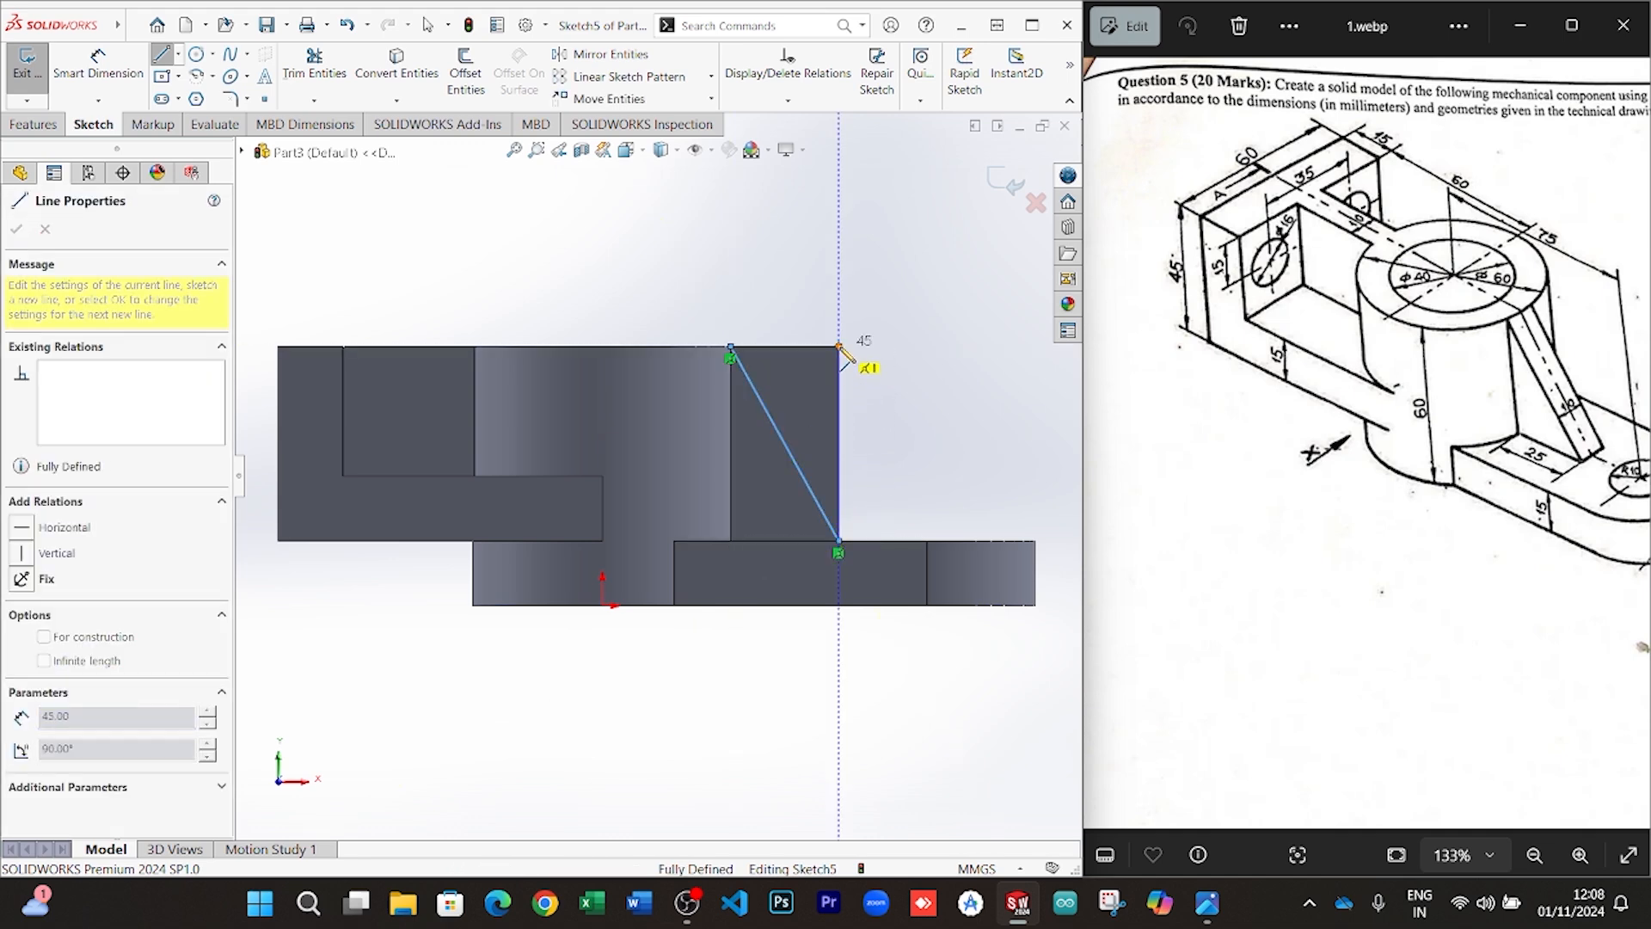
right_click(758, 288)
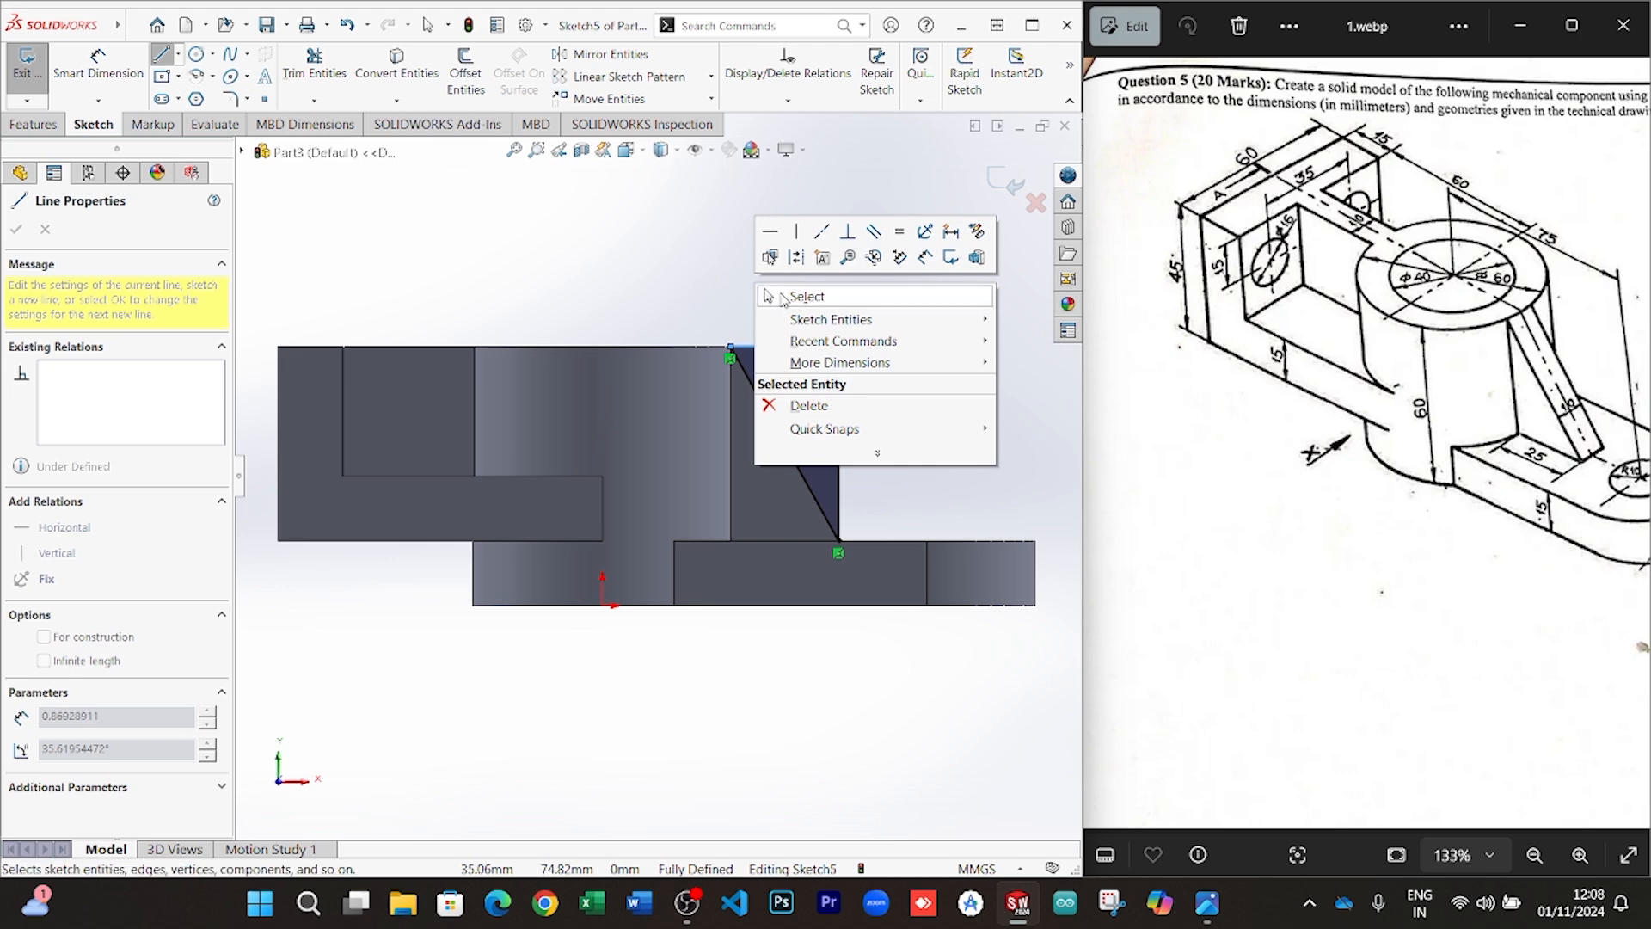
Cut the triangular profile Through All from the rib to give it its incline
left_click(766, 296)
left_click(33, 127)
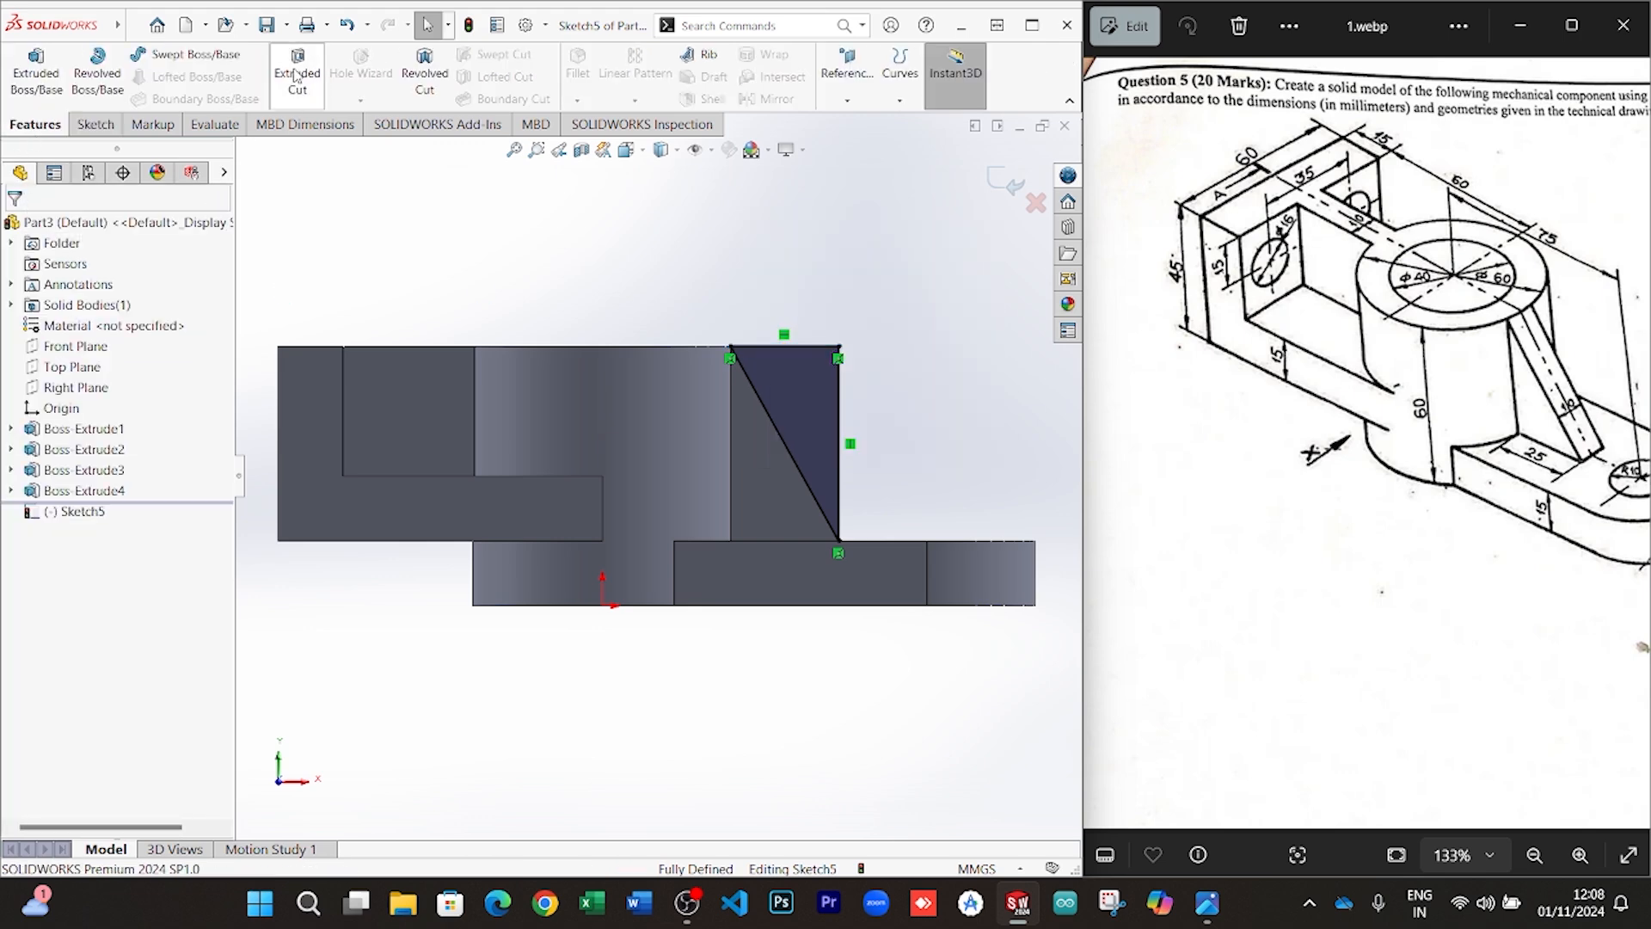
left_click(297, 76)
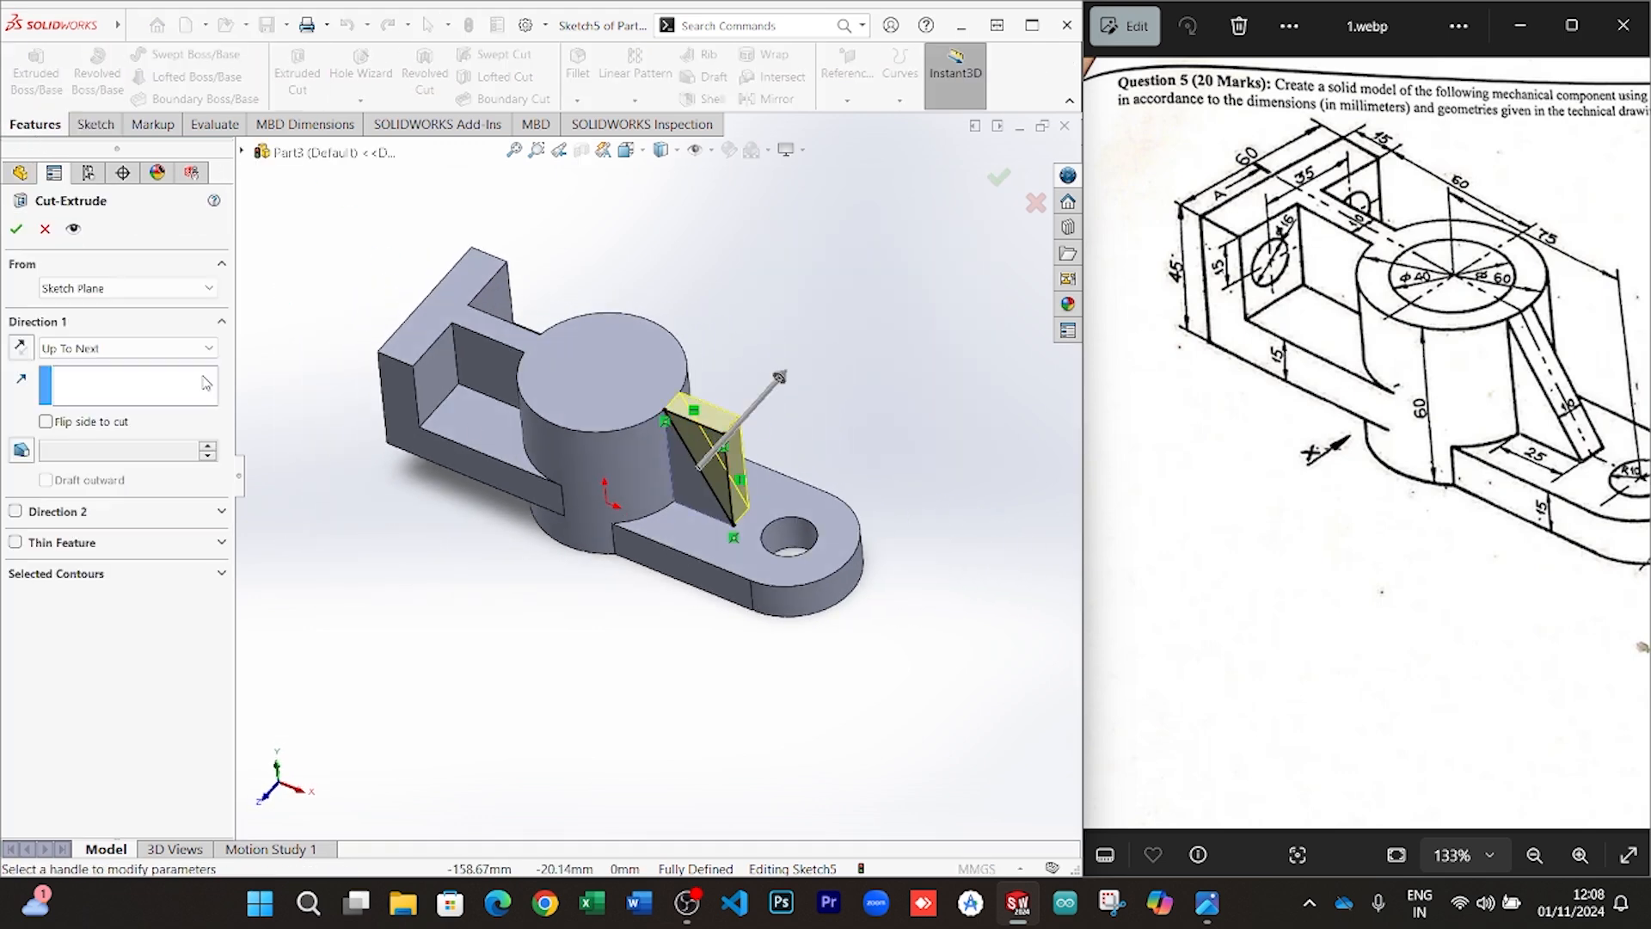
left_click(84, 348)
left_click(102, 382)
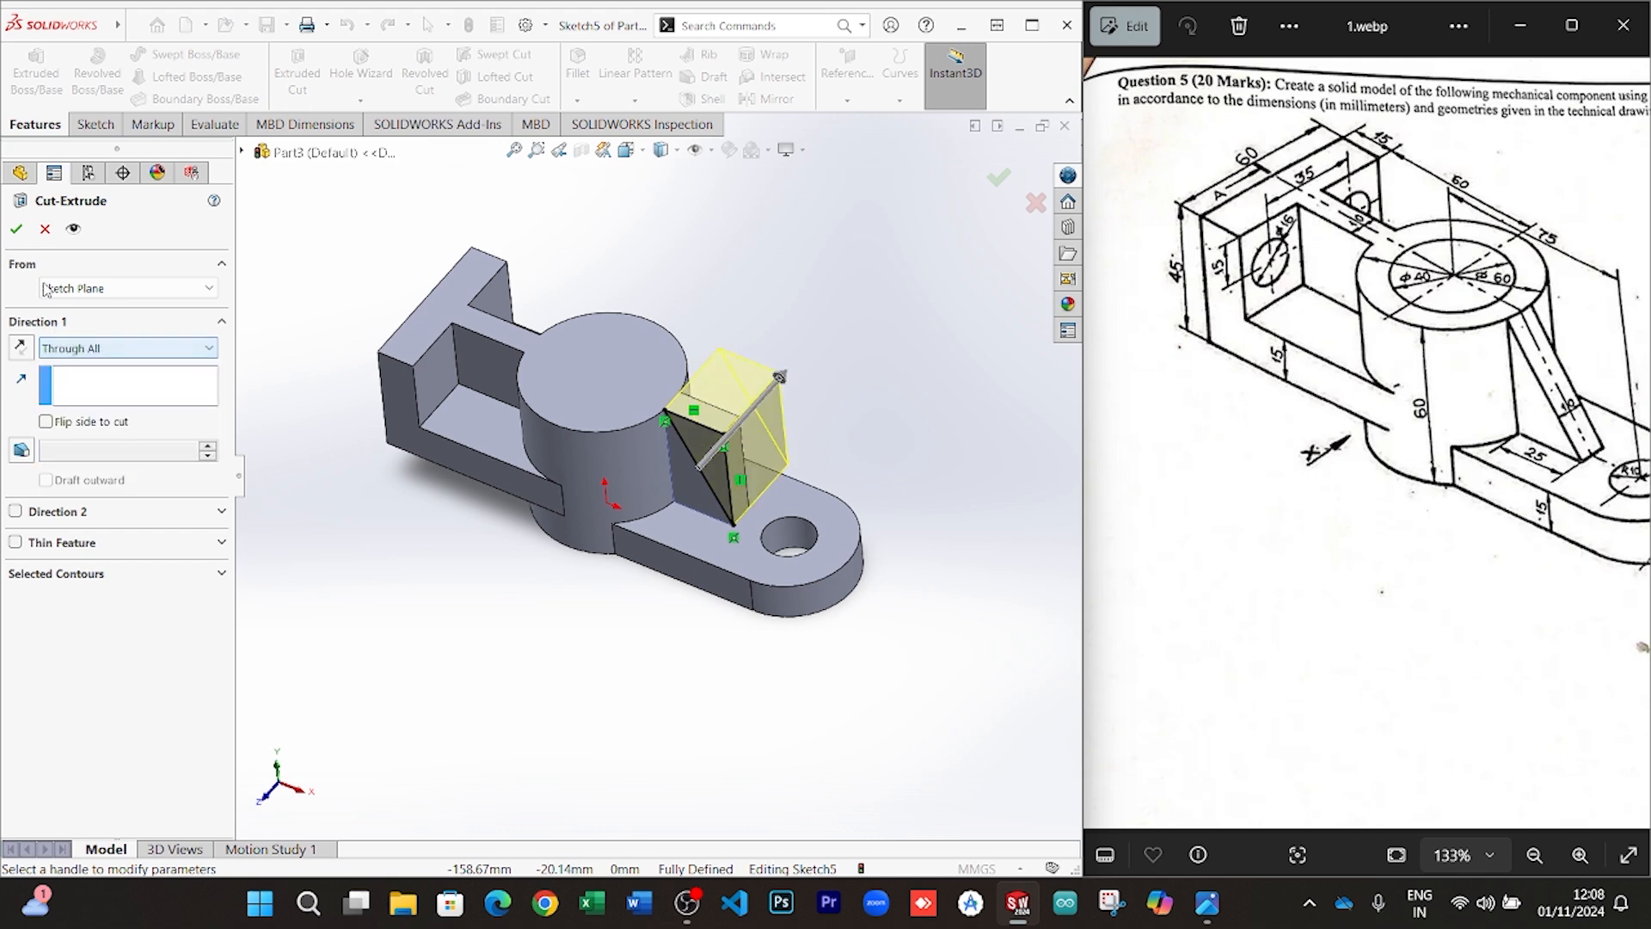
left_click(16, 229)
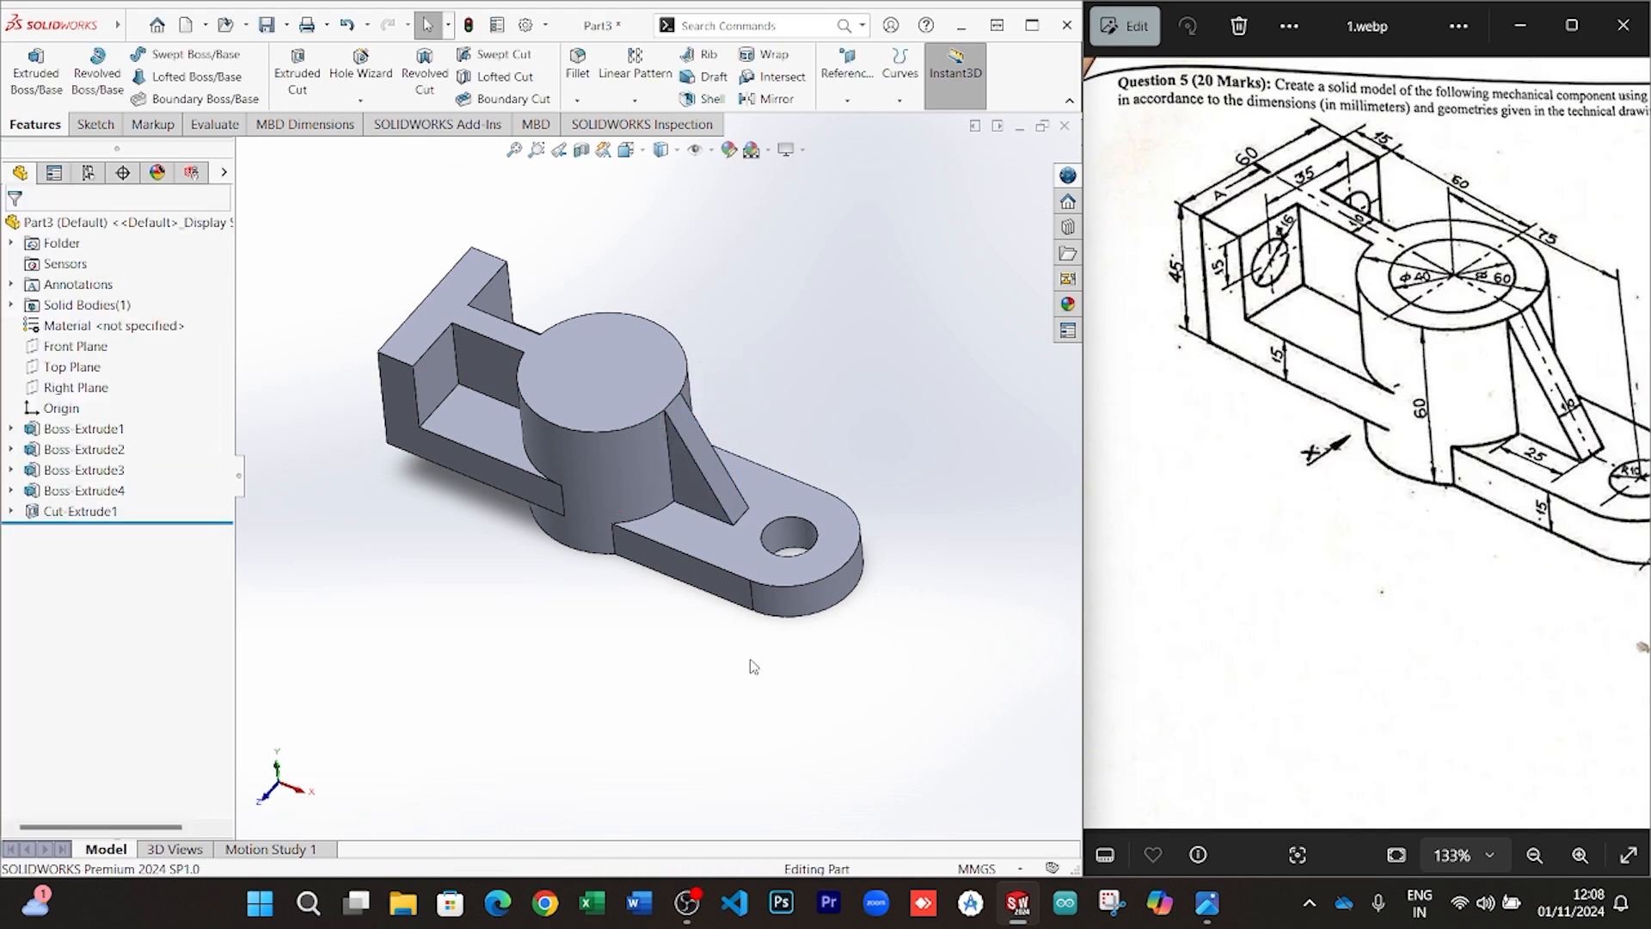
Start a sketch on the cylinder's top face and draw a circle about 29.5 mm in diameter centred on the origin
middle_click_drag(712, 667, 727, 635)
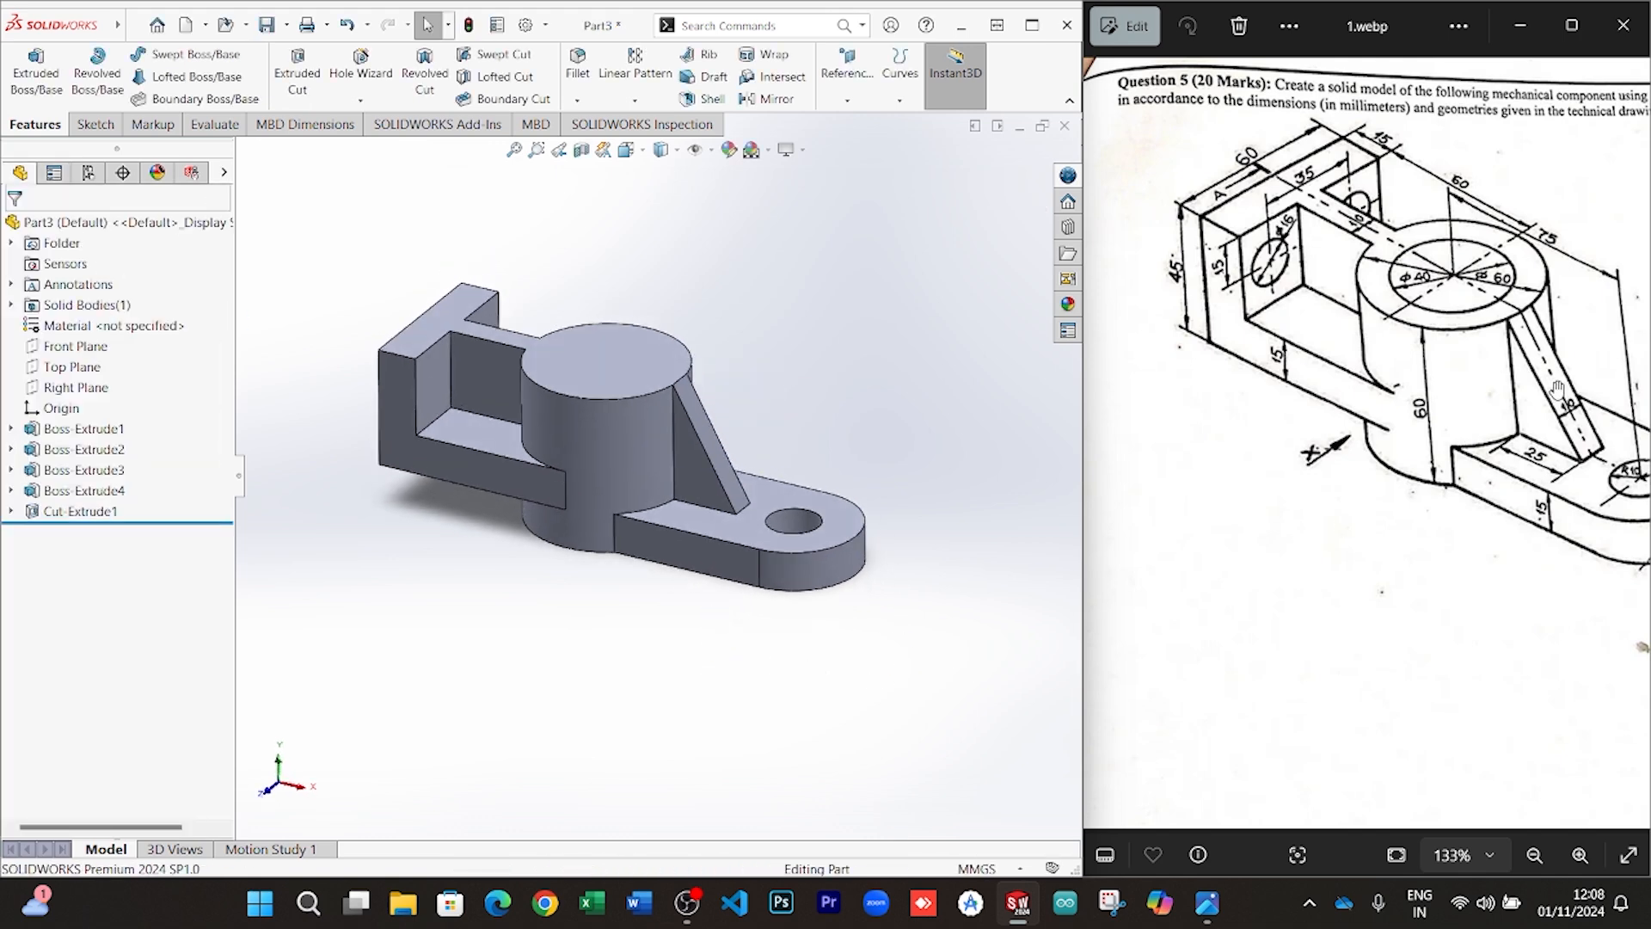
scroll(646, 387, "up", 2)
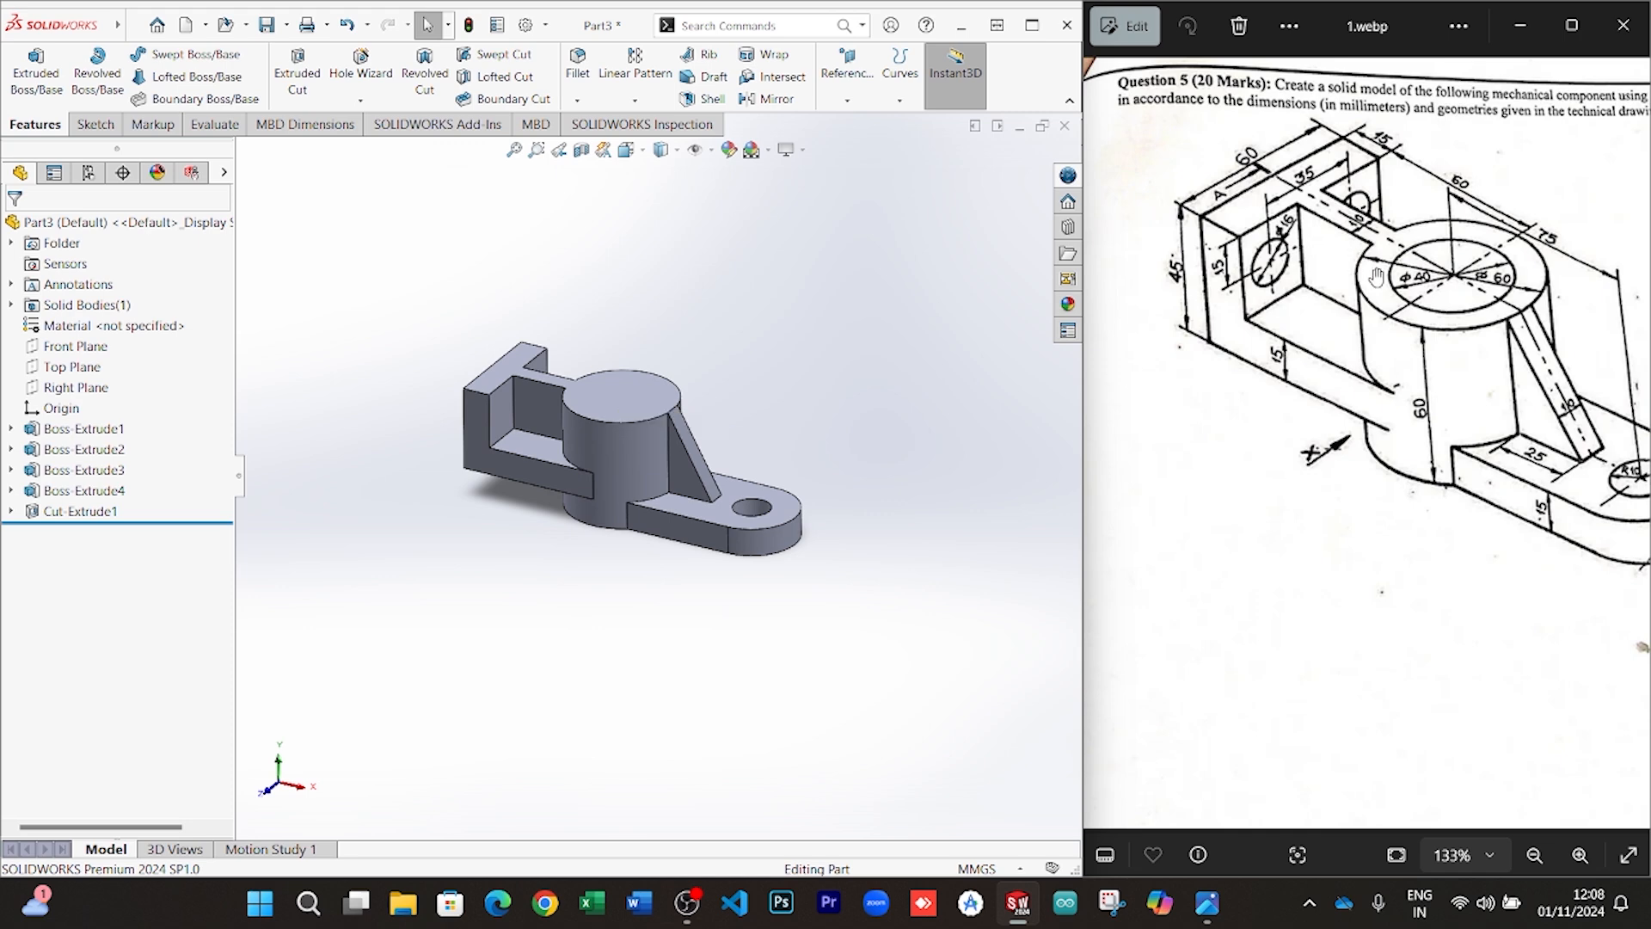
left_click(640, 402)
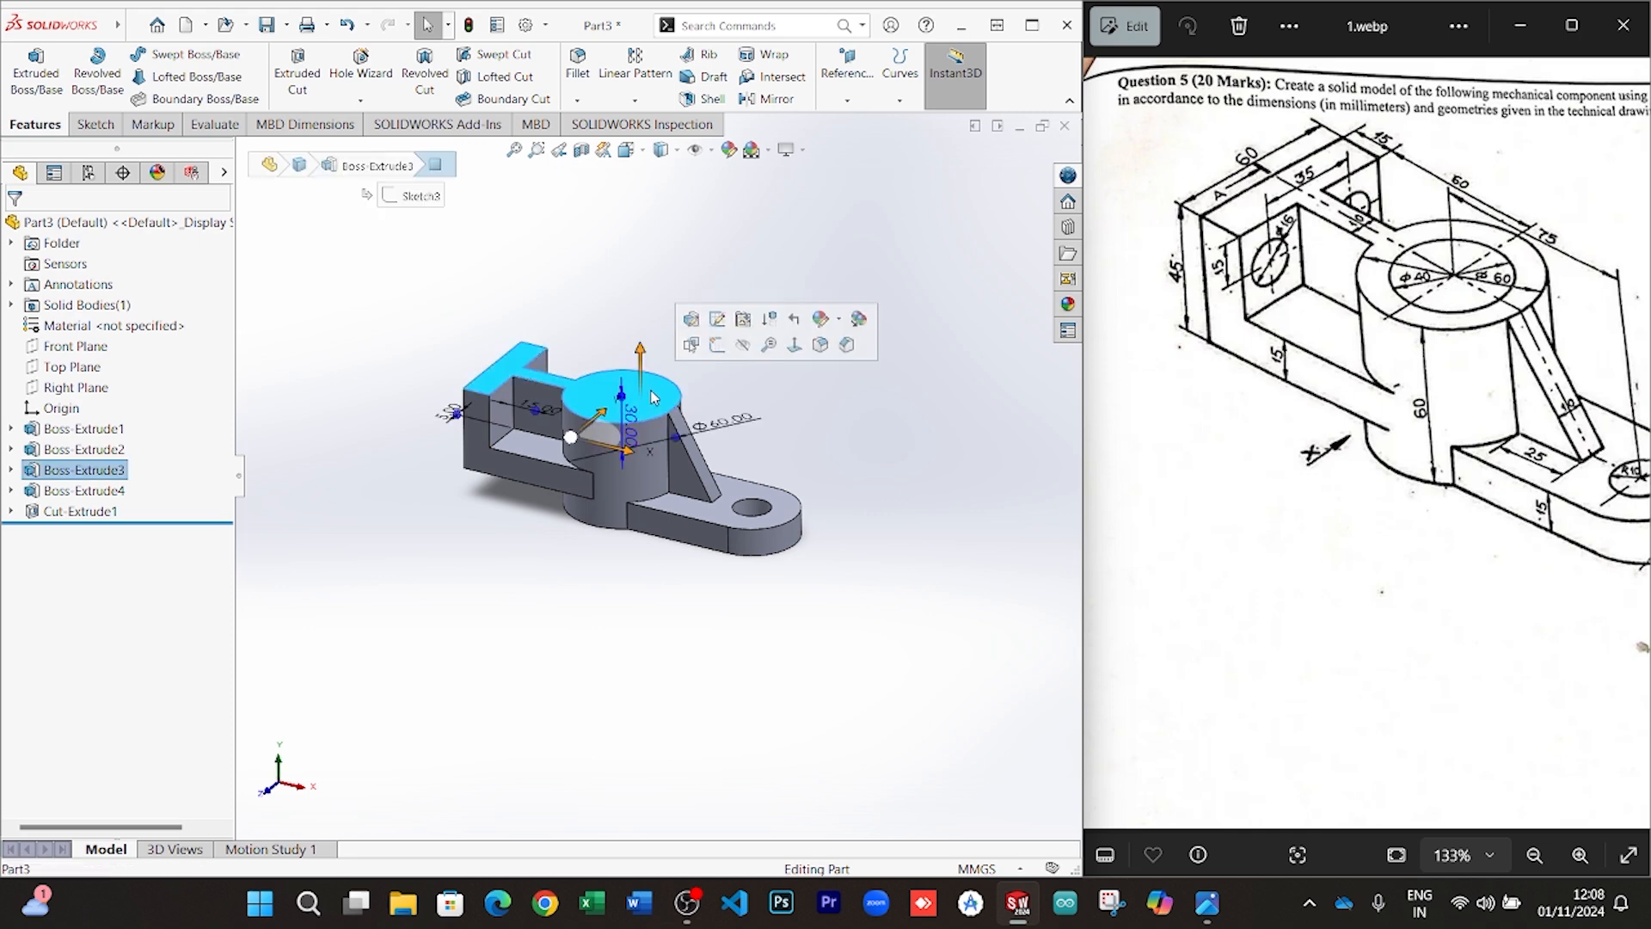
left_click(747, 462)
scroll(642, 379, "up", 2)
scroll(634, 444, "down", 1)
scroll(641, 448, "down", 4)
left_click(688, 332)
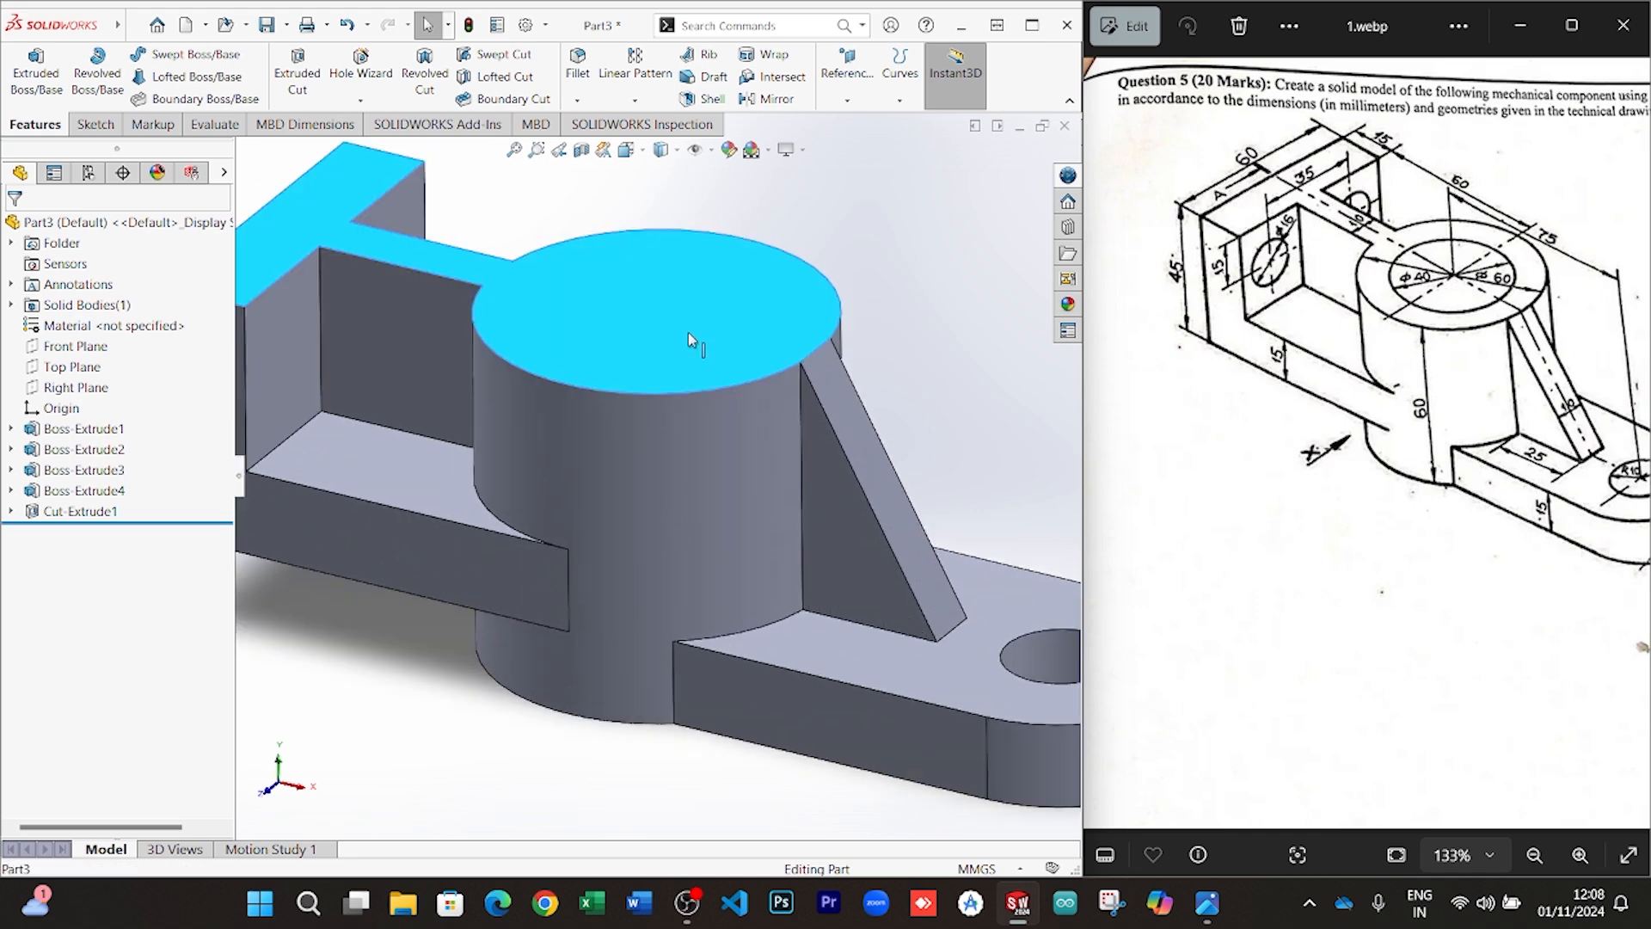
right_click(688, 332)
left_click(714, 331)
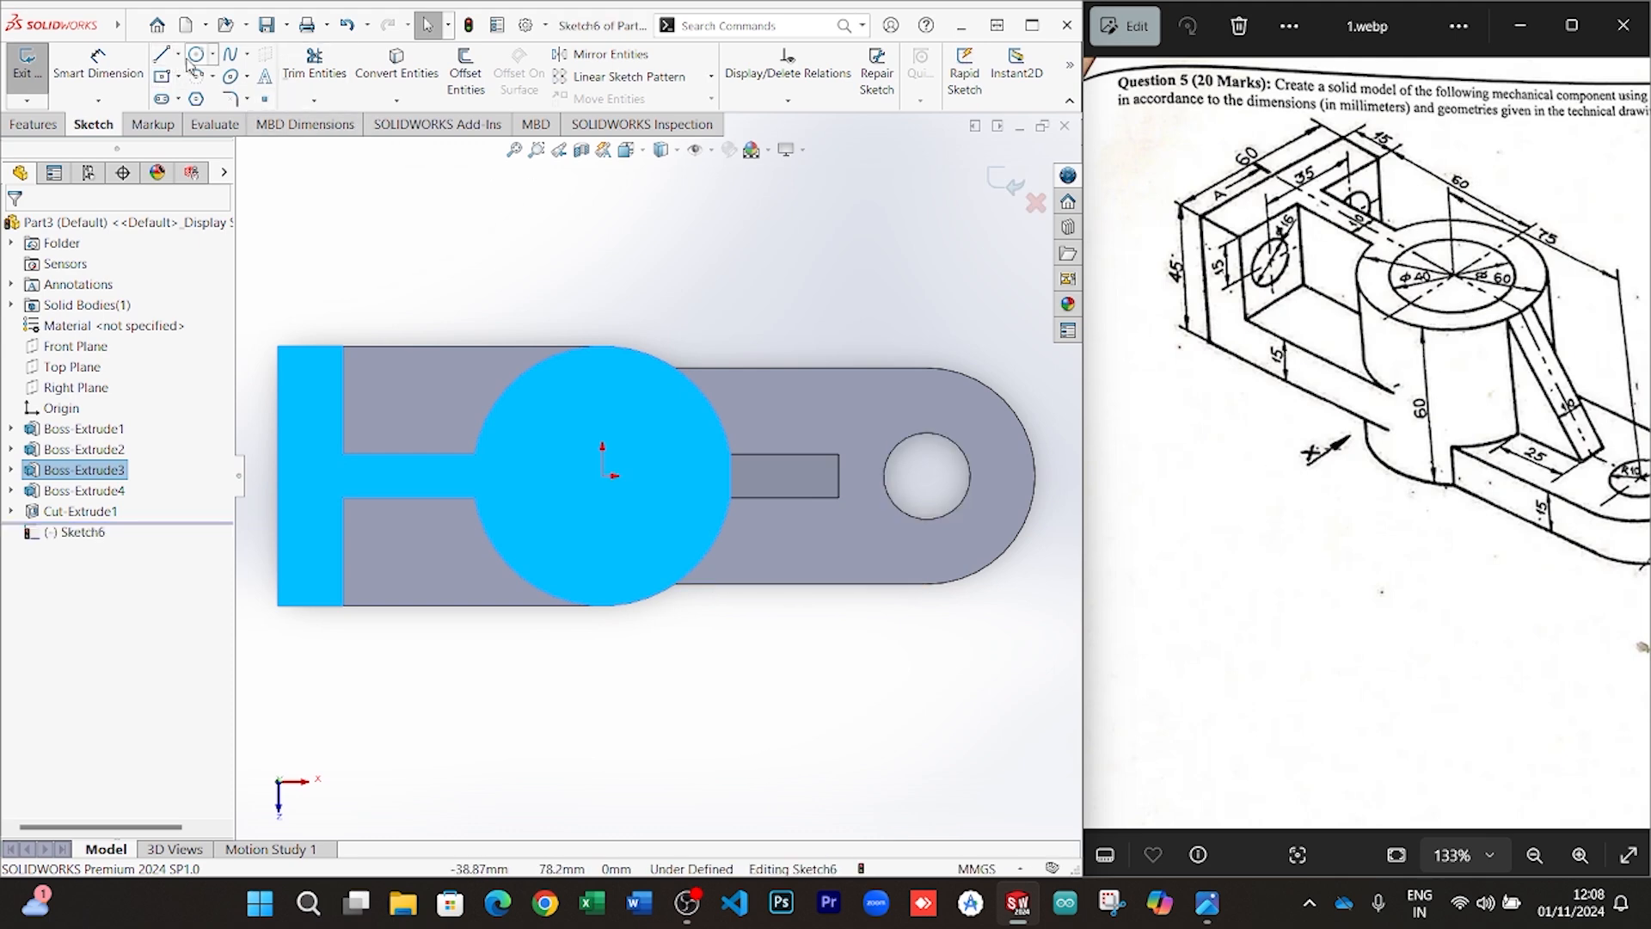
left_click(195, 55)
left_click(602, 476)
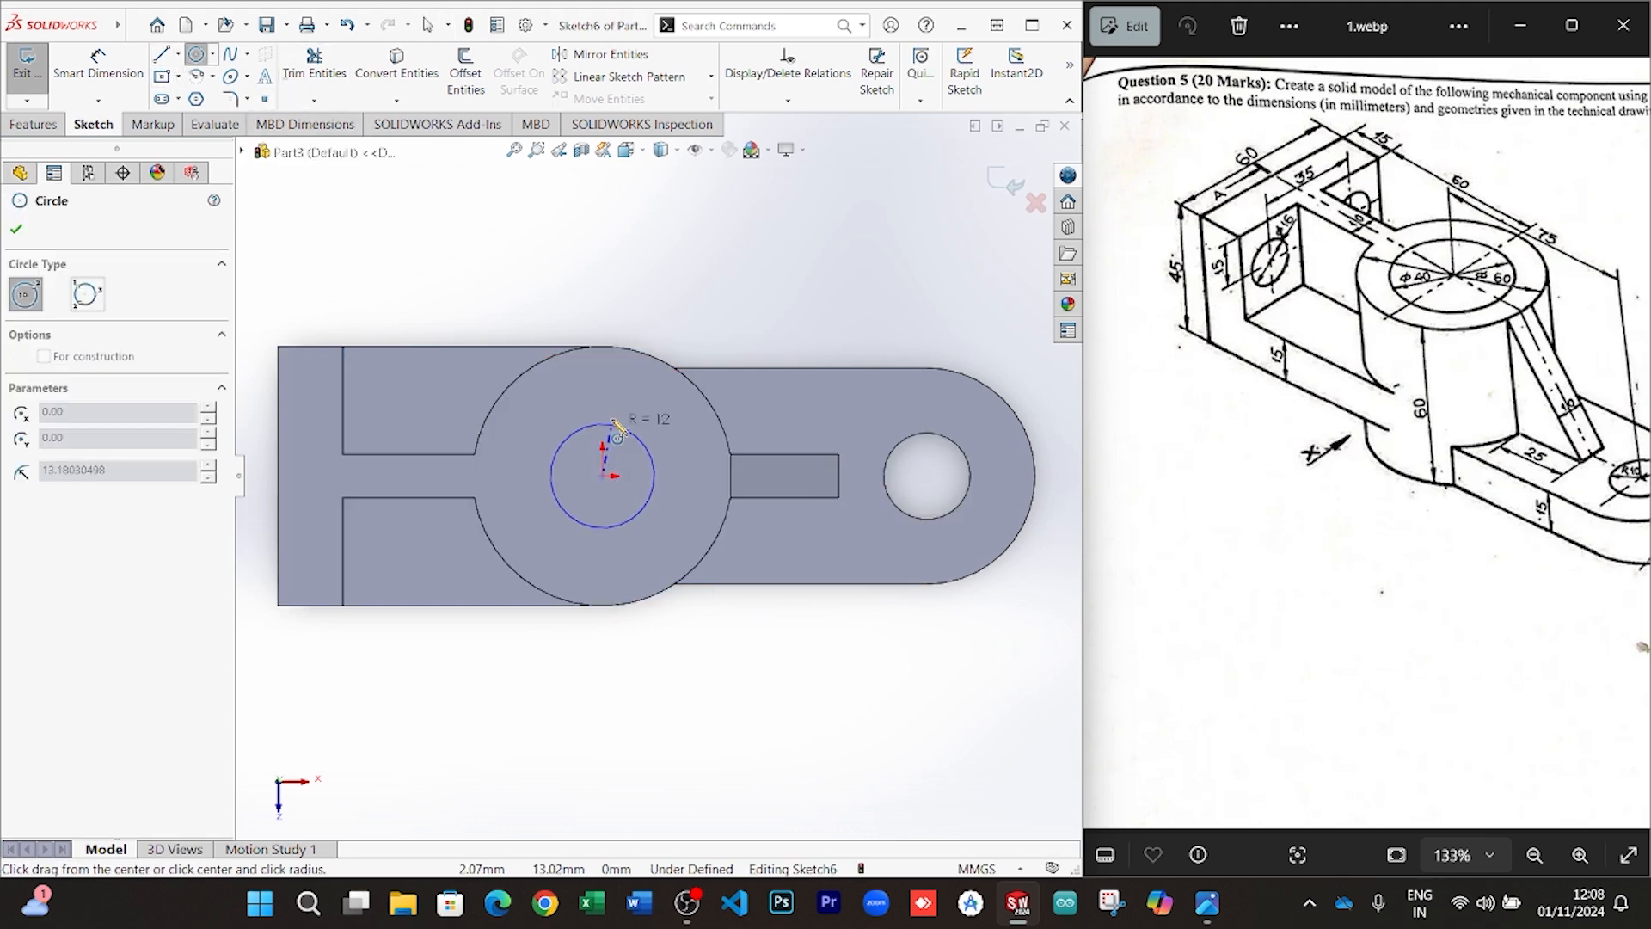
left_click(645, 429)
Dimension the circle on the cylinder's top face to a diameter of 40 mm
left_click(38, 129)
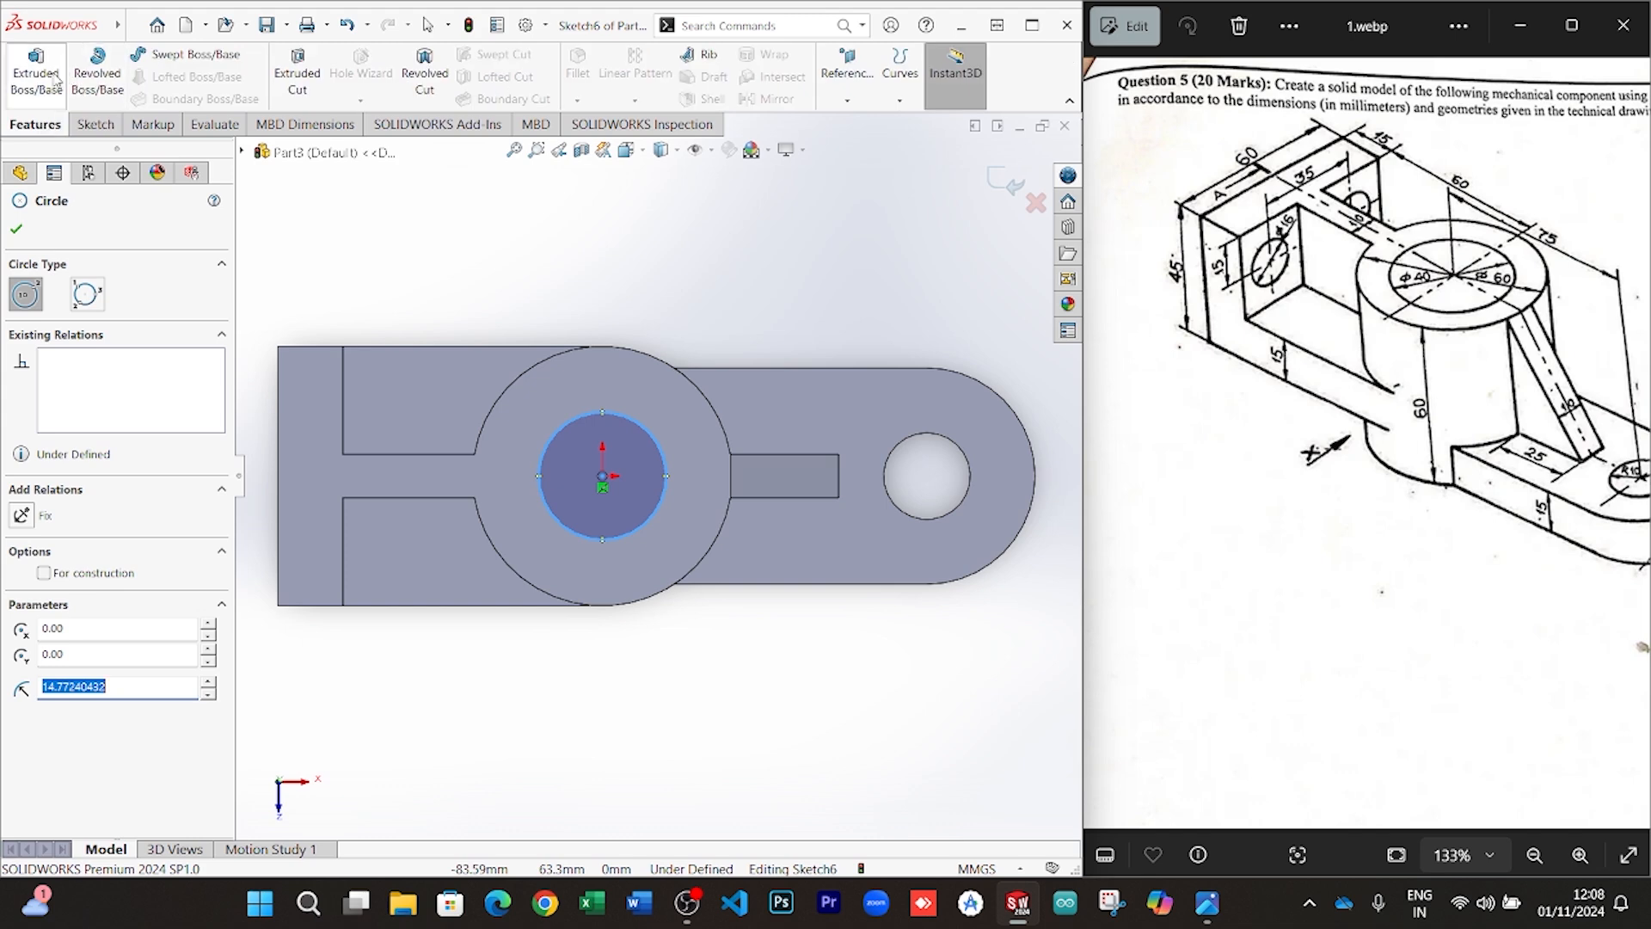
left_click(97, 128)
left_click(75, 74)
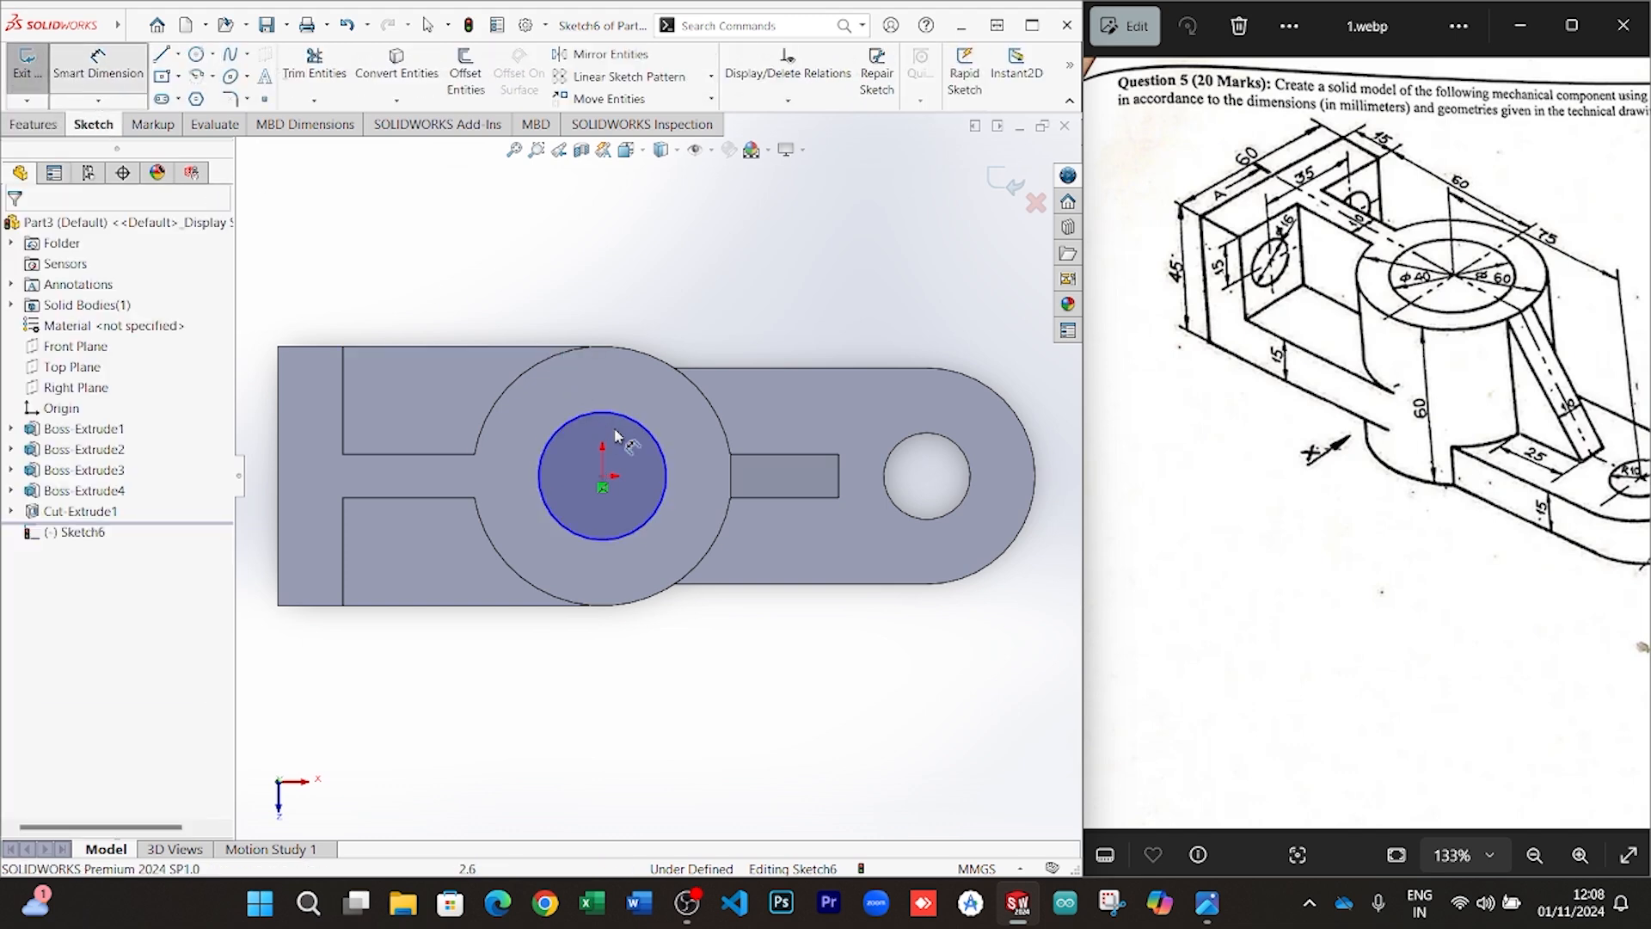
left_click(641, 427)
left_click(750, 272)
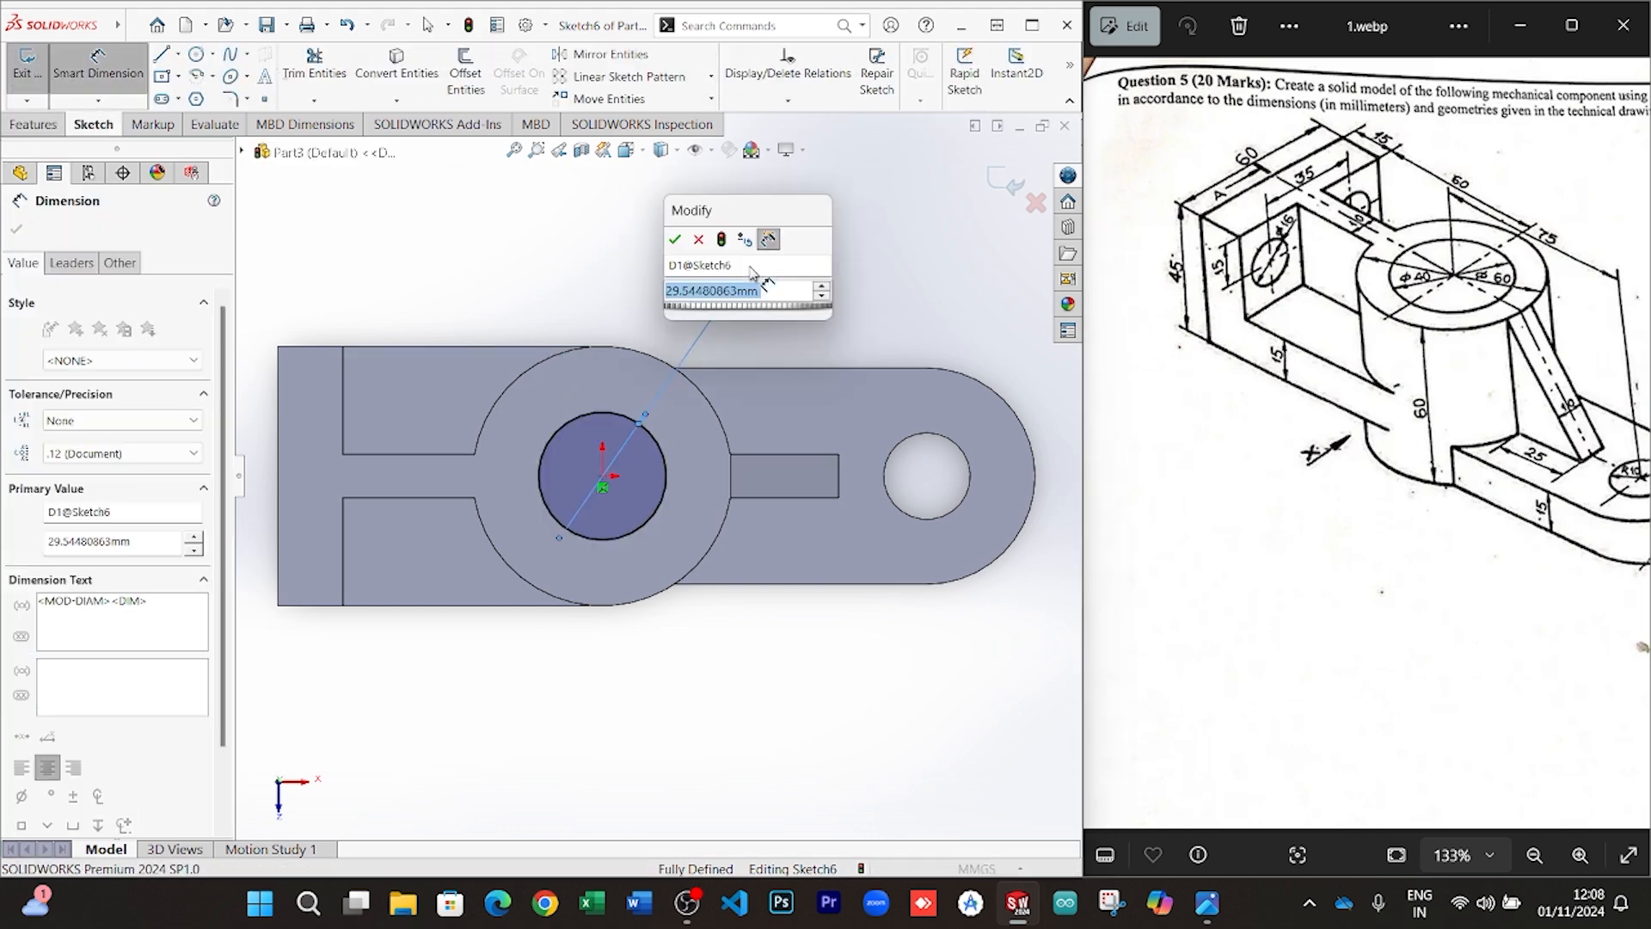
type("40")
key("Return")
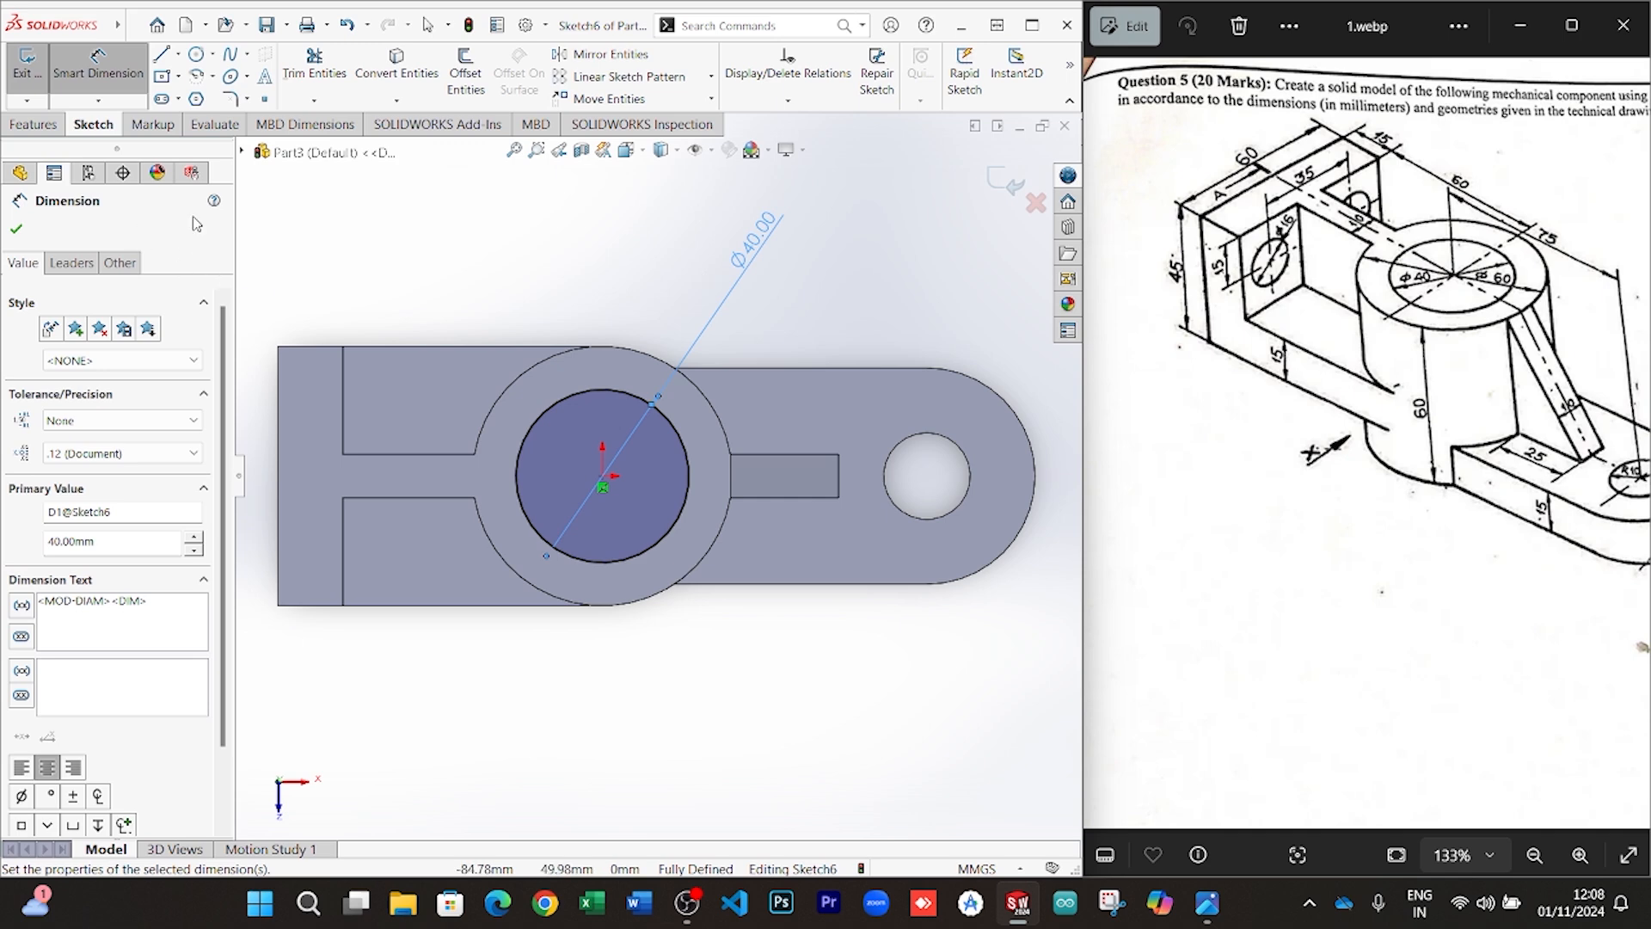
left_click(17, 229)
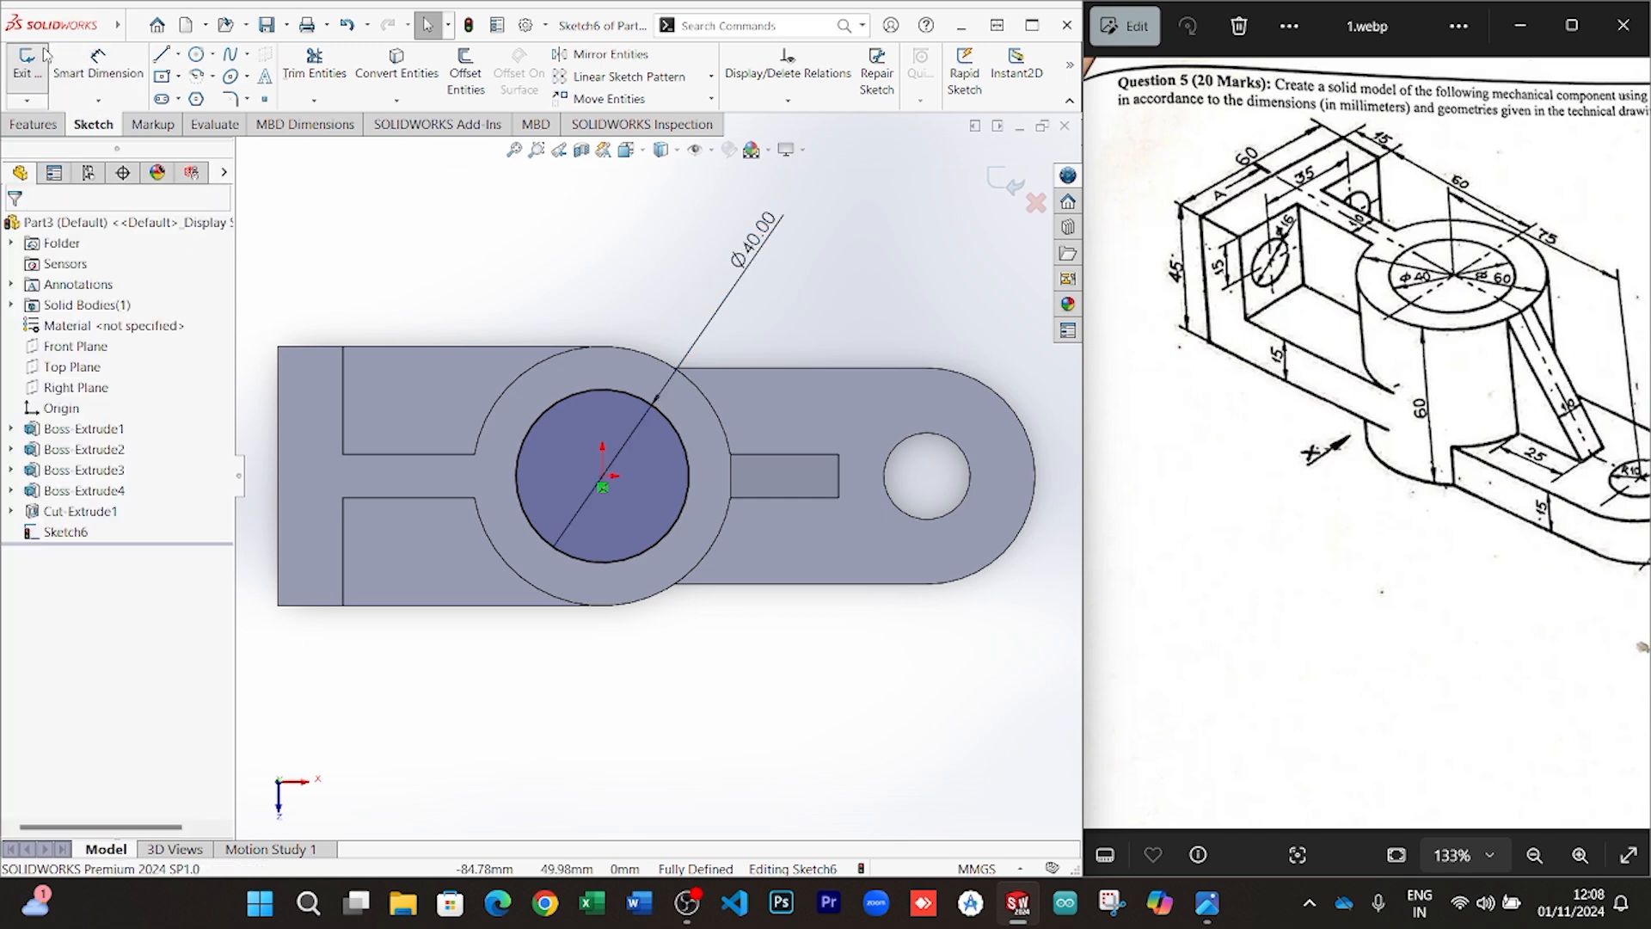
Cut the 40 mm circle Through All to bore out the cylinder
left_click(34, 124)
left_click(298, 77)
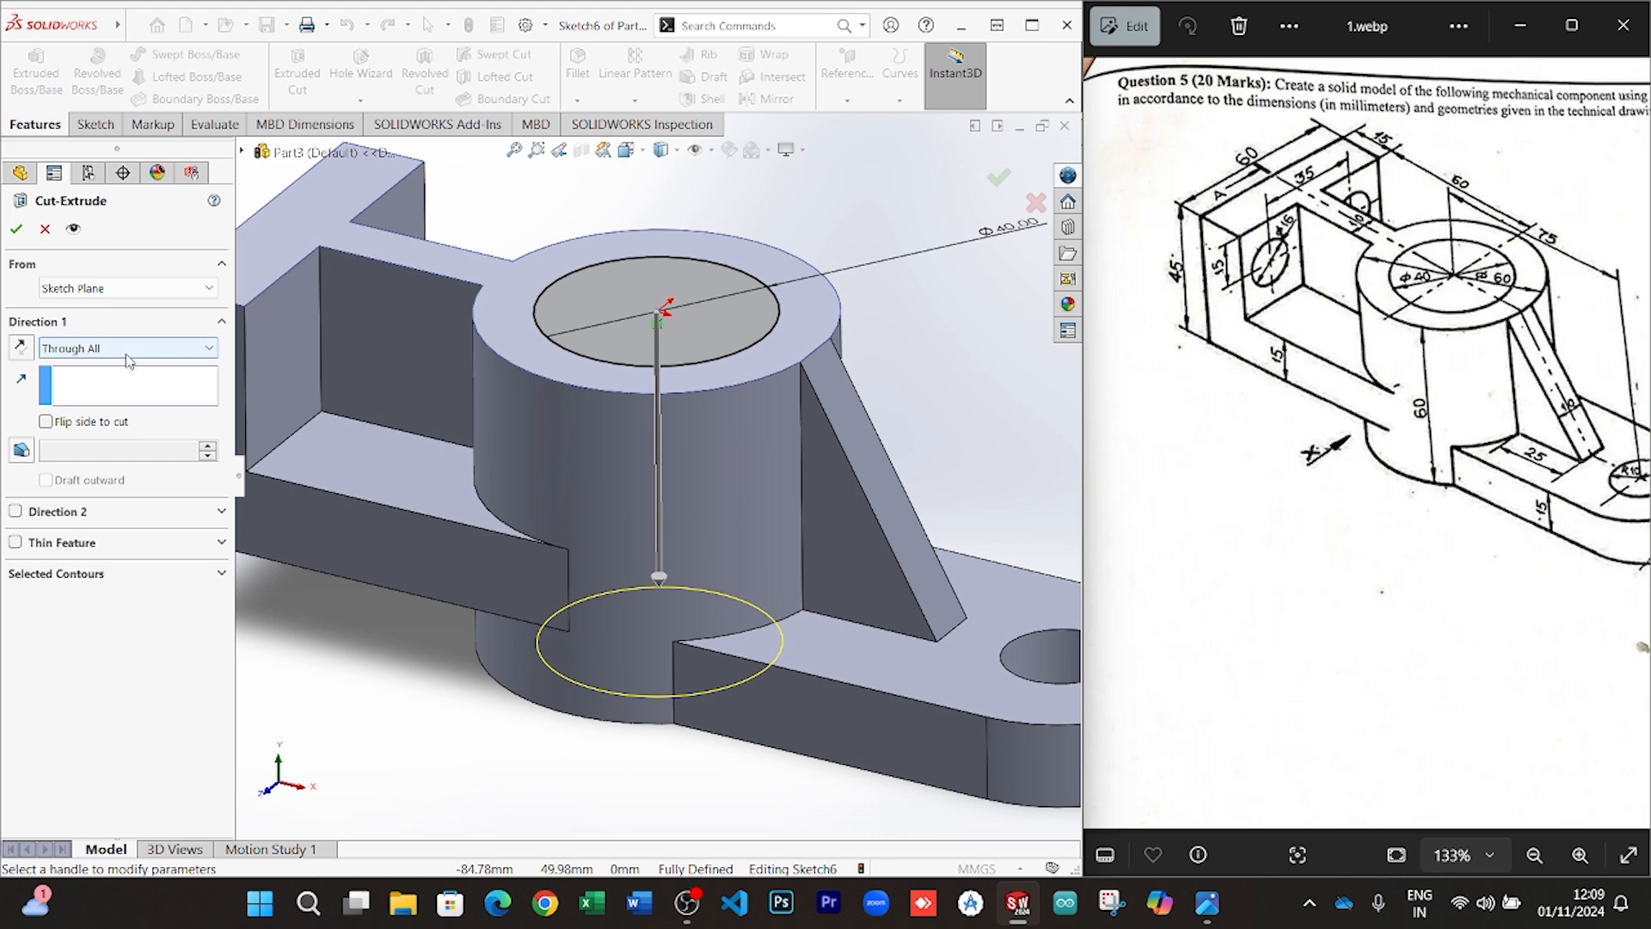
left_click(128, 360)
left_click(123, 389)
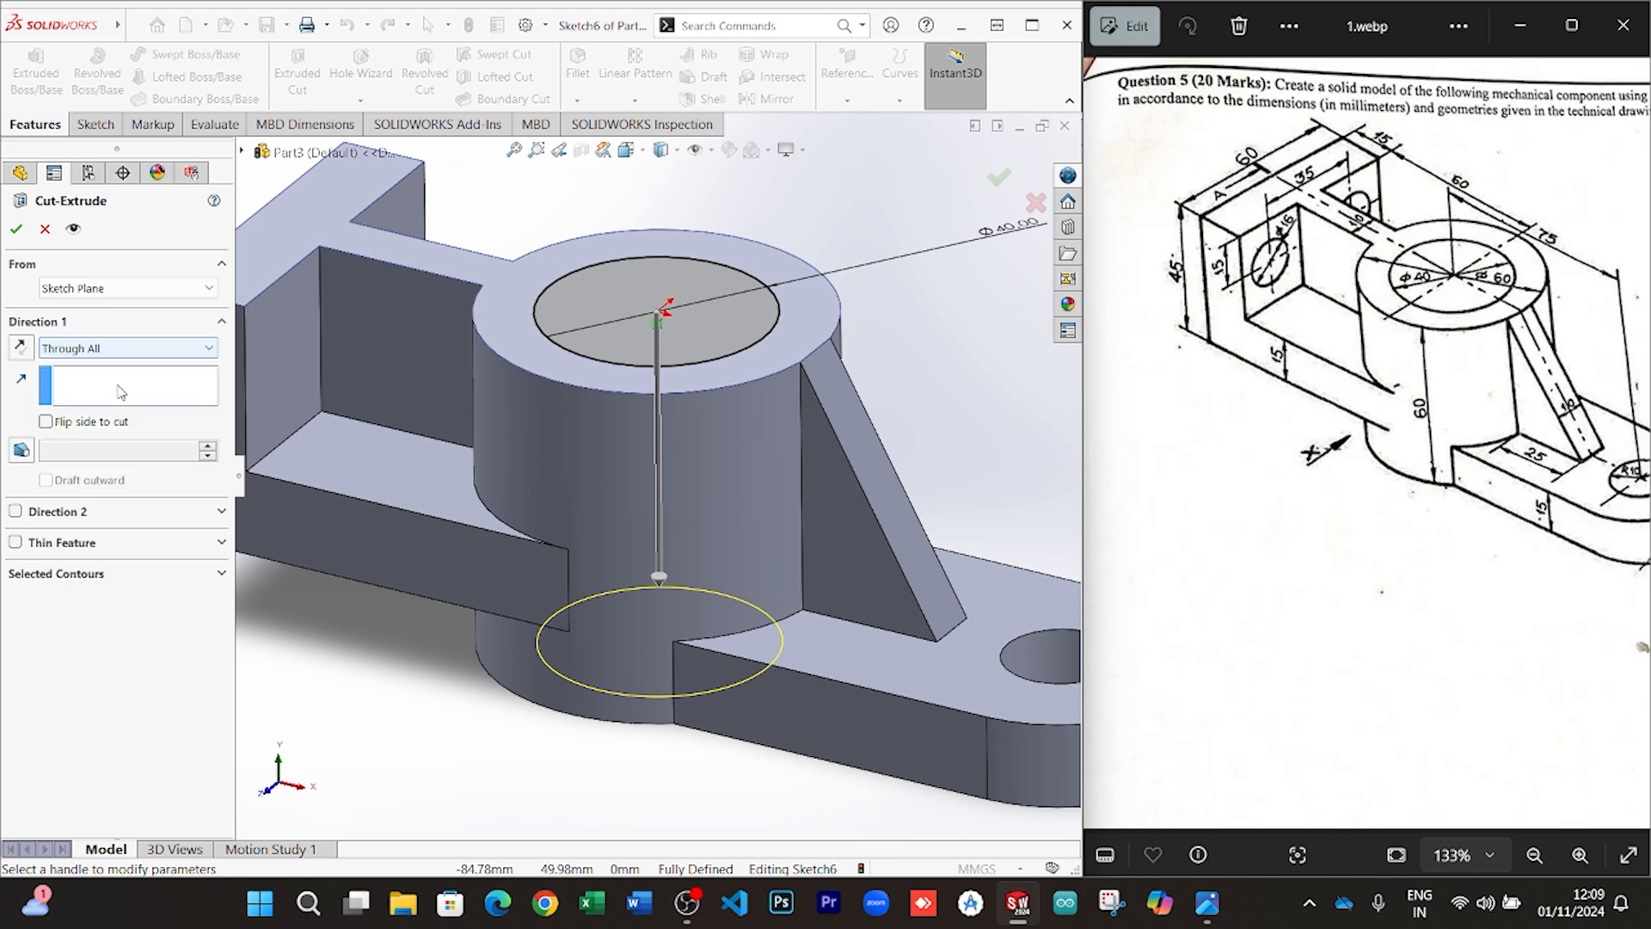
left_click(17, 229)
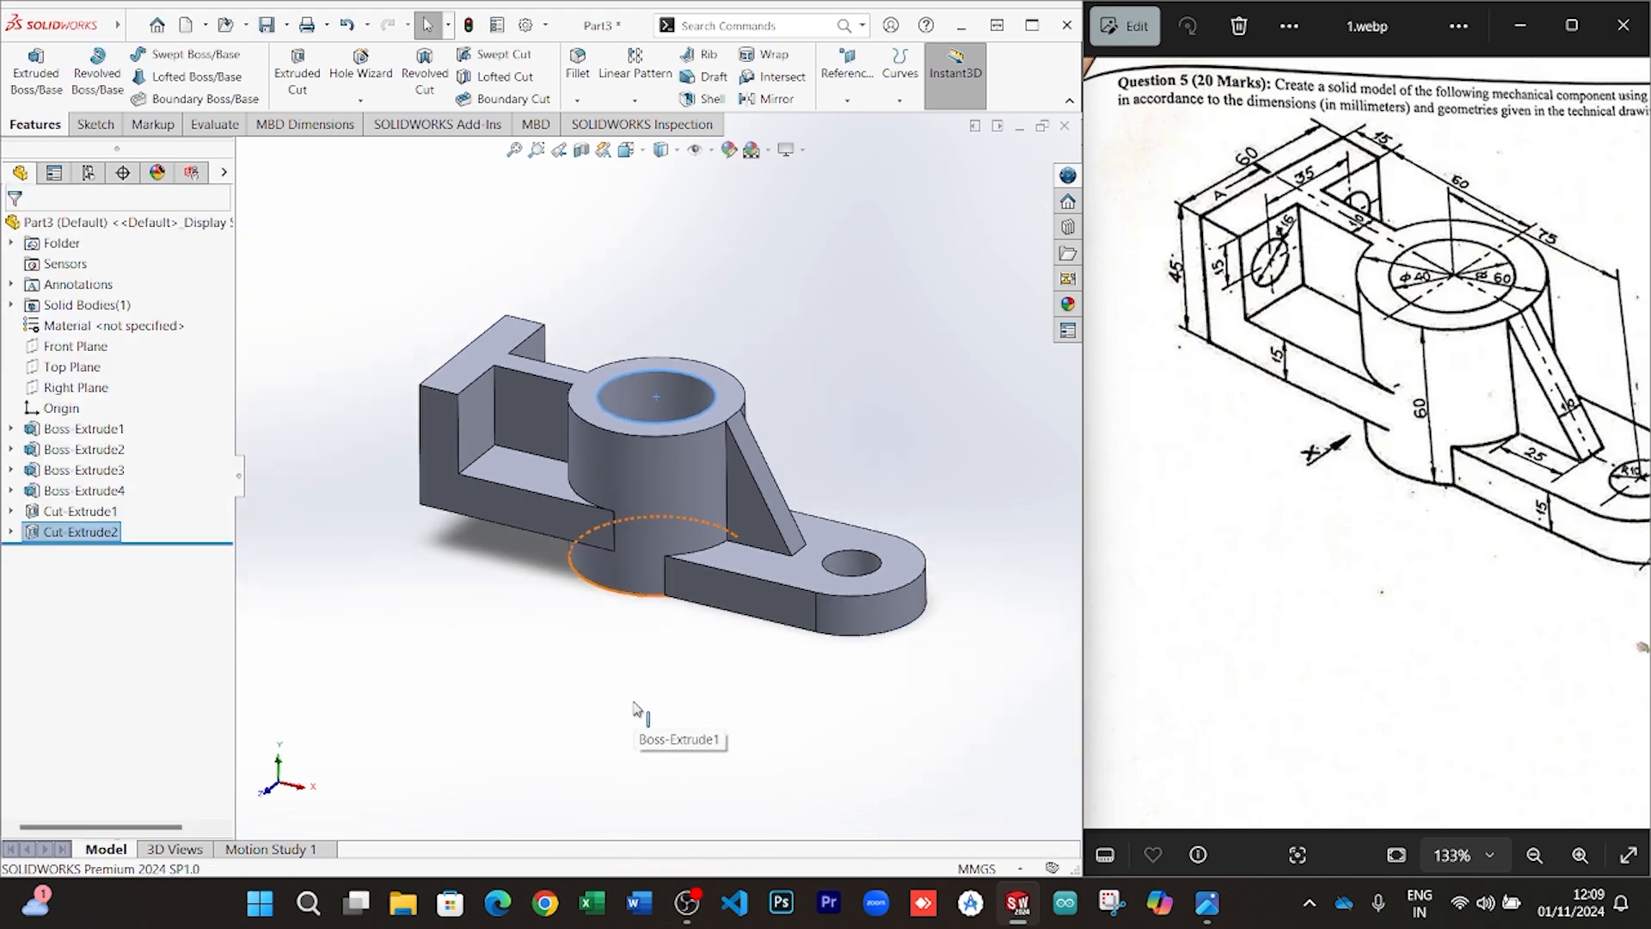
Start a sketch on the end plate's outer face and draw a circle of about 6 mm radius near its upper corner
middle_click_drag(636, 709, 608, 642)
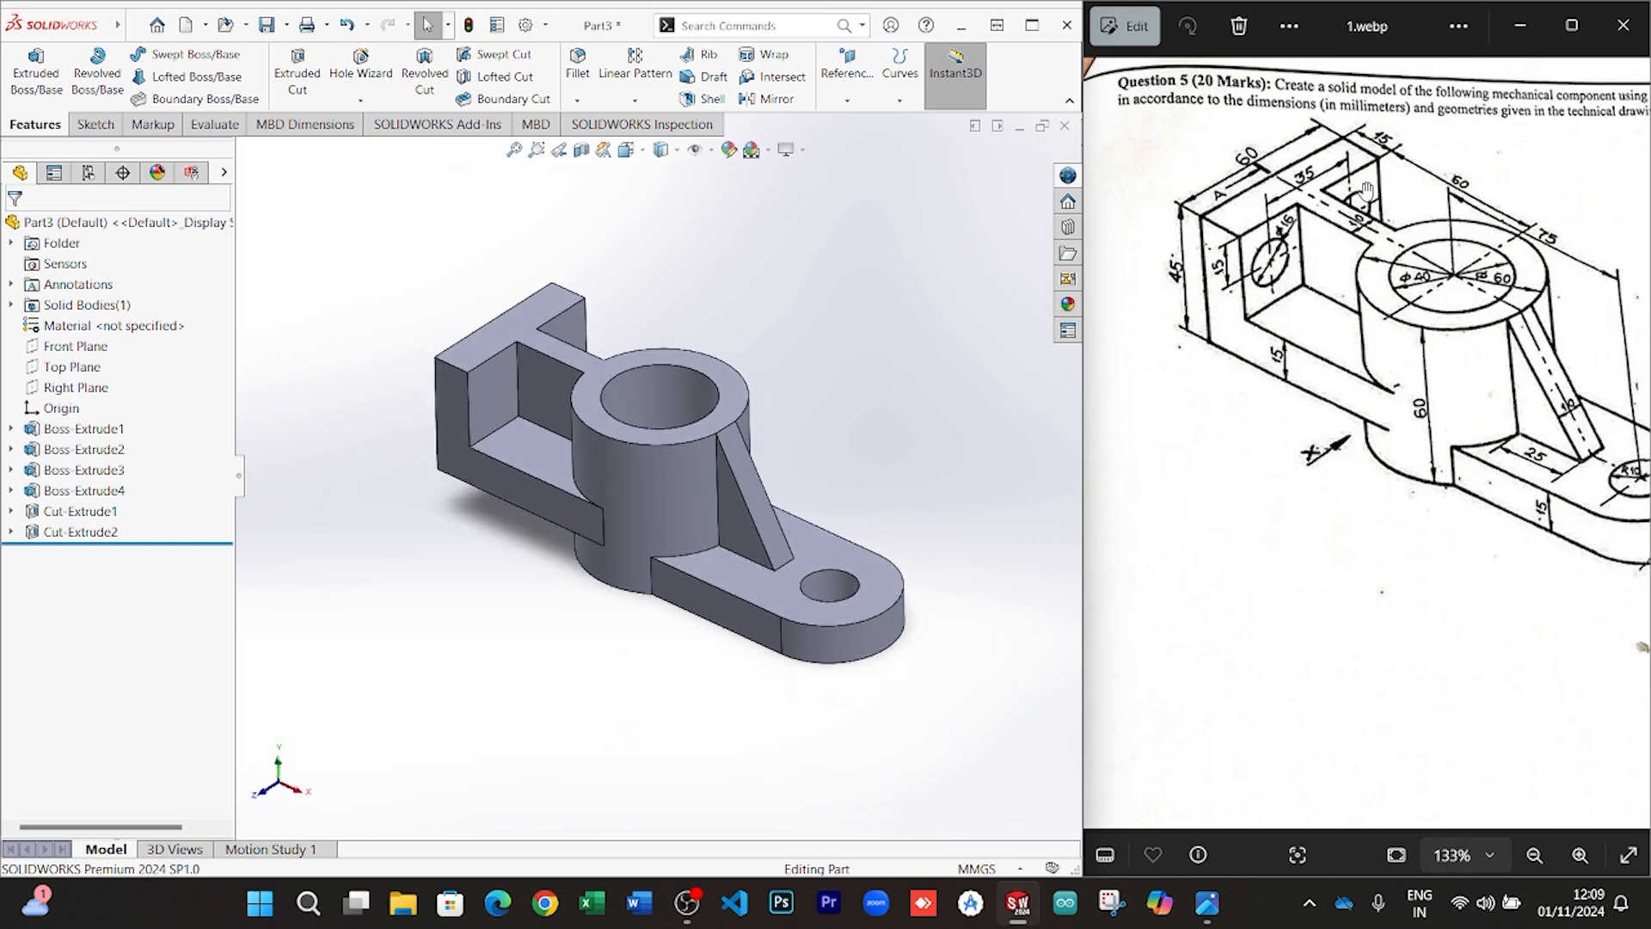
middle_click_drag(721, 520, 637, 482)
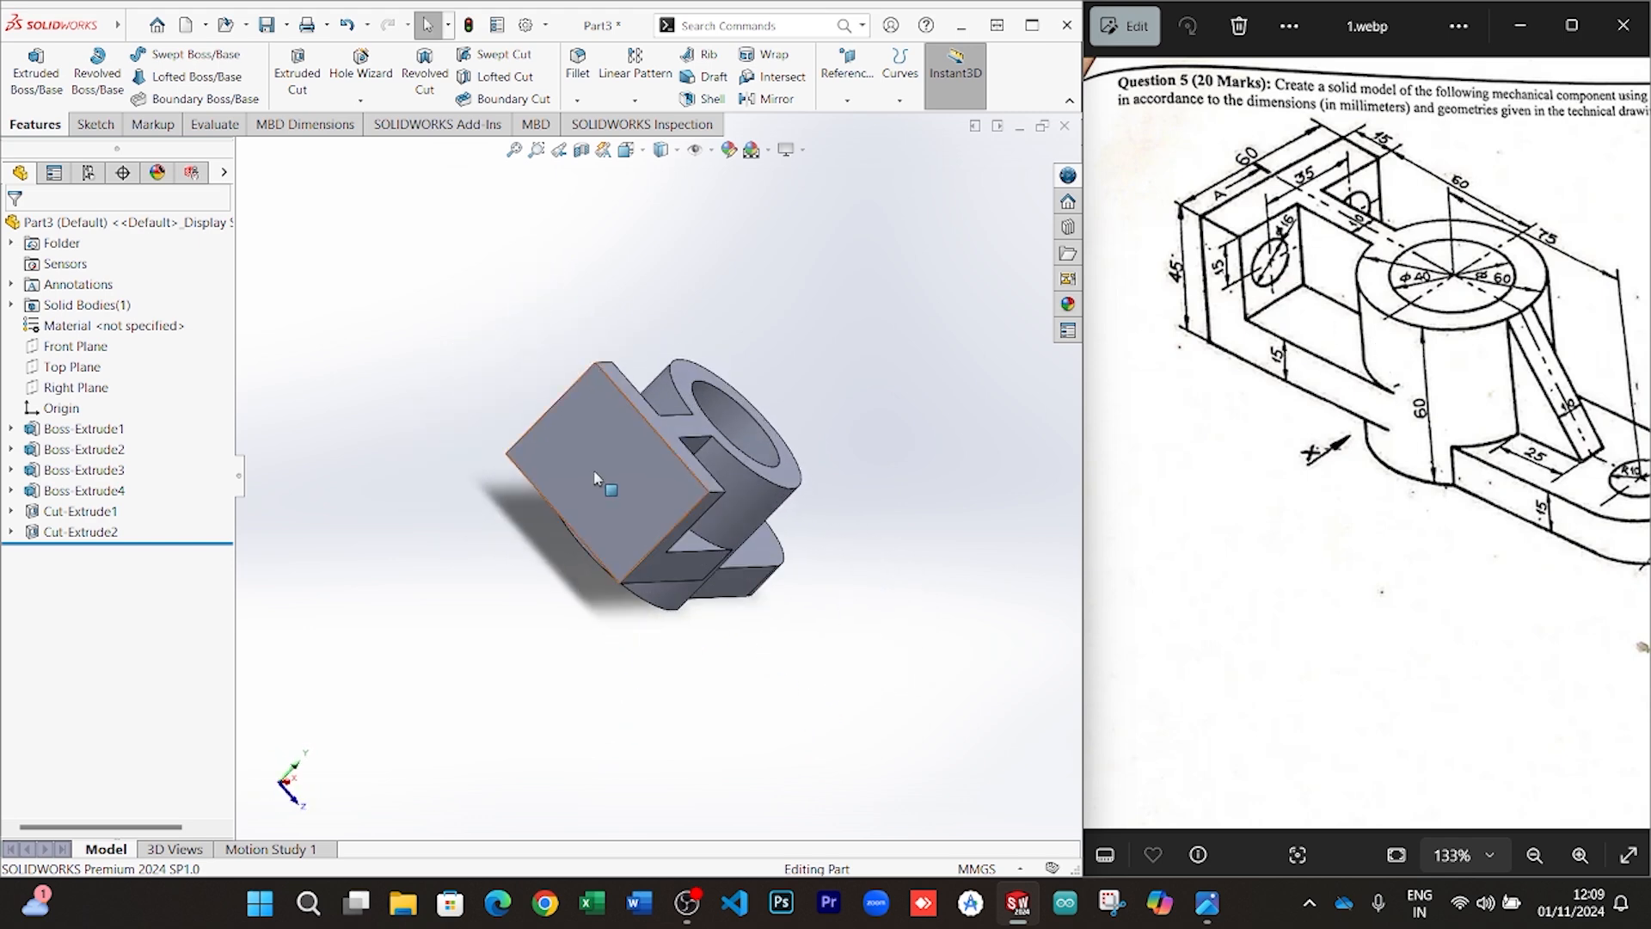
right_click(636, 482)
left_click(635, 444)
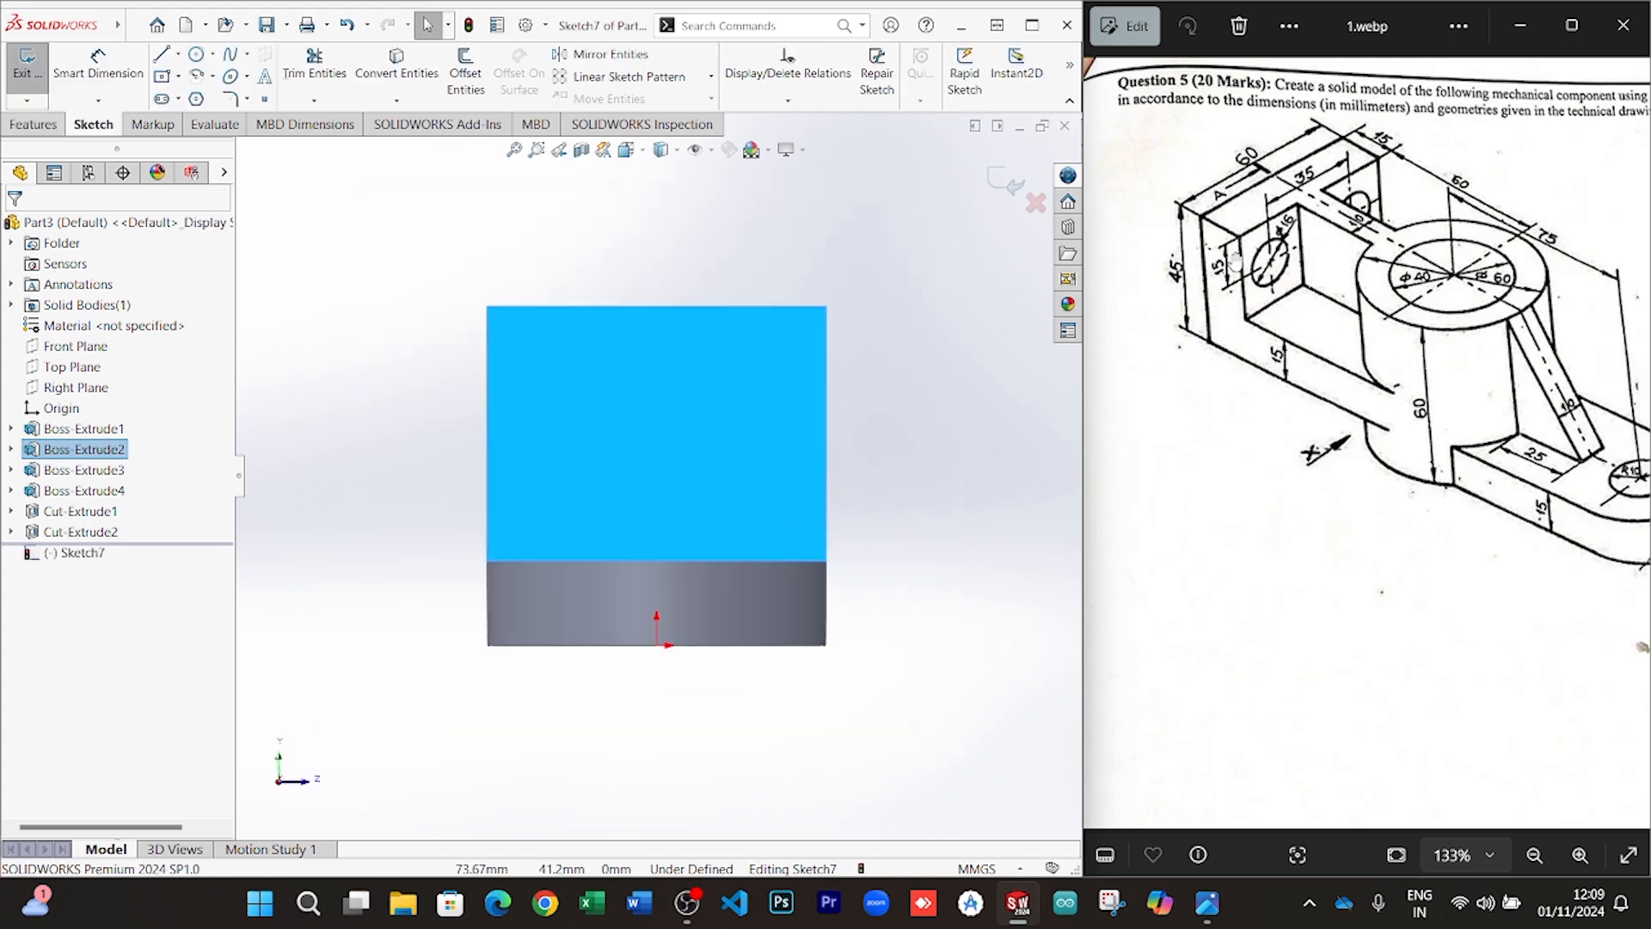
left_click(196, 54)
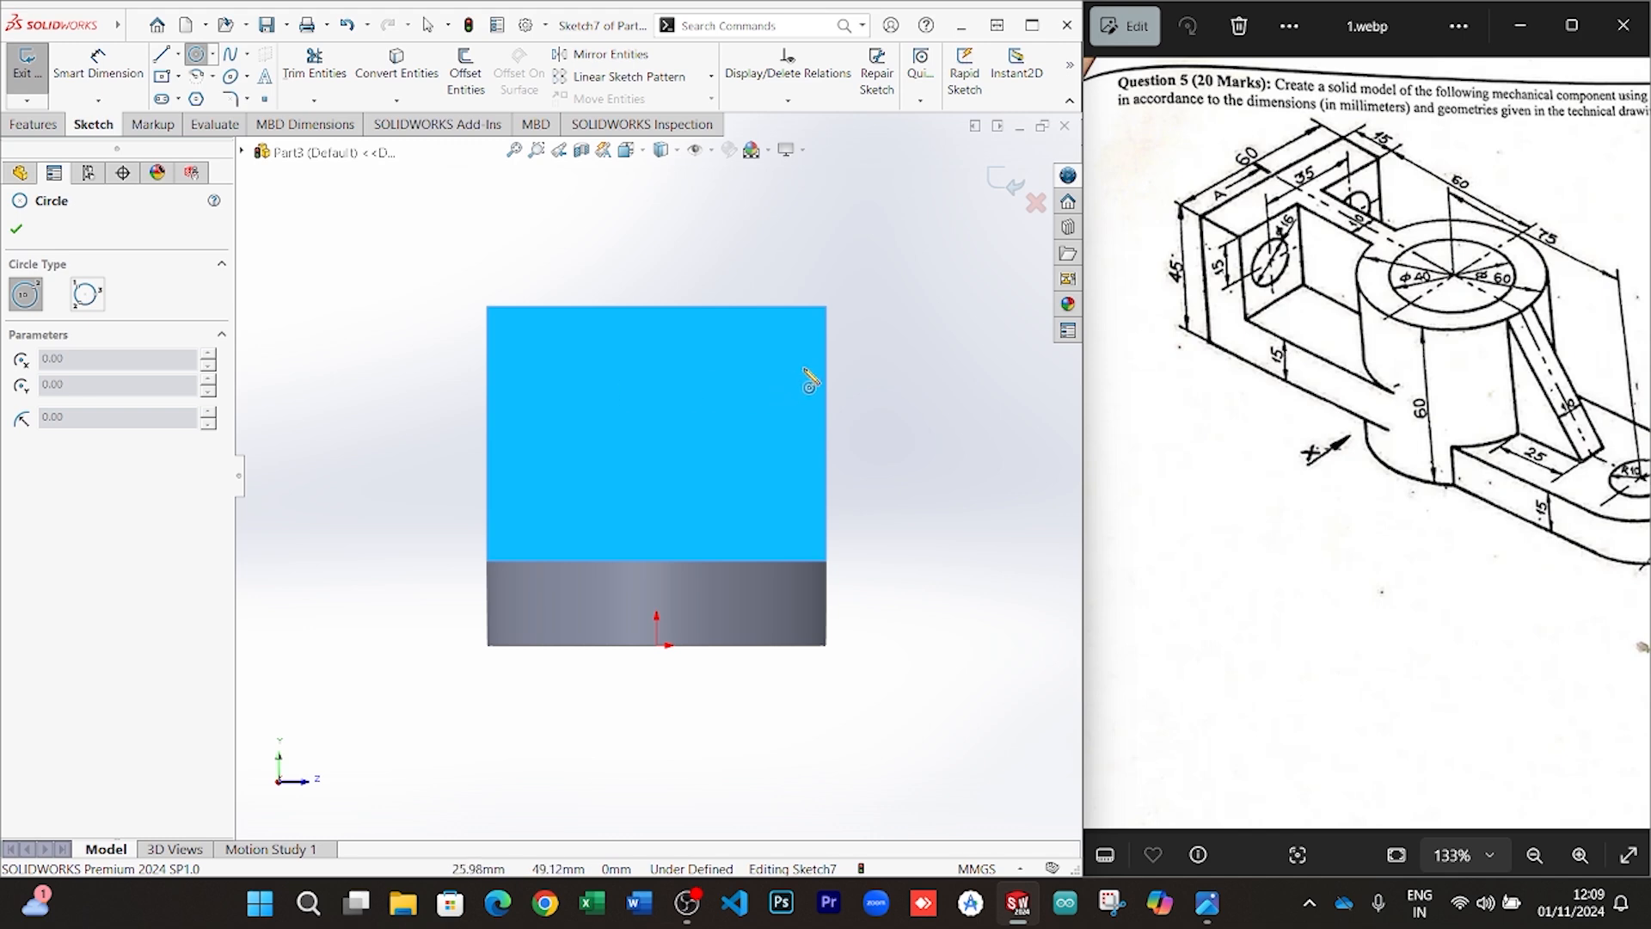
left_click(782, 359)
left_click(807, 382)
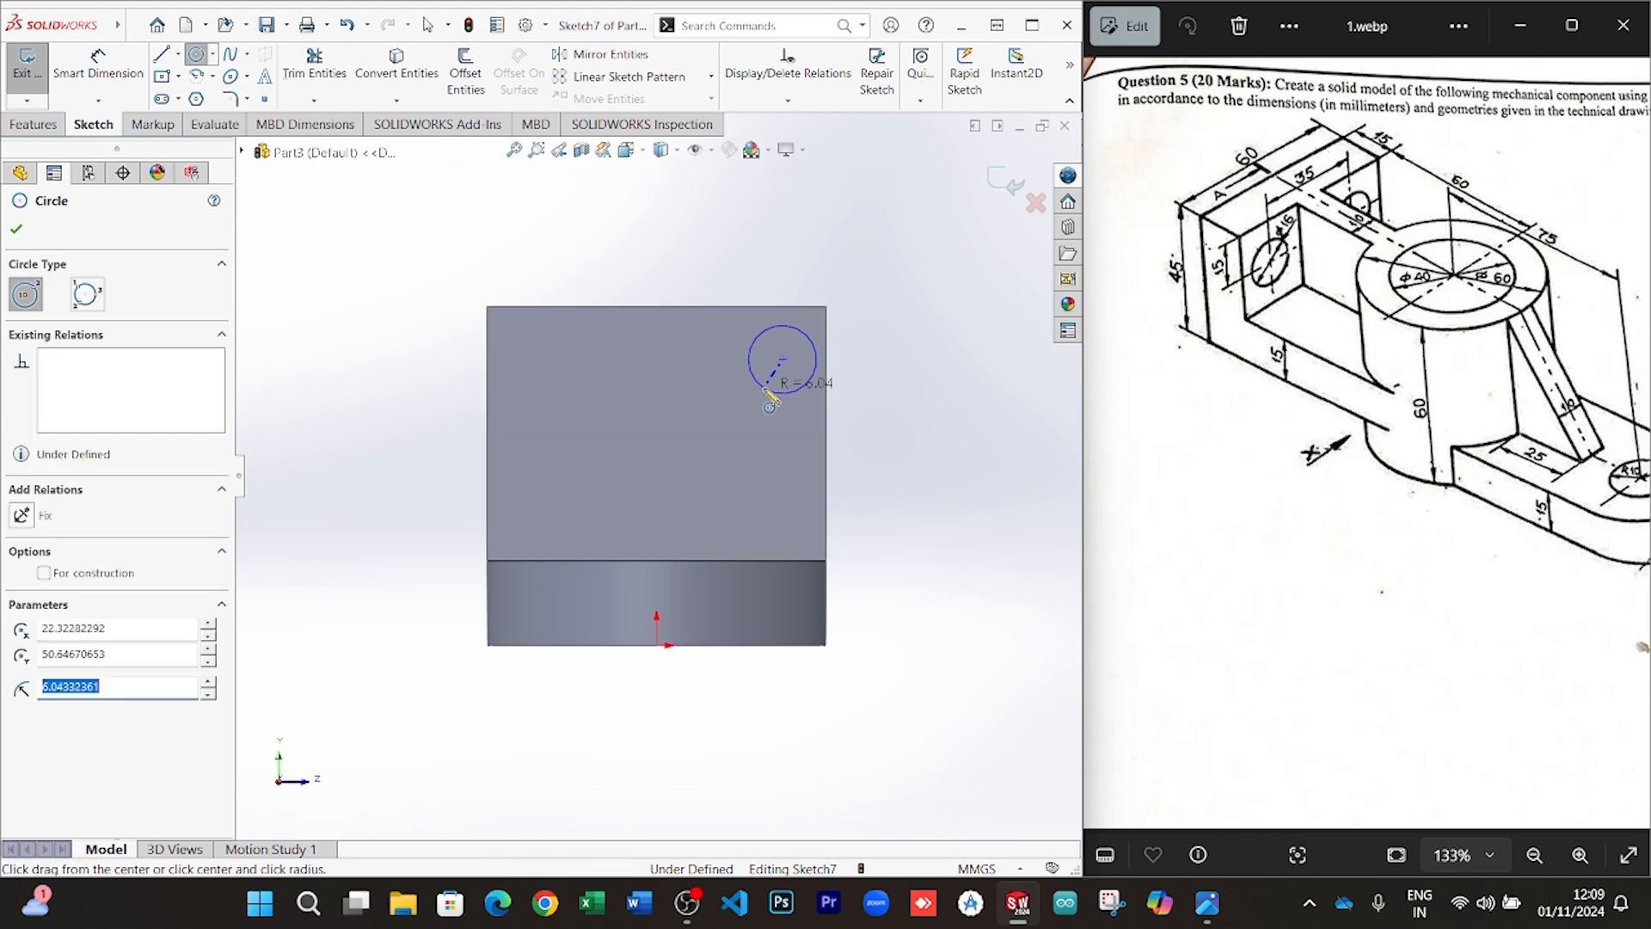
Draw a vertical construction centerline about 74 mm long from the origin up past the plate's upper edge
left_click(177, 54)
left_click(202, 86)
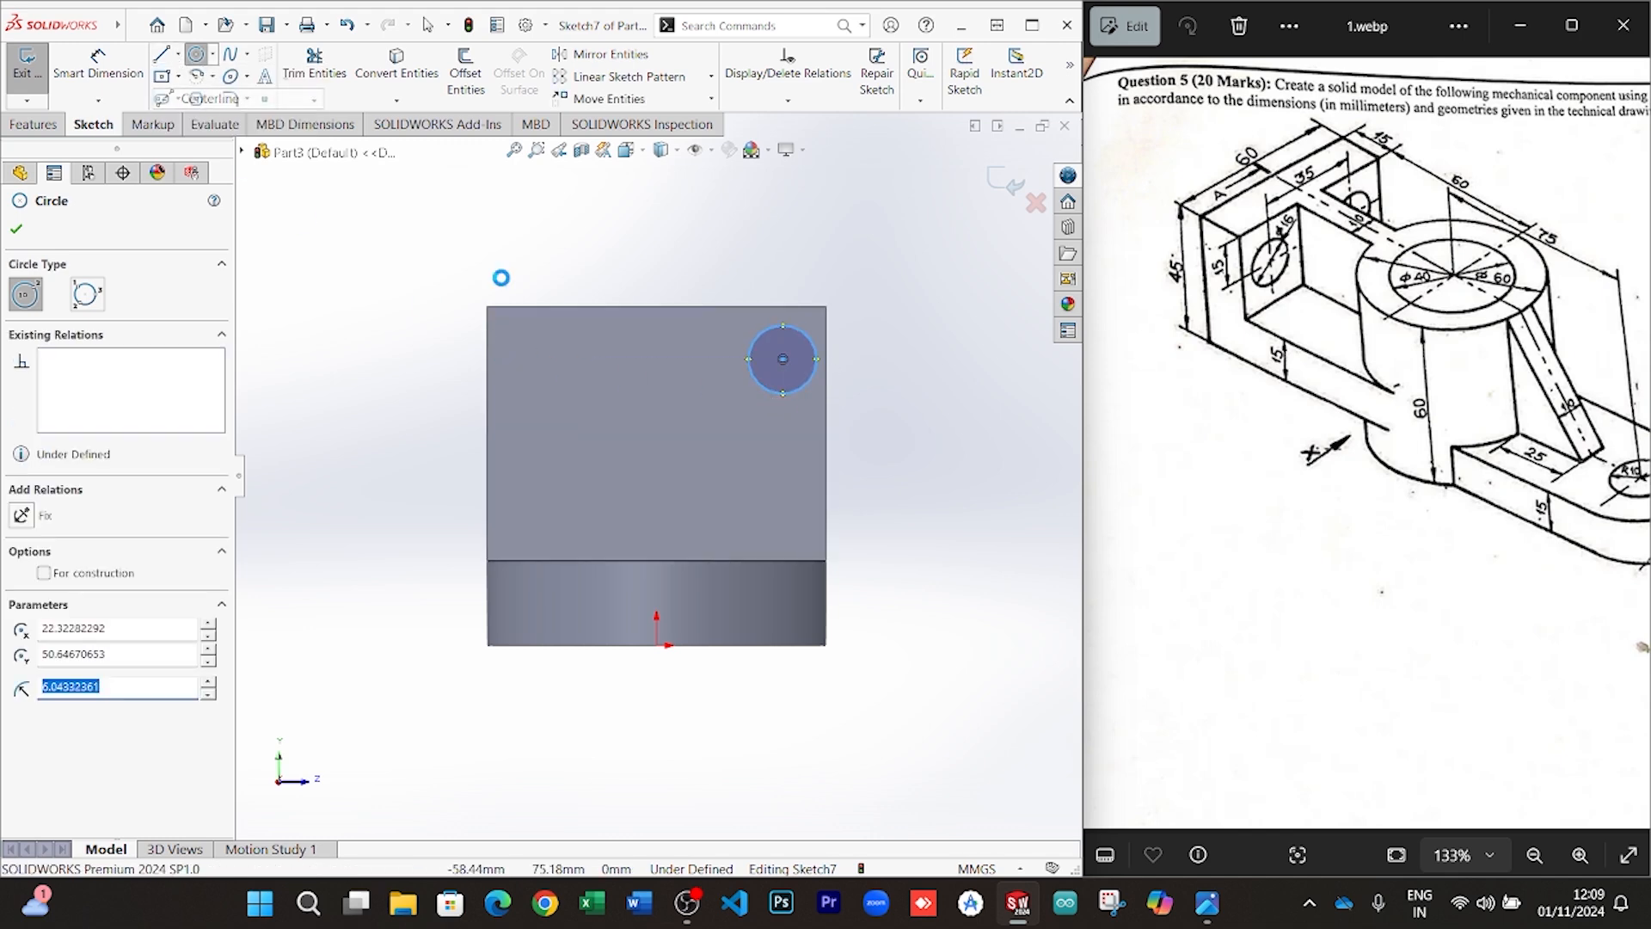
left_click(657, 644)
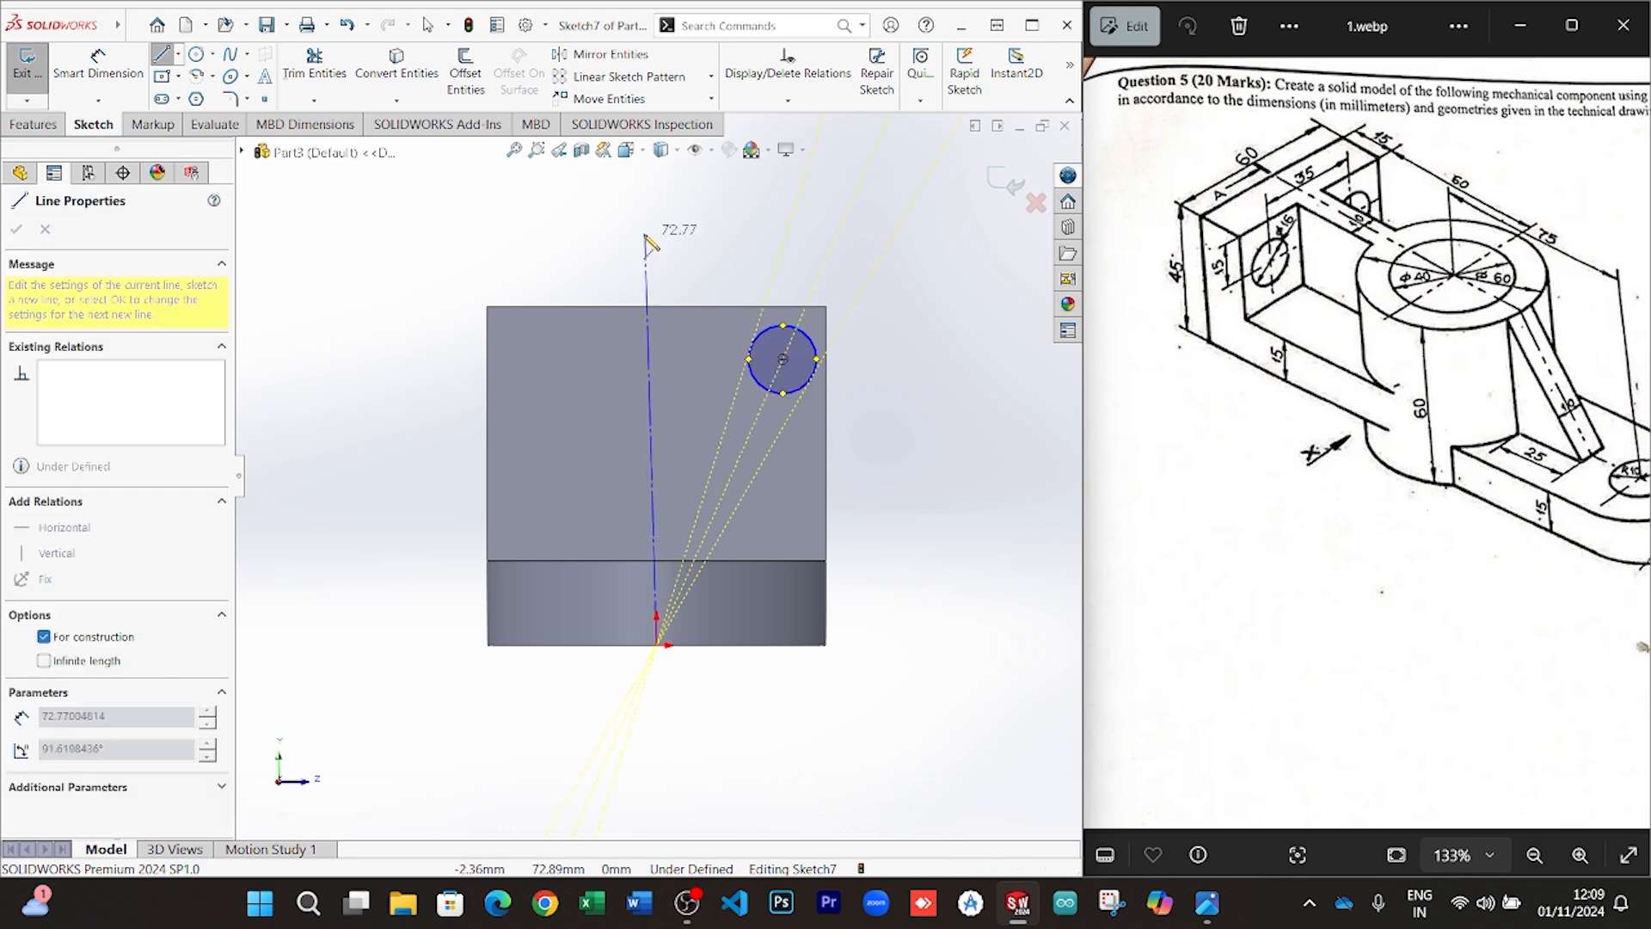
left_click(657, 229)
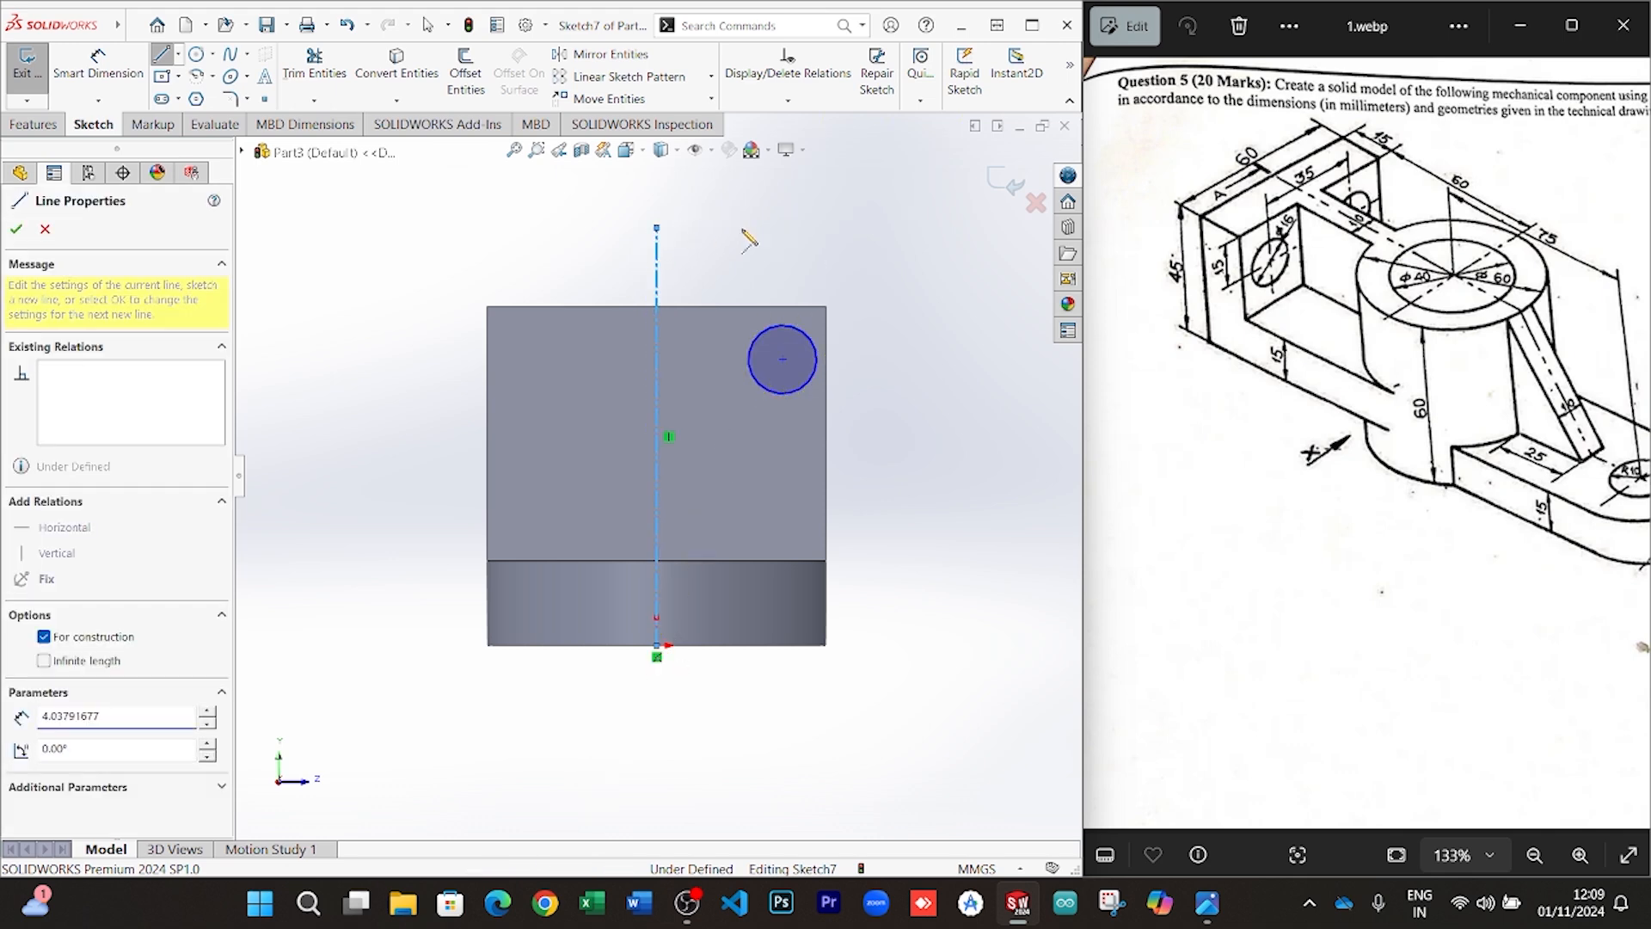
right_click(985, 387)
left_click(998, 396)
Dimension the circle's centre 15 mm below the plate's upper edge
left_click(125, 69)
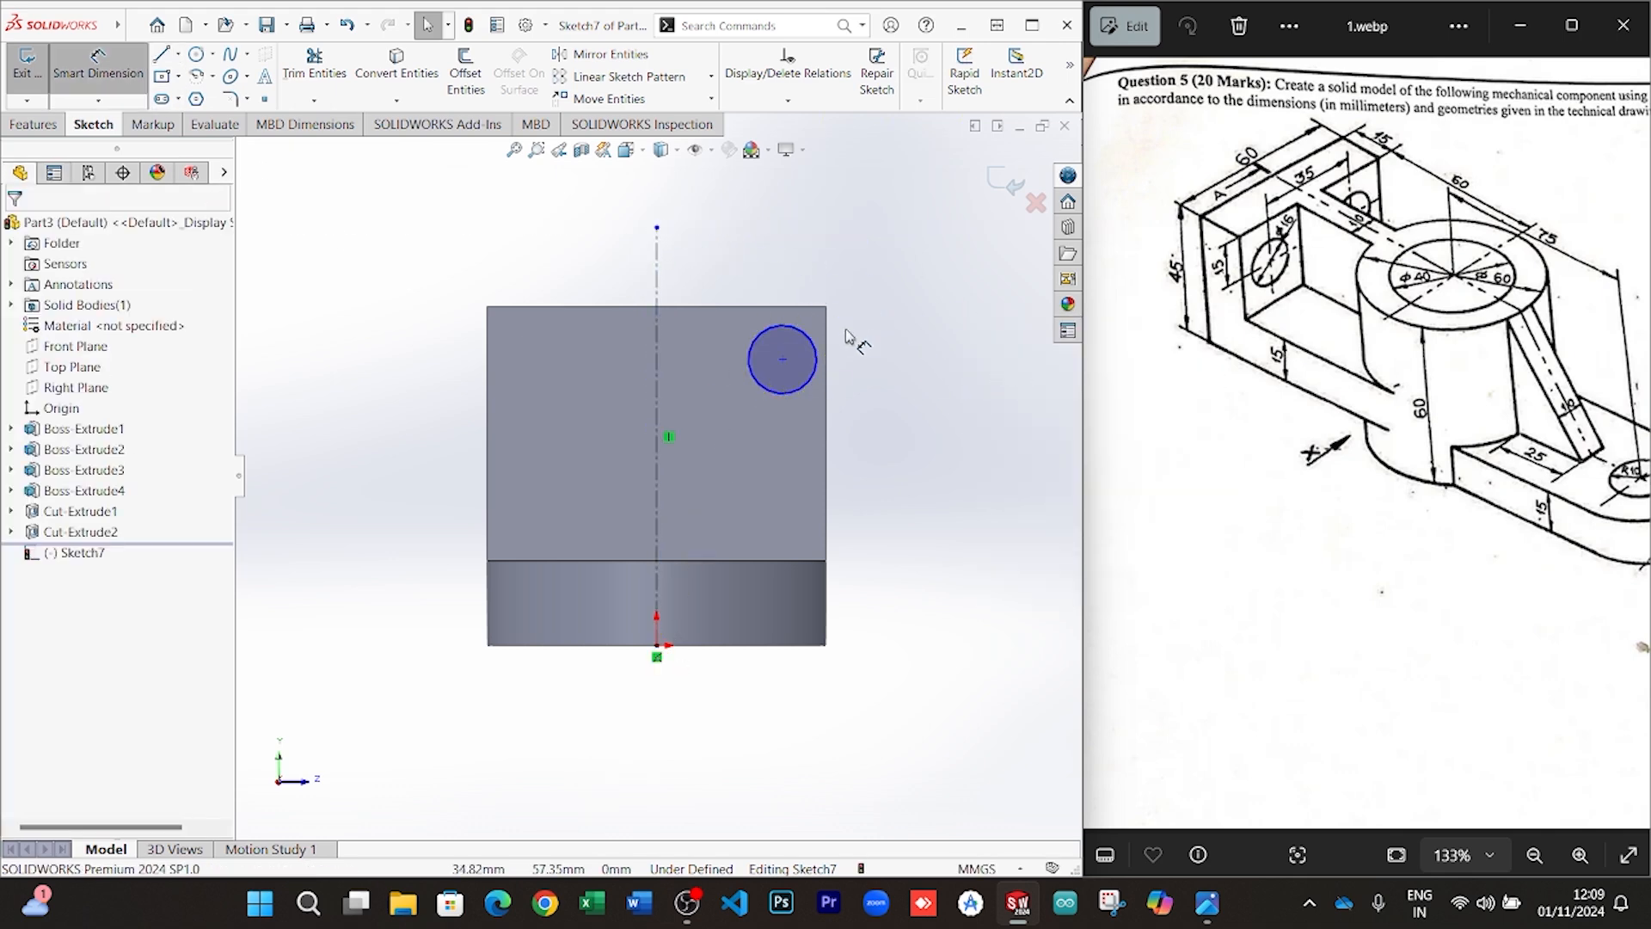
left_click(782, 359)
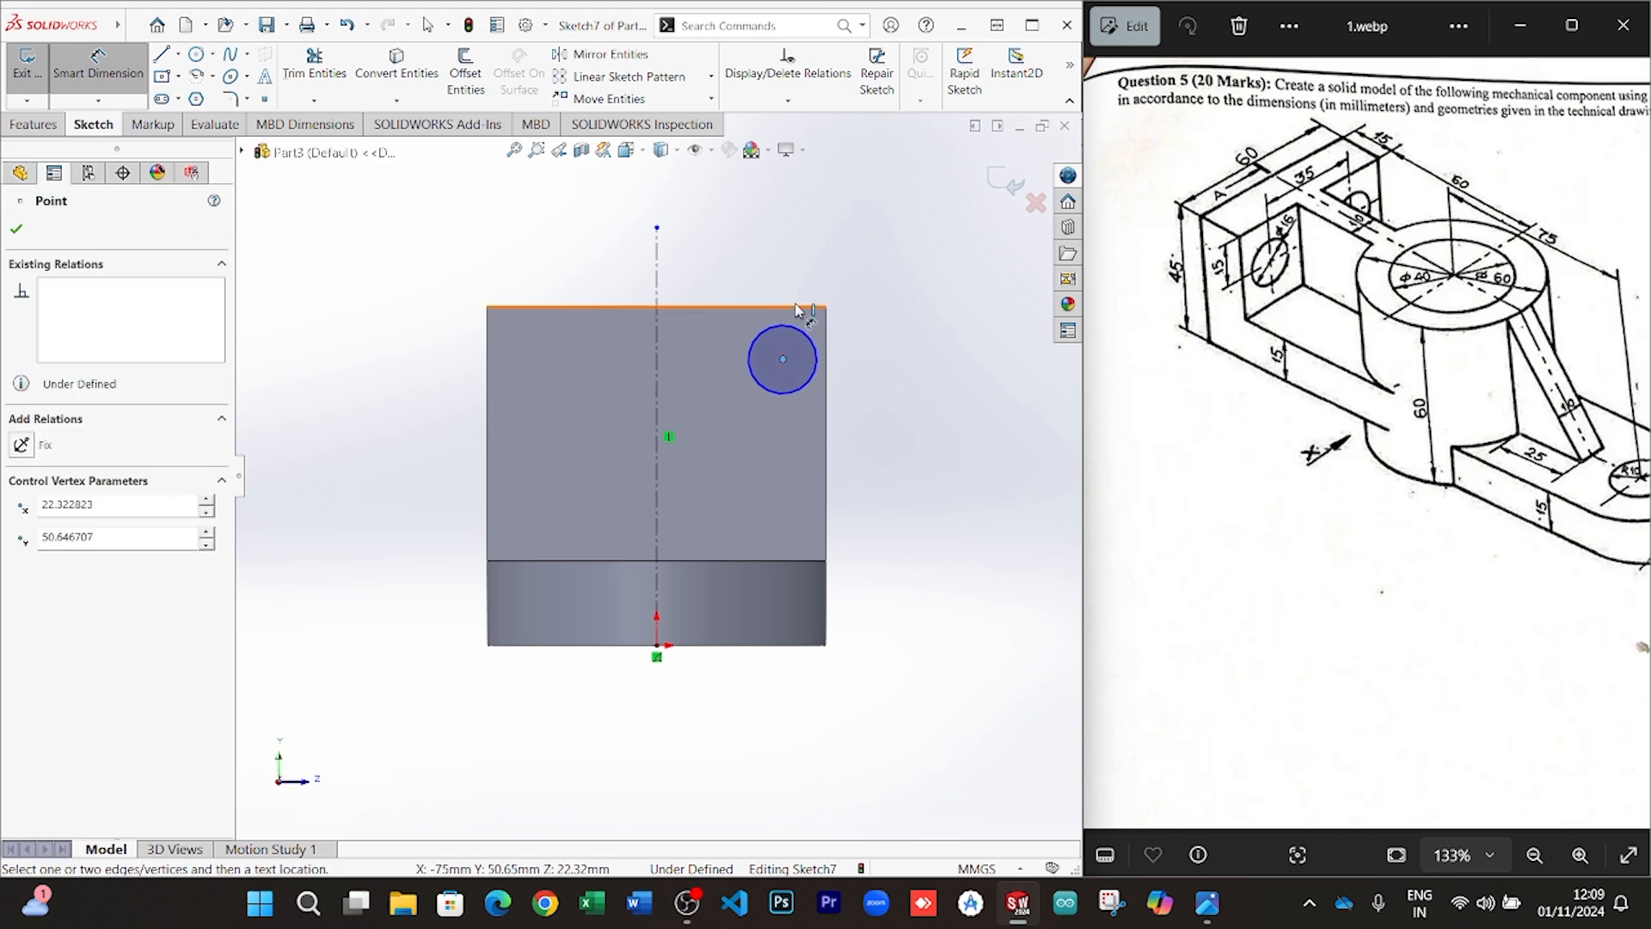
left_click(795, 306)
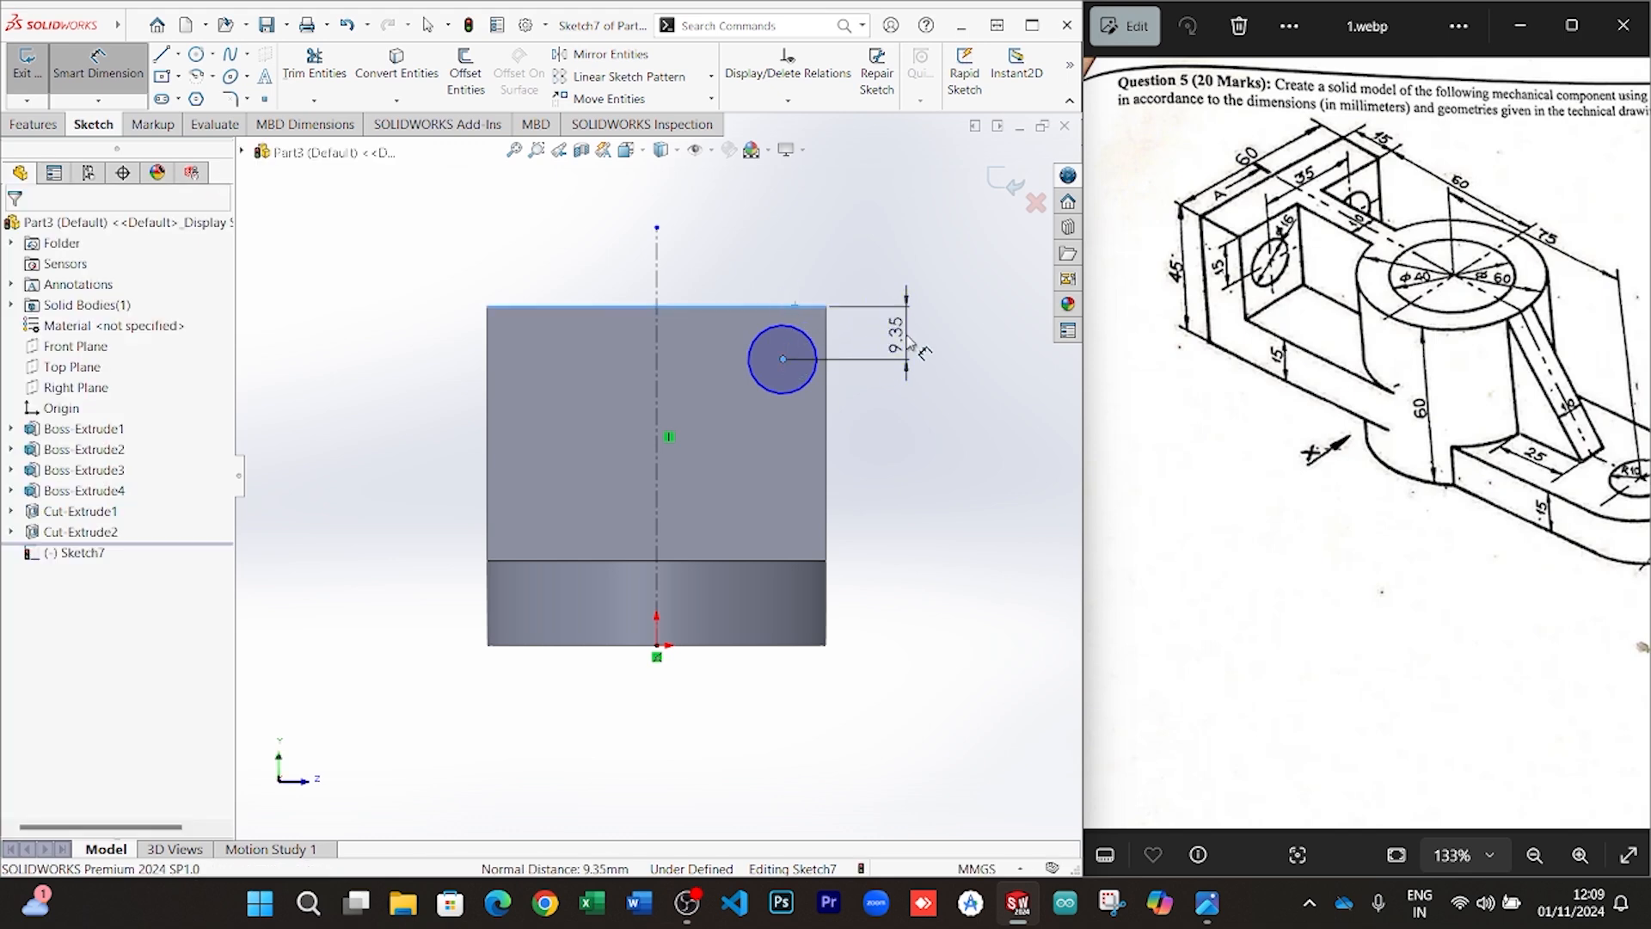
left_click(899, 344)
type("15")
key("Return")
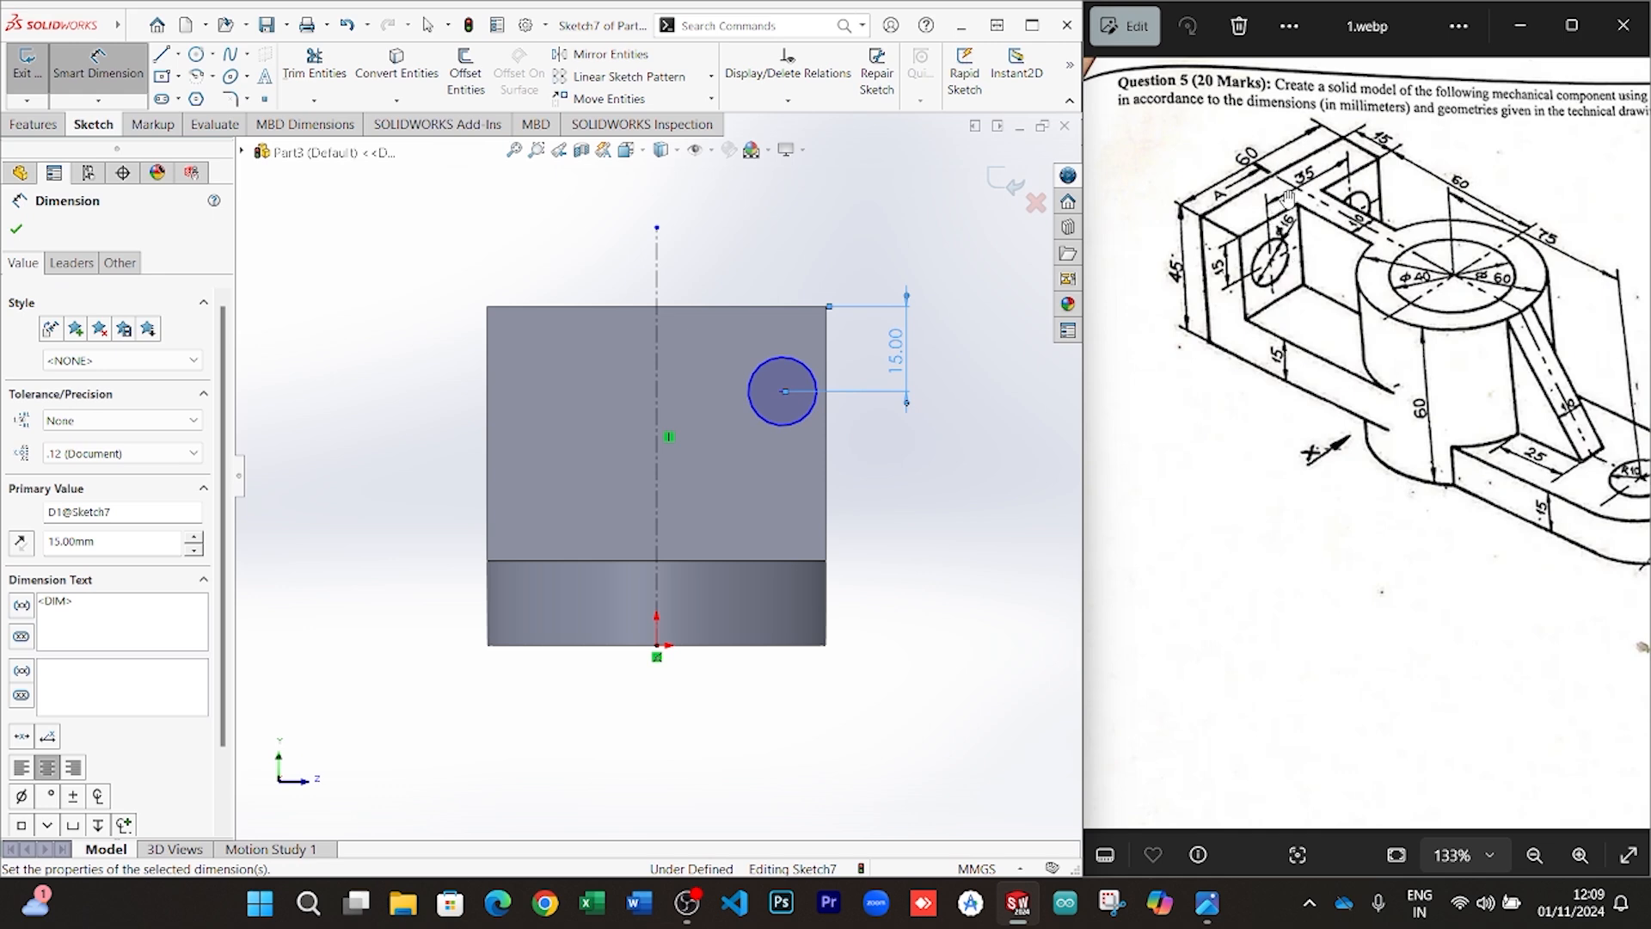
Dimension the circle's centre 17.5 mm from the vertical centerline
left_click(783, 393)
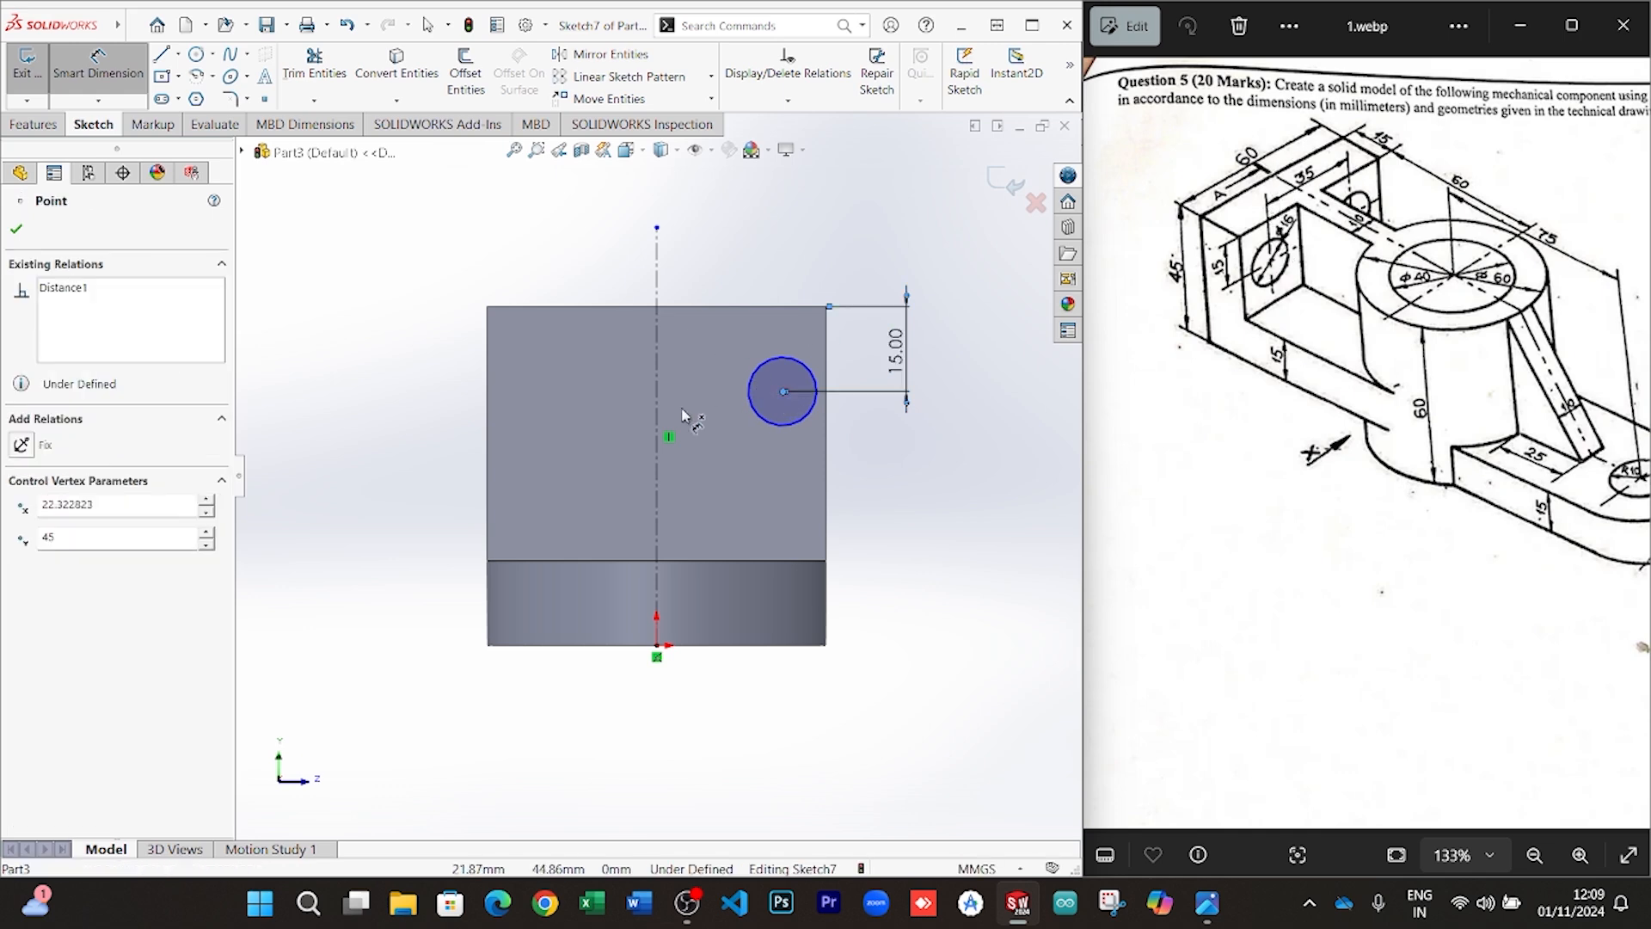
left_click(659, 406)
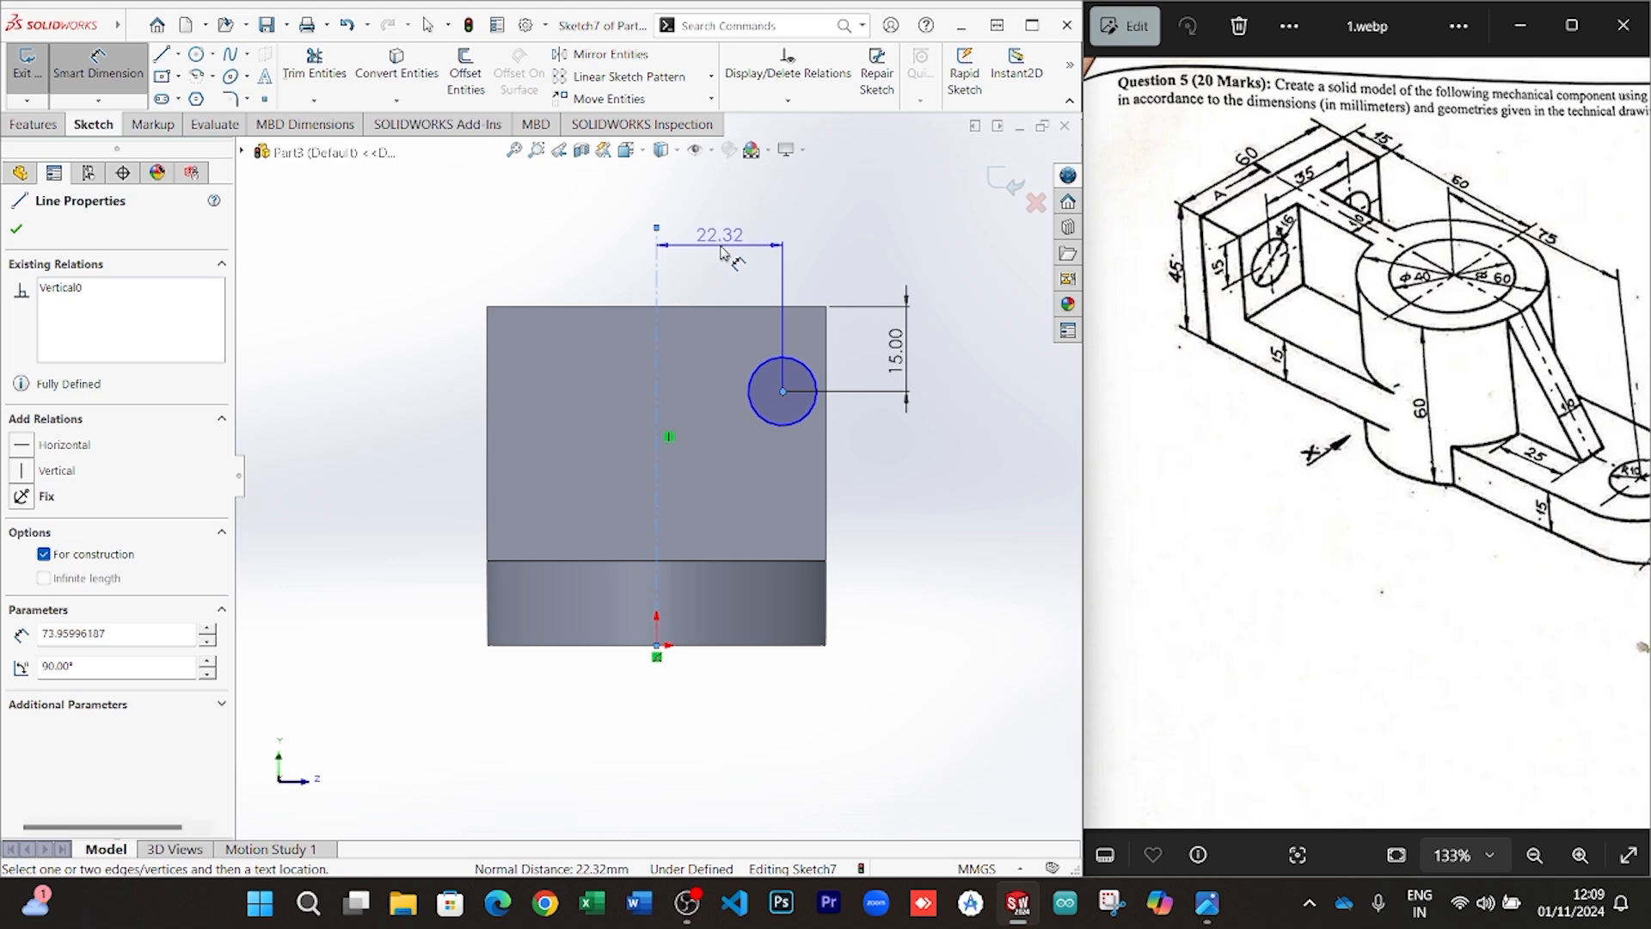
left_click(722, 249)
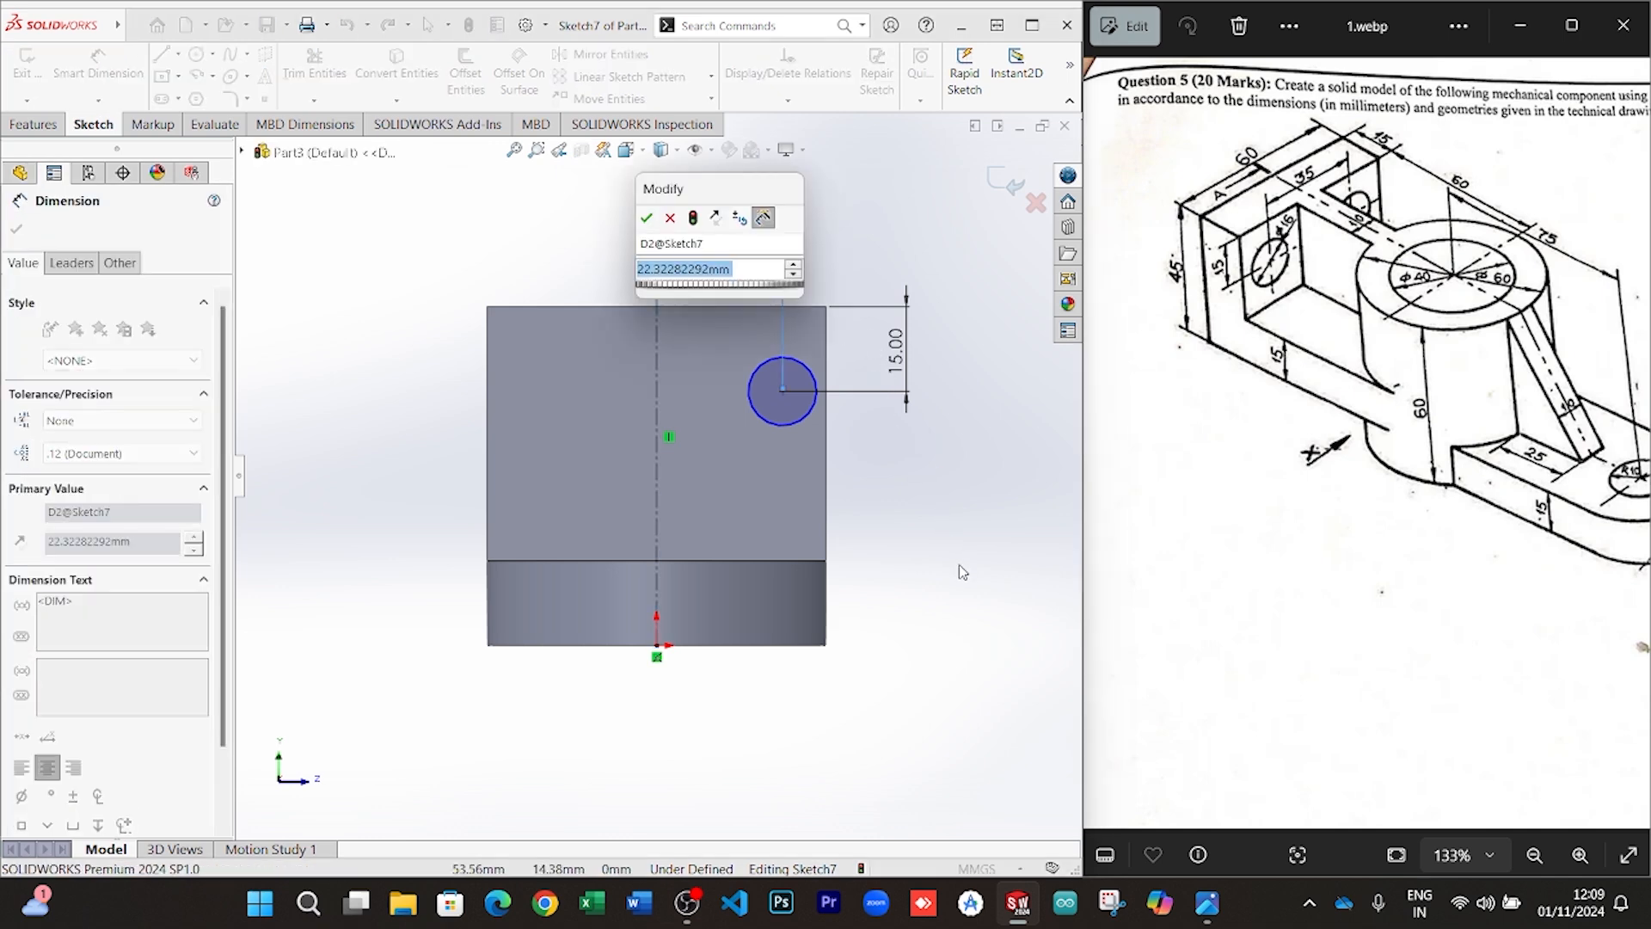
type("1")
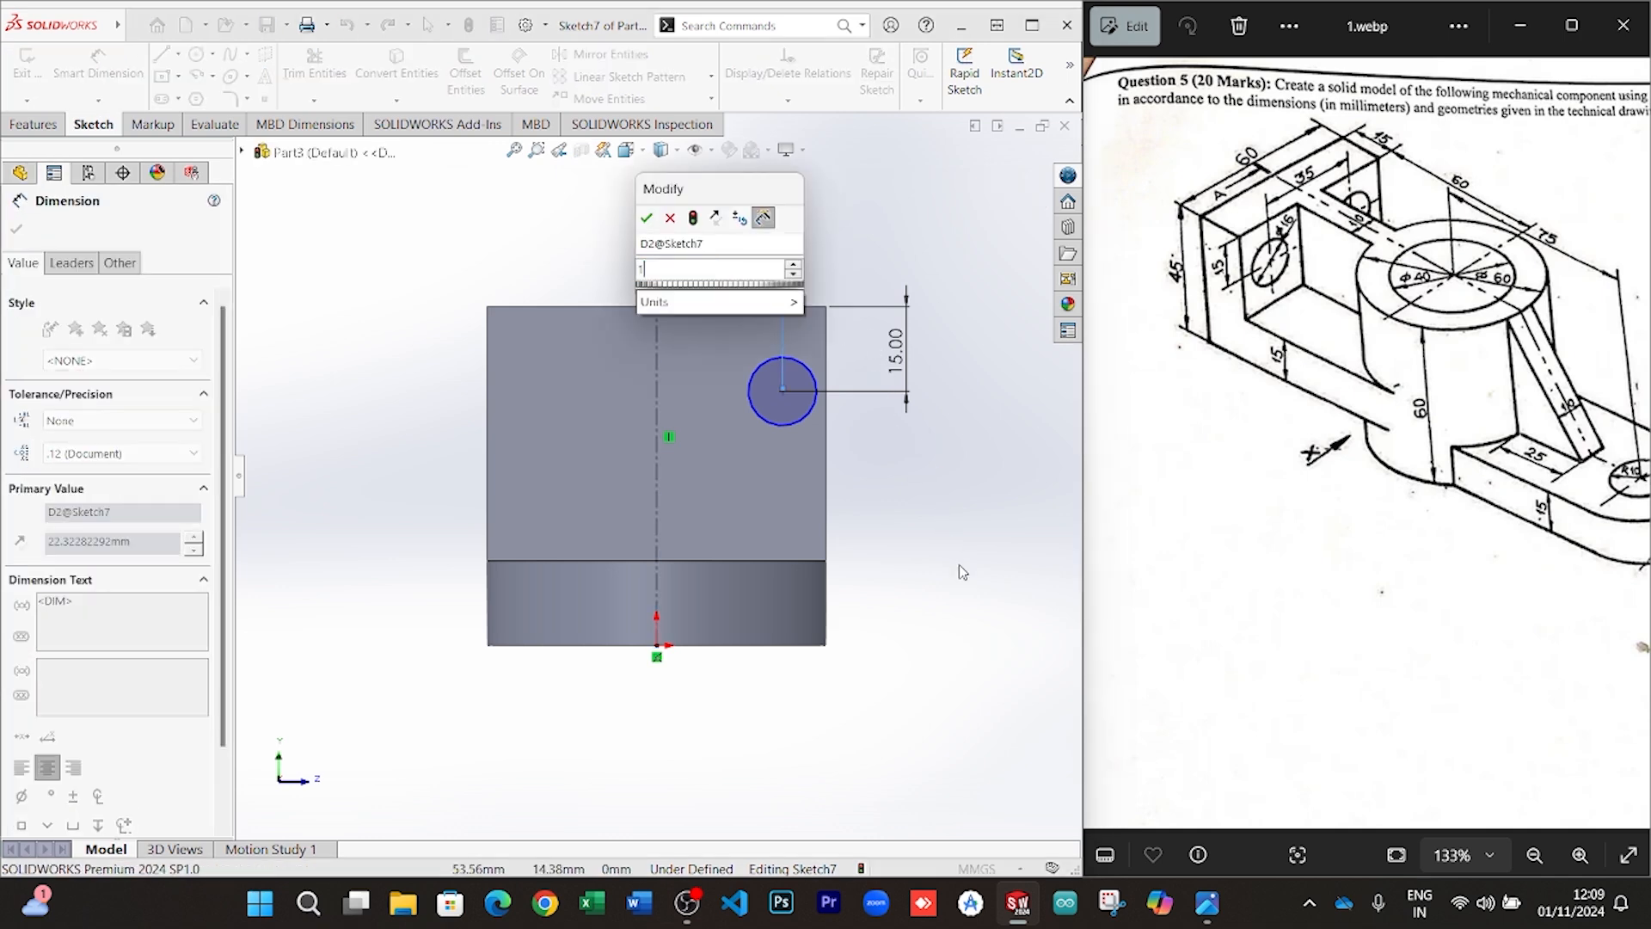
type("7.5")
key("Return")
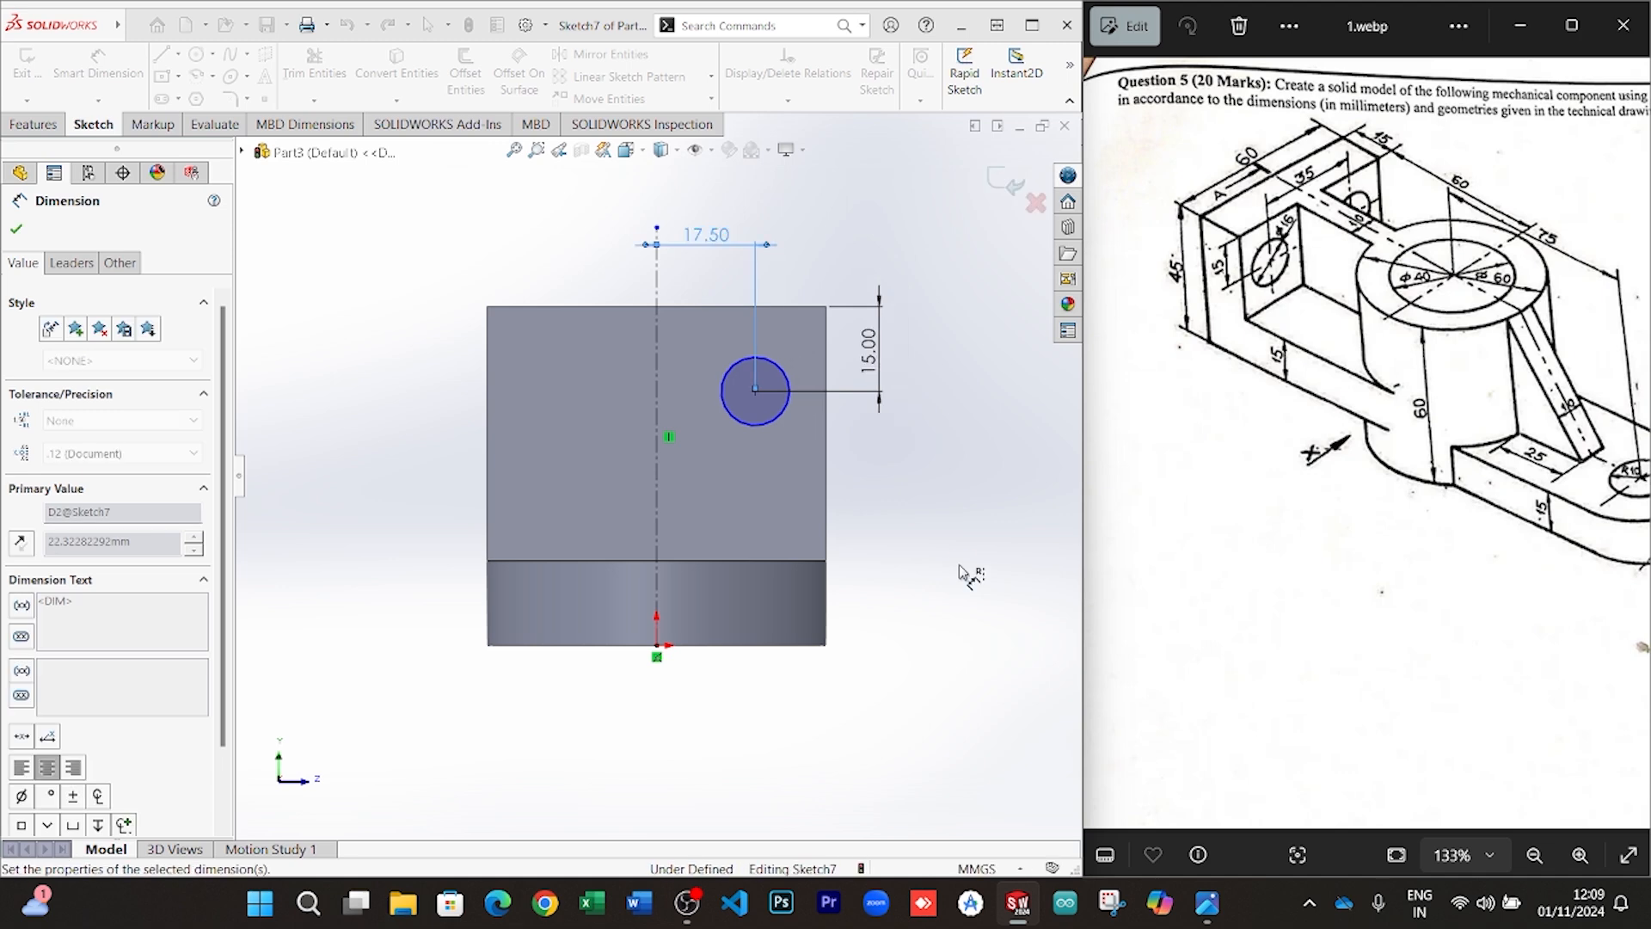
Mirror the dimensioned circle about the vertical centerline to create the second hole outline on the end plate
key("Escape")
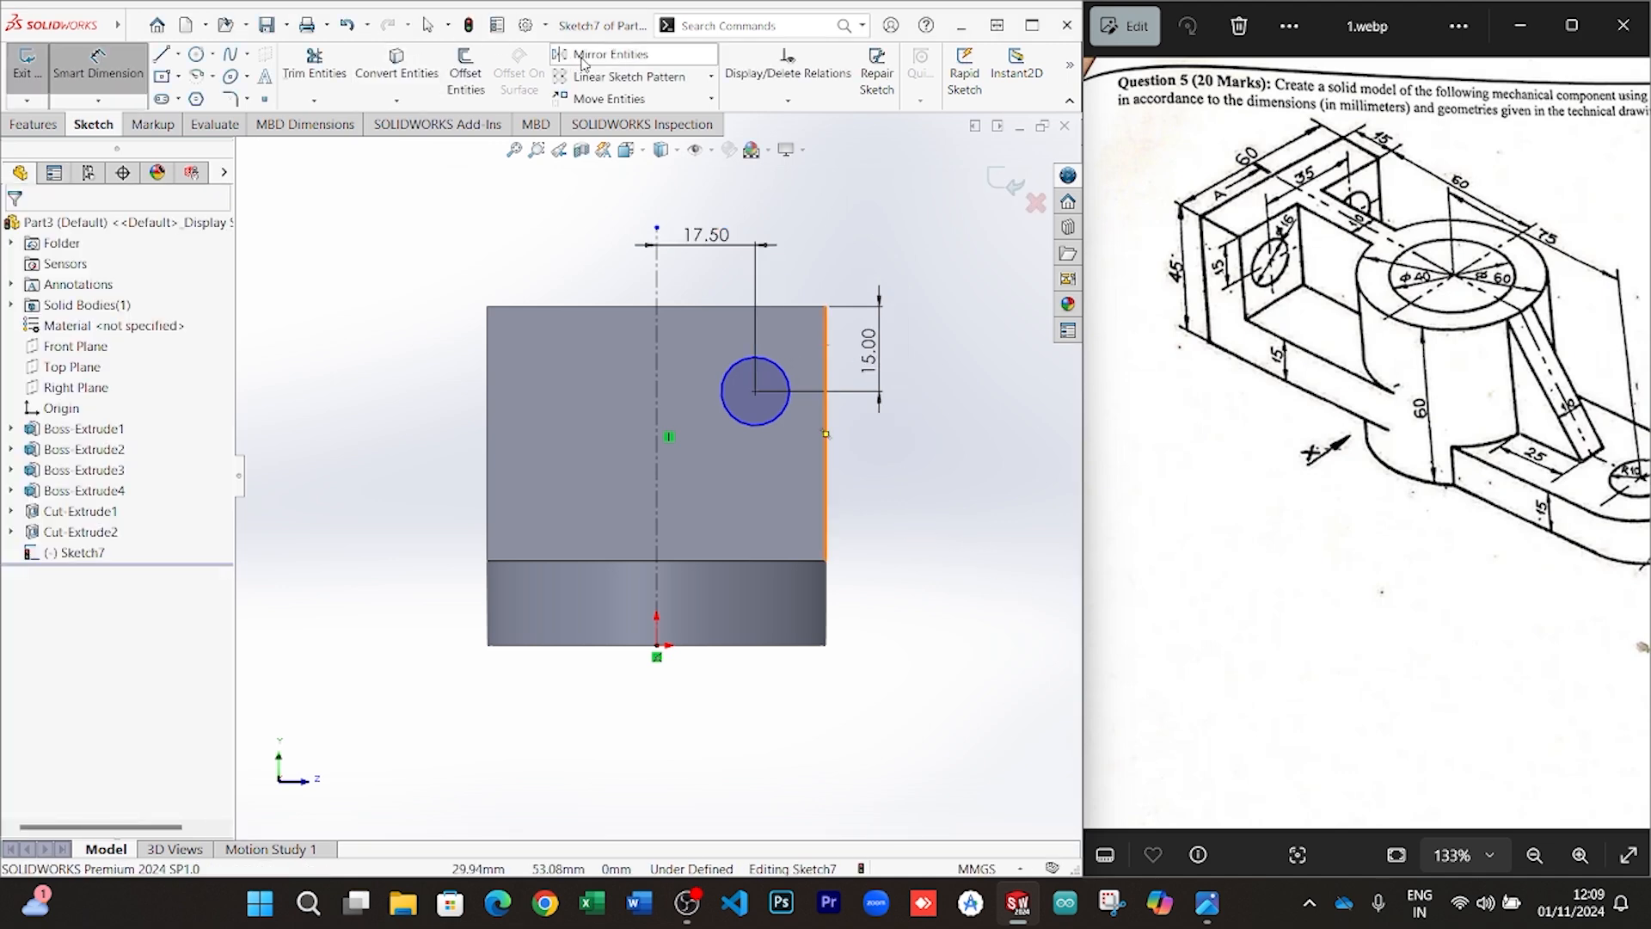
left_click(602, 53)
left_click(182, 480)
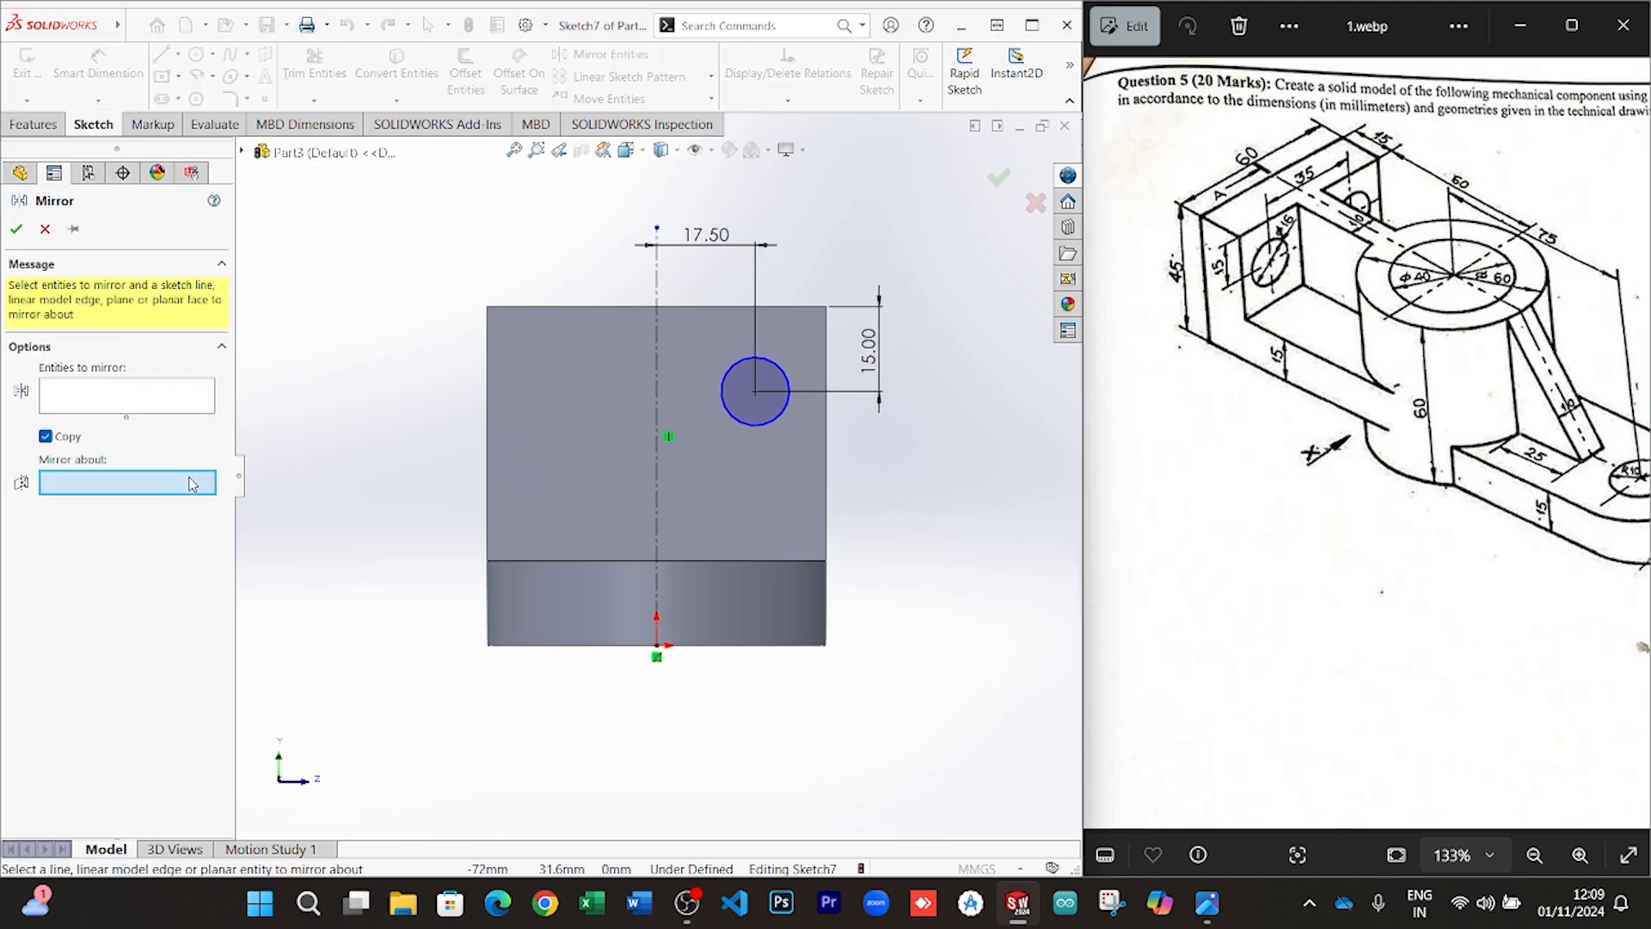
left_click(657, 432)
left_click(121, 401)
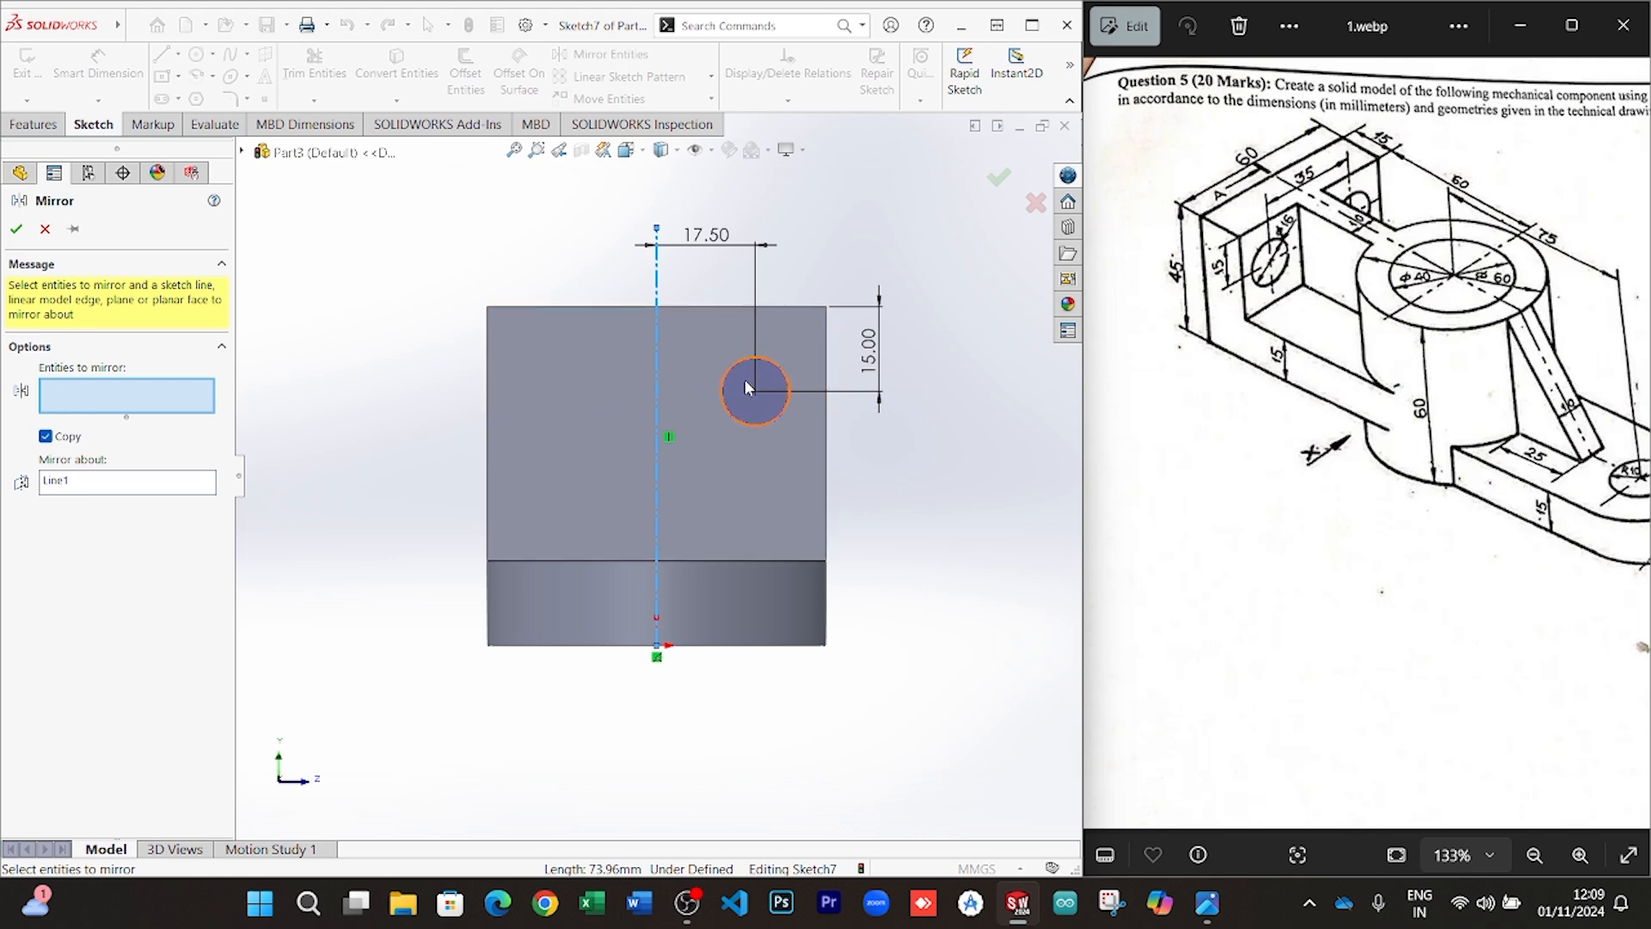
left_click(735, 421)
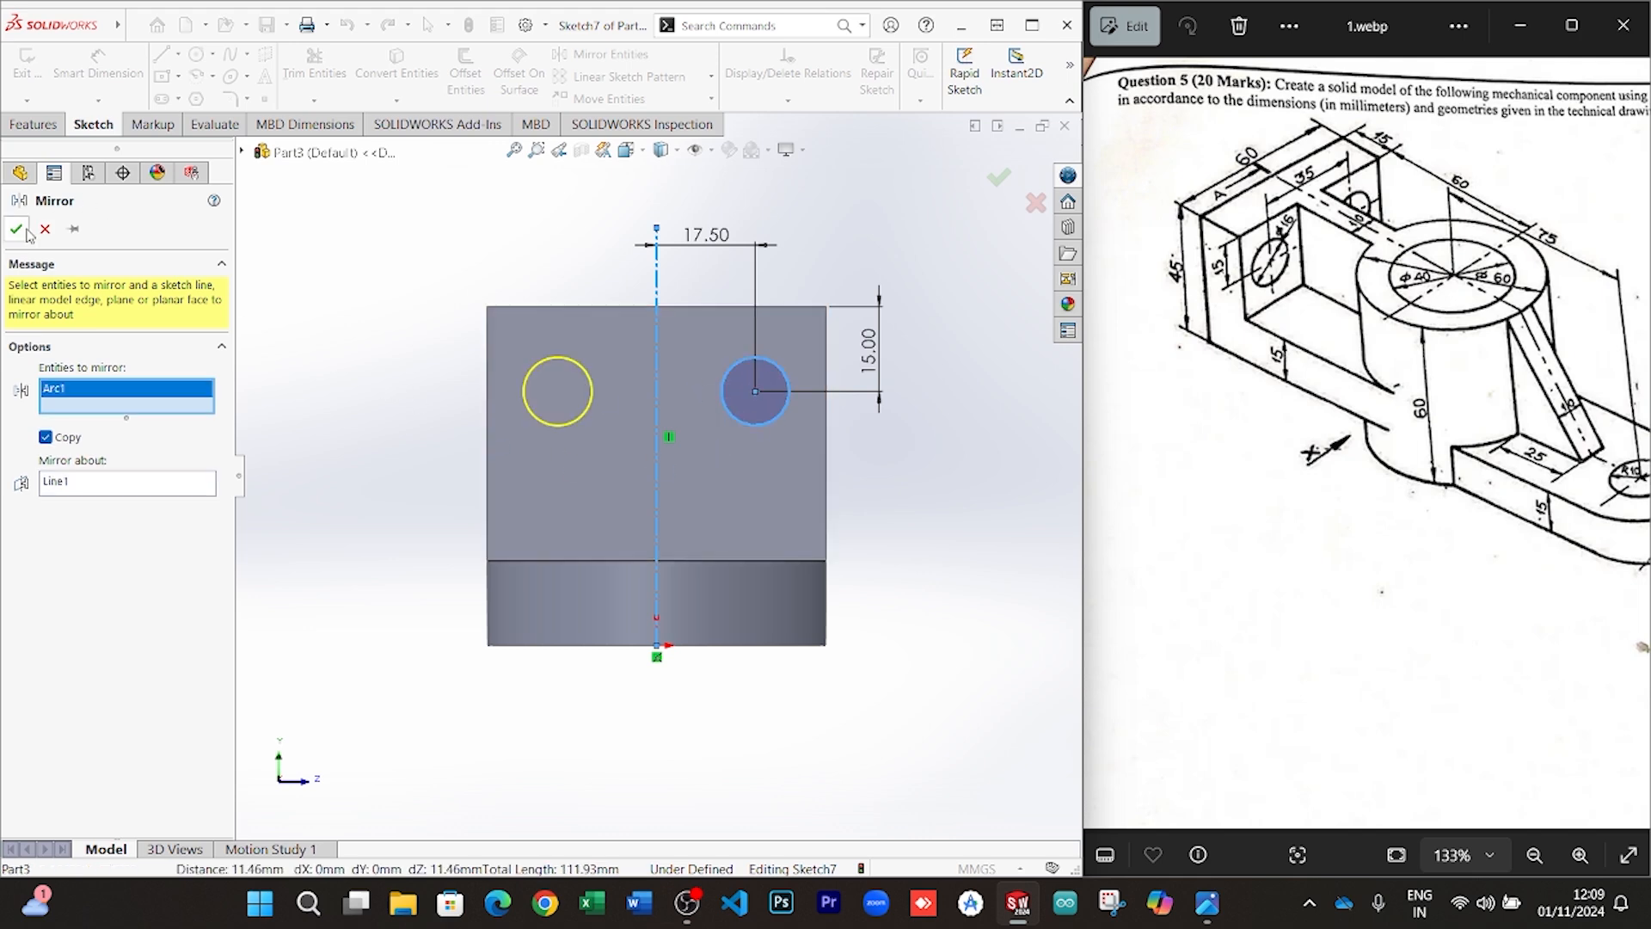
left_click(17, 230)
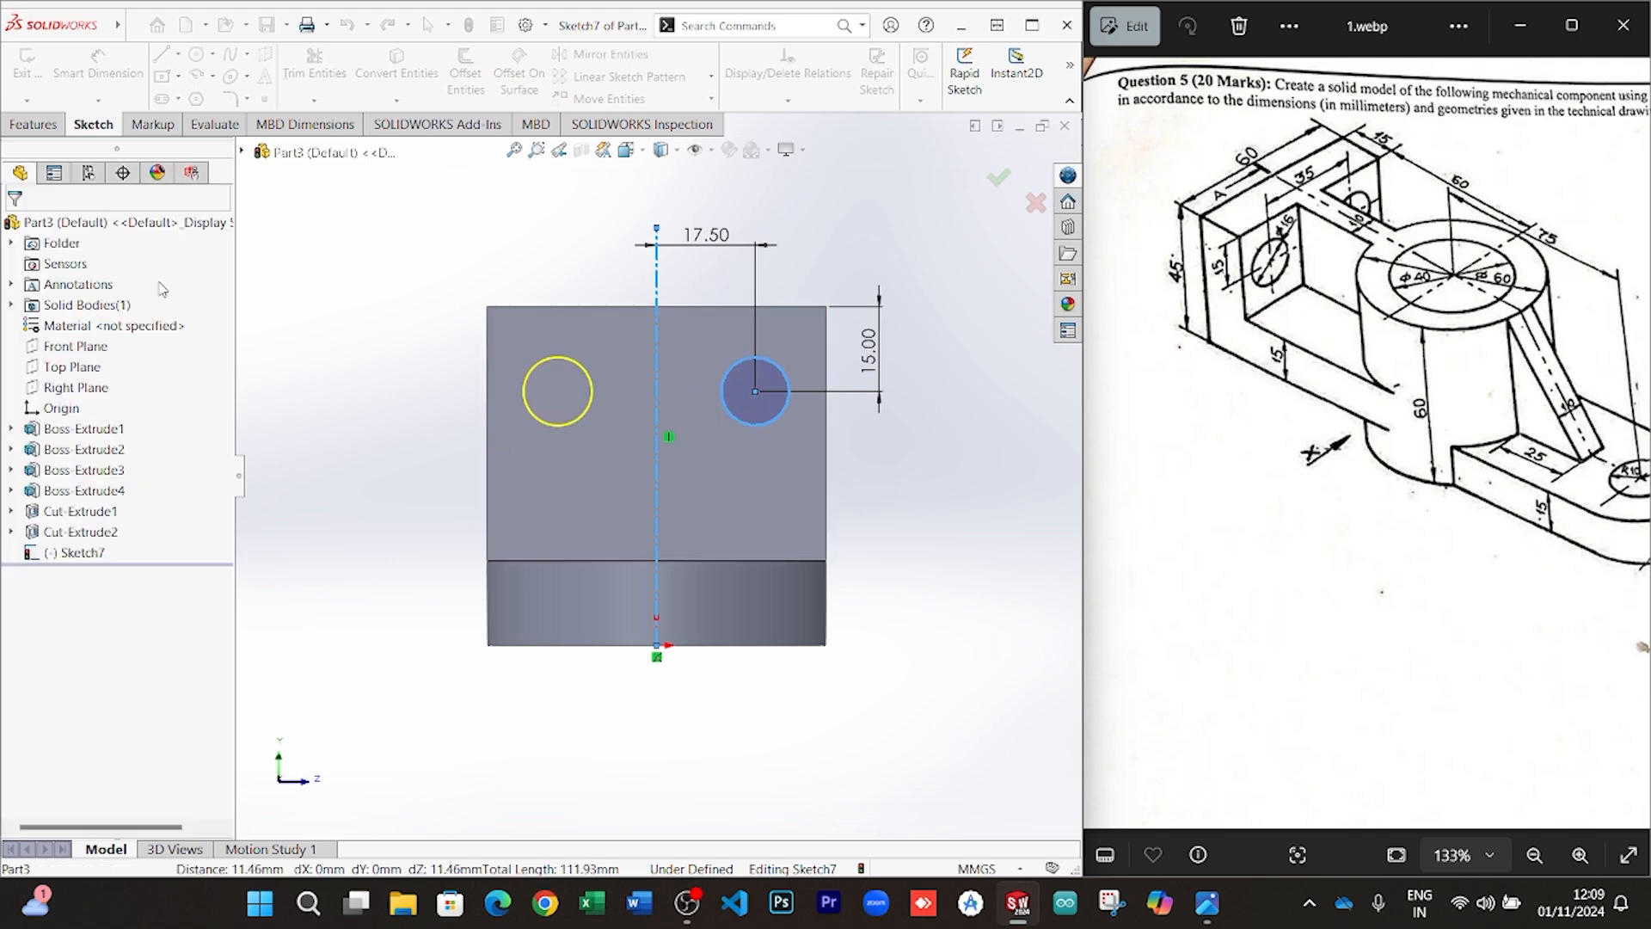
Cut both circles through the end plate with an Extruded Cut using the Up To Next end condition
left_click(34, 125)
left_click(296, 73)
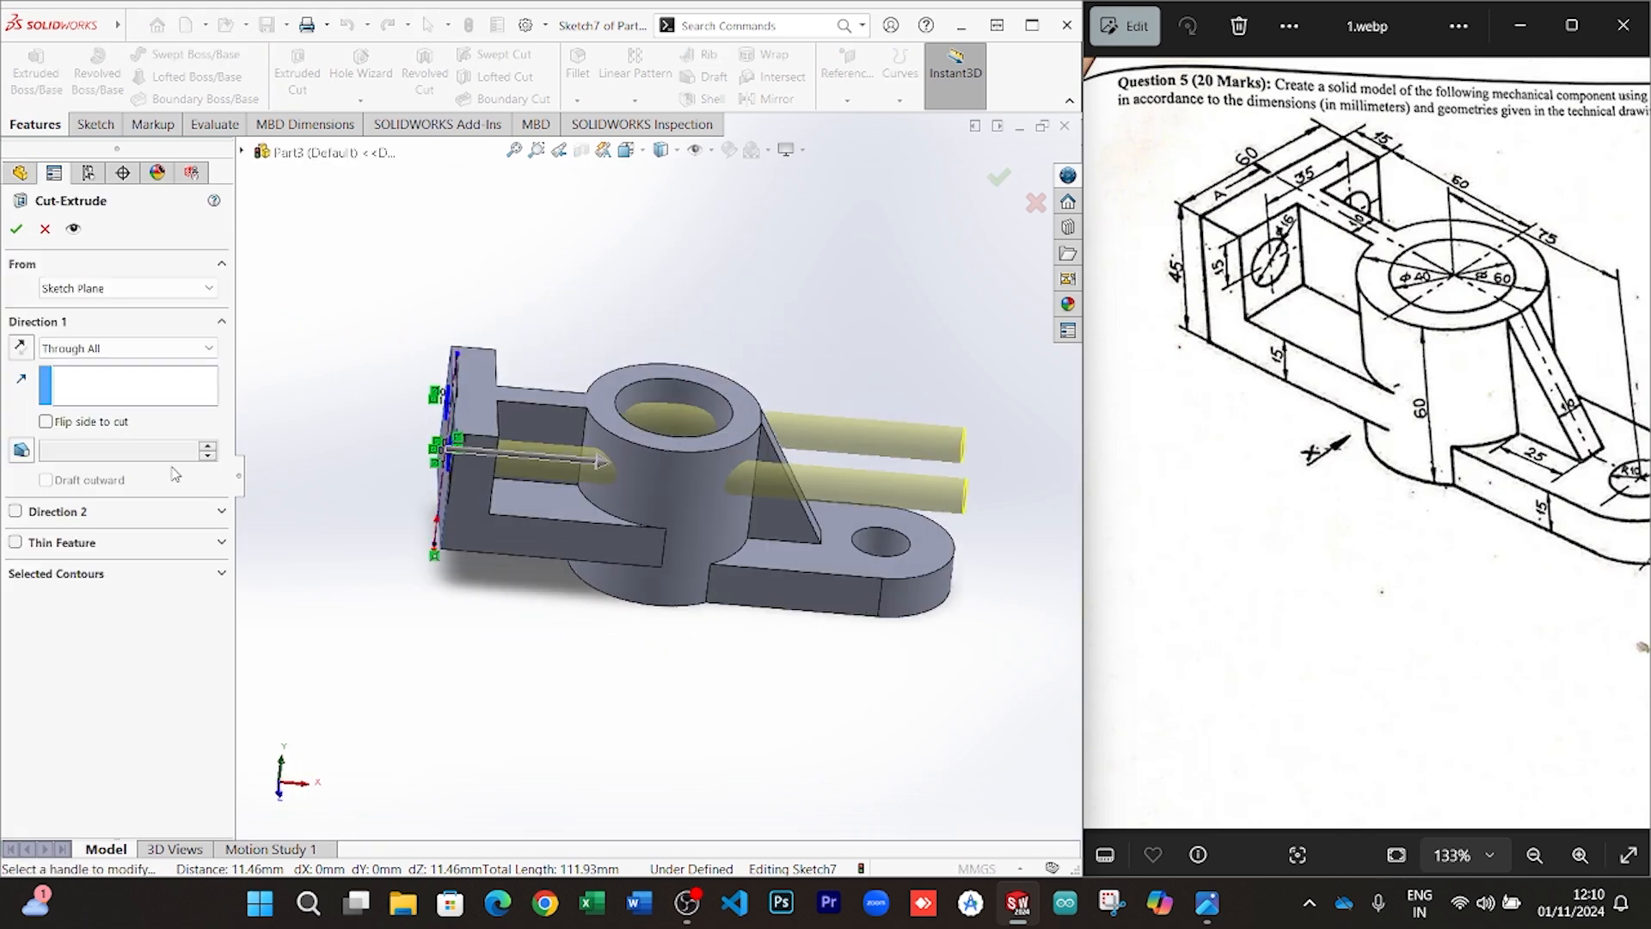
left_click(86, 349)
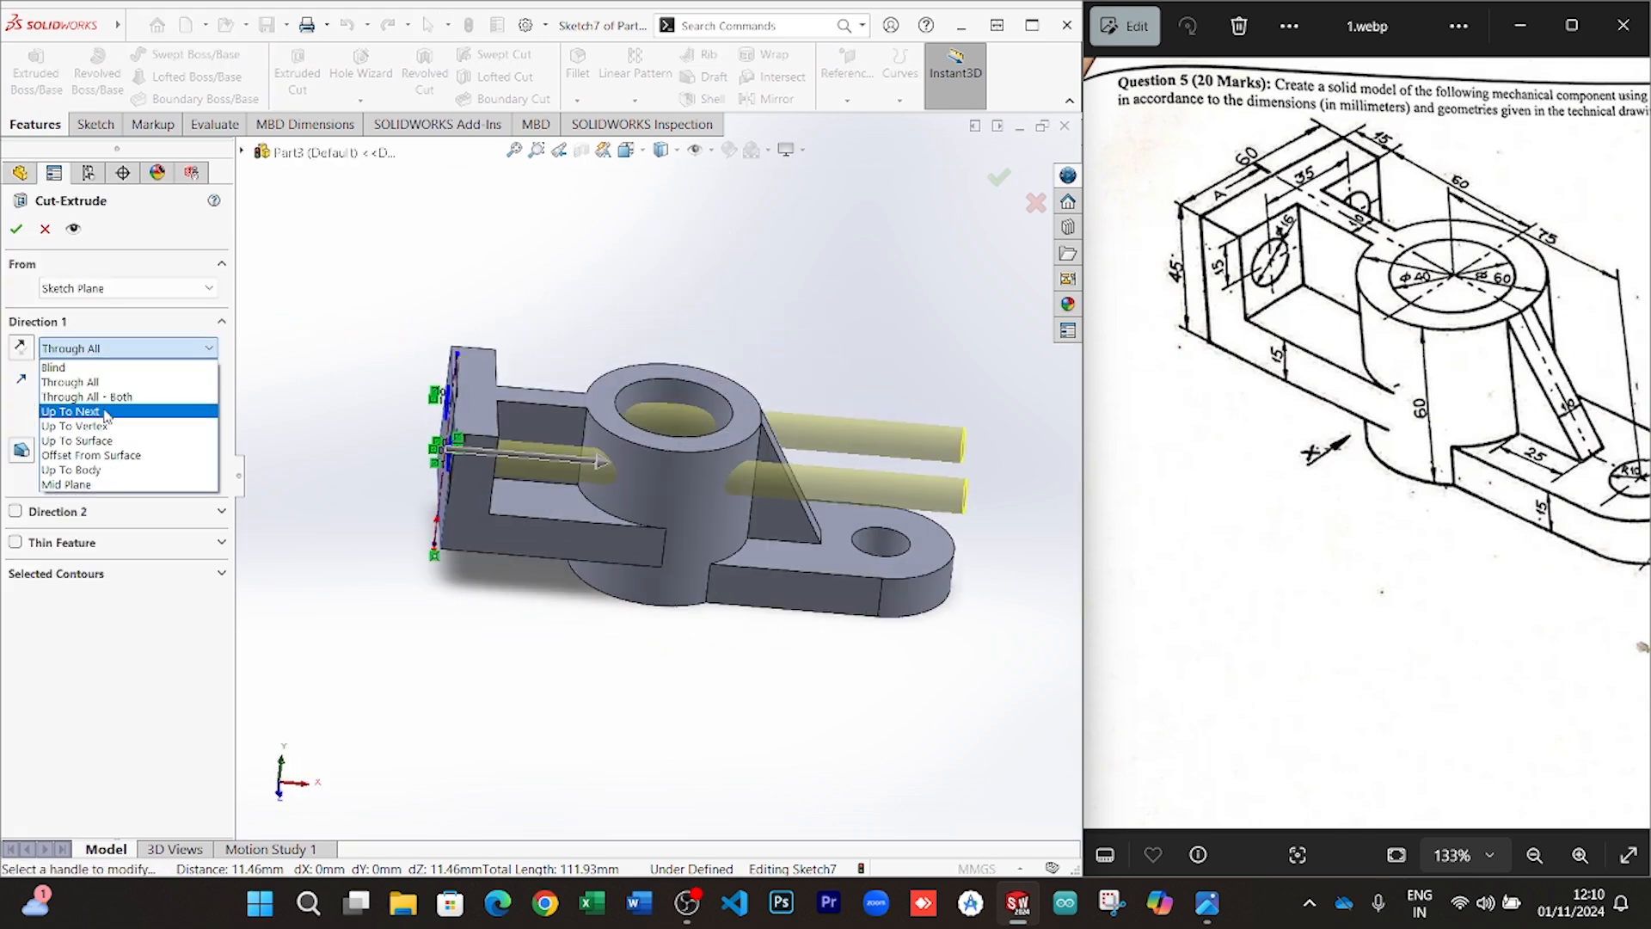
left_click(70, 411)
middle_click_drag(395, 415, 395, 453)
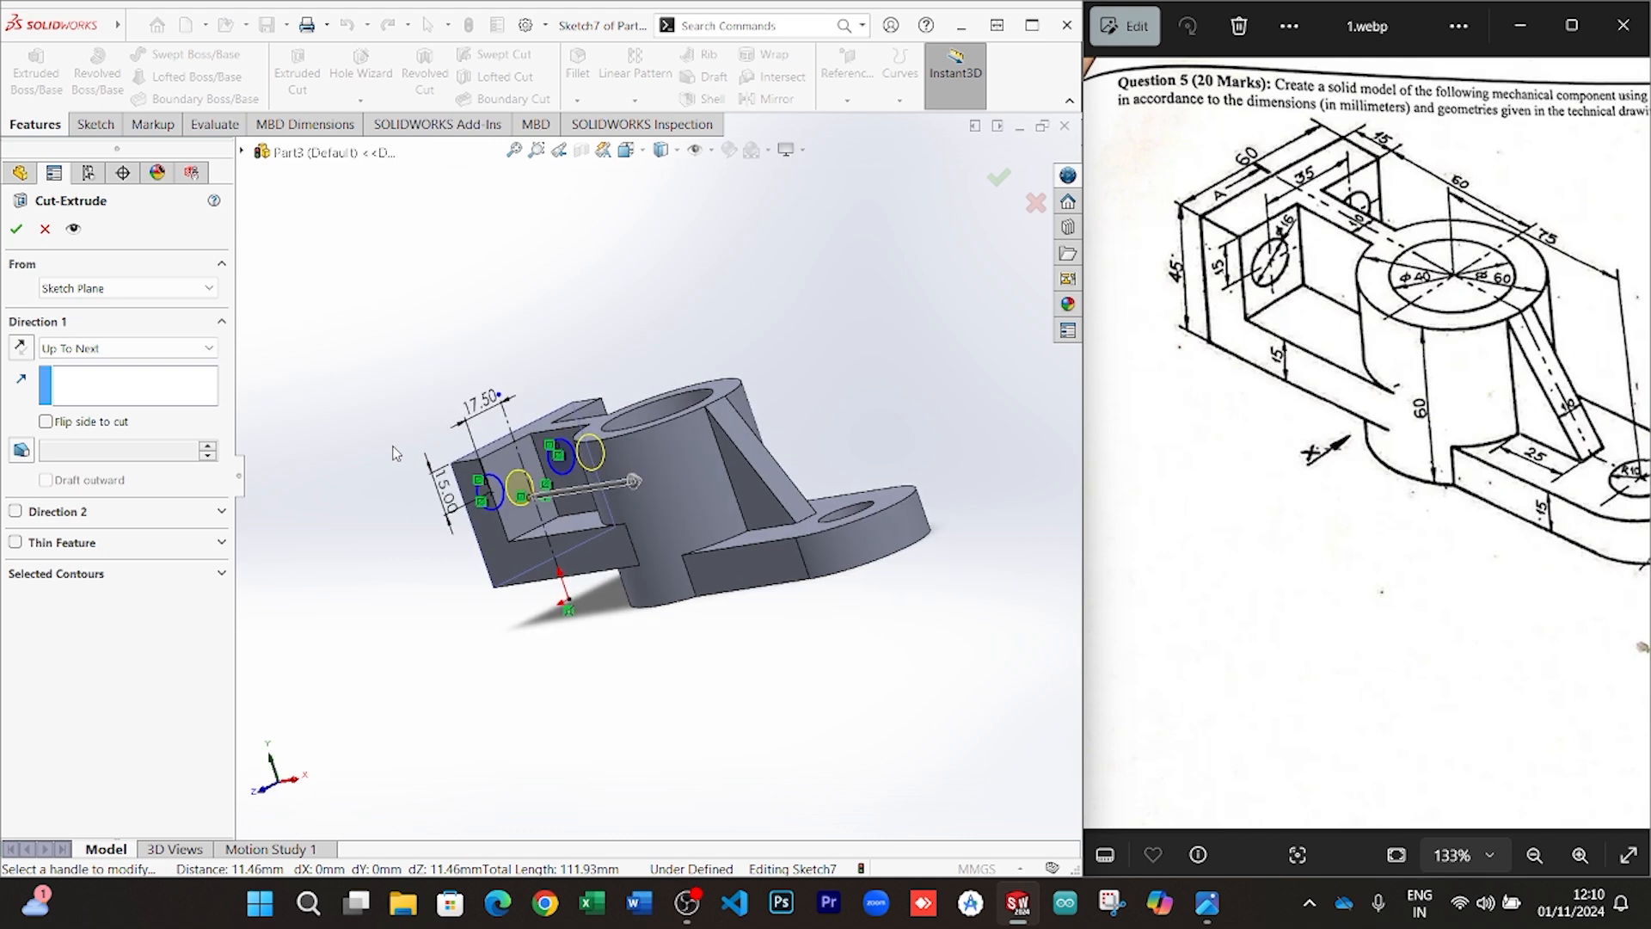
left_click(15, 229)
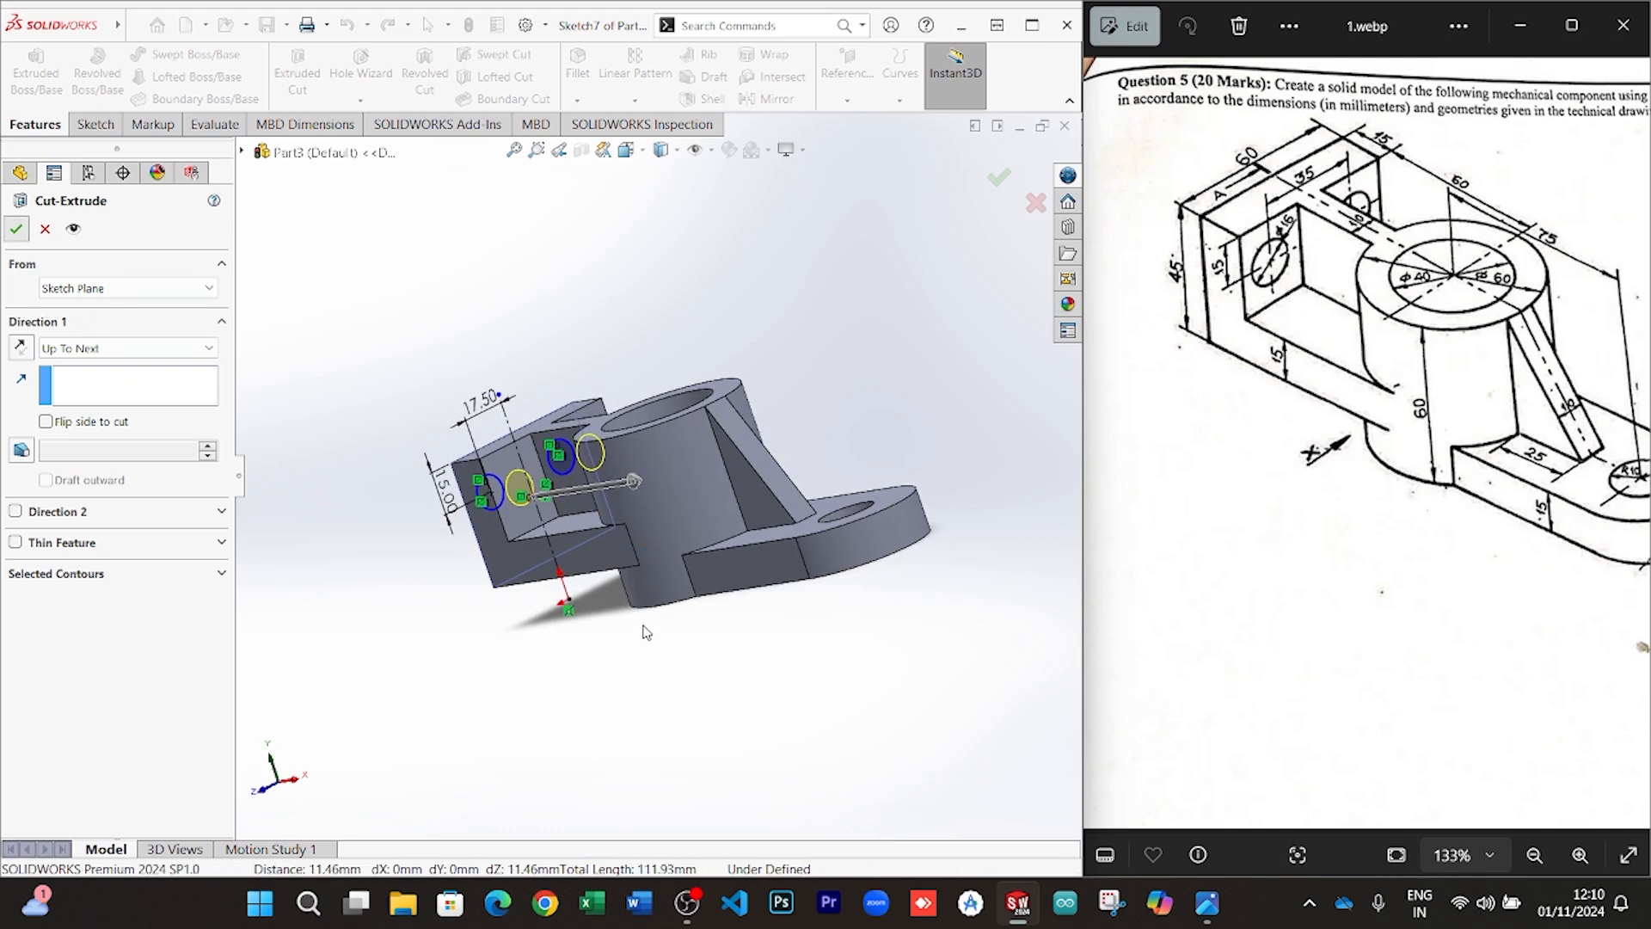
Compare the modelled part's overall shape and holes with the complete technical drawing
middle_click_drag(627, 665, 627, 726)
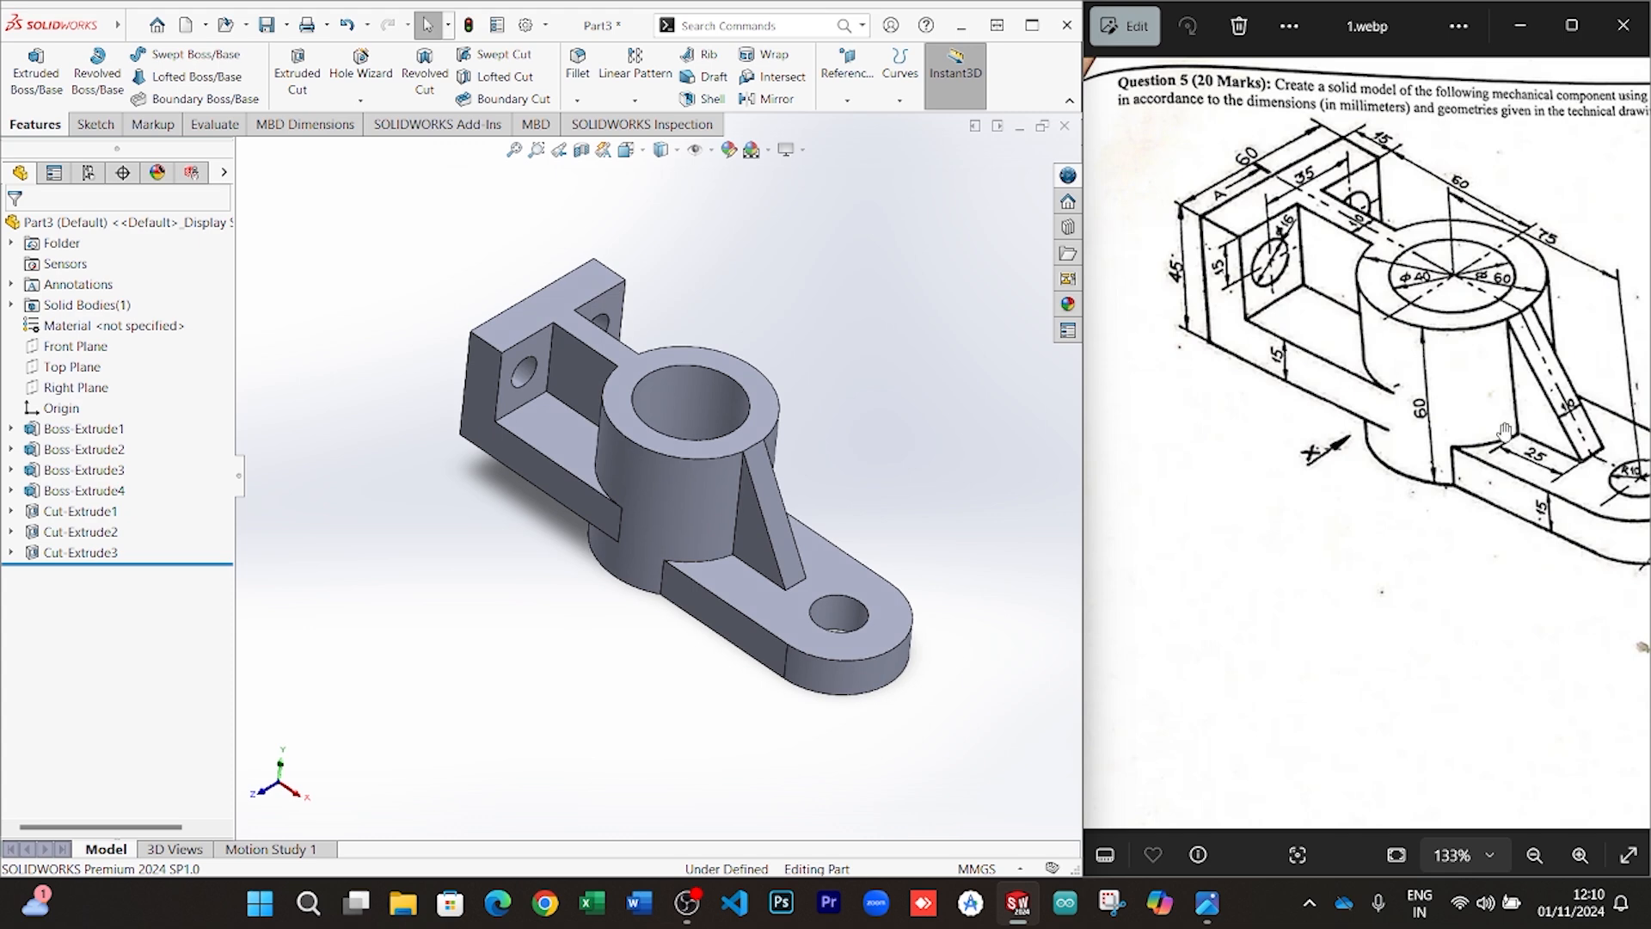
scroll(1504, 430, "up", 3)
scroll(1505, 430, "down", 3)
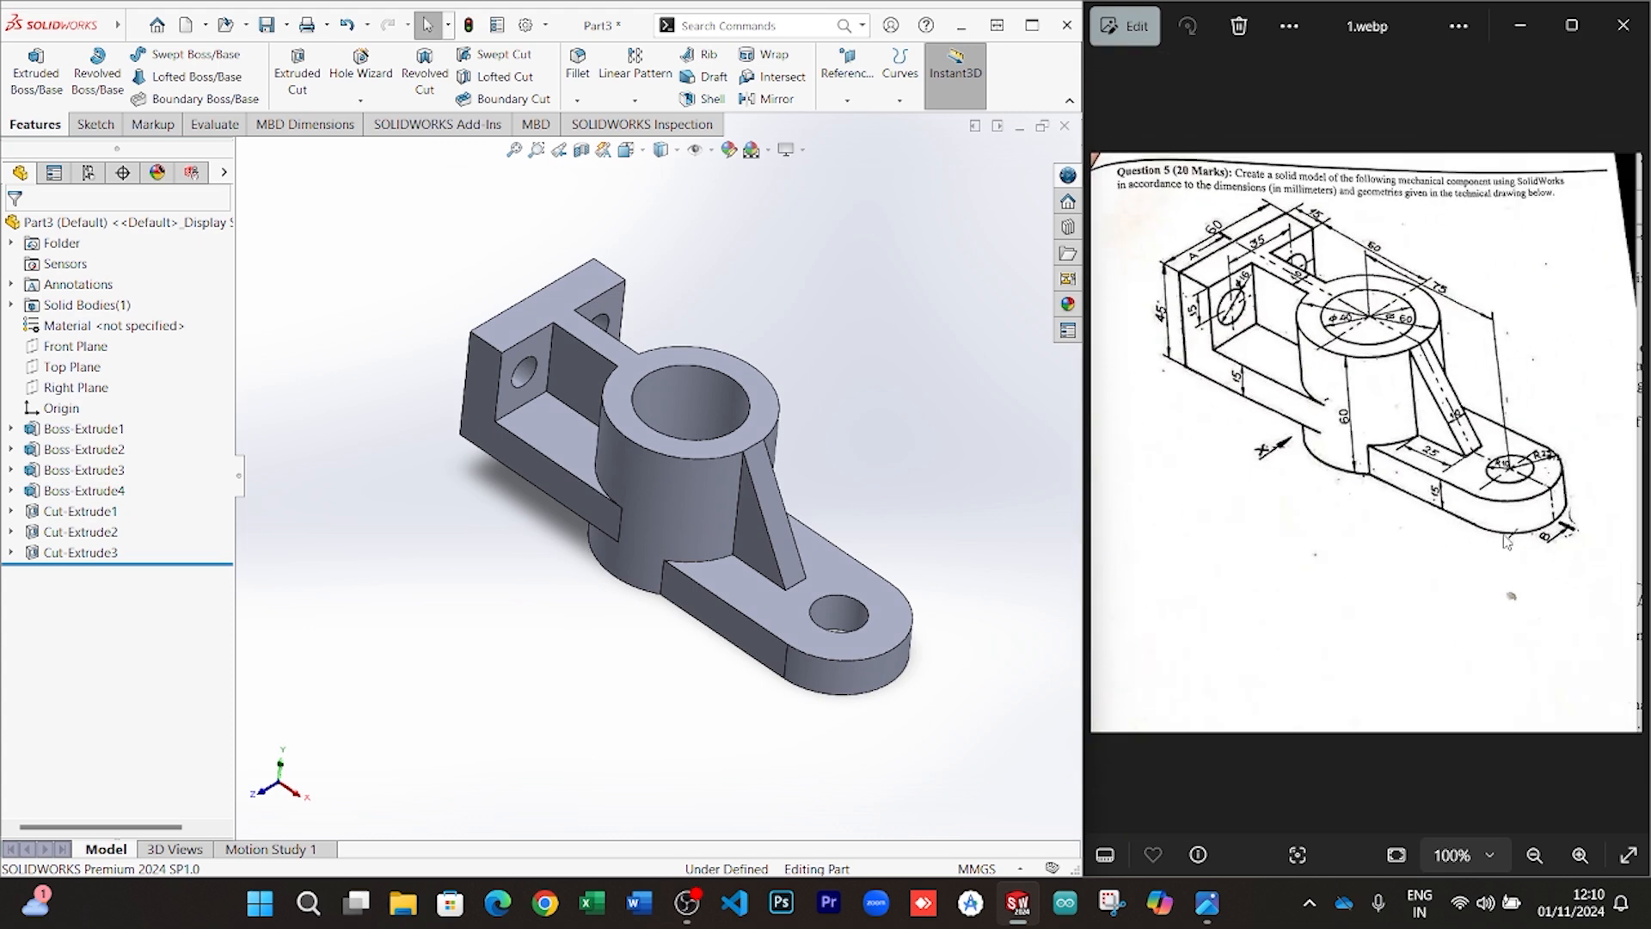
scroll(1347, 180, "up", 1)
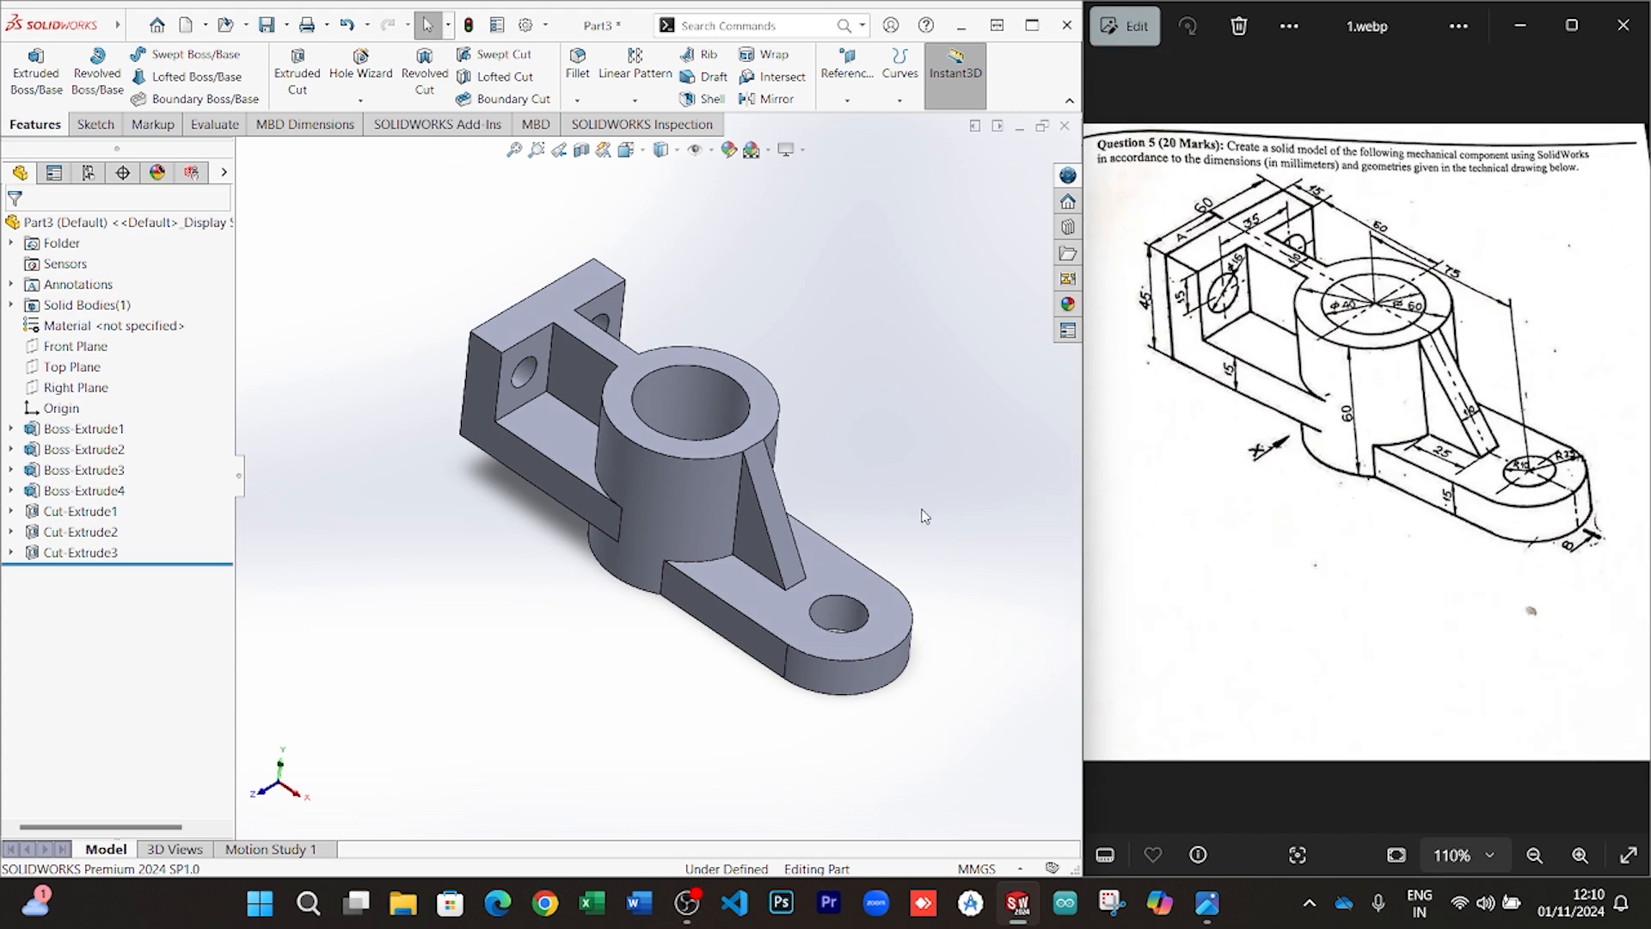
scroll(495, 446, "up", 1)
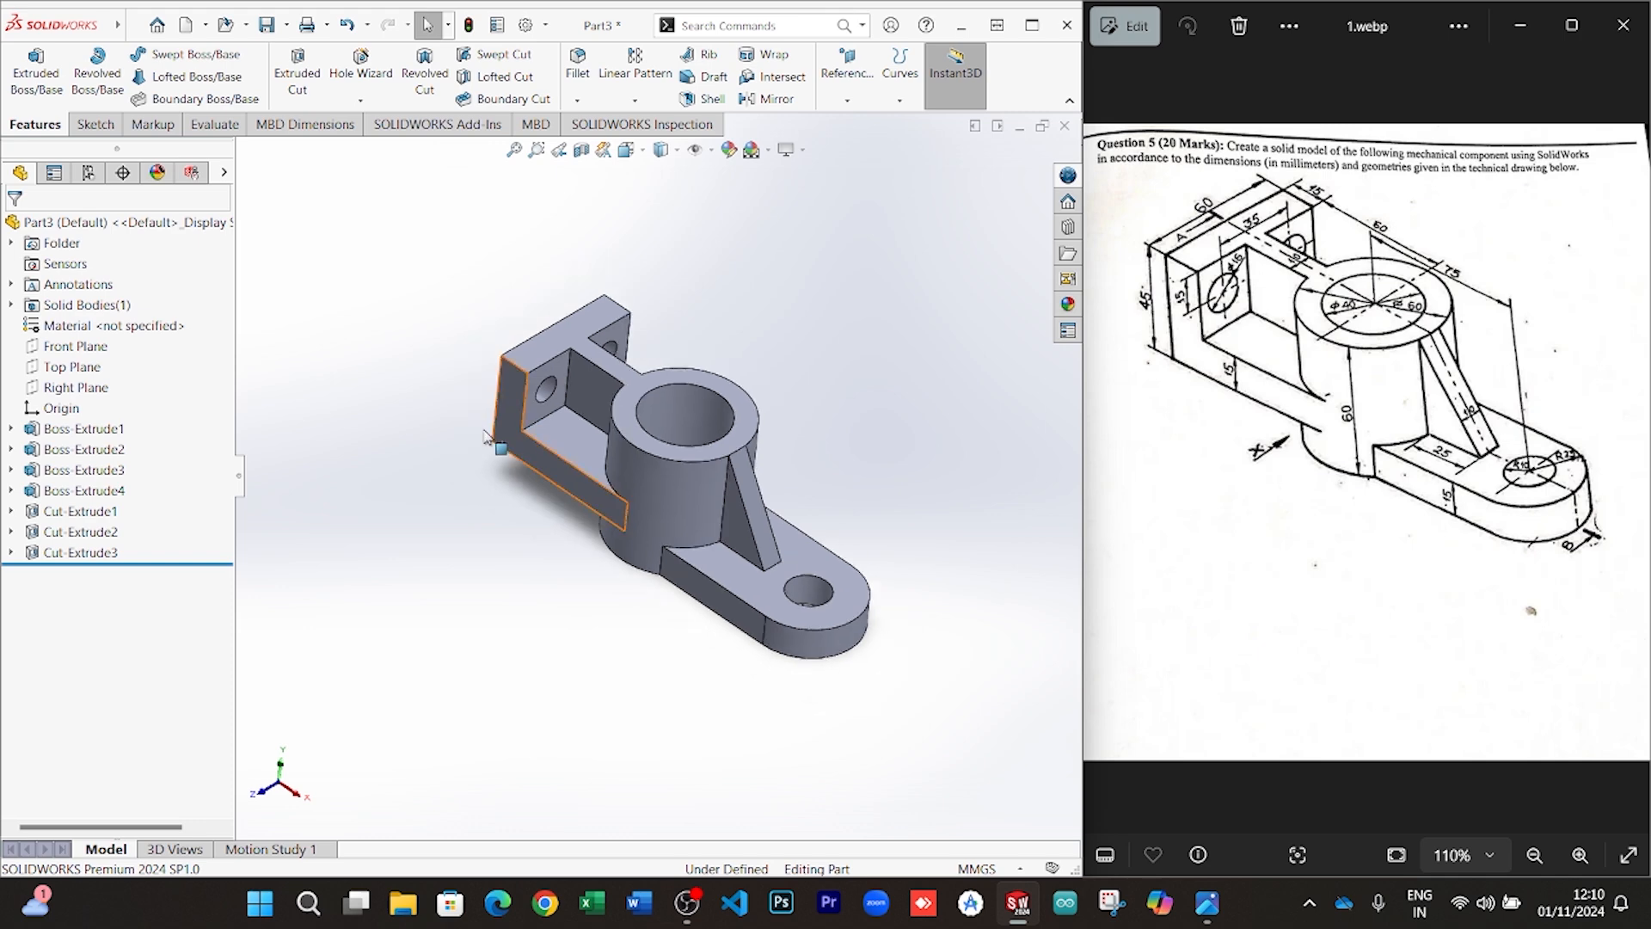
scroll(499, 435, "down", 1)
middle_click_drag(616, 527, 606, 487)
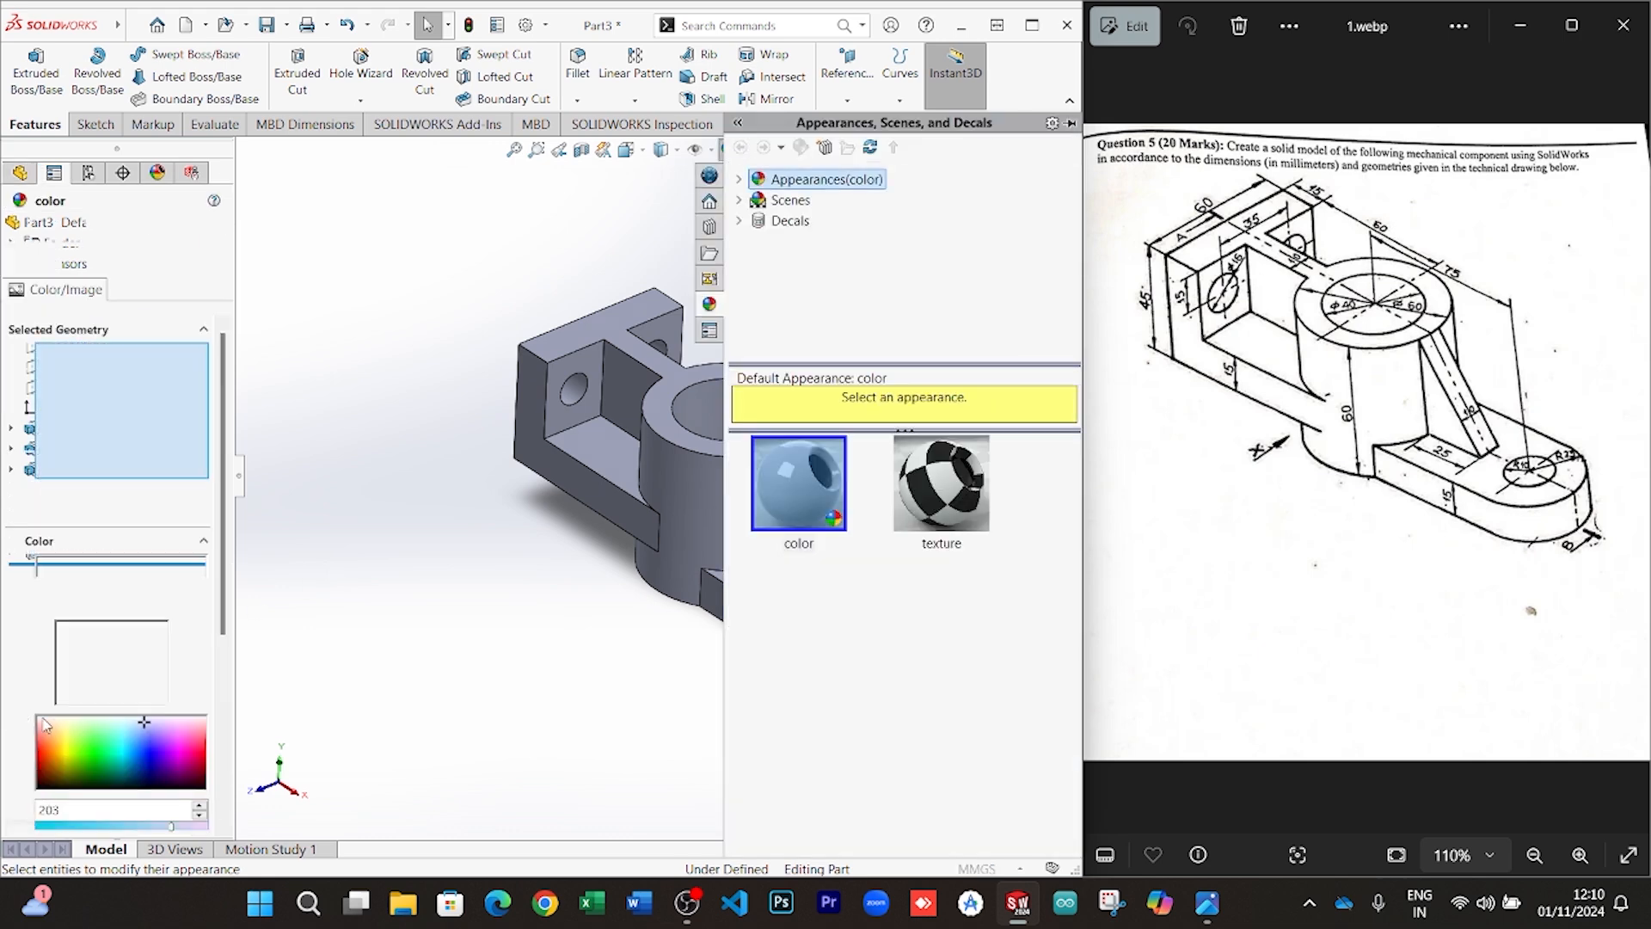
Apply a pale blue appearance color with a red value of 201 to the whole part
left_click_drag(150, 727, 145, 725)
left_click(459, 692)
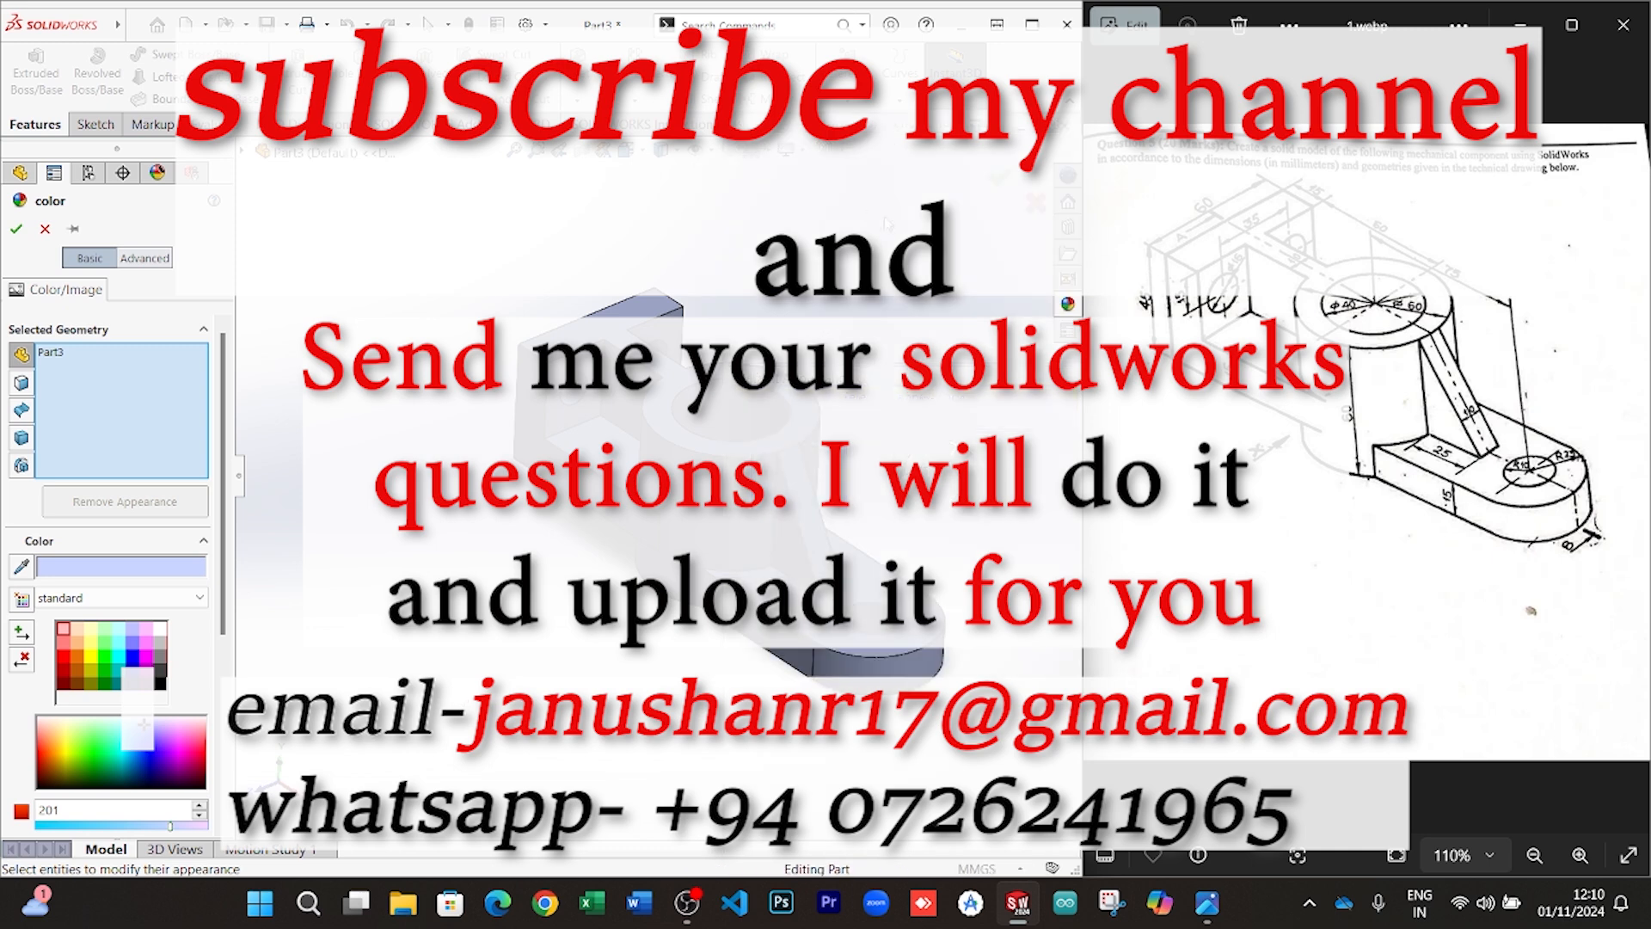
left_click(1001, 175)
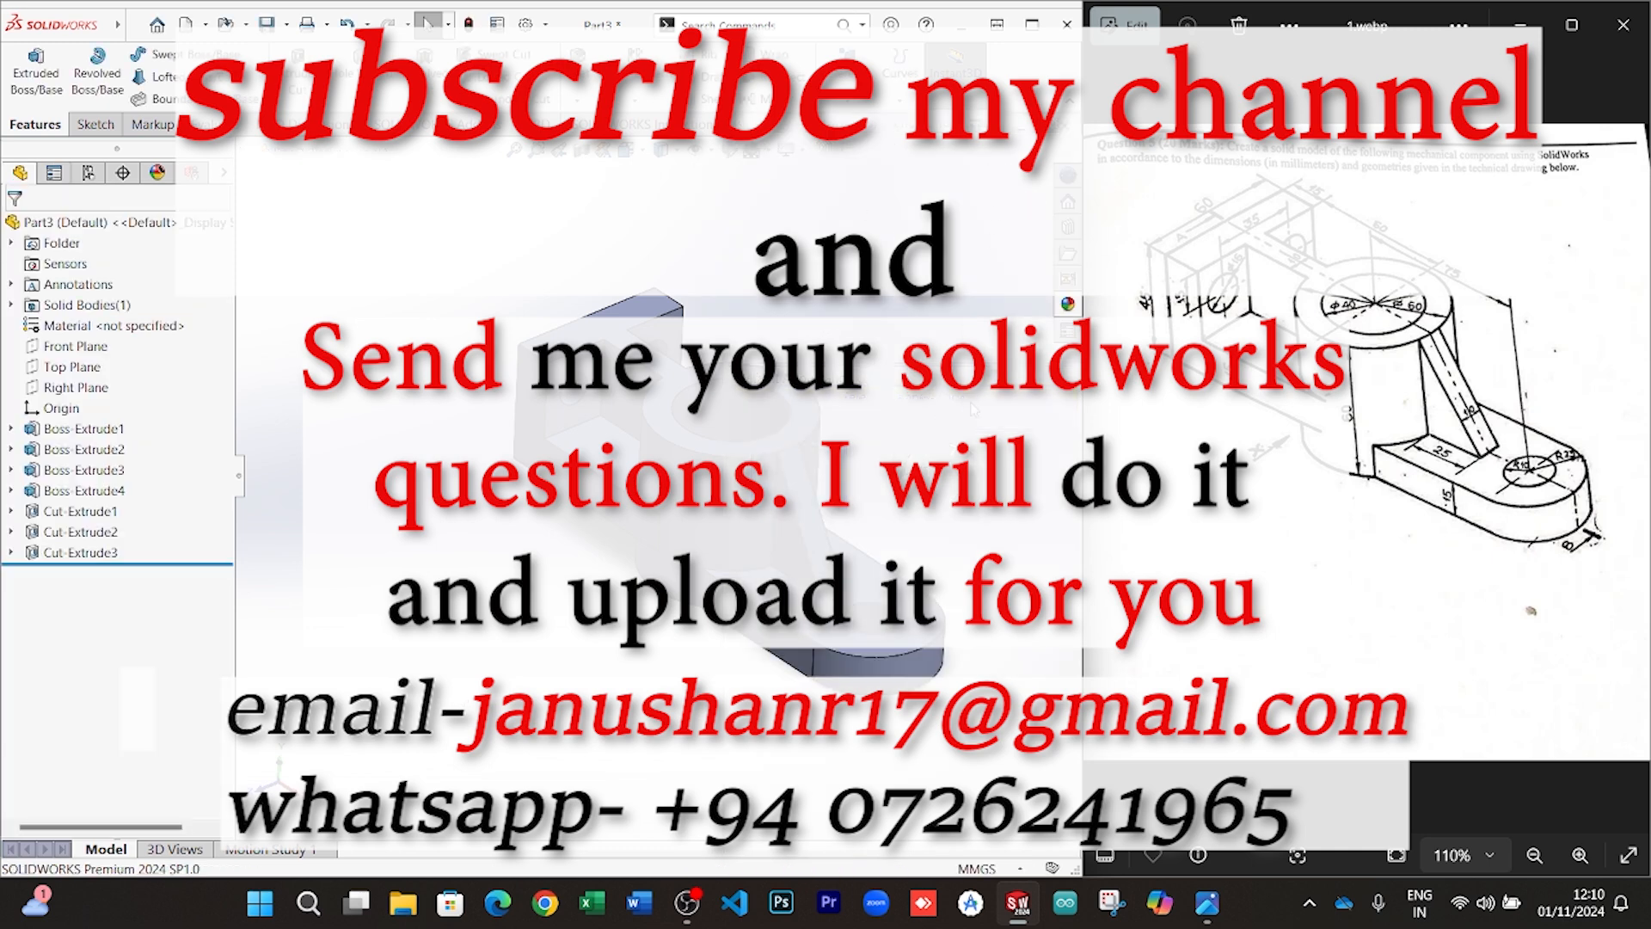